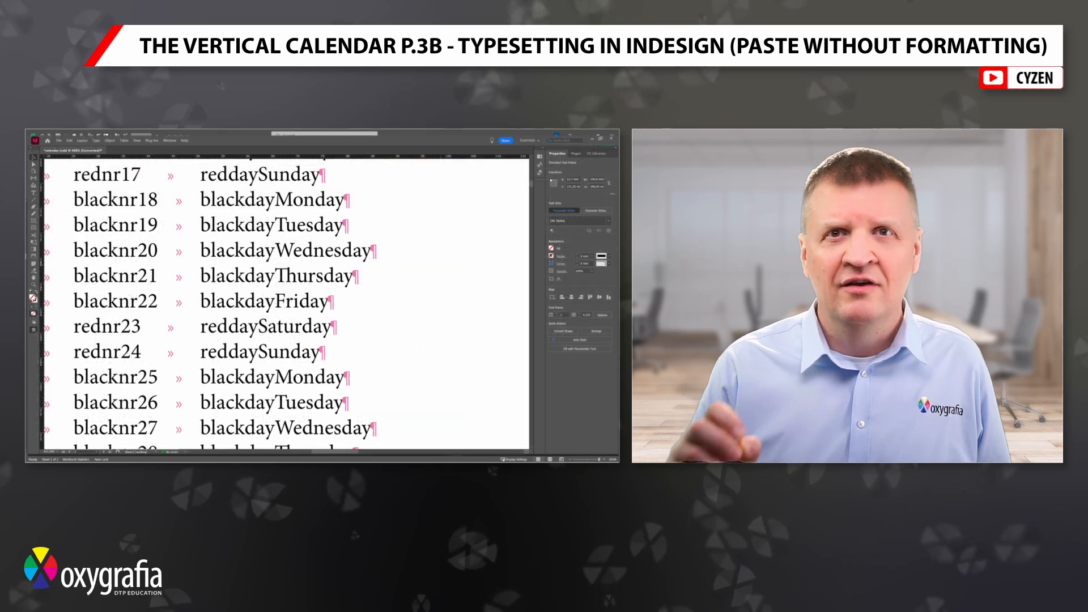
pyautogui.hotkey('ctrl', 'f')
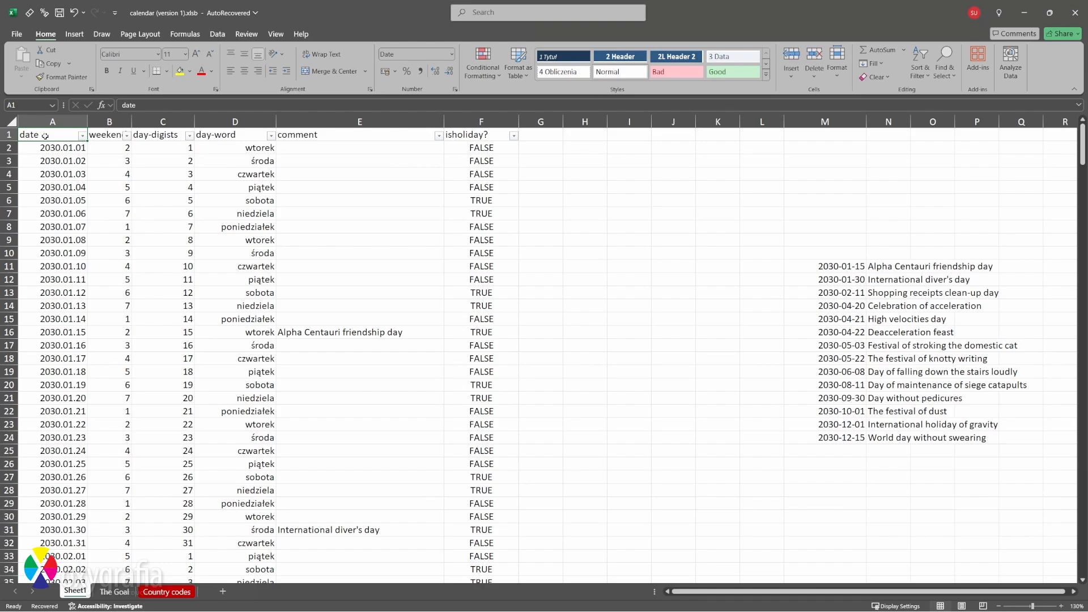
# Enter the test numbers 123,1, 66,6 and 987,423 in cells H9 to H11 of Sheet1
pyautogui.click(595, 240)
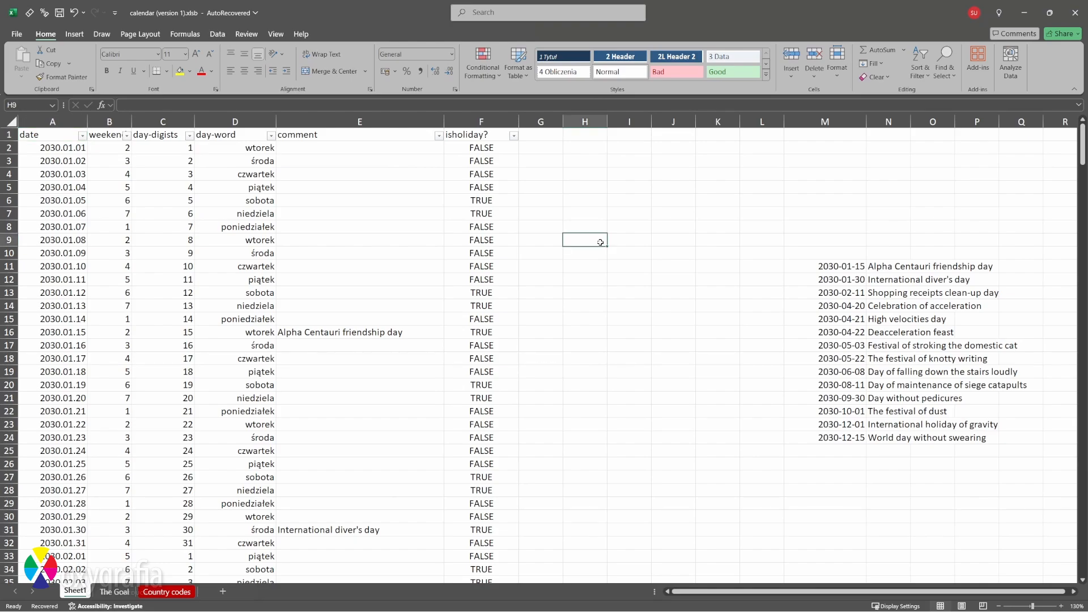
pyautogui.write('123,1')
pyautogui.press('Return')
pyautogui.write('66,6')
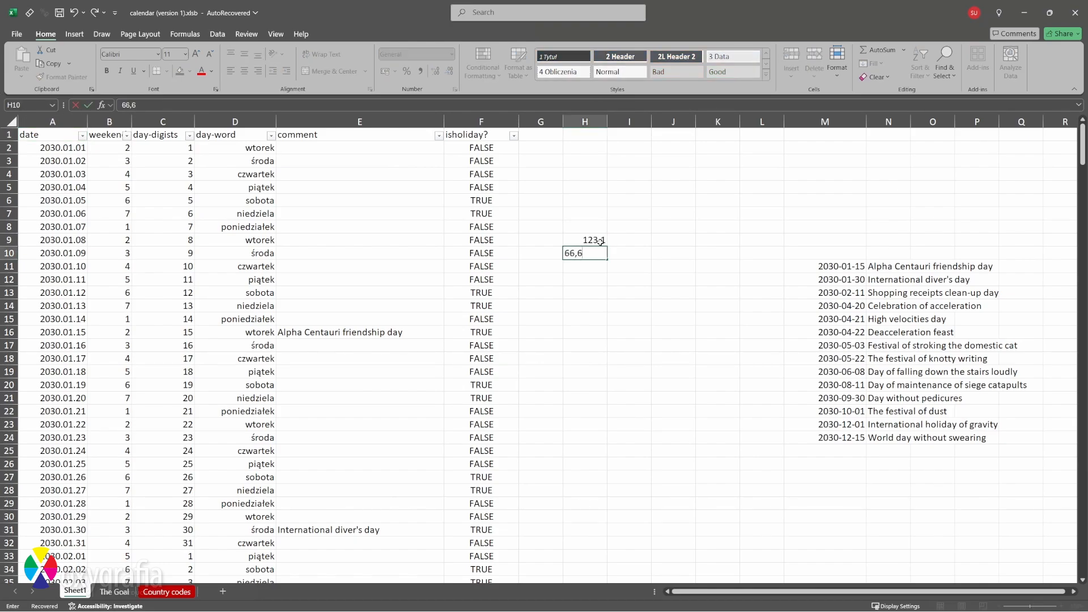
pyautogui.press('Return')
pyautogui.write('987,423')
pyautogui.press('Return')
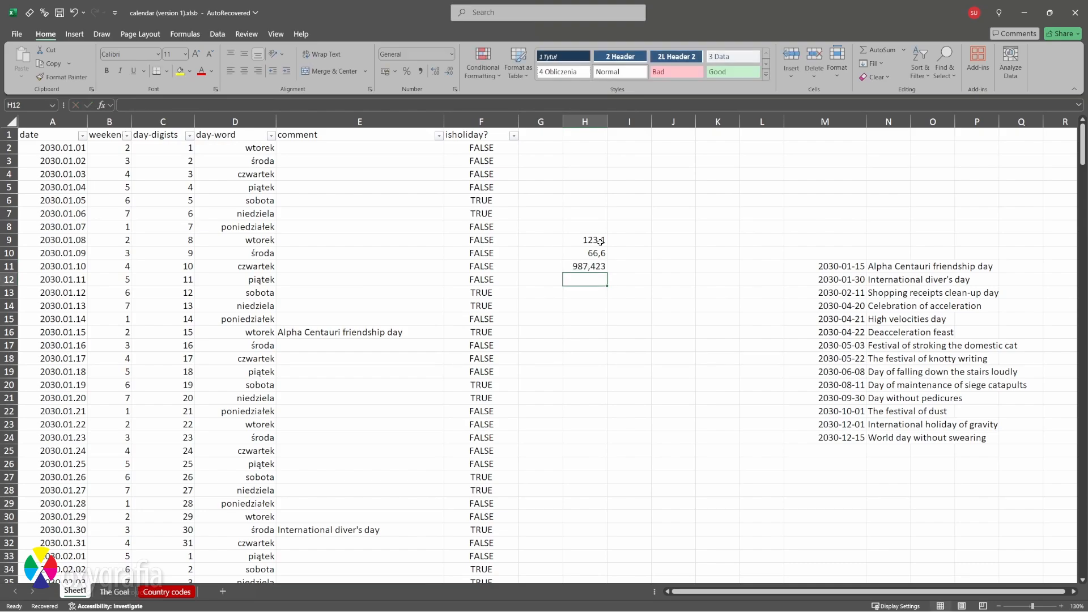
# Enter a SUM formula in cell H13 that adds 1;2;3
pyautogui.press('Return')
pyautogui.write('=')
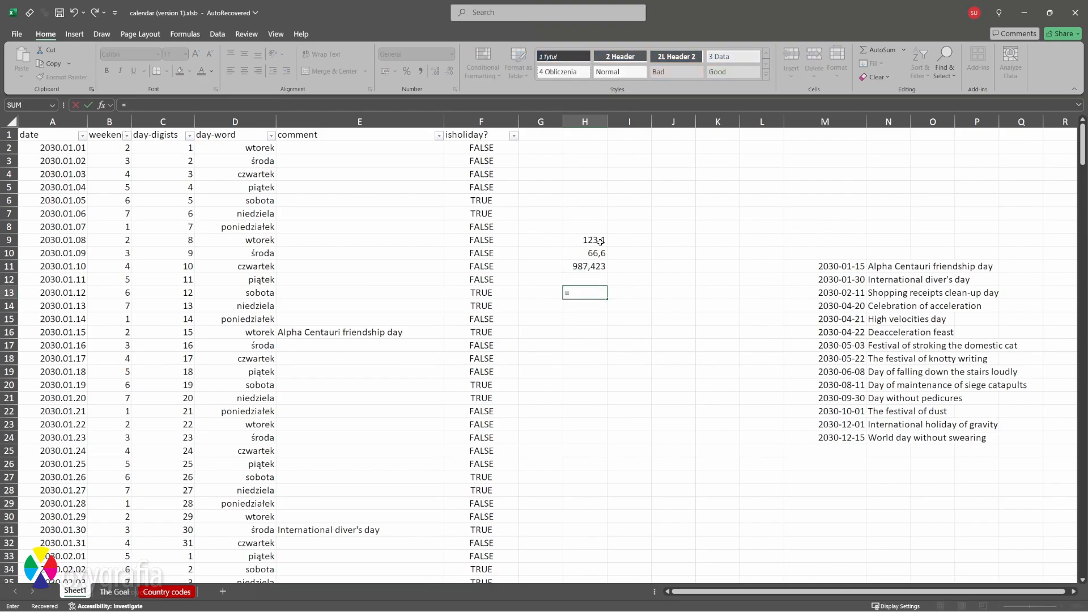
pyautogui.write('sum')
pyautogui.press('Tab')
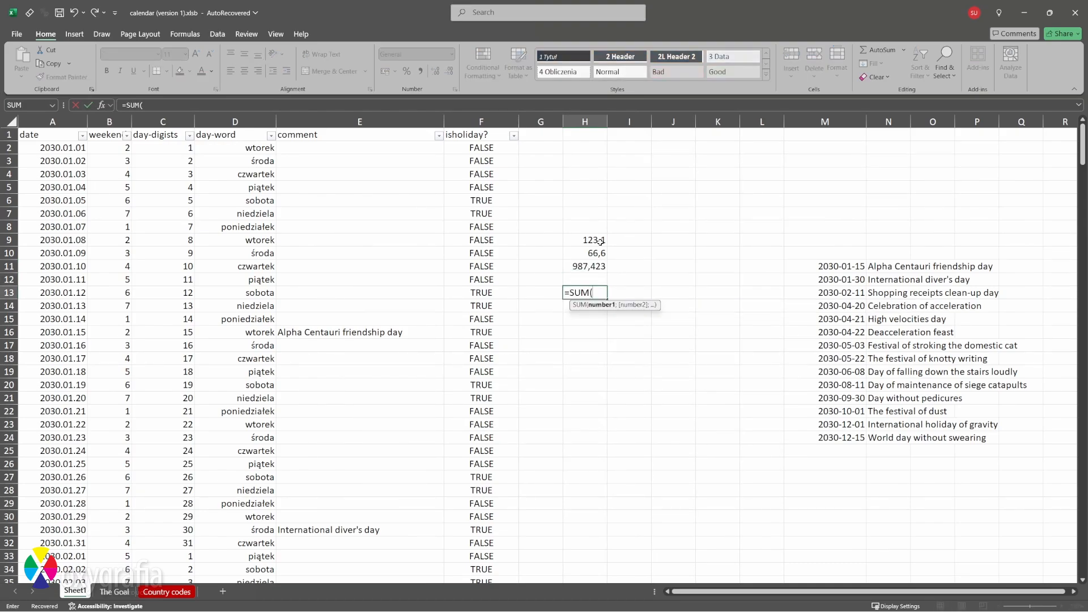
pyautogui.write('1;2')
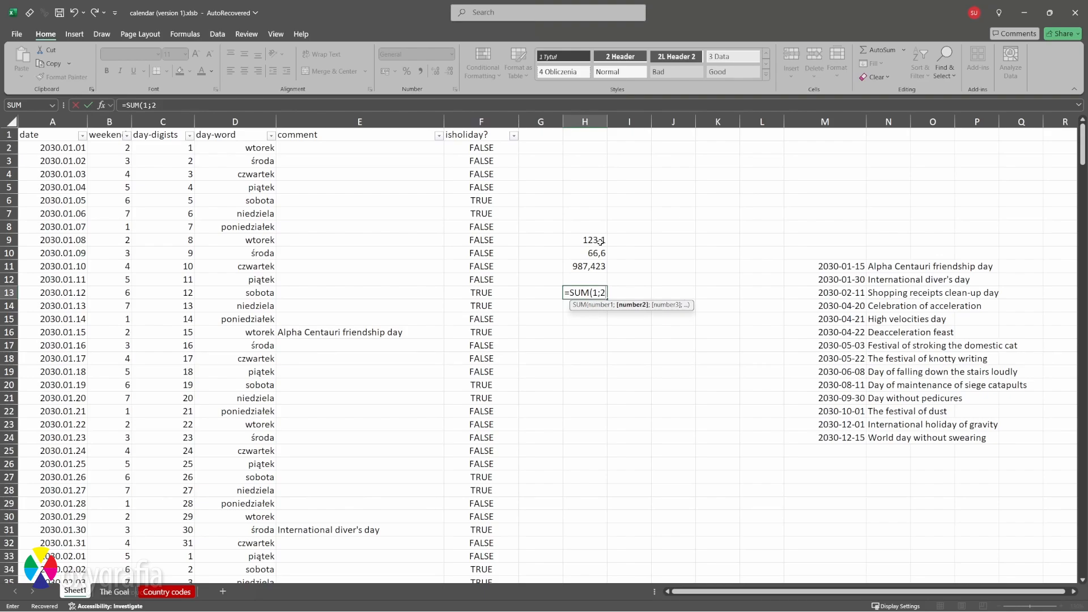
pyautogui.write(';3')
pyautogui.press('Return')
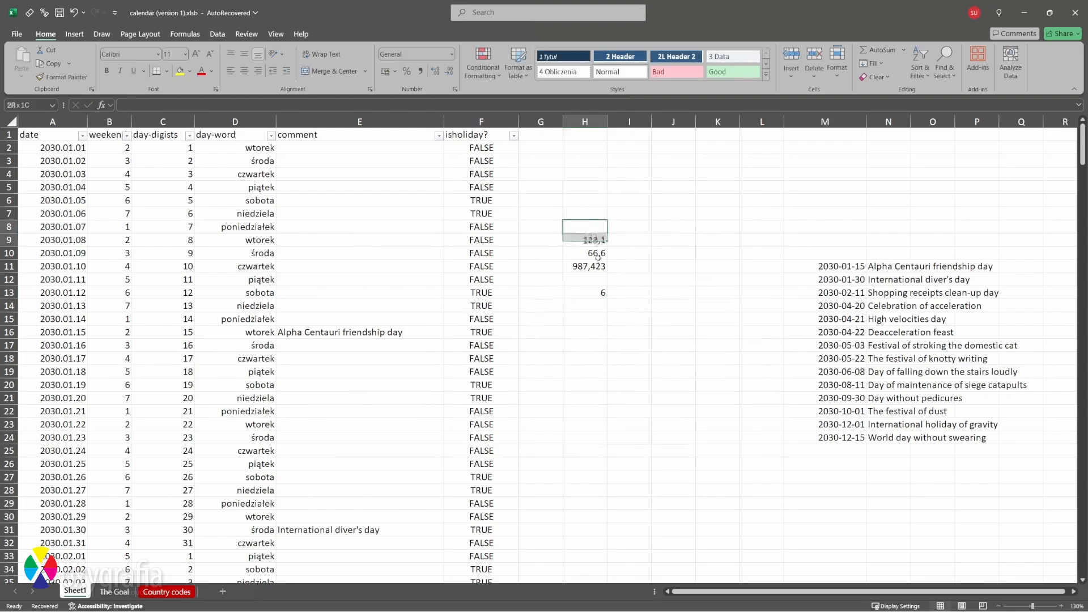
# Delete the test numbers and the SUM formula from column H
pyautogui.moveTo(590, 226); pyautogui.dragTo(646, 346)
pyautogui.press('Delete')
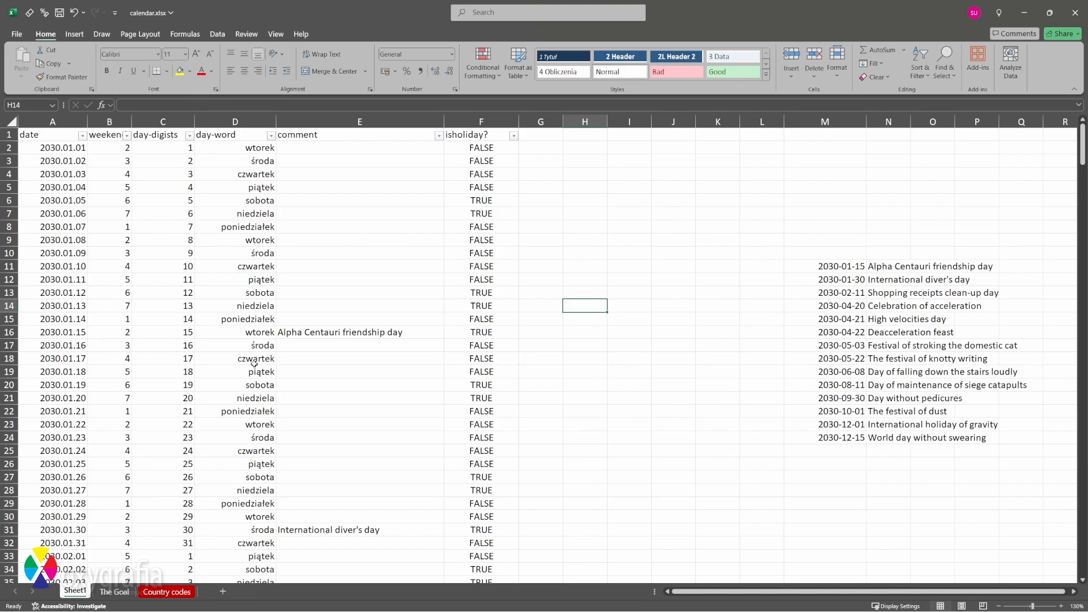
# Examine the prefixed day numbers and day names on The Goal sheet, and return to Sheet1
pyautogui.click(115, 592)
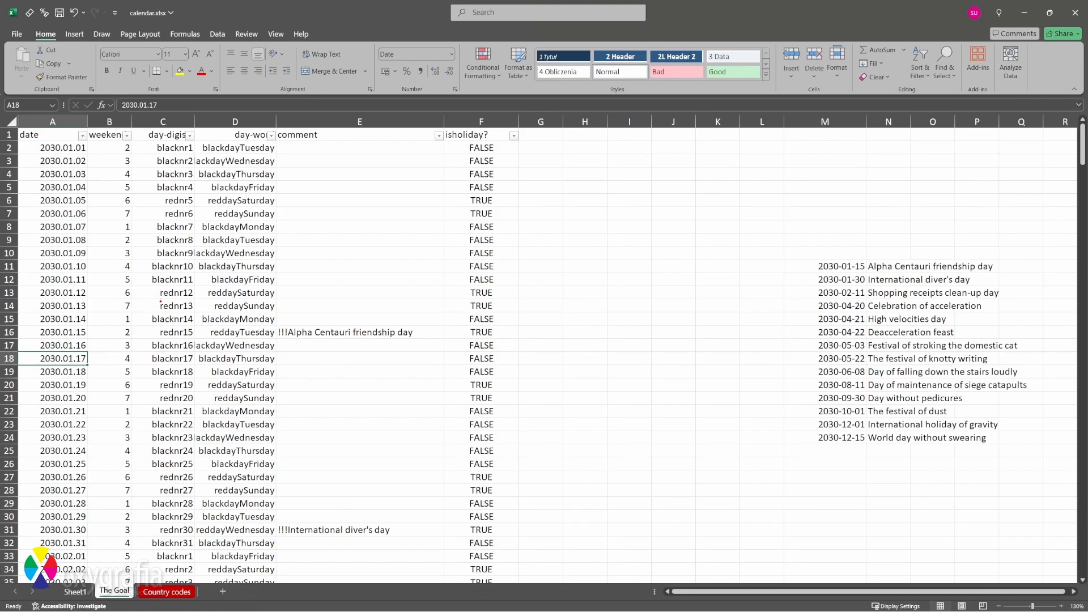
pyautogui.moveTo(157, 340); pyautogui.dragTo(288, 337)
pyautogui.moveTo(148, 364); pyautogui.dragTo(234, 364)
pyautogui.hotkey('ctrl', 'pageup')
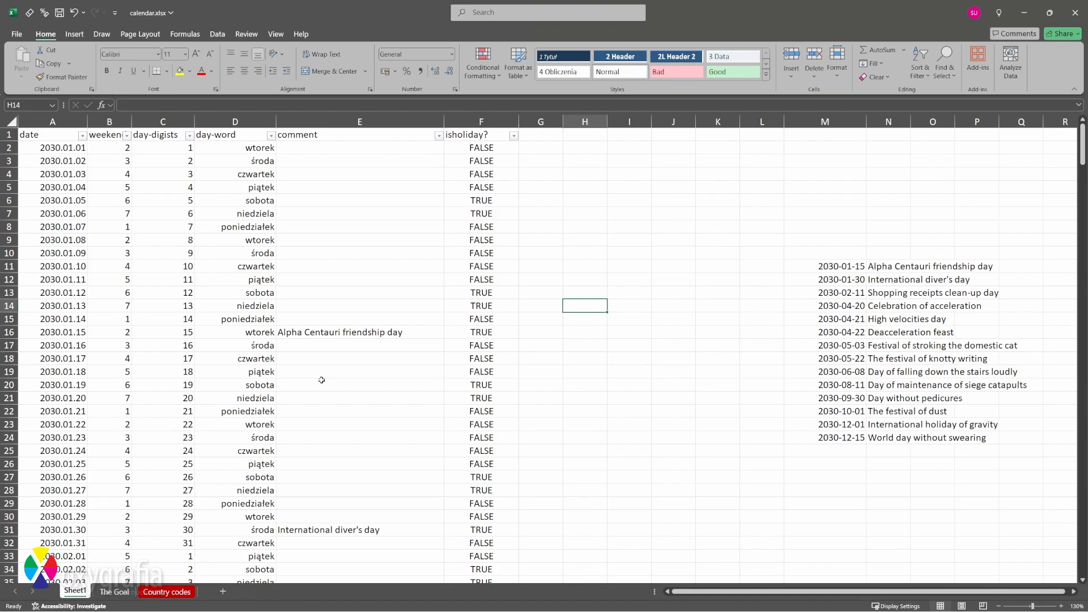
# Inspect the formula and the custom number format of the first day-word cell, D2, without changing them
pyautogui.click(61, 135)
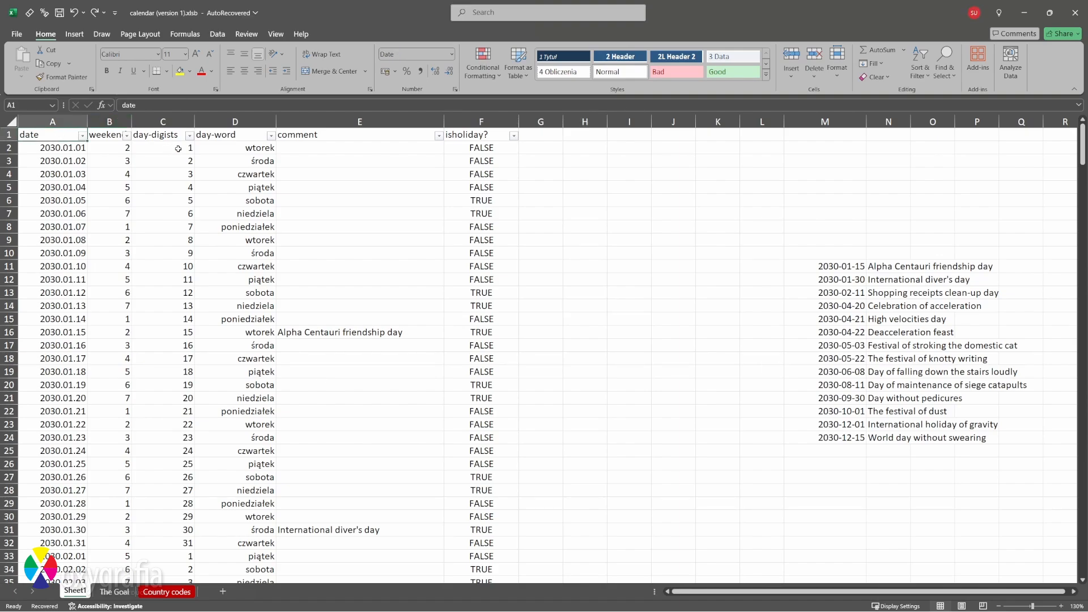
pyautogui.click(201, 148)
pyautogui.doubleClick(202, 148)
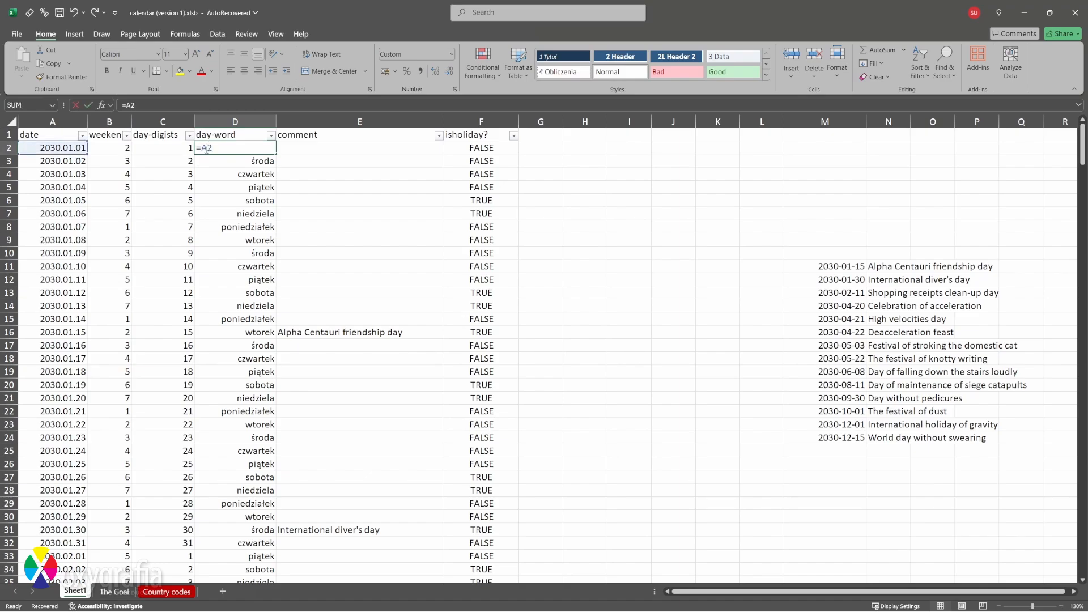
pyautogui.press('Escape')
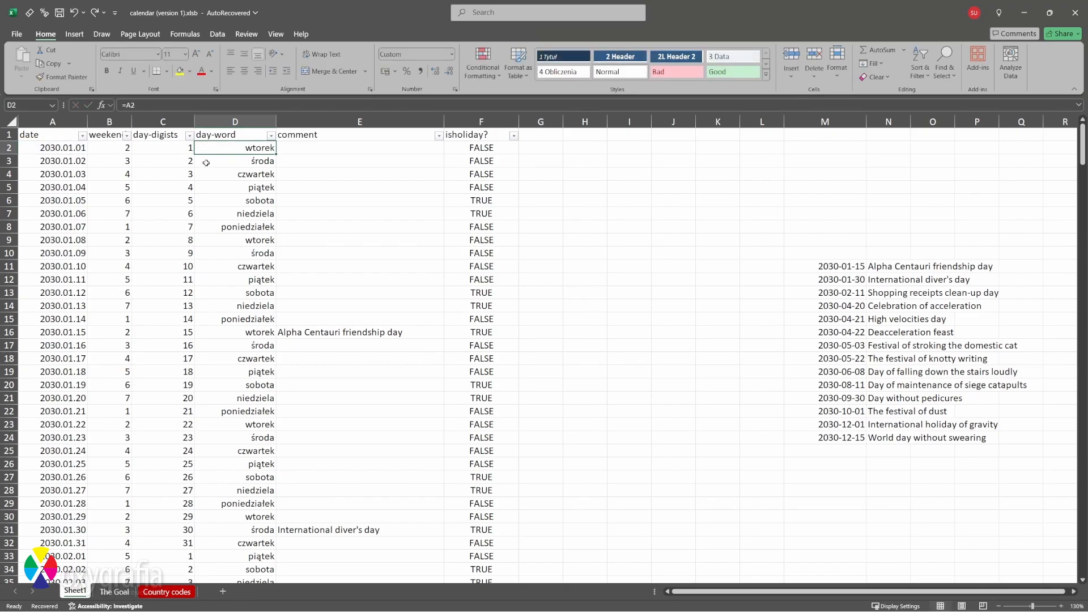
pyautogui.hotkey('ctrl', '1')
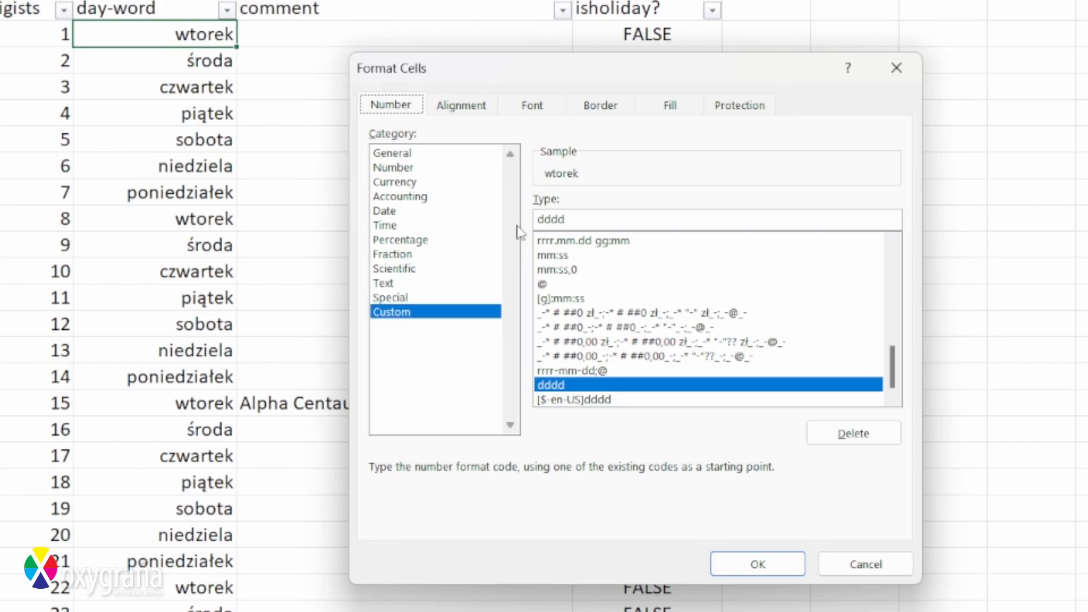
pyautogui.press('Escape')
# Change the formula in D2 to =TEXT(A2;"dddd") so the weekday name becomes text
pyautogui.doubleClick(212, 124)
pyautogui.press('Left')
pyautogui.press('Left')
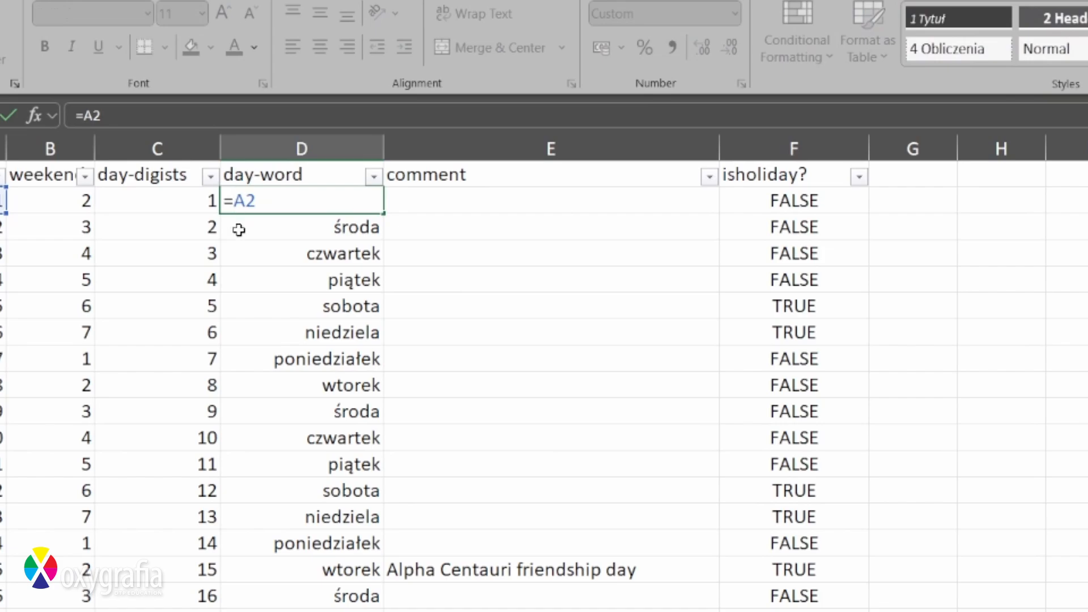
pyautogui.write('te')
pyautogui.press('Tab')
pyautogui.write(';"')
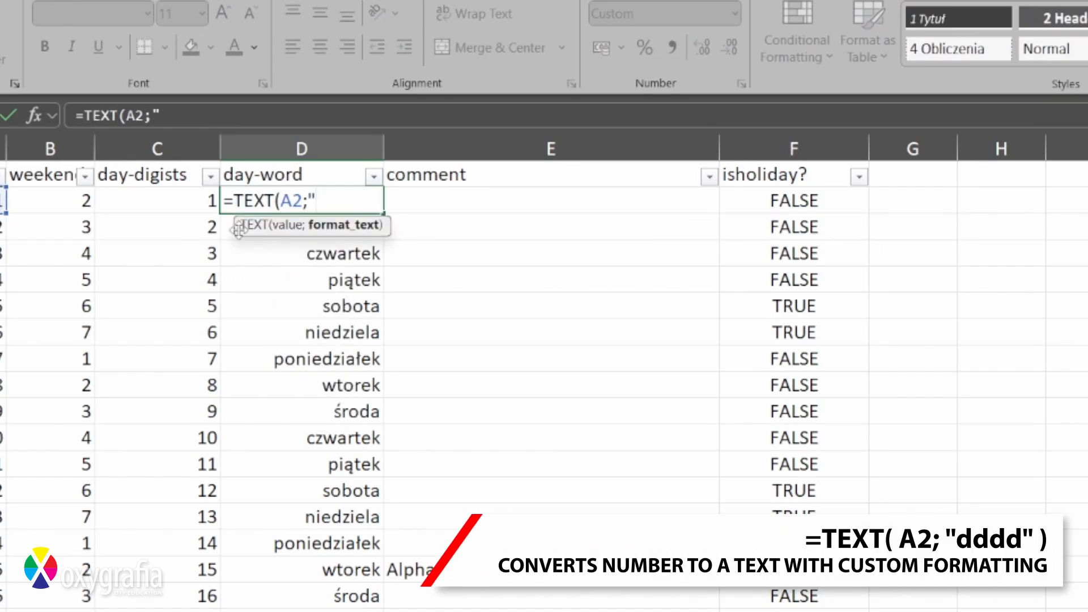
pyautogui.write('dddd"')
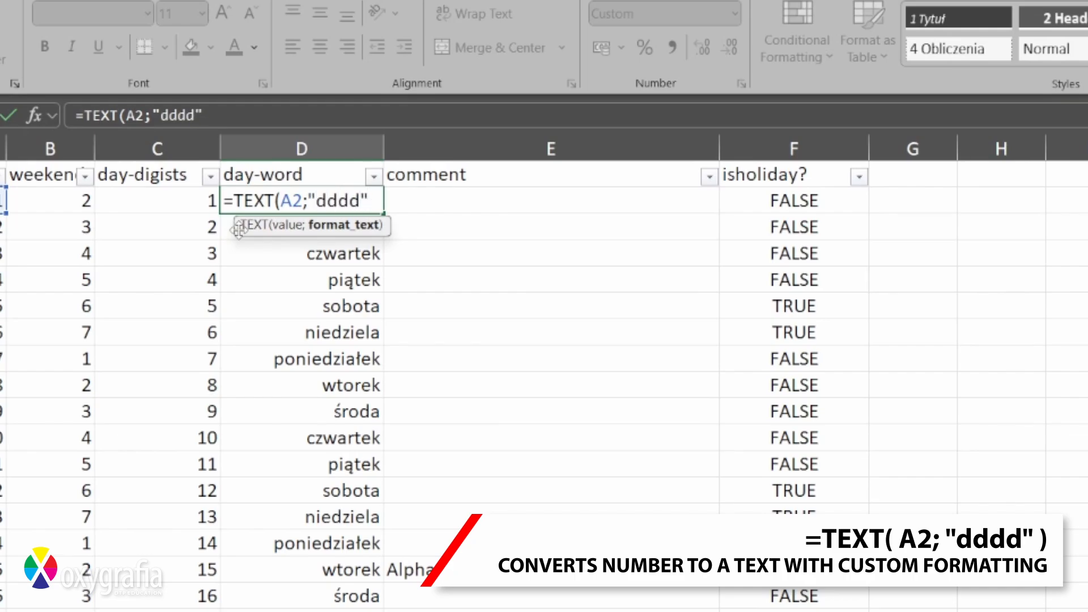
pyautogui.write(')')
pyautogui.press('Return')
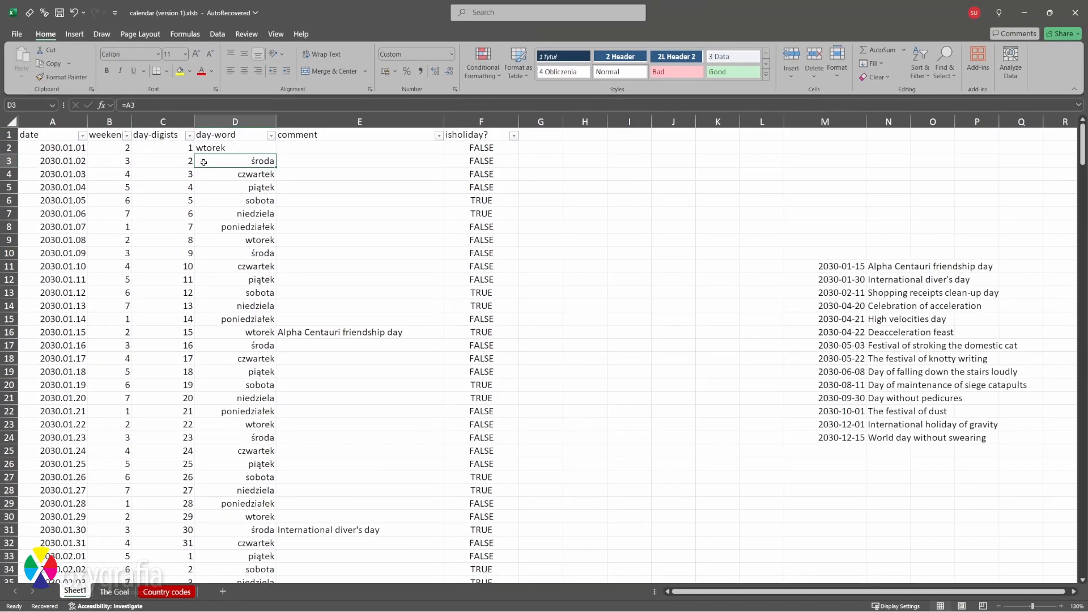
# Check the country code for U.S. English and the TEXT function example on the Country codes sheet, and return to Sheet1
pyautogui.click(167, 592)
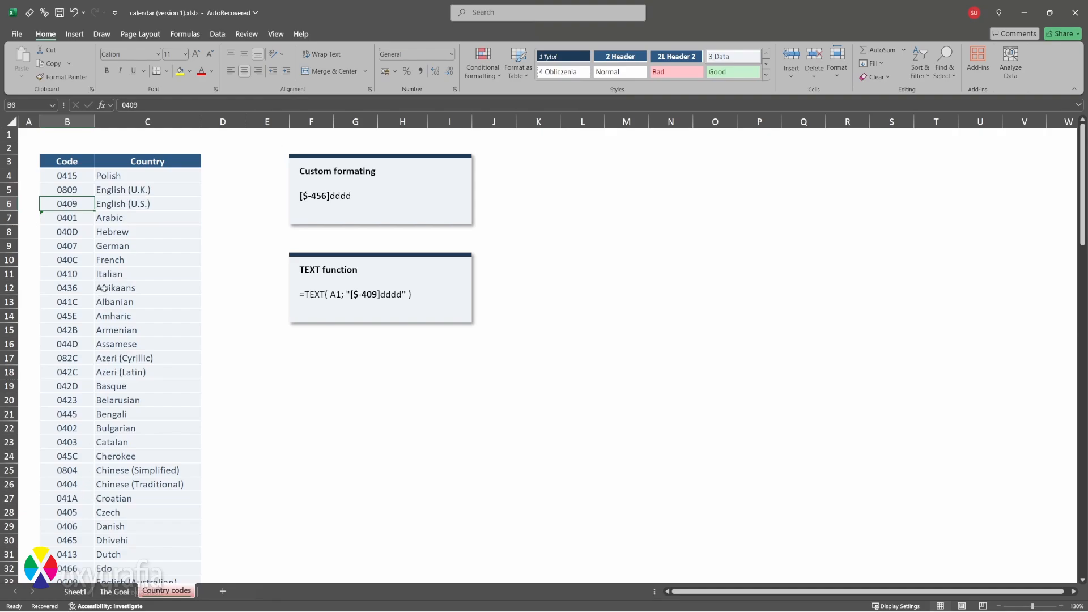
pyautogui.moveTo(82, 216)
pyautogui.mouseDown()
pyautogui.moveTo(130, 273)
pyautogui.moveTo(268, 338)
pyautogui.moveTo(358, 311)
pyautogui.mouseUp()
pyautogui.click(76, 591)
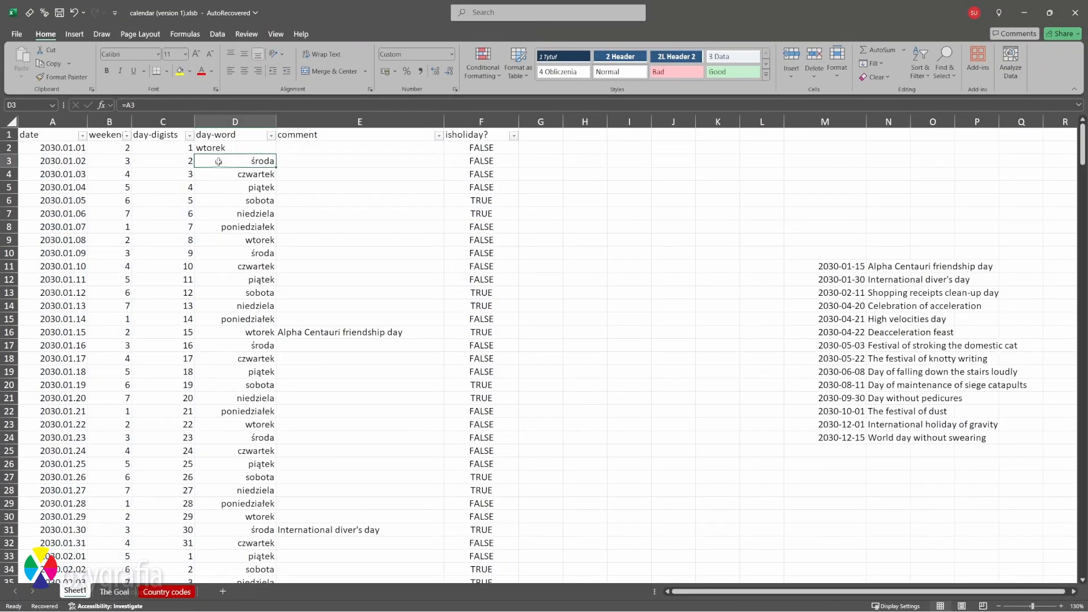
# Add the U.S. English code to the format in D2, making the formula =TEXT(A2;"[$-0409]dddd")
pyautogui.doubleClick(238, 147)
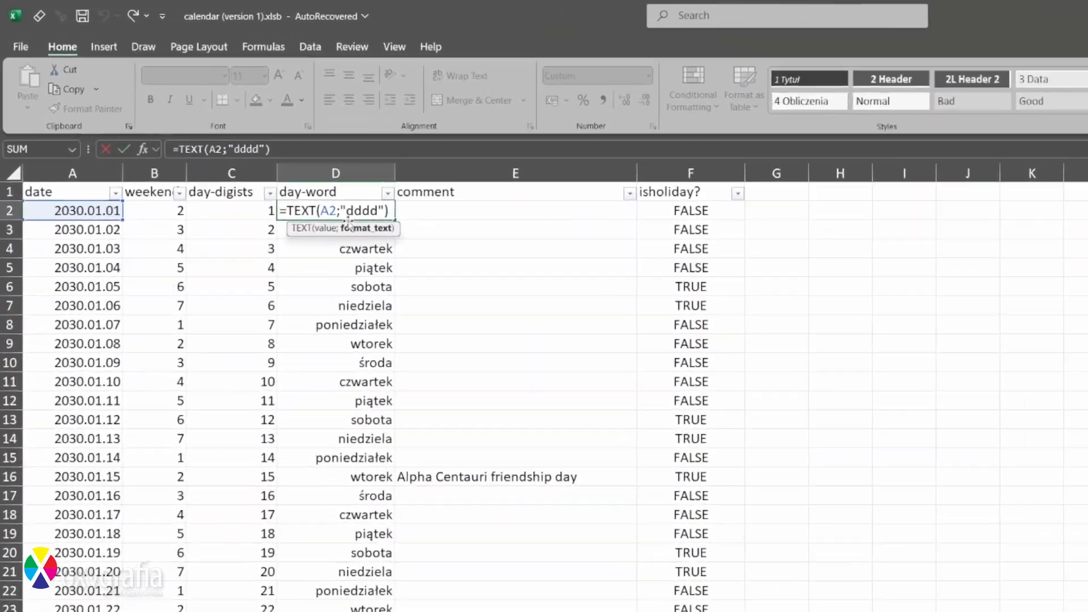
pyautogui.write('[')
pyautogui.write('$-4')
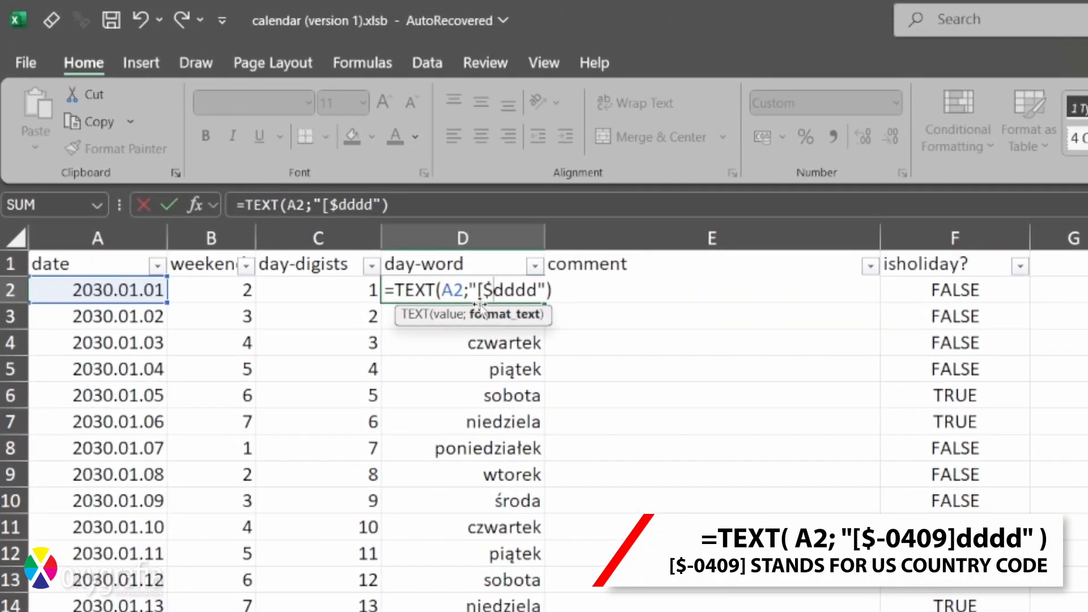
pyautogui.write('09]')
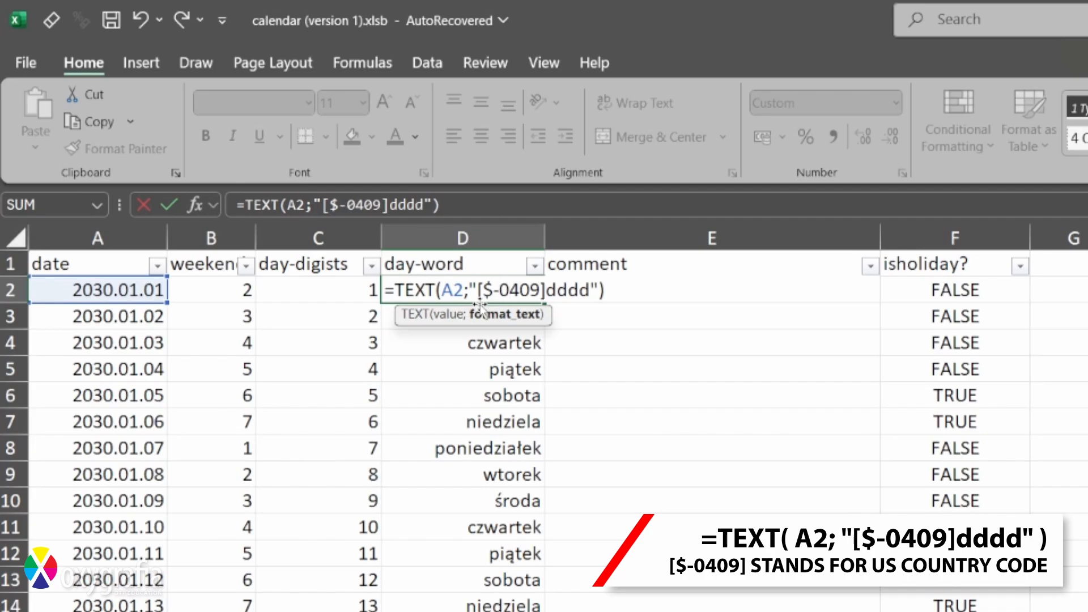
pyautogui.press('Return')
# Fill the D2 formula down the whole day-word column
pyautogui.click(479, 299)
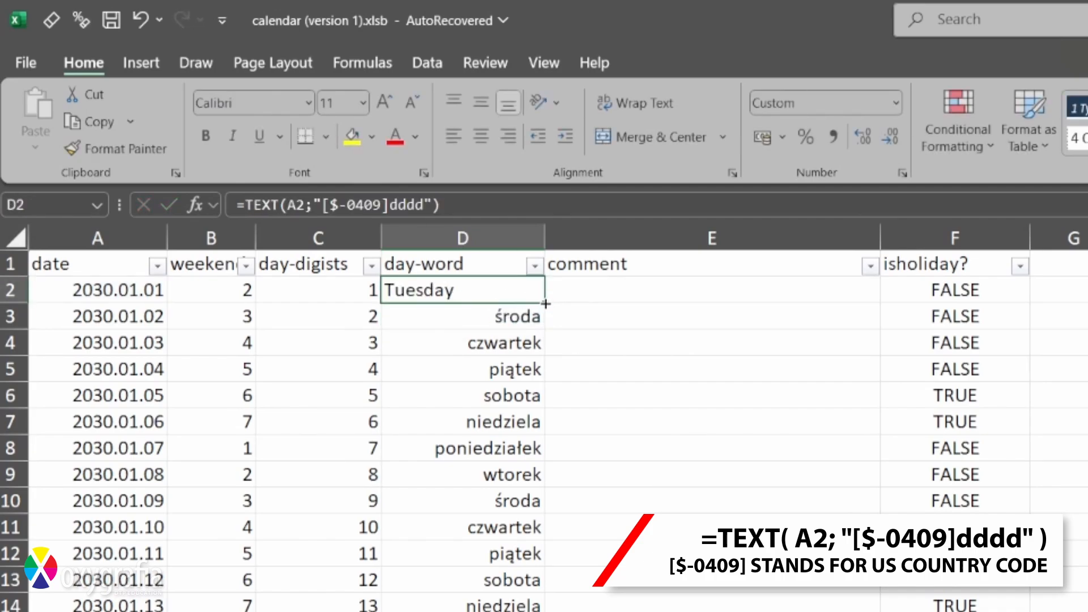
pyautogui.doubleClick(545, 303)
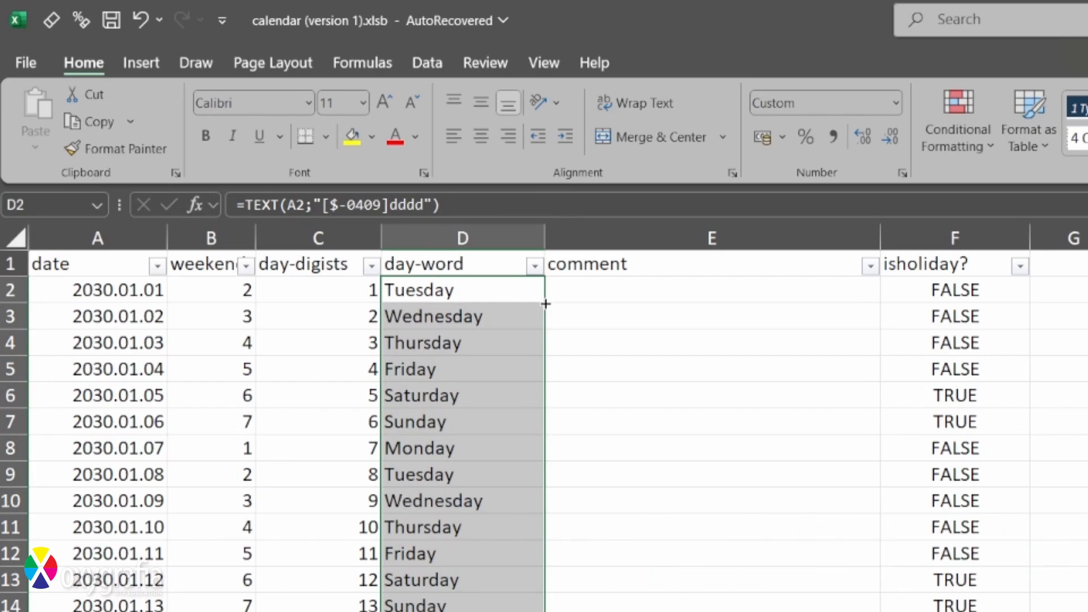
pyautogui.click(544, 301)
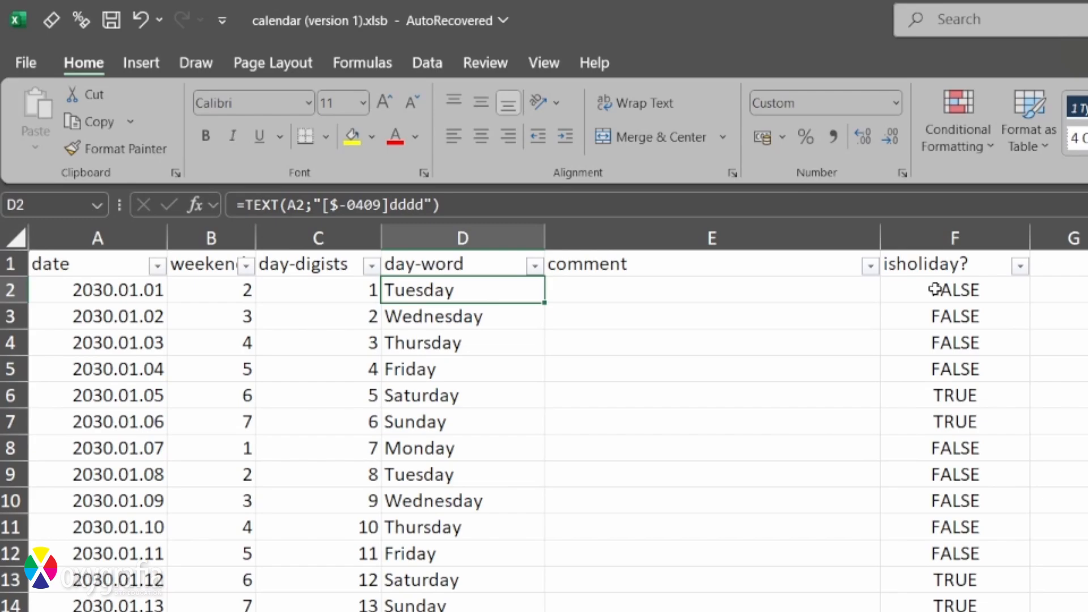
# Start wrapping the D2 formula in an IF that tests F2 and returns "redday"&TEXT(A2;"[$-0409]dddd") when true
pyautogui.doubleClick(479, 286)
pyautogui.click(393, 289)
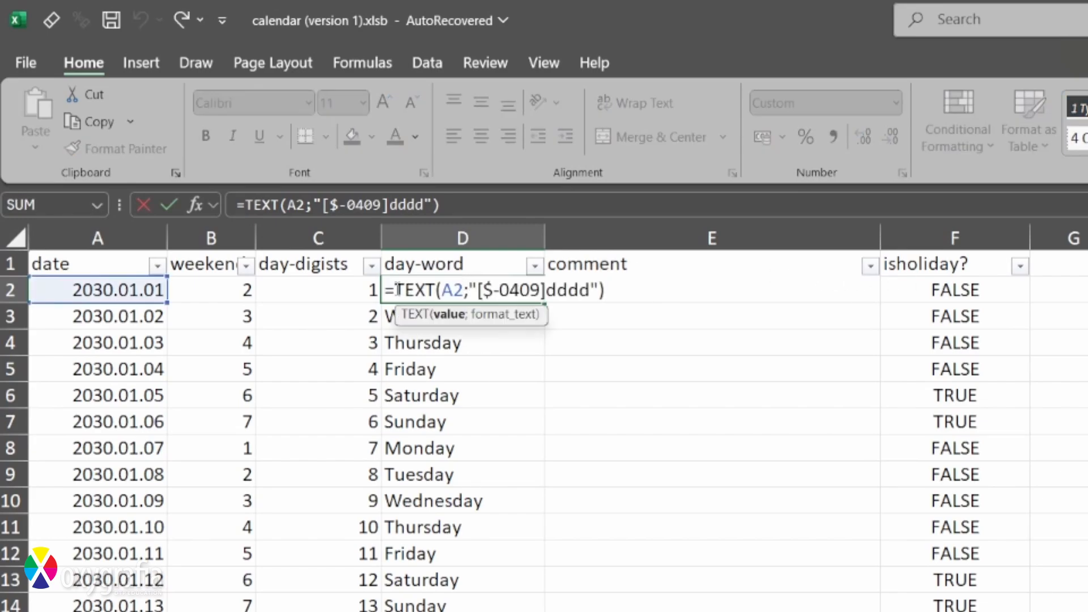
pyautogui.write('if(')
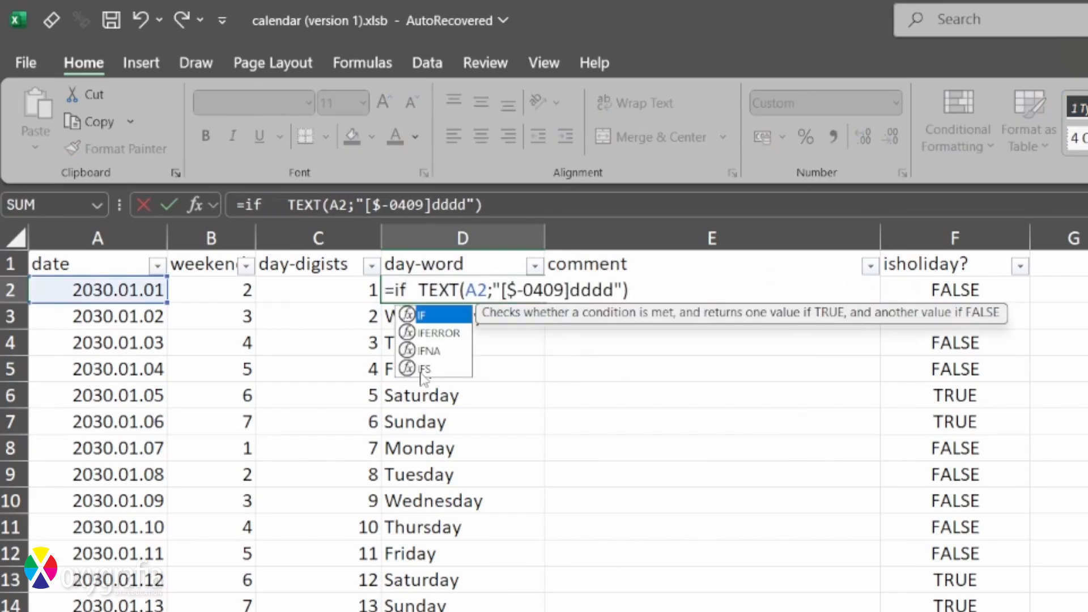
pyautogui.click(897, 291)
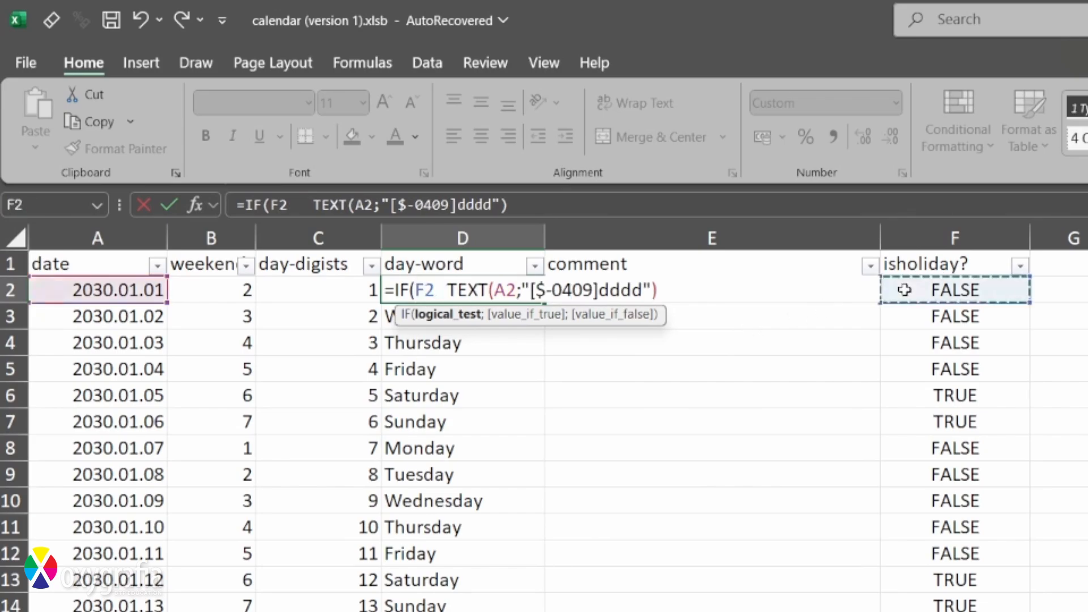
pyautogui.write('; "red')
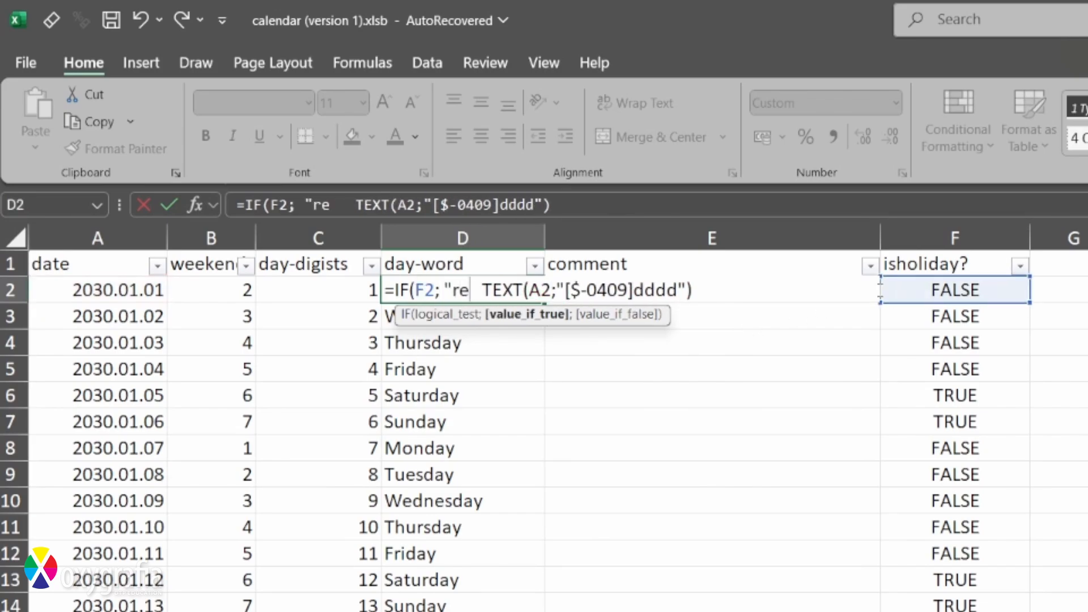
pyautogui.write('day')
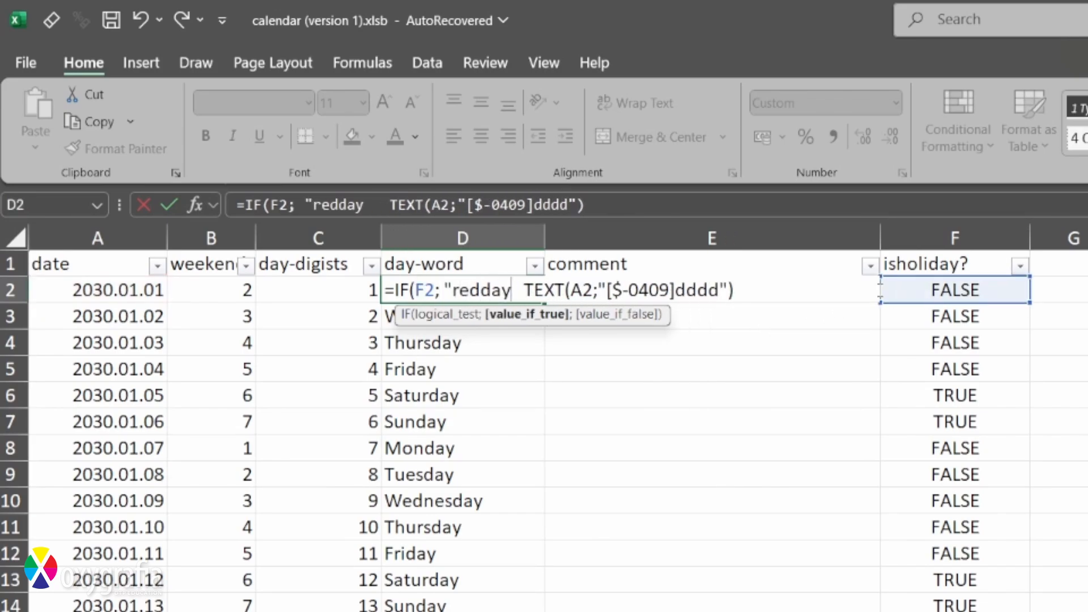
pyautogui.write('"&TEXT(A2;')
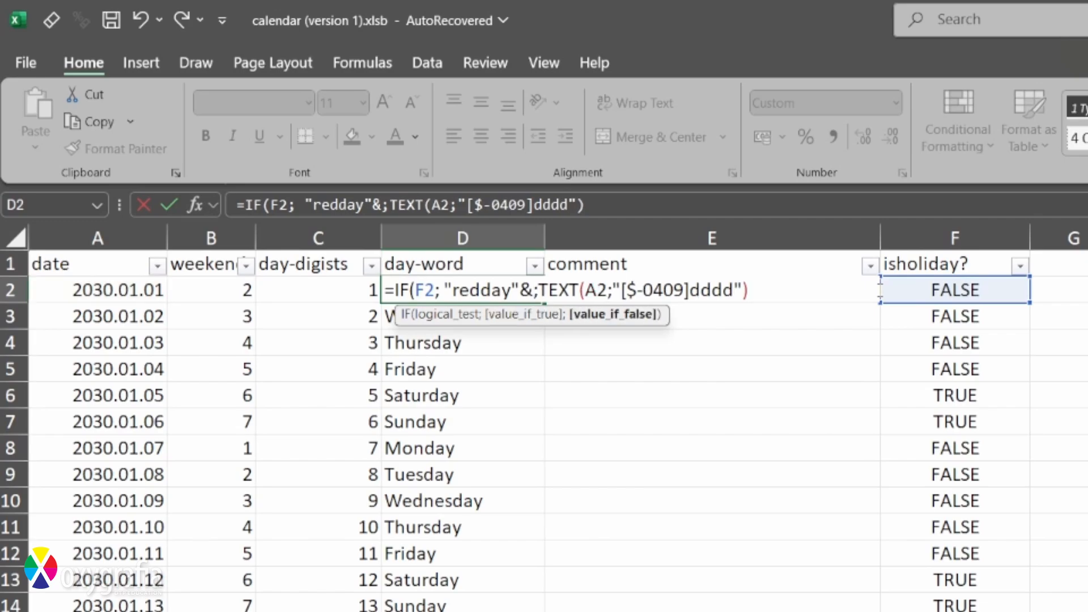
pyautogui.press('BackSpace')
pyautogui.press('End')
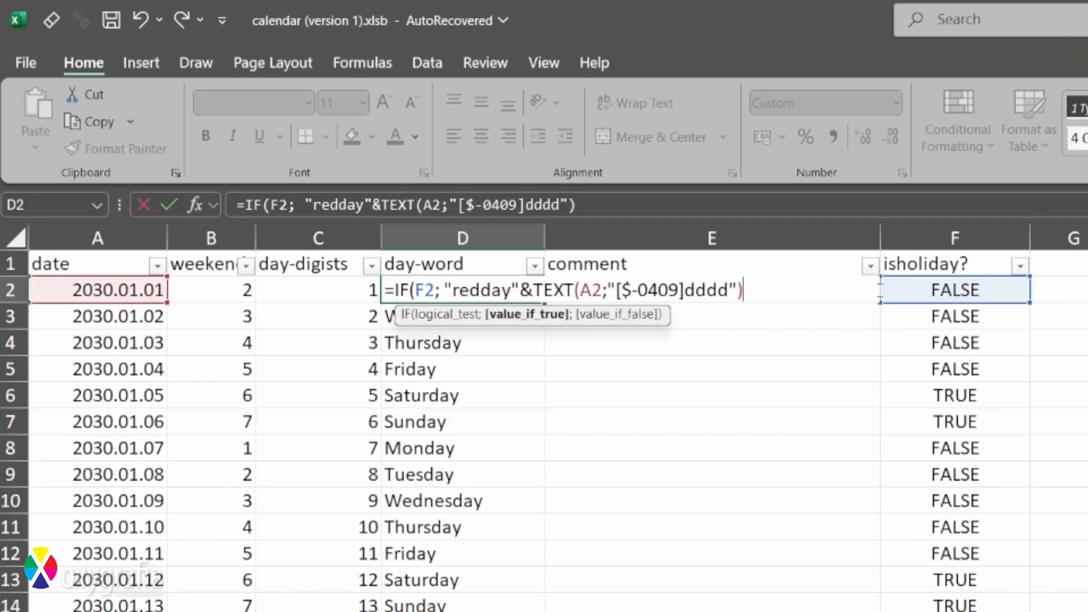
# Complete the D2 formula so its false result is "blackday"&TEXT(A2;"[$-0409]dddd"), and enter it
pyautogui.write(';')
pyautogui.moveTo(443, 288); pyautogui.dragTo(743, 287)
pyautogui.hotkey('ctrl', 'c')
pyautogui.click(789, 285)
pyautogui.hotkey('ctrl', 'v')
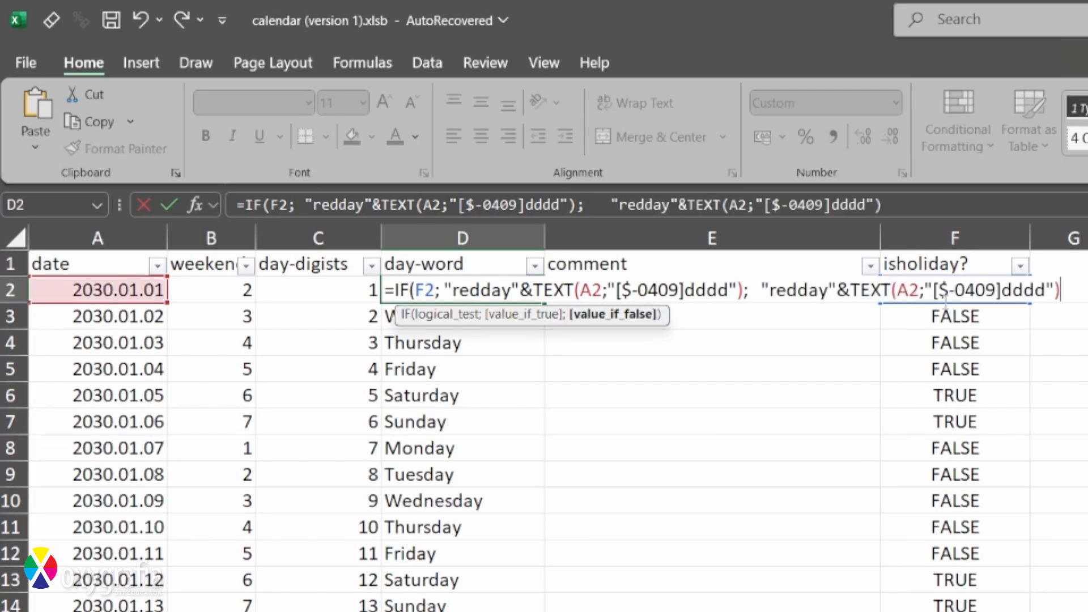
pyautogui.write(')')
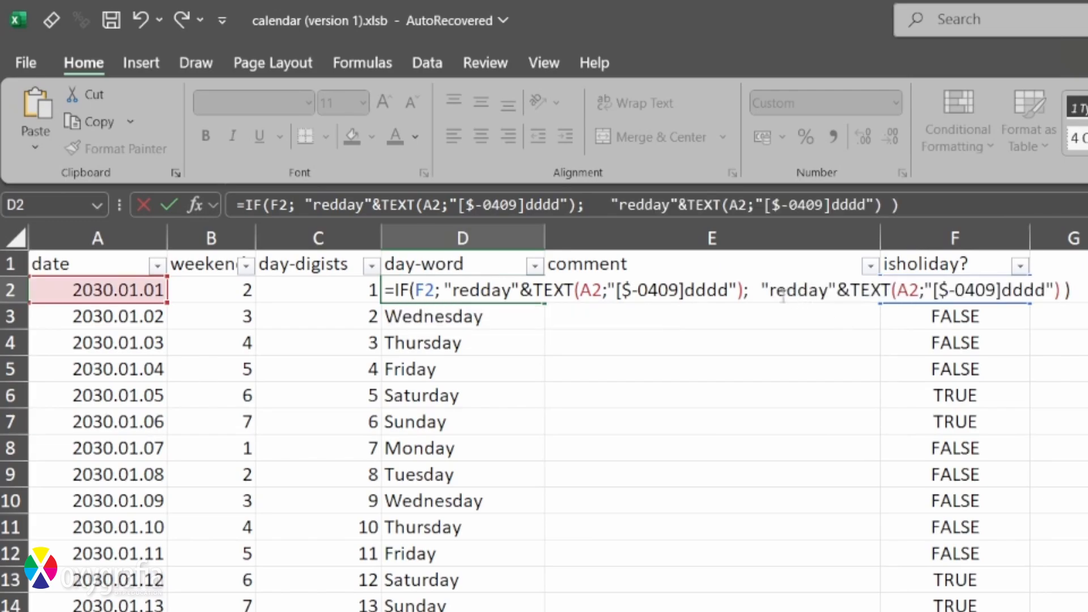
pyautogui.moveTo(770, 291); pyautogui.dragTo(798, 290)
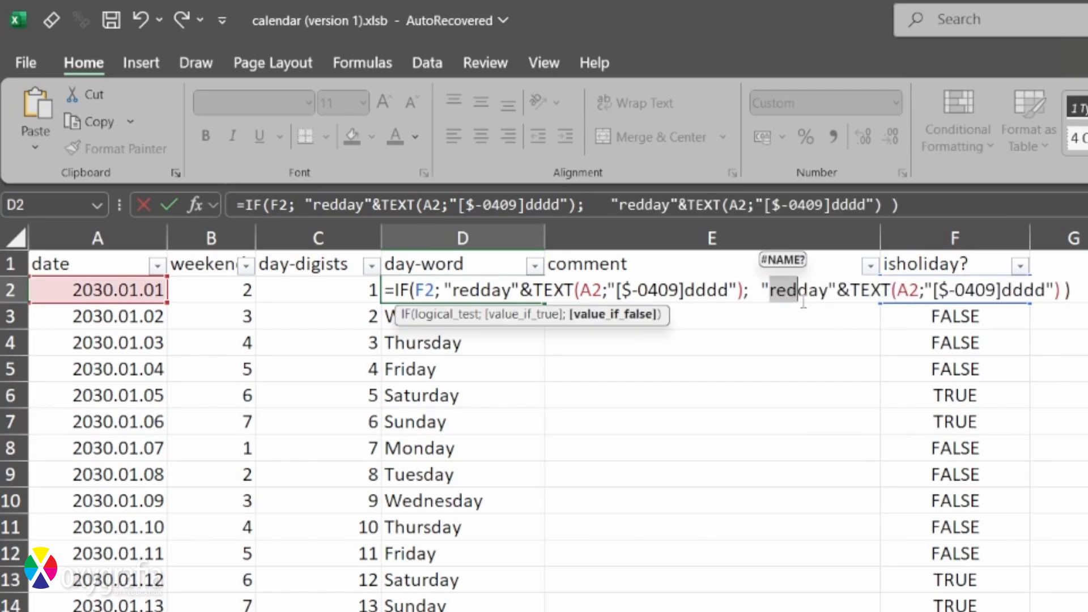
pyautogui.write('black')
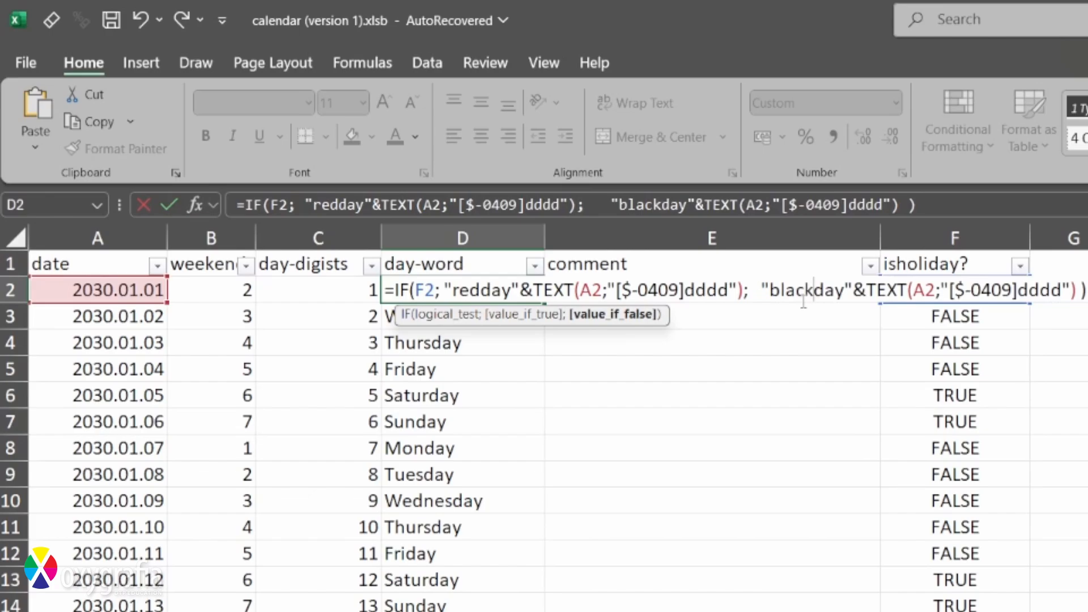
pyautogui.press('Return')
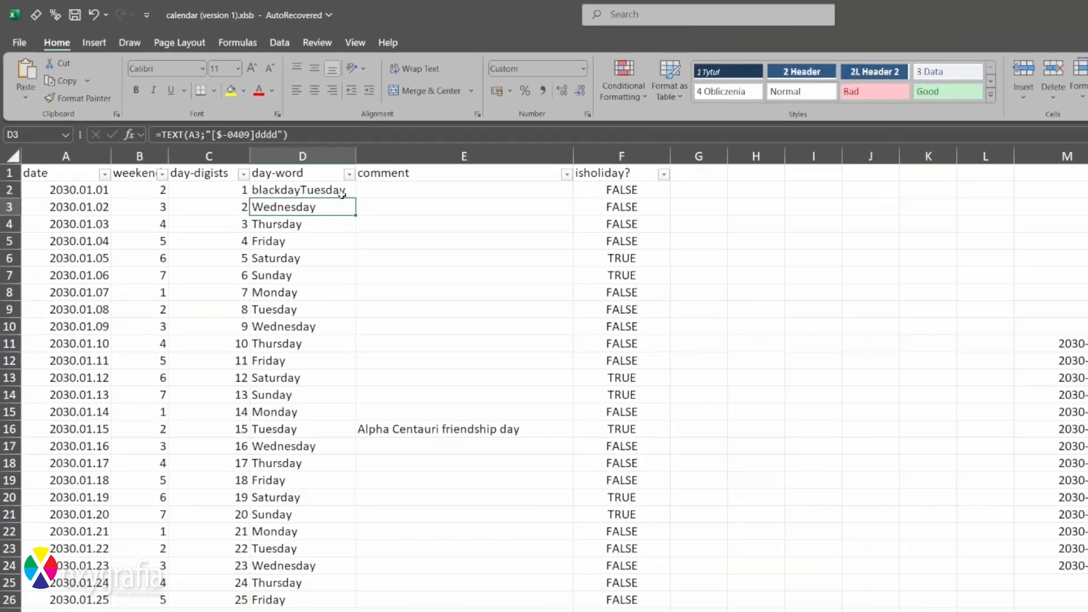
# Fill the IF formula from D2 down the whole day-word column and return to cell A1
pyautogui.click(540, 296)
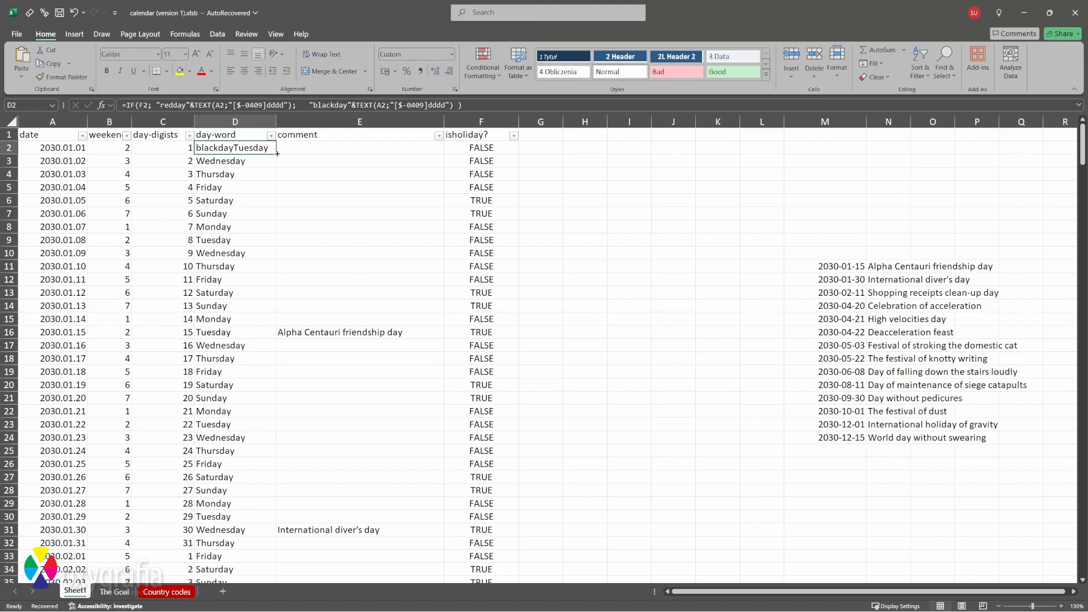
pyautogui.doubleClick(277, 153)
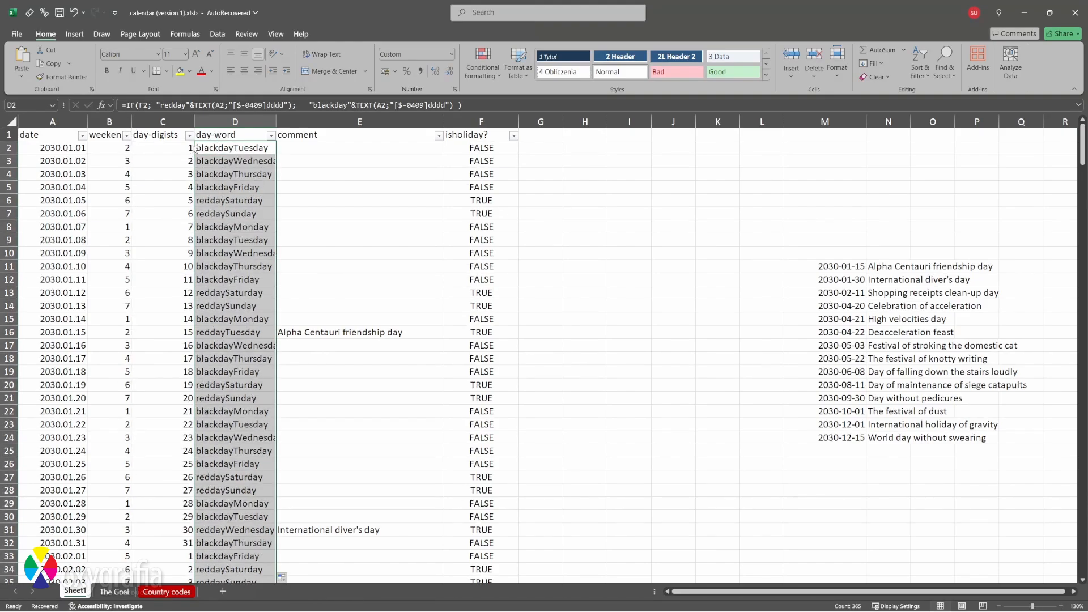
pyautogui.click(40, 134)
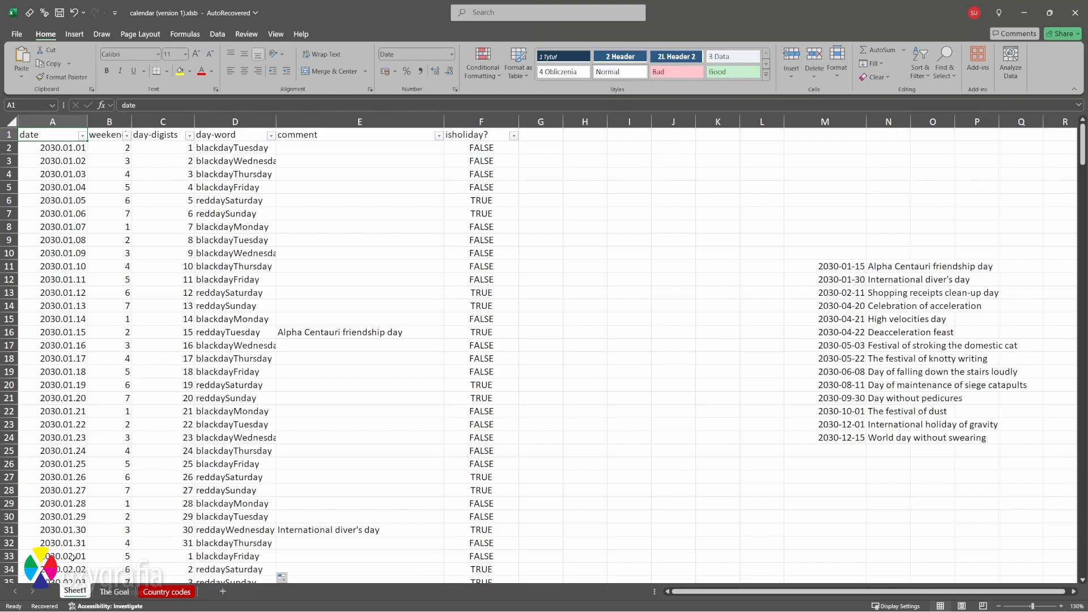
# Wrap the DAY(A2) formula in C2 in an IF that tests F2 and returns "redday"&DAY(A2) when true
pyautogui.doubleClick(154, 149)
pyautogui.press('Home')
pyautogui.press('Right')
pyautogui.write('IF(')
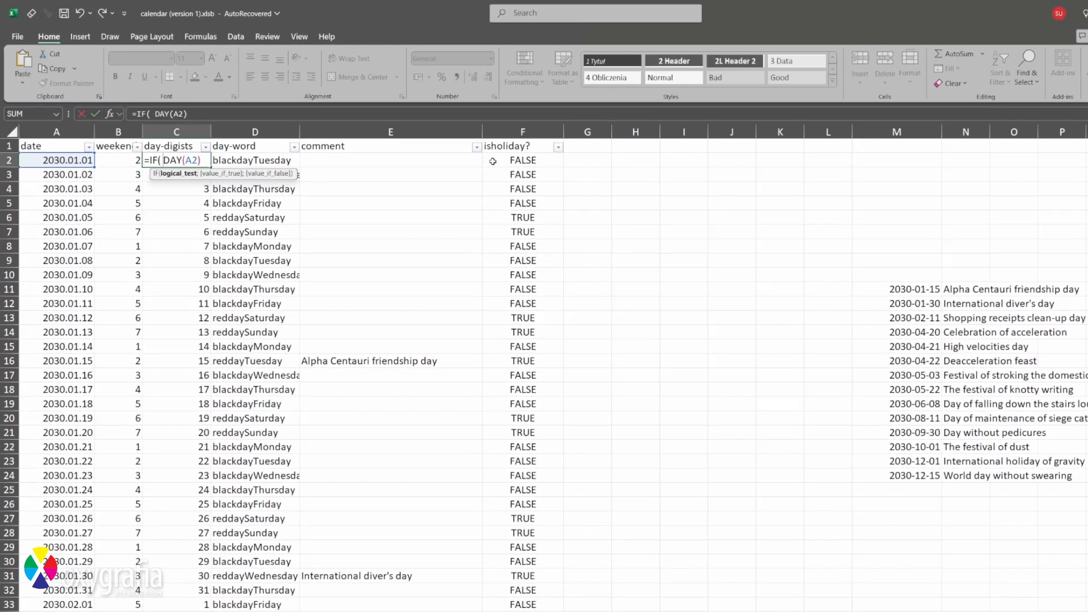
pyautogui.click(453, 148)
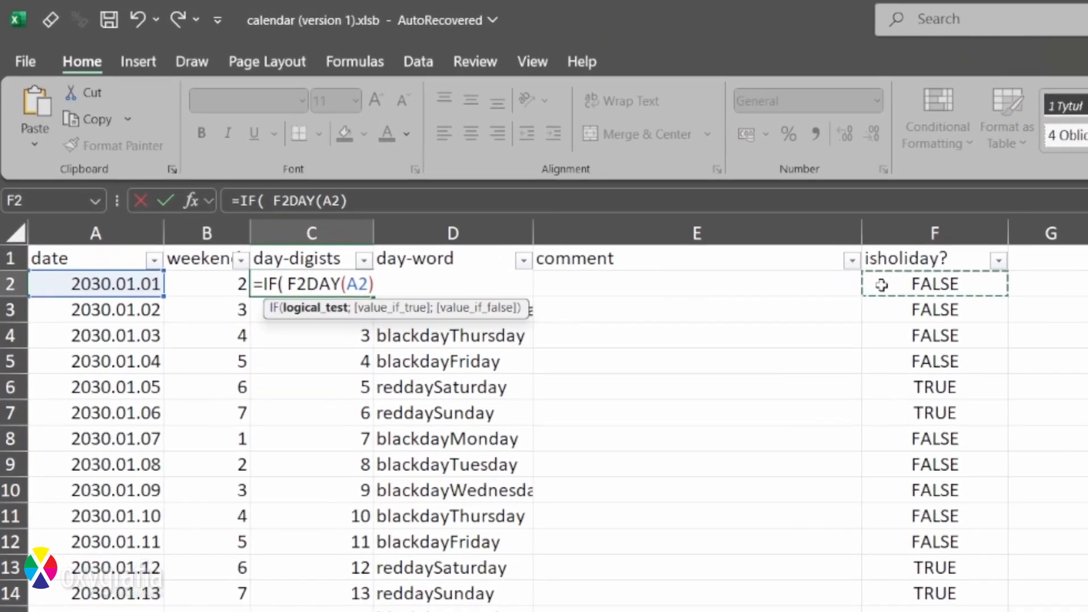
pyautogui.write(';')
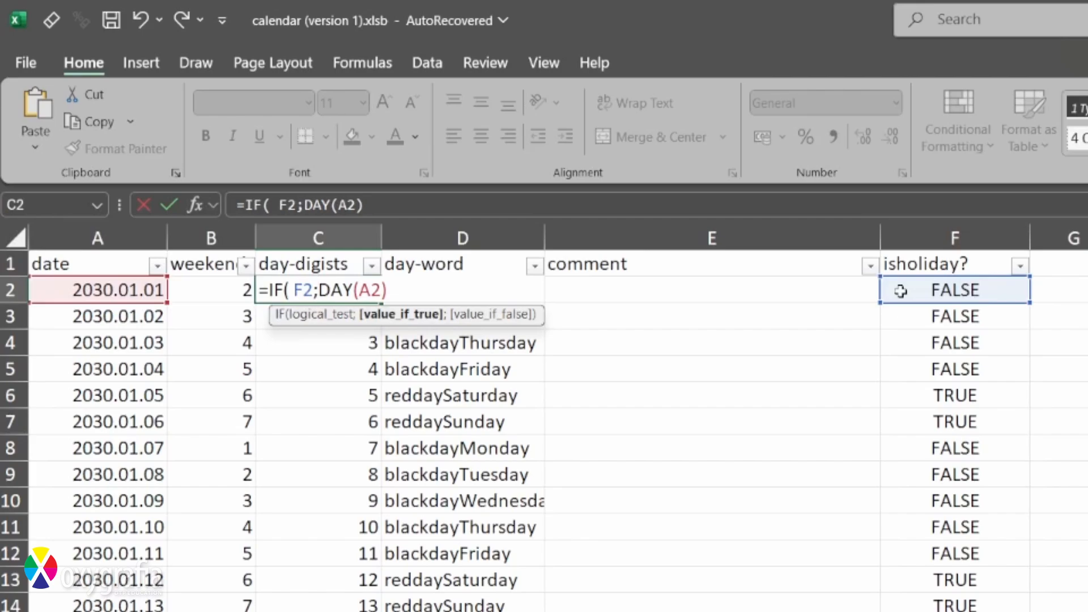
pyautogui.write(' "')
pyautogui.write('redday"')
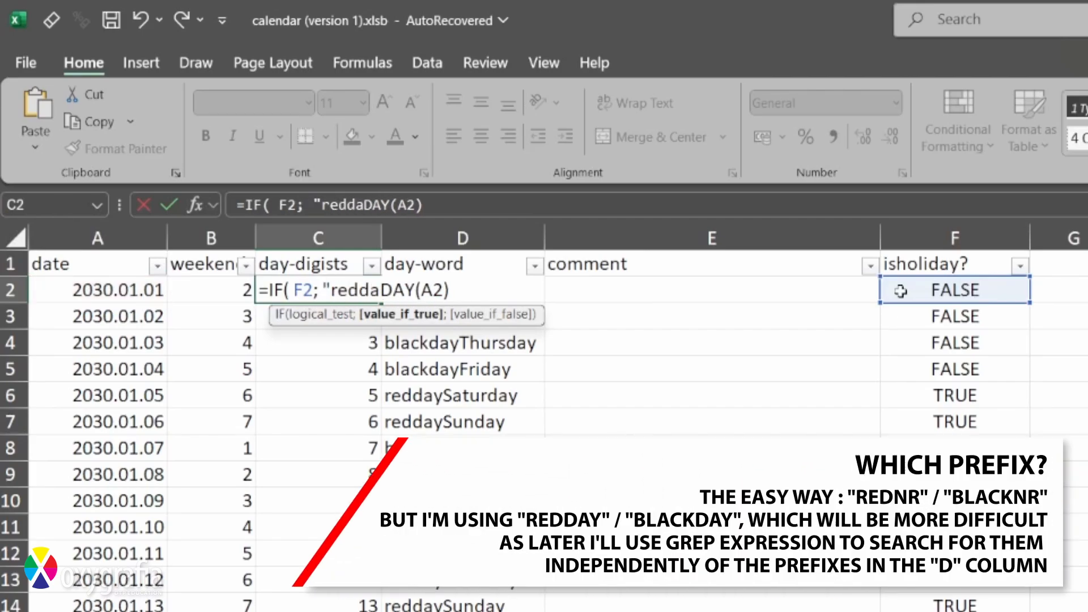
pyautogui.write('&')
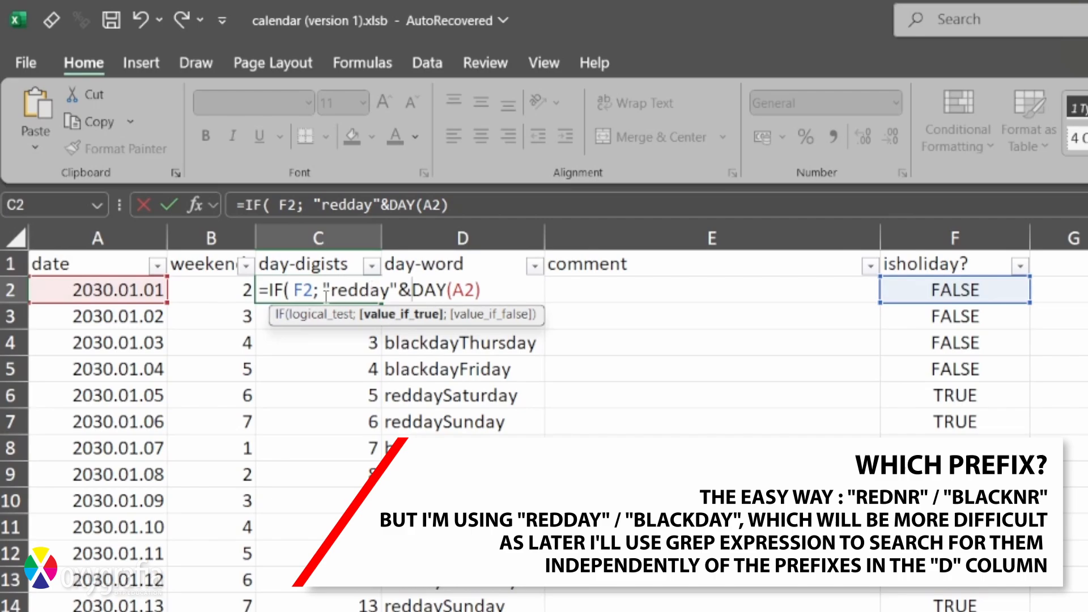
# Add "blackday"&DAY(A2) as the false result of the IF in C2, close the formula and enter it
pyautogui.moveTo(323, 292); pyautogui.dragTo(487, 298)
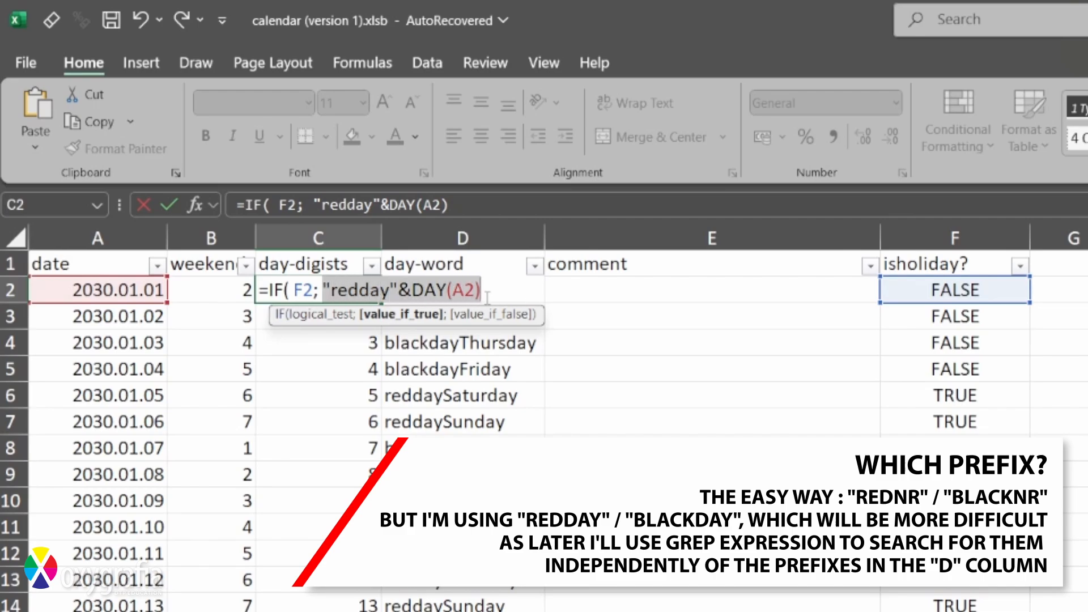
pyautogui.click(487, 294)
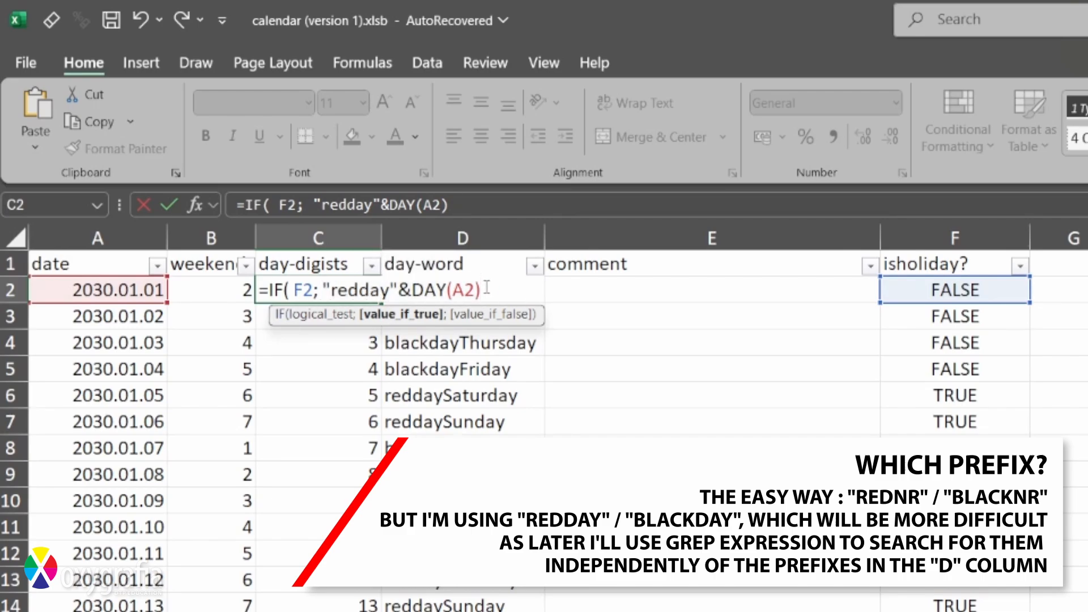
pyautogui.write(';')
pyautogui.hotkey('ctrl', 'v')
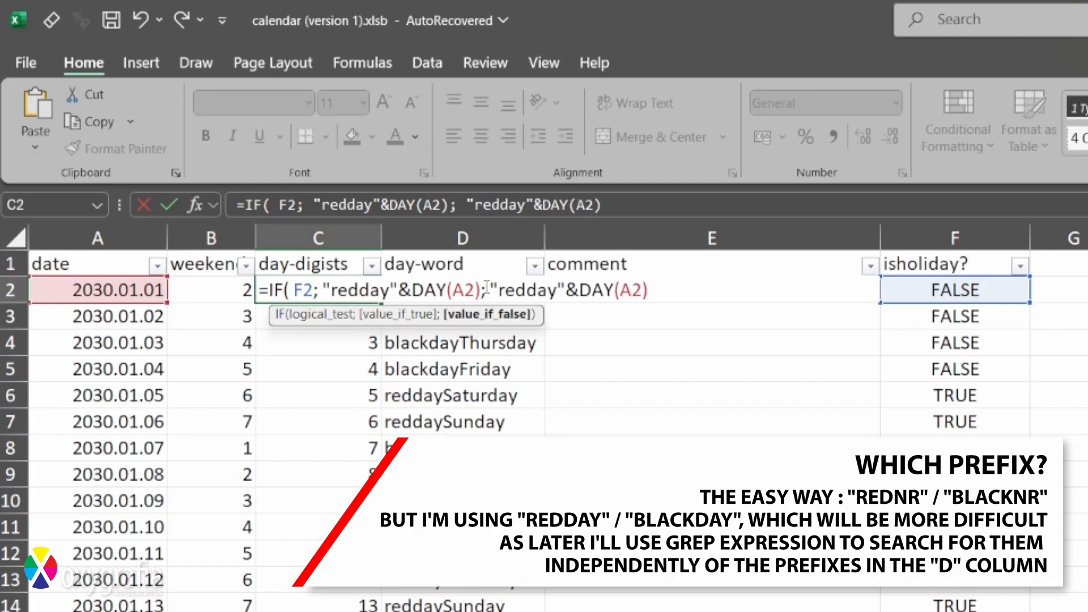
pyautogui.write(')')
pyautogui.click(513, 290)
pyautogui.press('BackSpace')
pyautogui.press('BackSpace')
pyautogui.press('BackSpace')
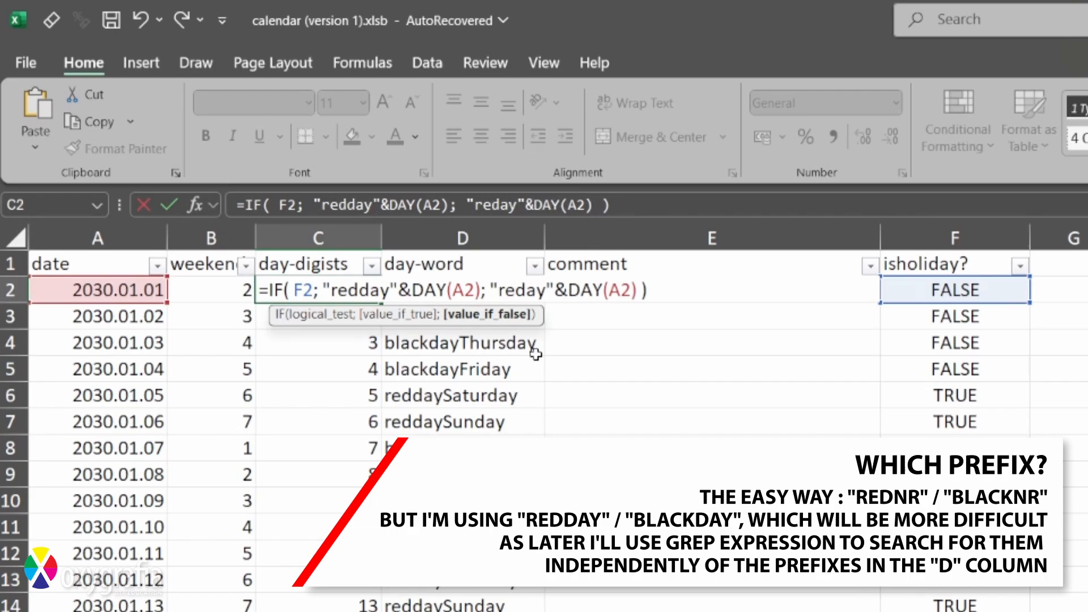
pyautogui.write('black')
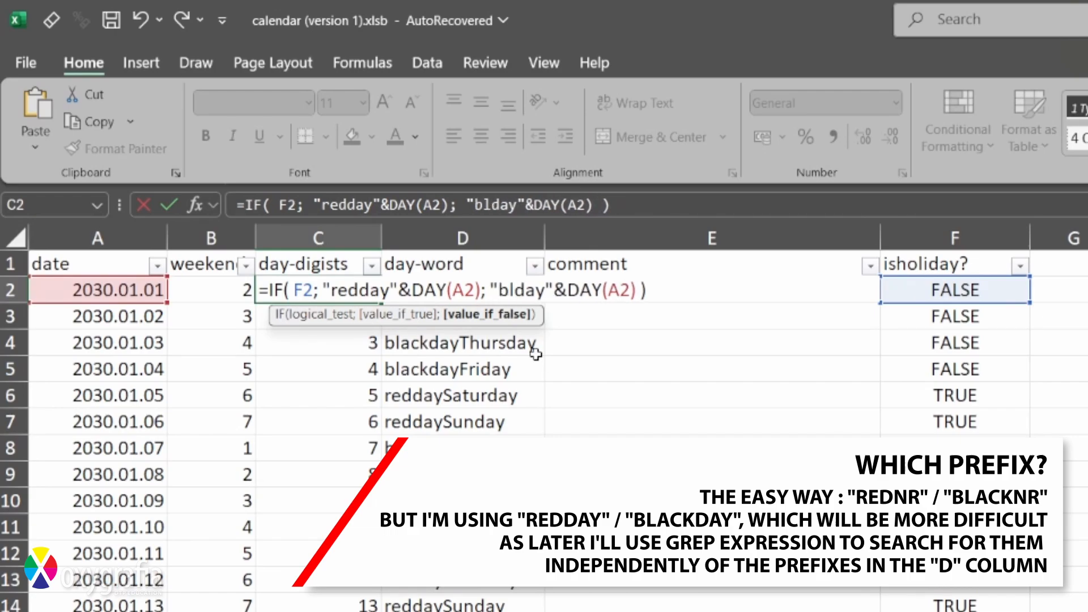
pyautogui.press('Return')
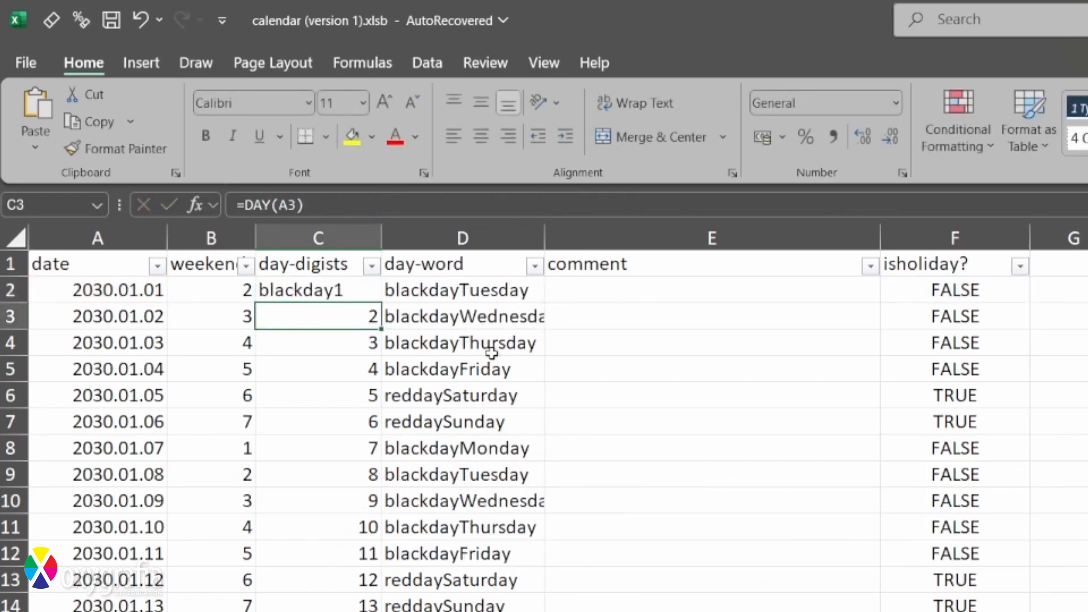
# Fill the C2 formula down the whole day-digists column and return to cell A1
pyautogui.click(333, 291)
pyautogui.doubleClick(380, 302)
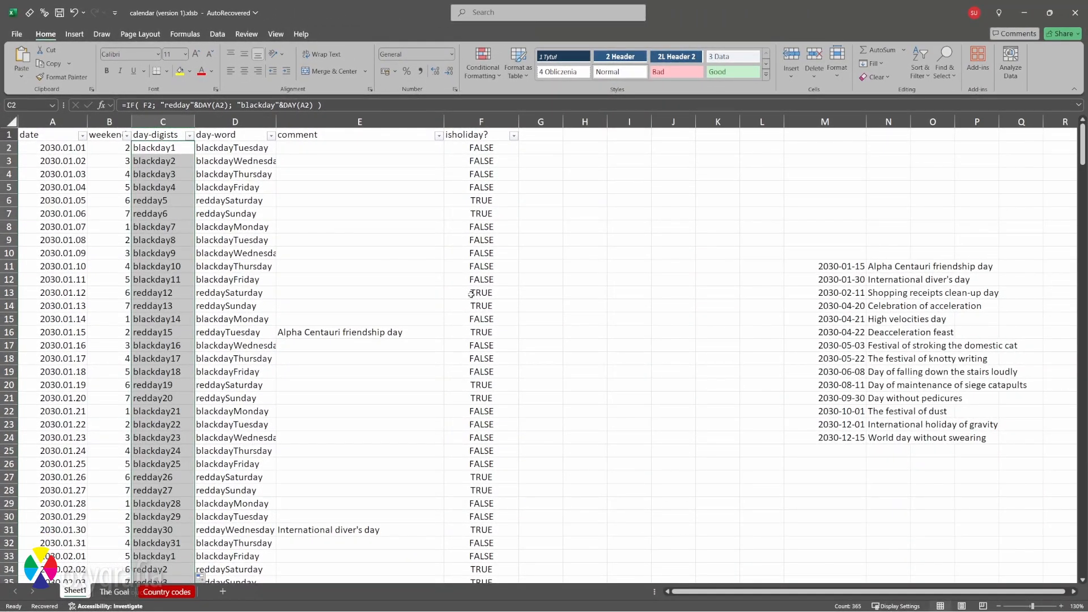
pyautogui.hotkey('ctrl', 'Home')
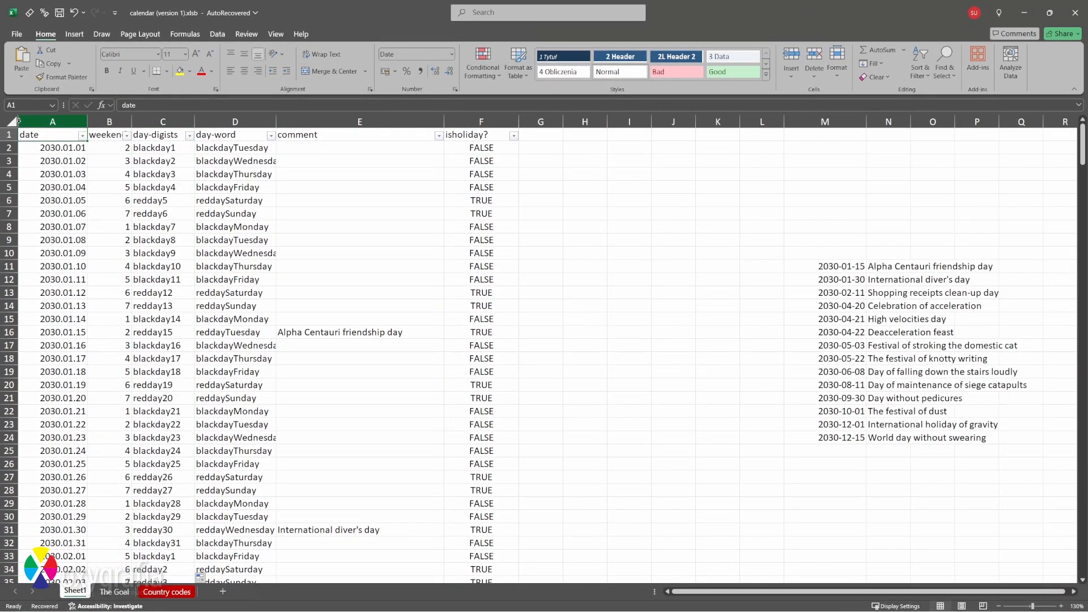
pyautogui.click(344, 122)
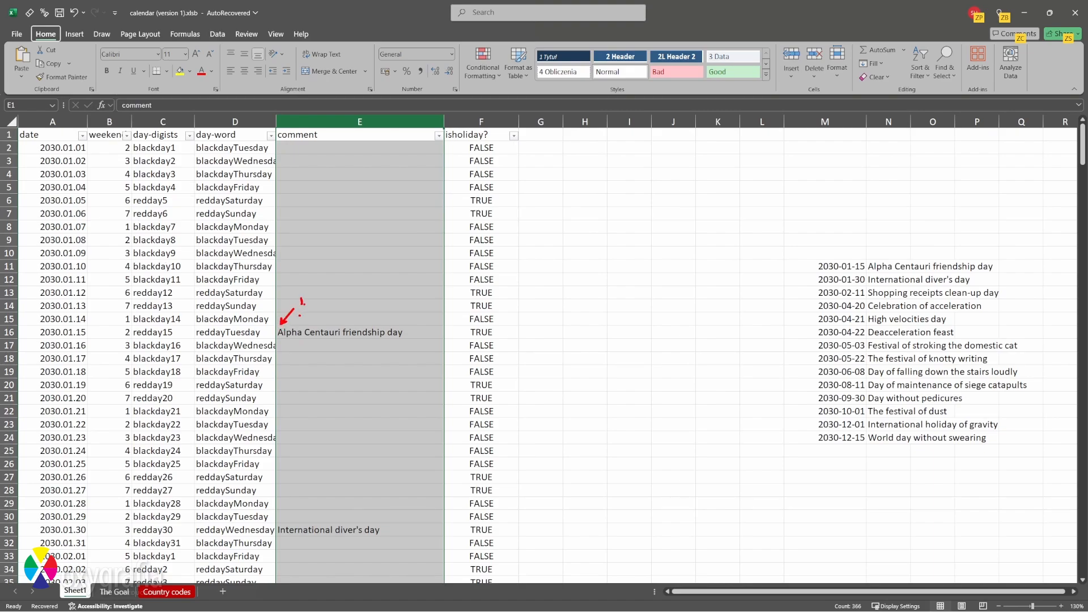
pyautogui.moveTo(307, 299); pyautogui.dragTo(307, 307)
pyautogui.click(305, 315)
pyautogui.moveTo(312, 298); pyautogui.dragTo(312, 308)
pyautogui.click(313, 317)
pyautogui.press('Escape')
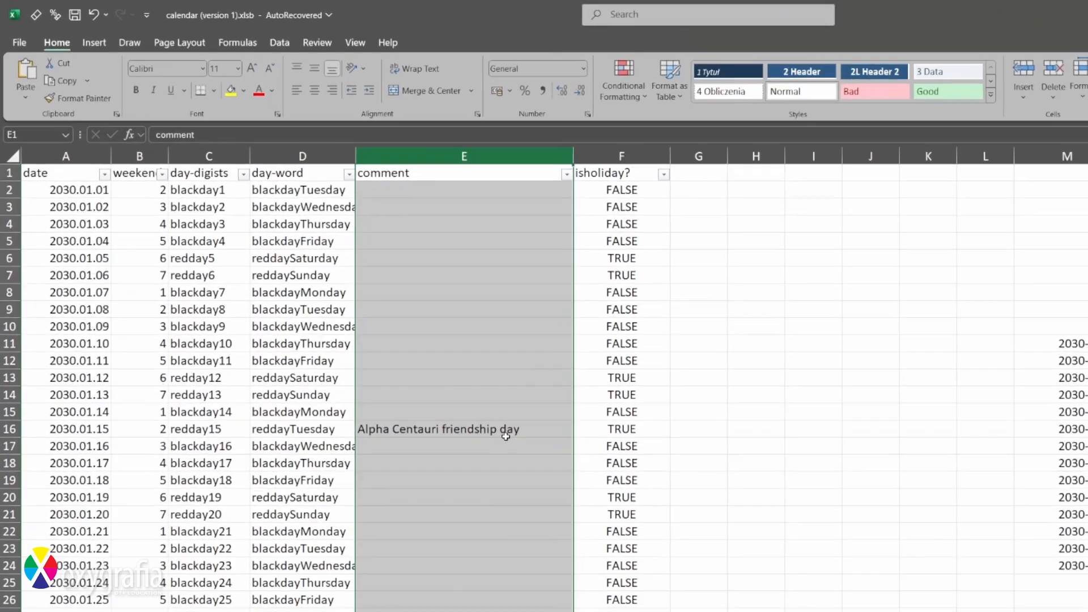
# Prefix the lookup in E2 with exclamation marks, making the formula =IFERROR("!!!"&VLOOKUP(A2;$M$11:$N$24;2;0);"")
pyautogui.doubleClick(428, 190)
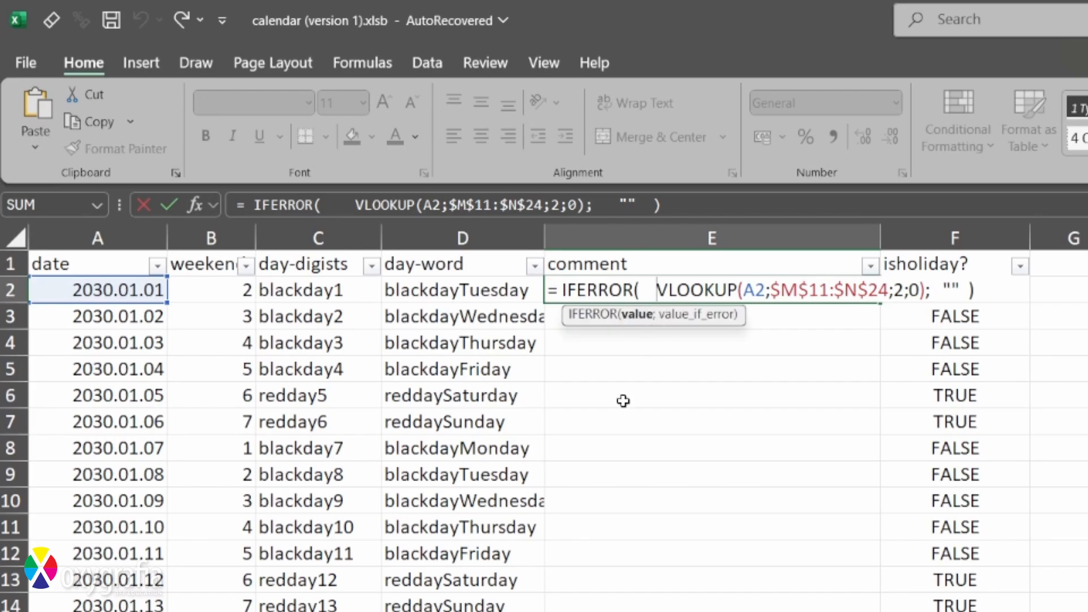
pyautogui.write('"!!!" ')
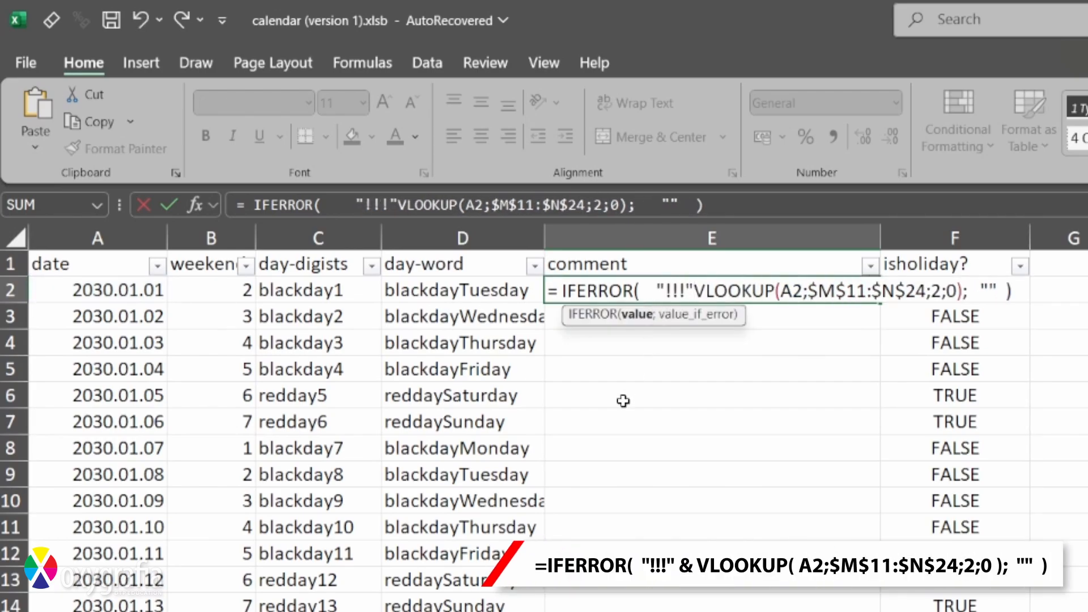
pyautogui.write('&')
pyautogui.press('Return')
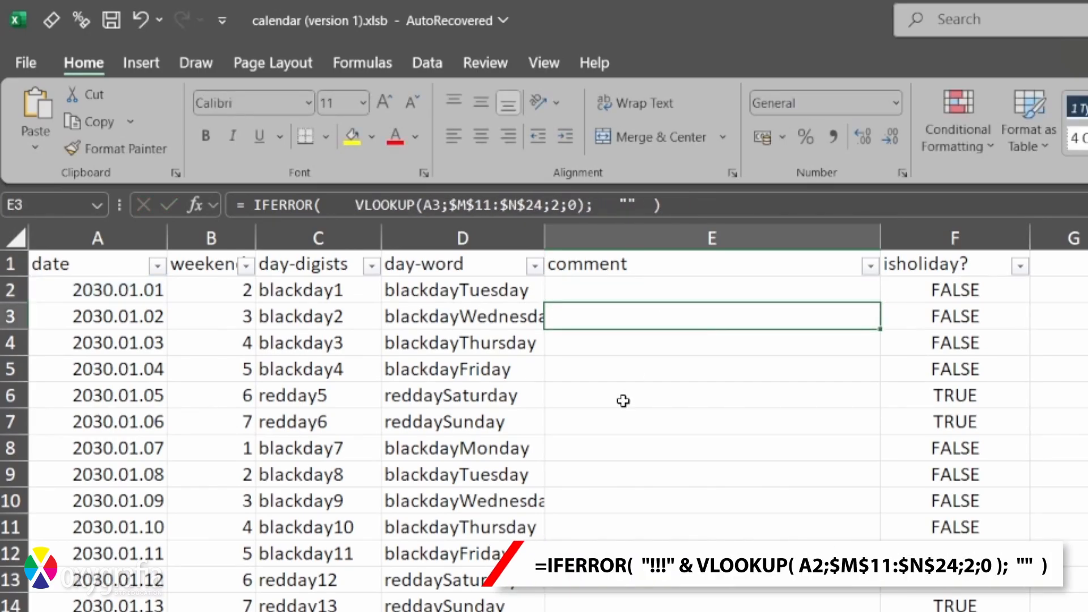
# Fill the E2 formula down the whole comment column and check the prefixed holiday comments through the following months
pyautogui.click(736, 296)
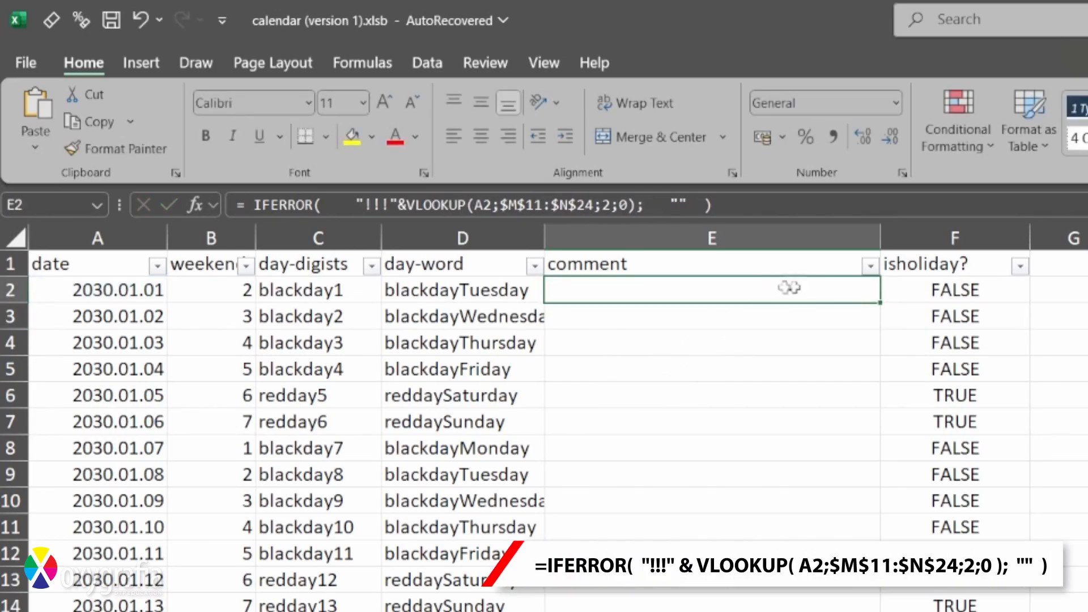
pyautogui.doubleClick(883, 303)
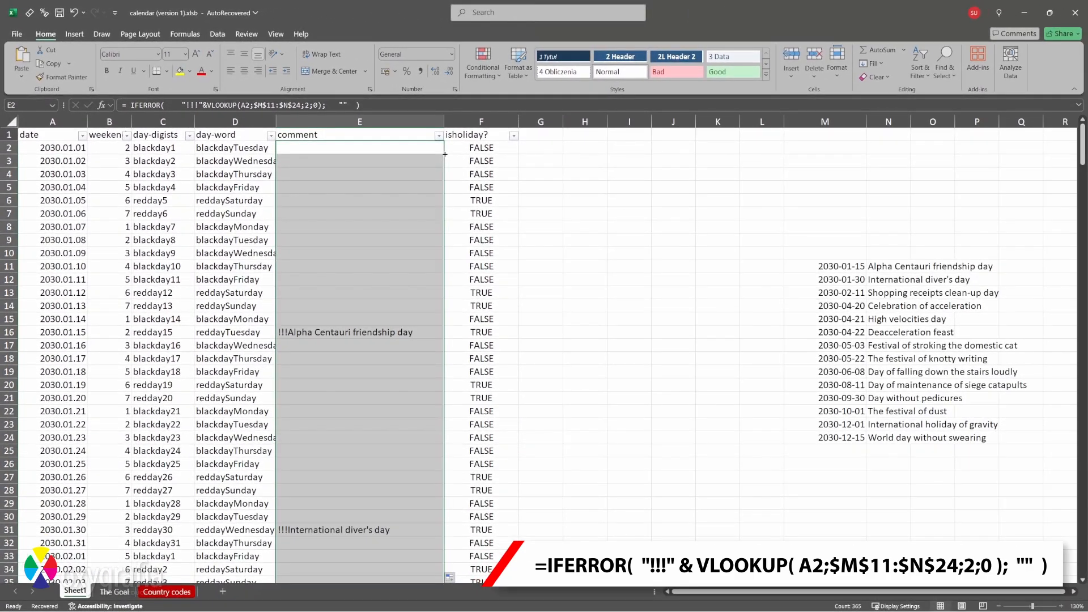
pyautogui.click(493, 230)
pyautogui.scroll(-15, 495, 235)
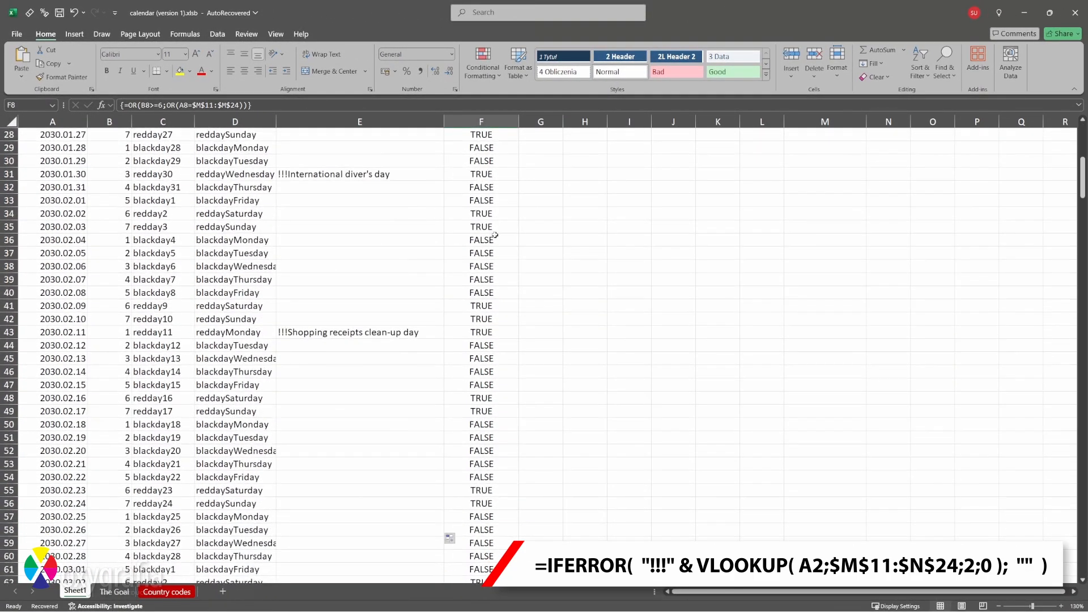
pyautogui.scroll(-17, 495, 234)
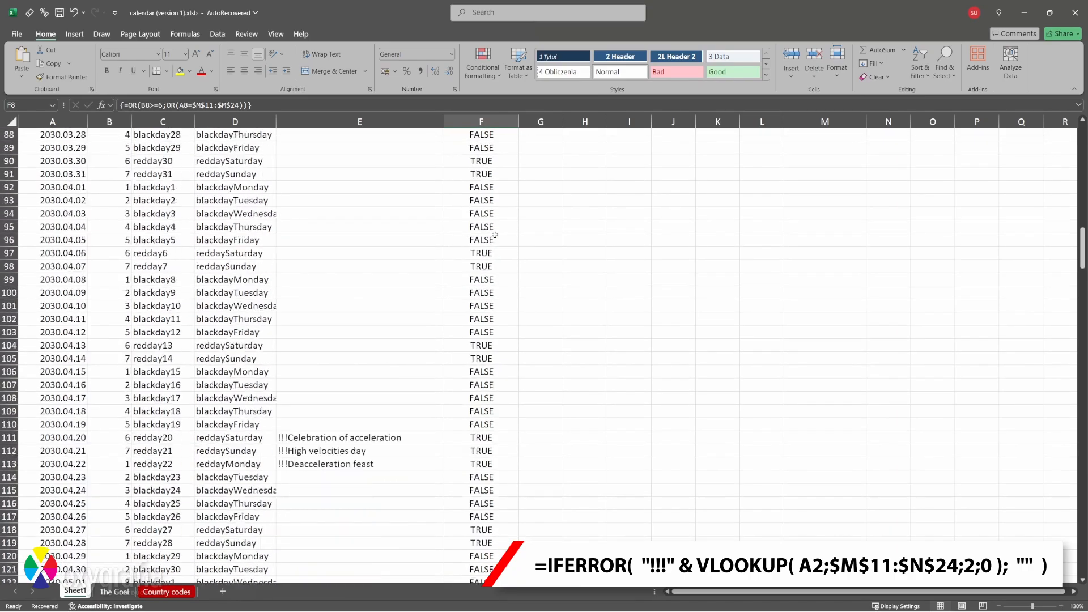
pyautogui.scroll(-4, 494, 235)
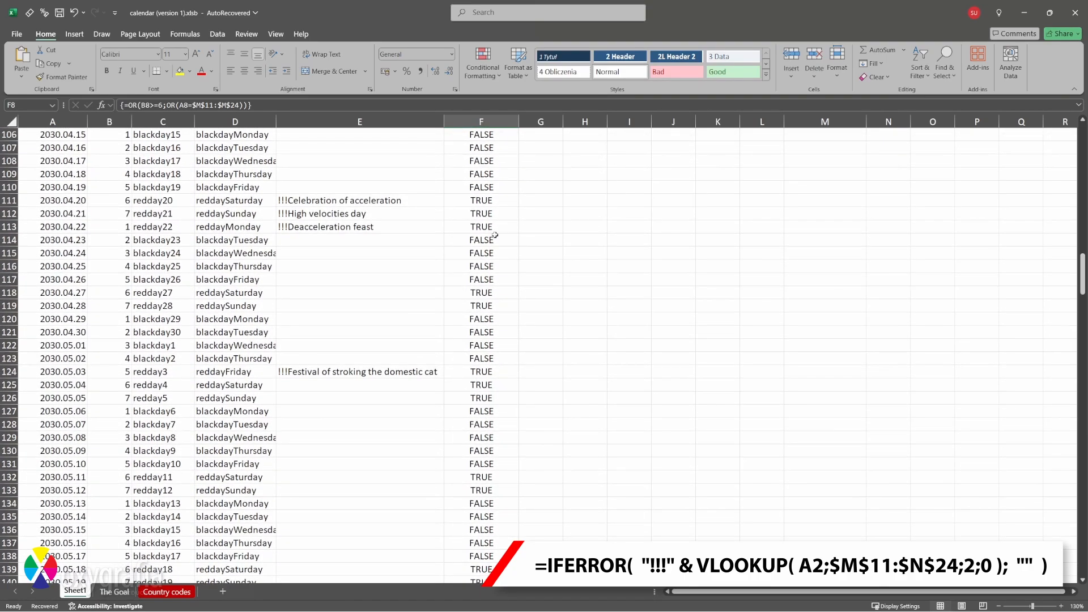
pyautogui.hotkey('ctrl', 'Home')
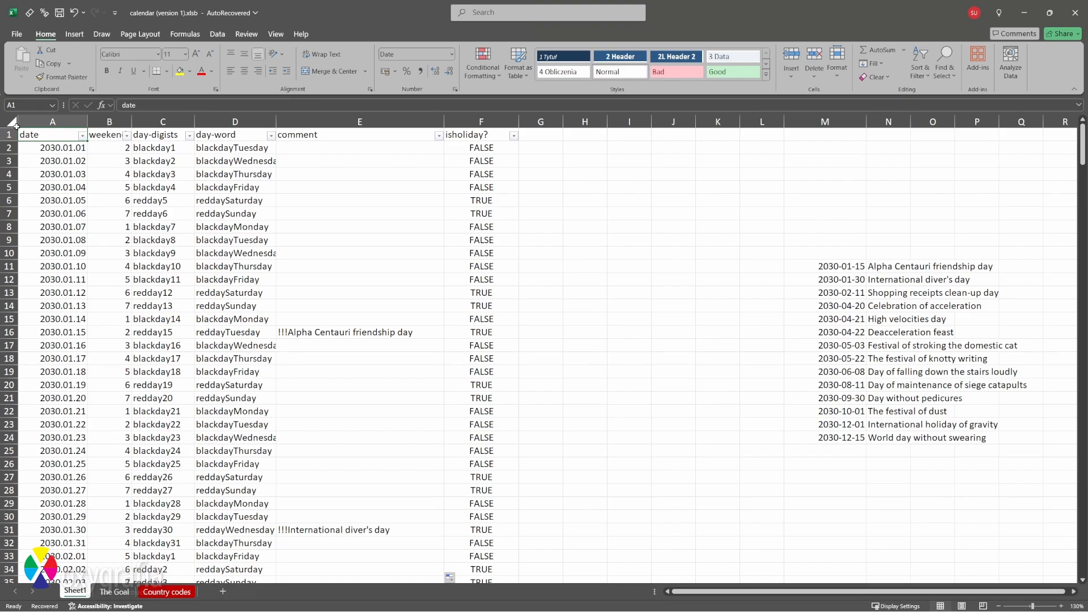
# Select the day-digists, day-word and comment data from C2 down to the last filled row, E366
pyautogui.moveTo(165, 149); pyautogui.dragTo(319, 148)
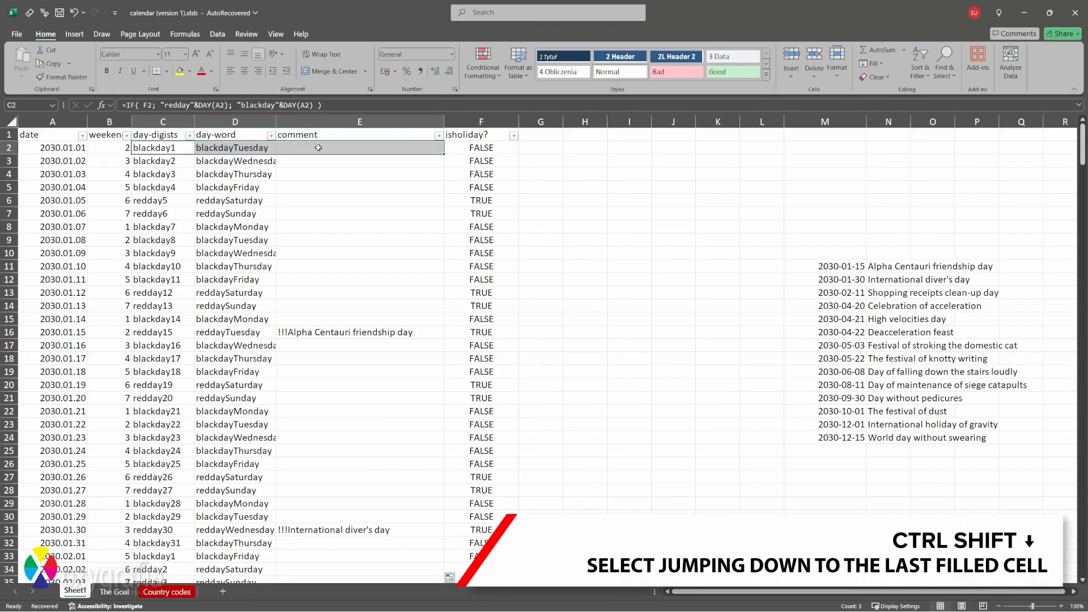
pyautogui.hotkey('ctrl', 'shift', 'Down')
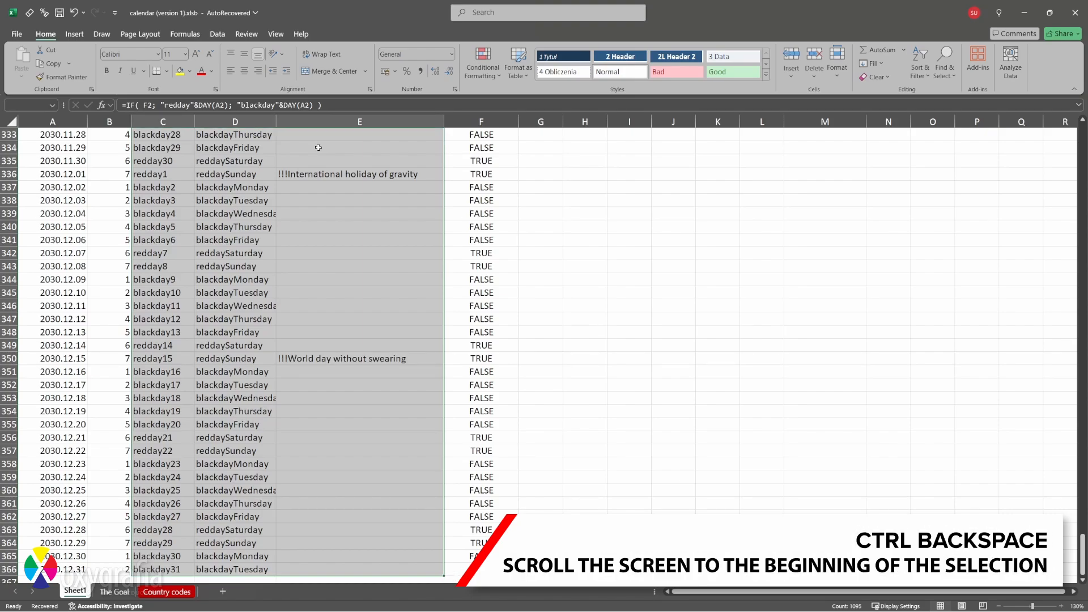
pyautogui.hotkey('ctrl', 'BackSpace')
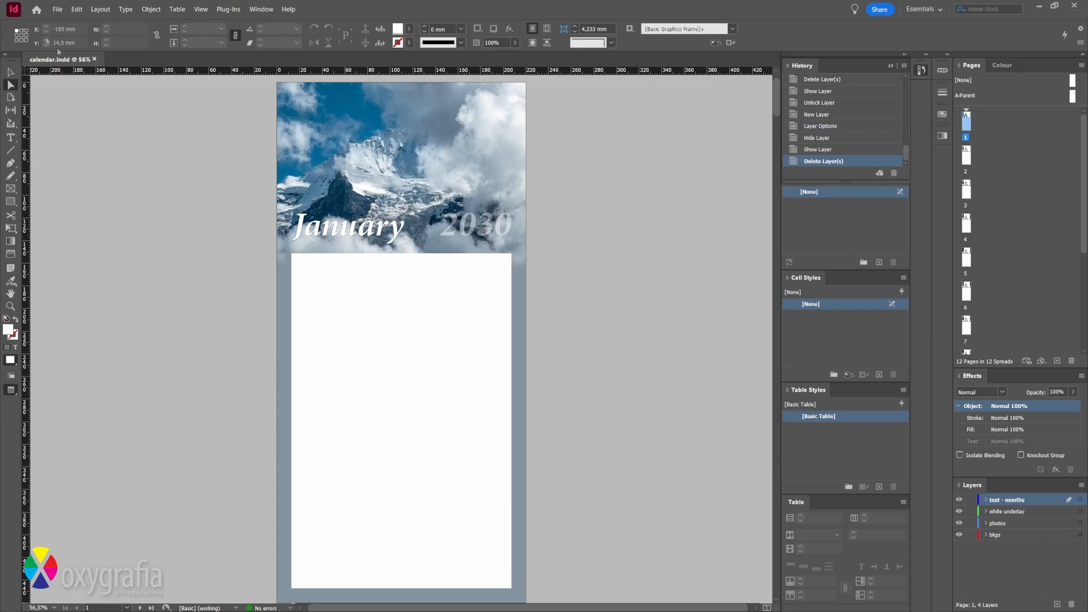
# Add a new layer above the existing ones and name it "text - main"
pyautogui.scroll(-10, 170, 182)
pyautogui.scroll(-20, 171, 184)
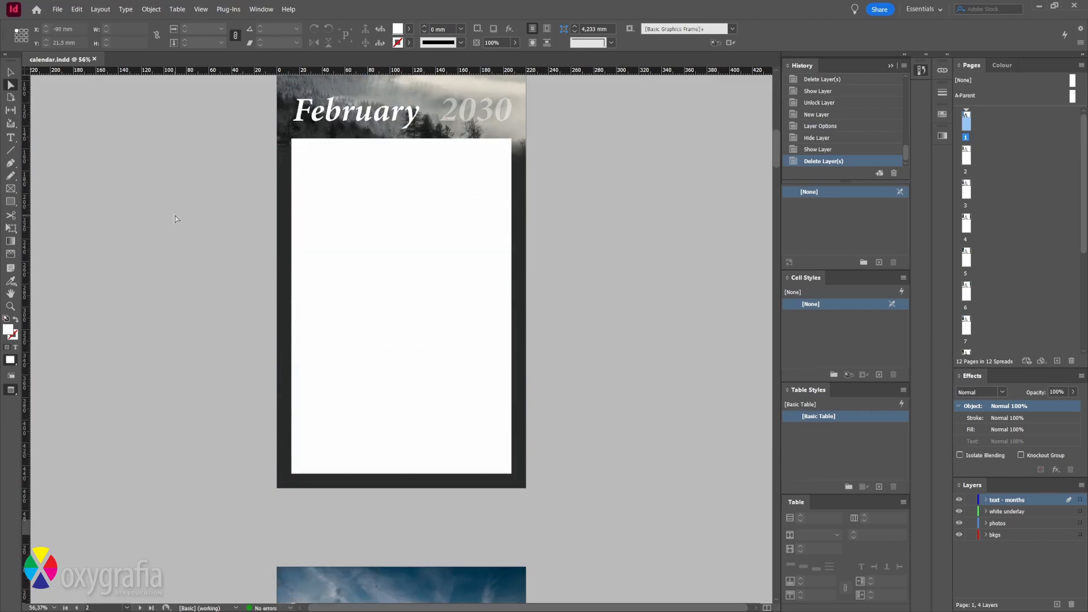
pyautogui.scroll(-20, 175, 219)
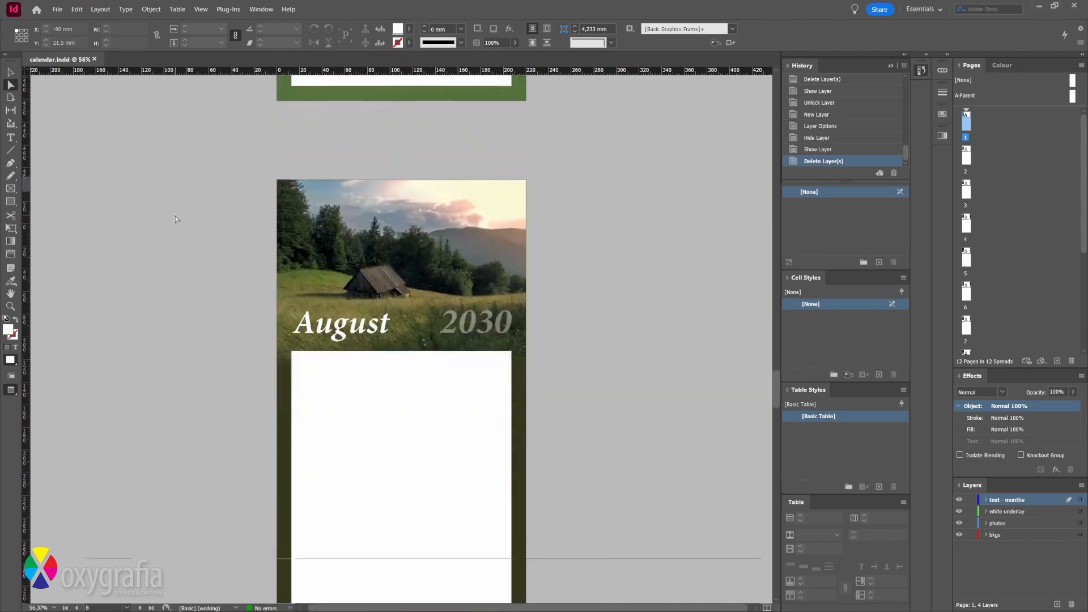
pyautogui.scroll(20, 176, 235)
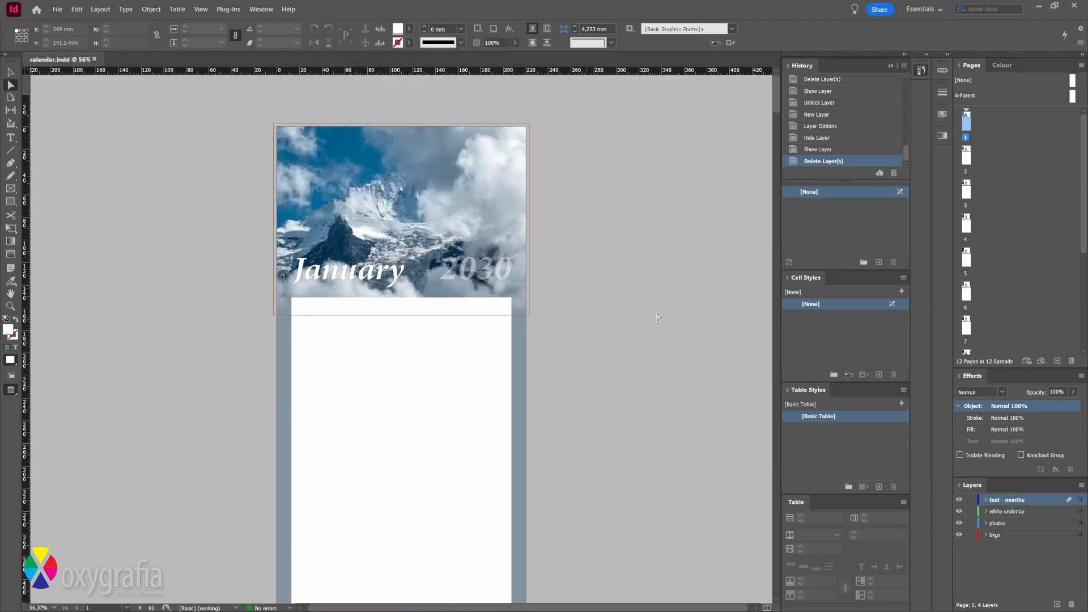
pyautogui.click(1055, 606)
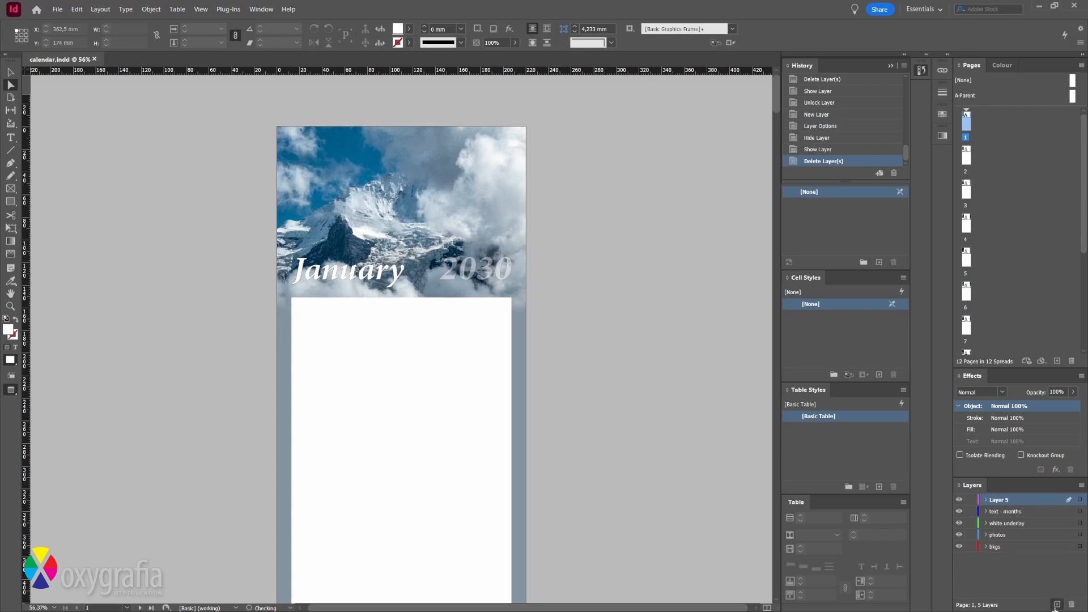
pyautogui.doubleClick(1003, 501)
pyautogui.write('tex')
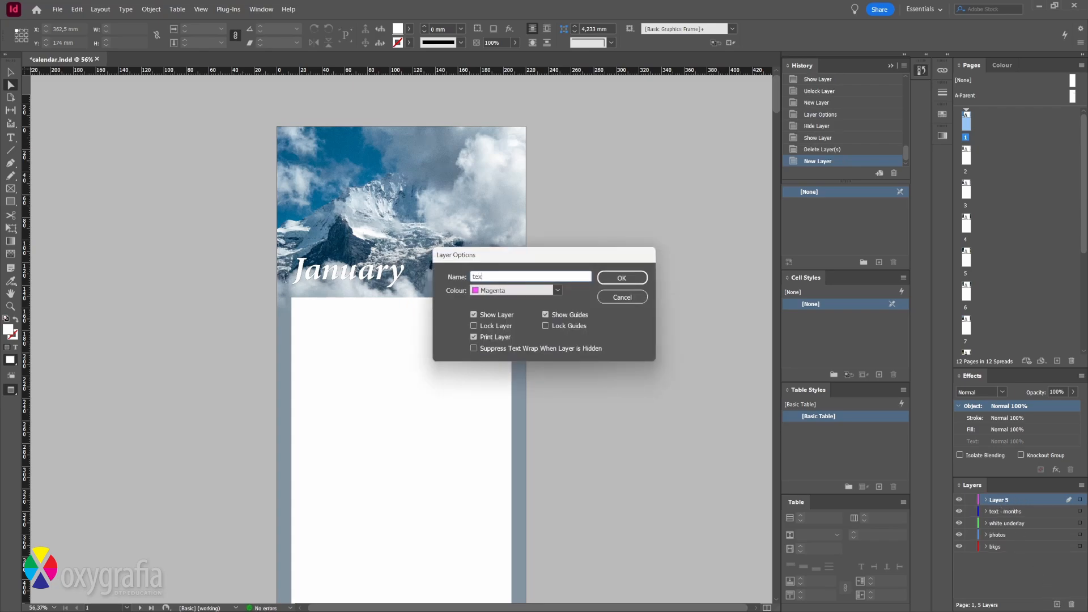
pyautogui.write('t - main')
pyautogui.press('Return')
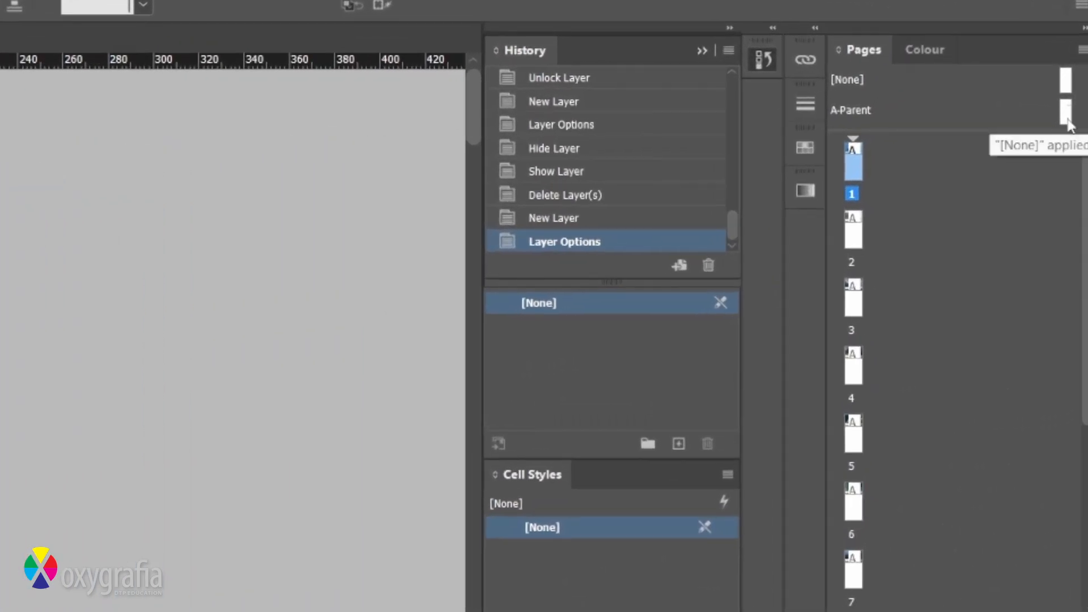
# Open the A-Parent page for editing and change the display mode to Normal
pyautogui.doubleClick(1055, 120)
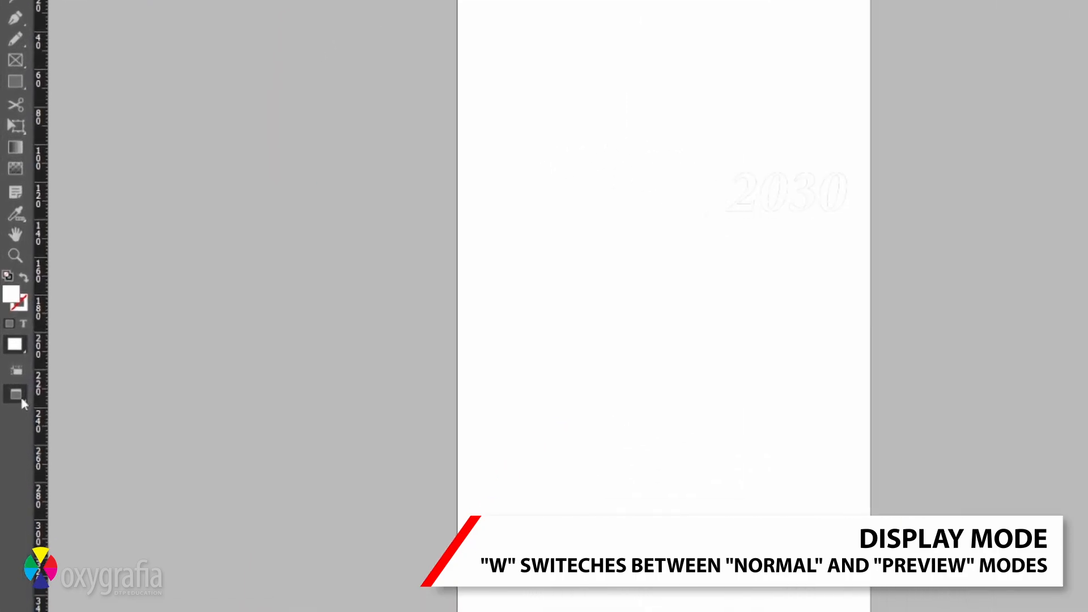
pyautogui.click(11, 390)
pyautogui.click(94, 426)
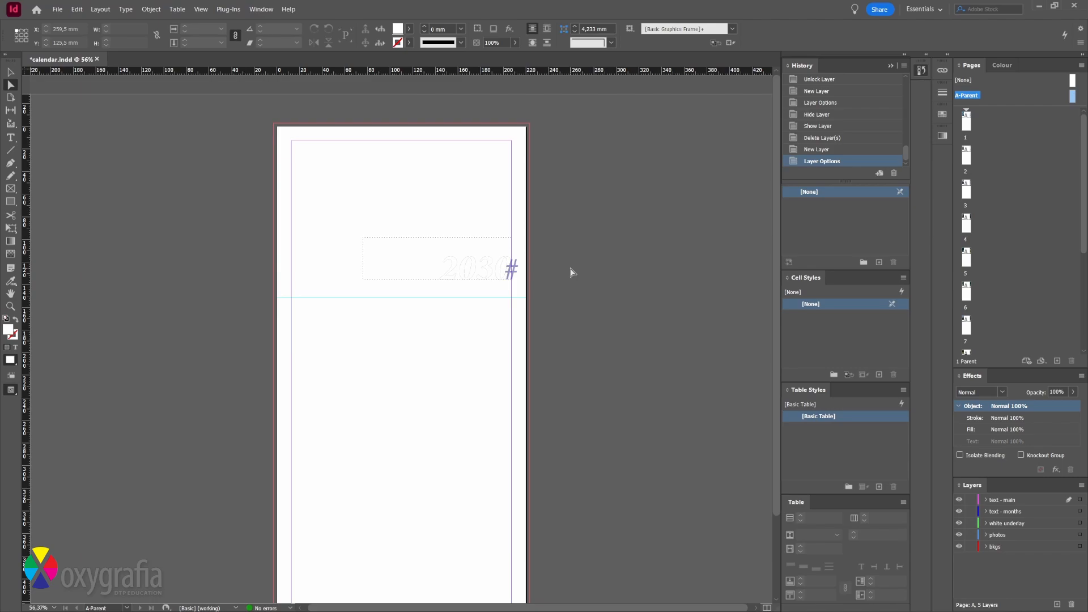
# Draw a text frame about 194.6 × 296 mm on A-Parent from the horizontal guide to the bottom margin and make it the primary text flow
pyautogui.click(10, 138)
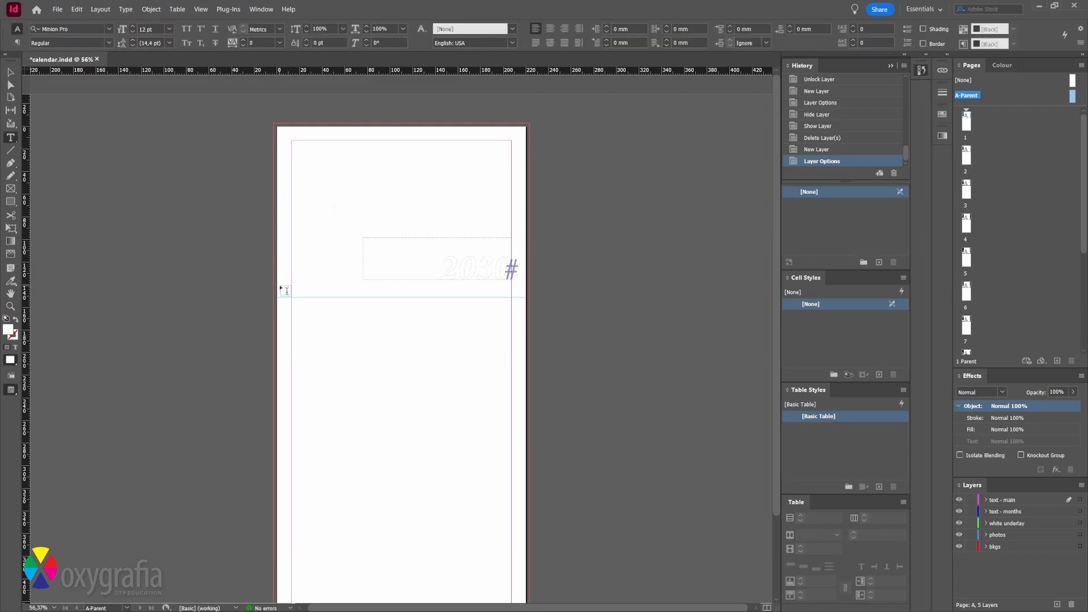
pyautogui.moveTo(292, 299); pyautogui.dragTo(508, 538)
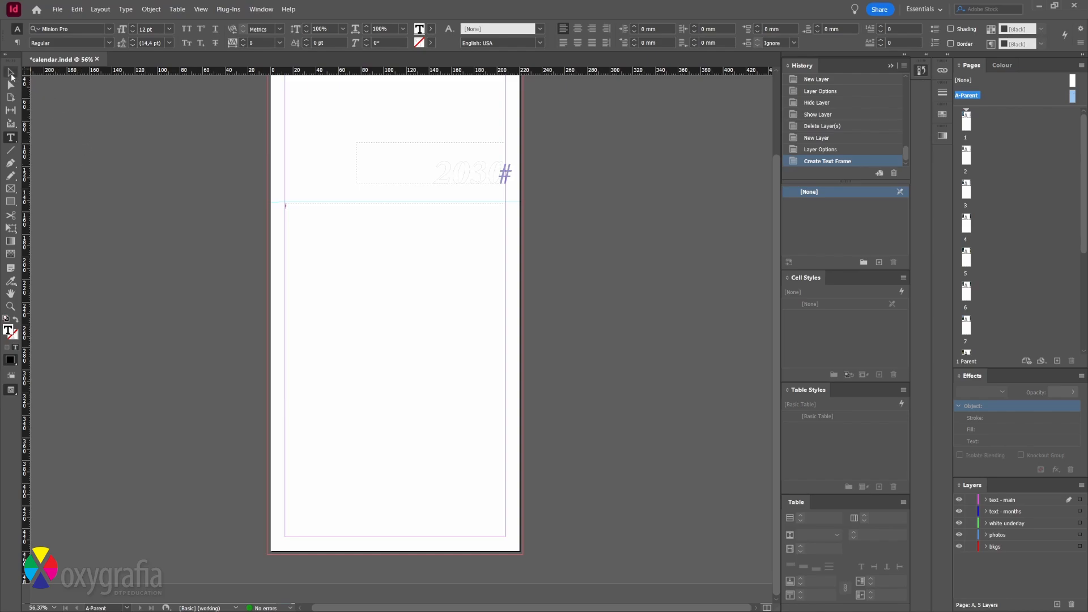
pyautogui.press('Escape')
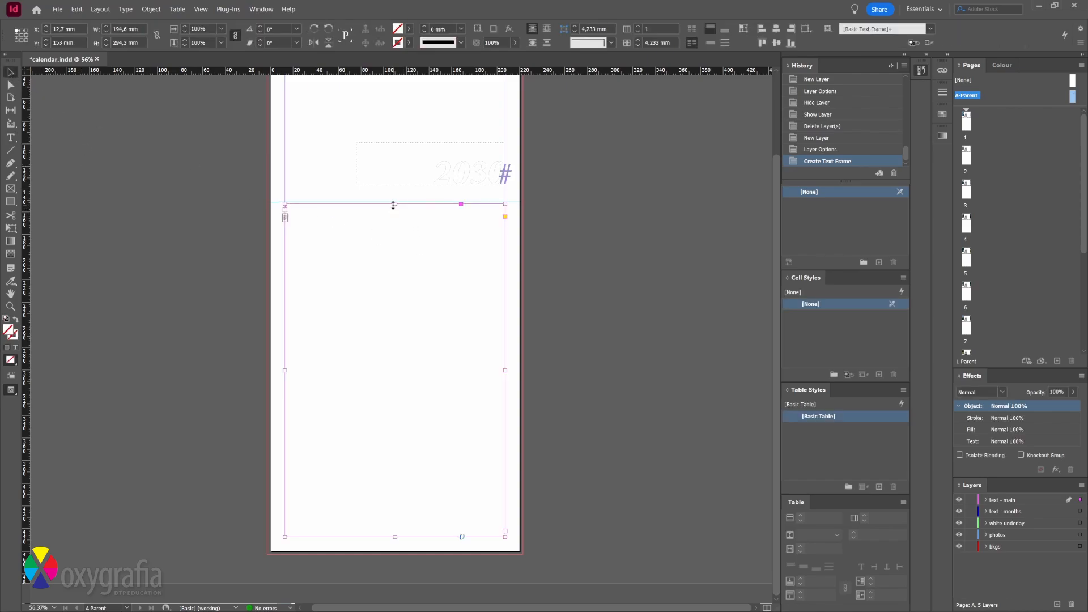
pyautogui.moveTo(394, 204); pyautogui.dragTo(393, 201)
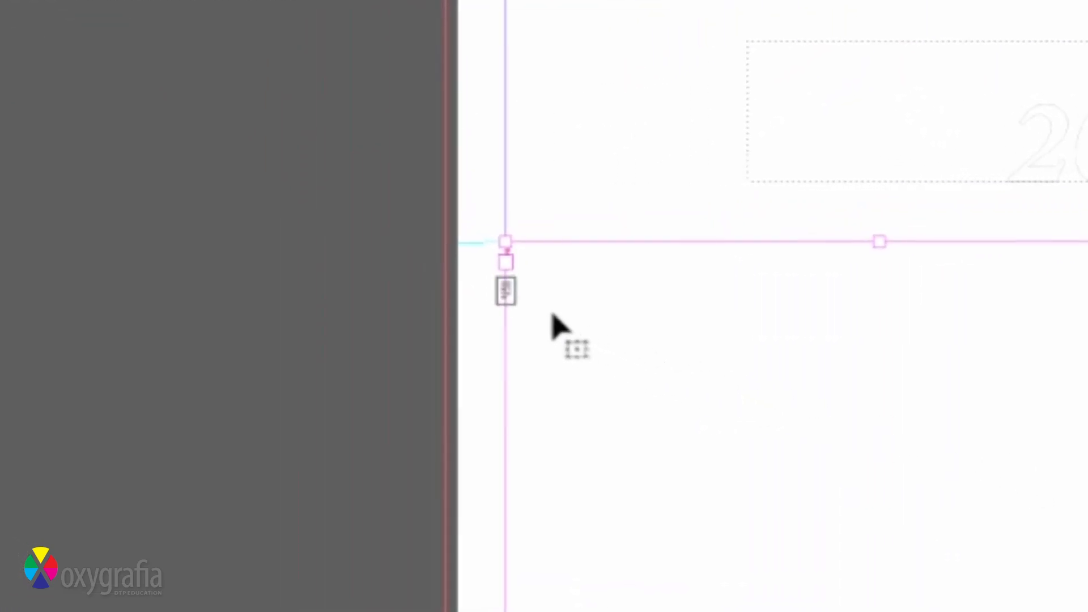
pyautogui.click(507, 298)
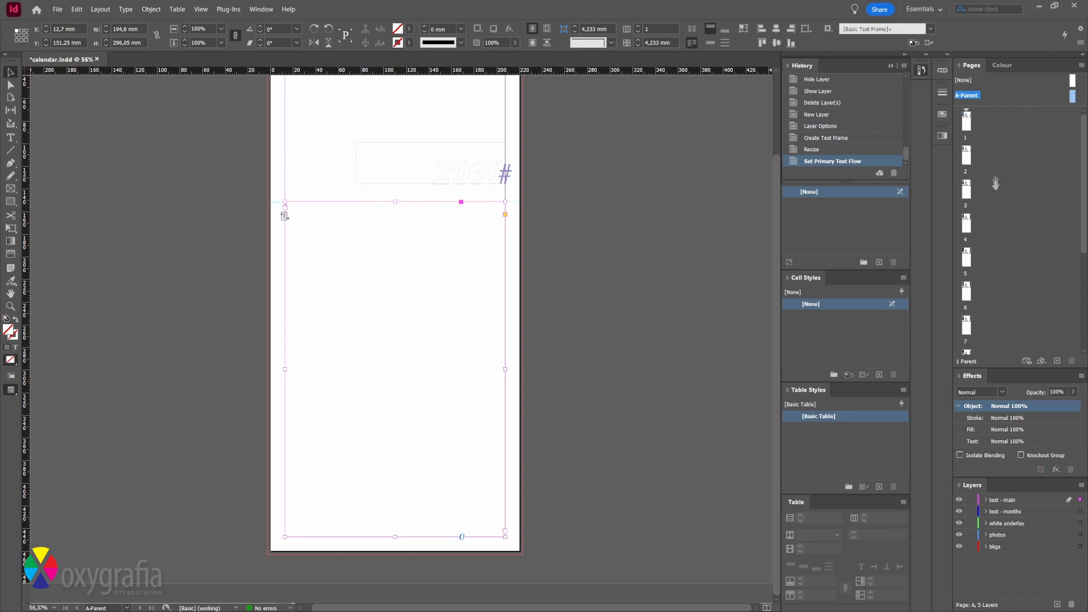
# Change the page thumbnails view so that the document pages are arranged horizontally
pyautogui.click(1081, 67)
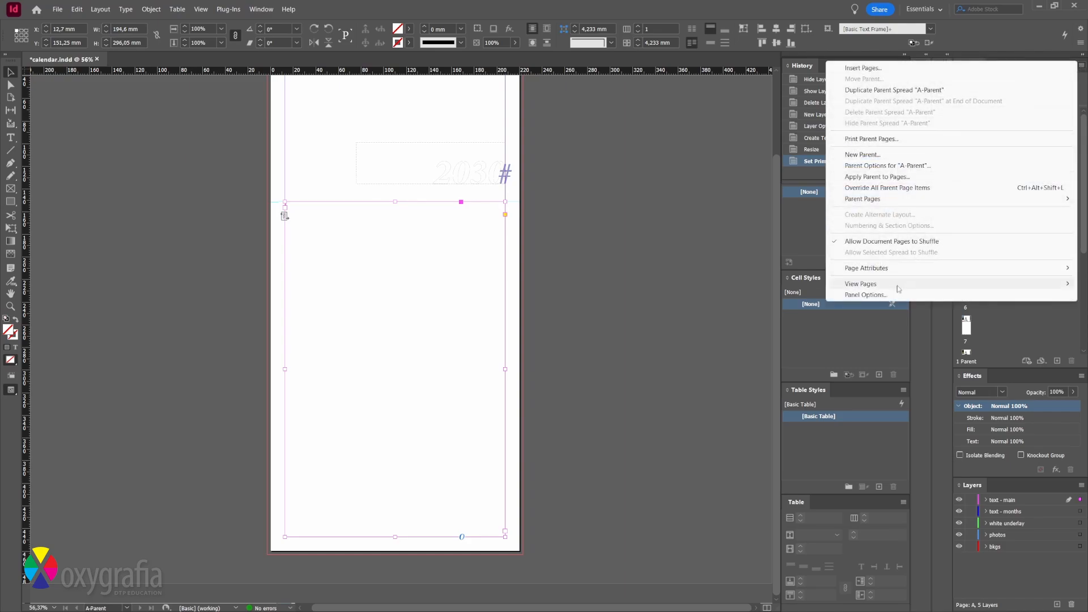
pyautogui.moveTo(897, 289)
pyautogui.click(811, 284)
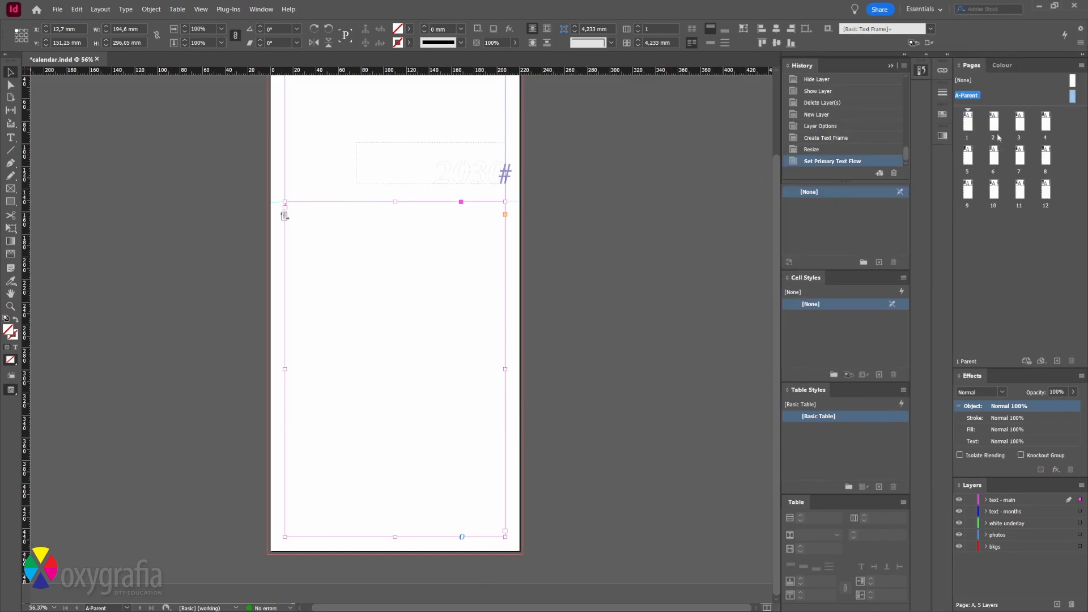
# Apply the A-Parent page to All Pages of the document
pyautogui.rightClick(1073, 100)
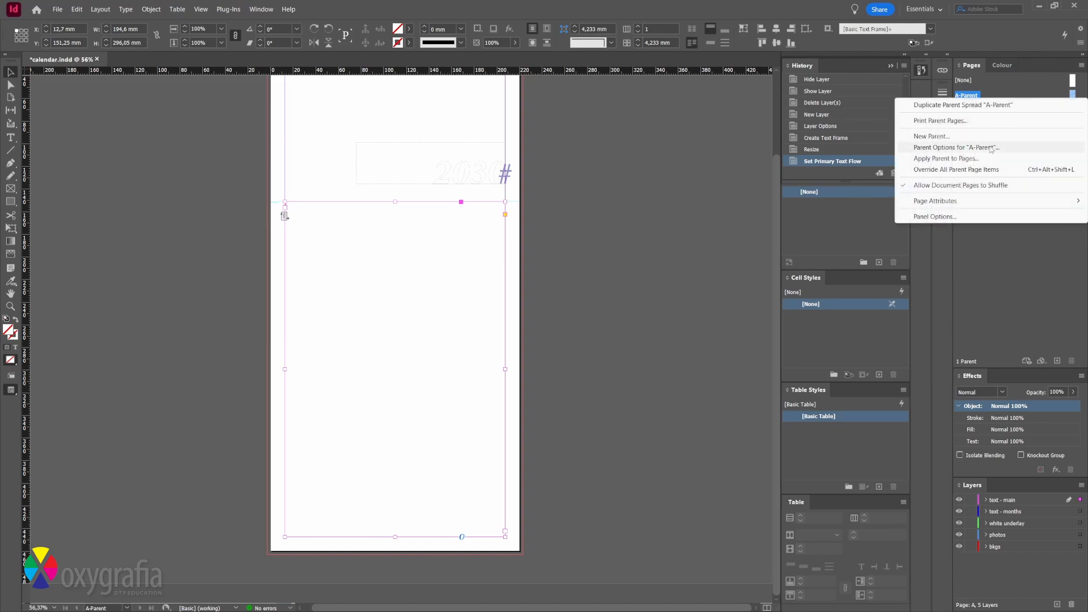
pyautogui.click(966, 159)
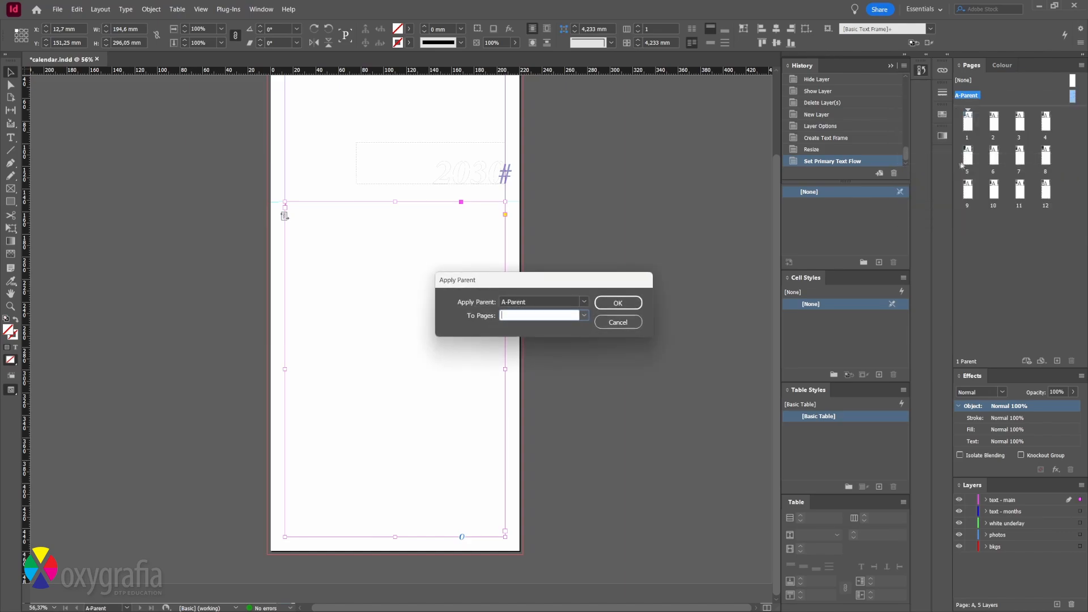
pyautogui.click(583, 316)
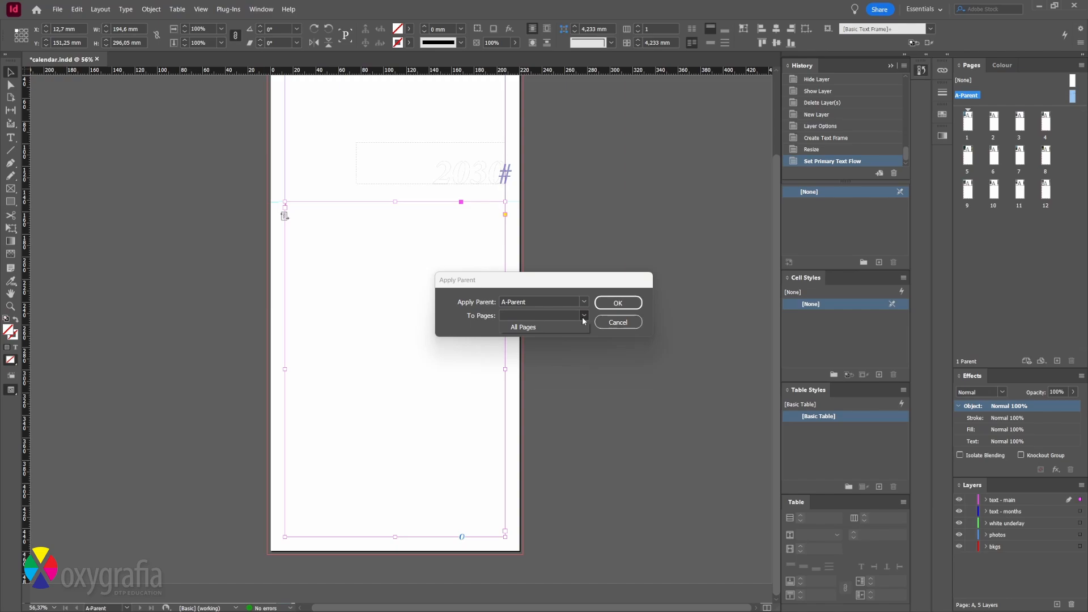
pyautogui.click(541, 328)
pyautogui.click(609, 305)
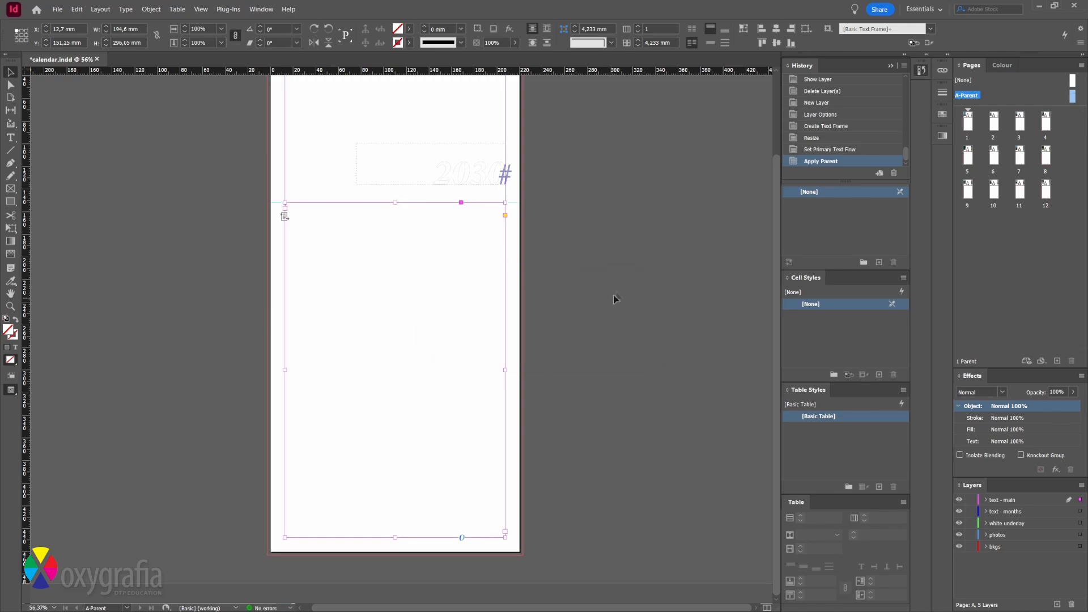
# Open page 1 and examine how its main text frame is threaded to the frames on the following month pages
pyautogui.doubleClick(968, 122)
pyautogui.click(500, 273)
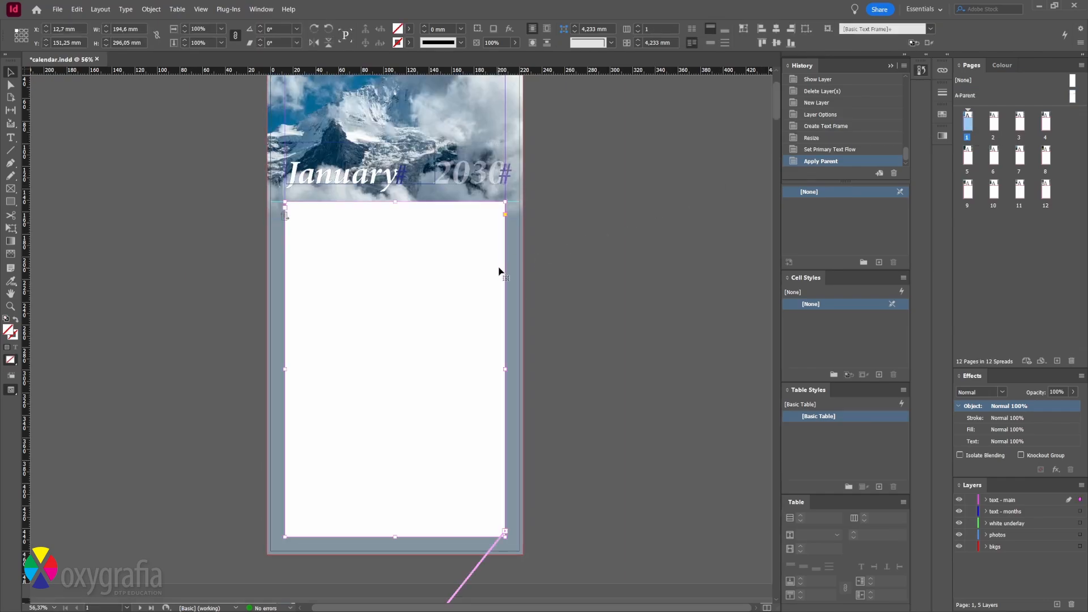
pyautogui.scroll(-5, 499, 271)
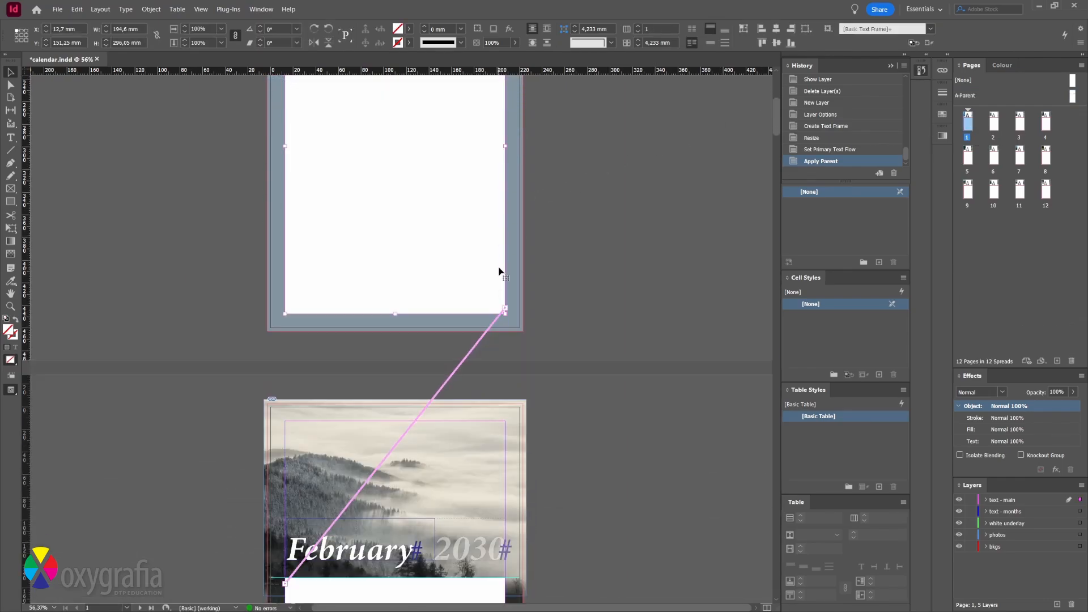
pyautogui.scroll(-3, 496, 275)
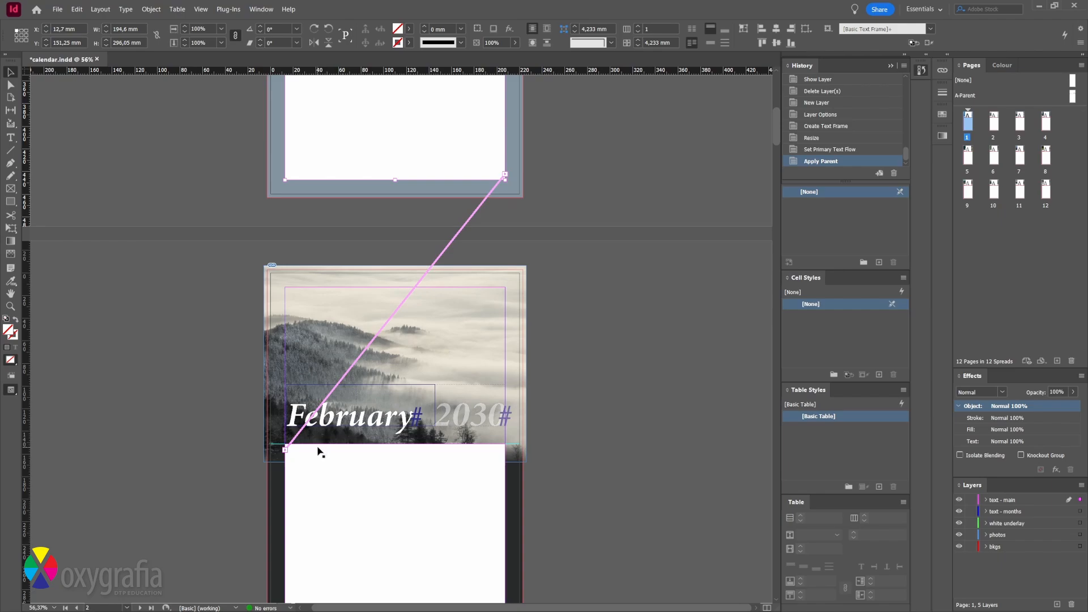
pyautogui.scroll(-10, 319, 451)
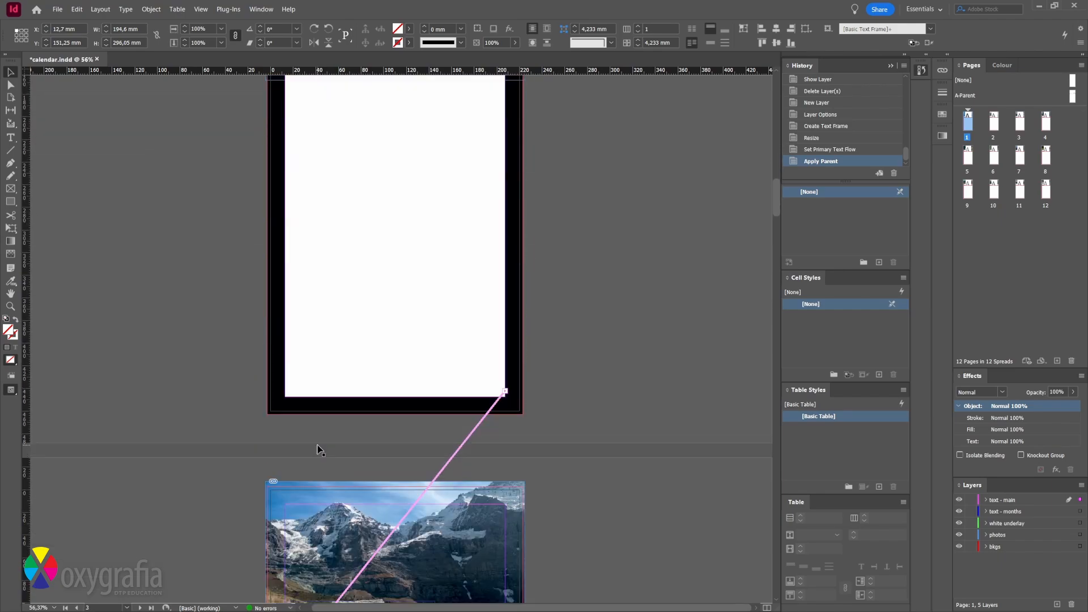
pyautogui.scroll(20, 319, 451)
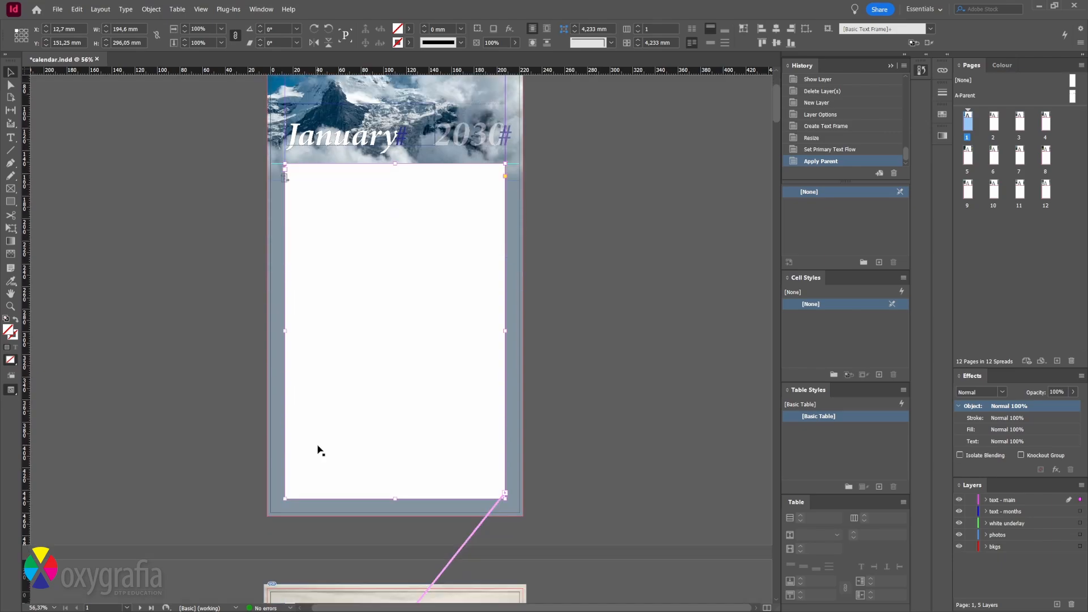
pyautogui.scroll(-3, 319, 450)
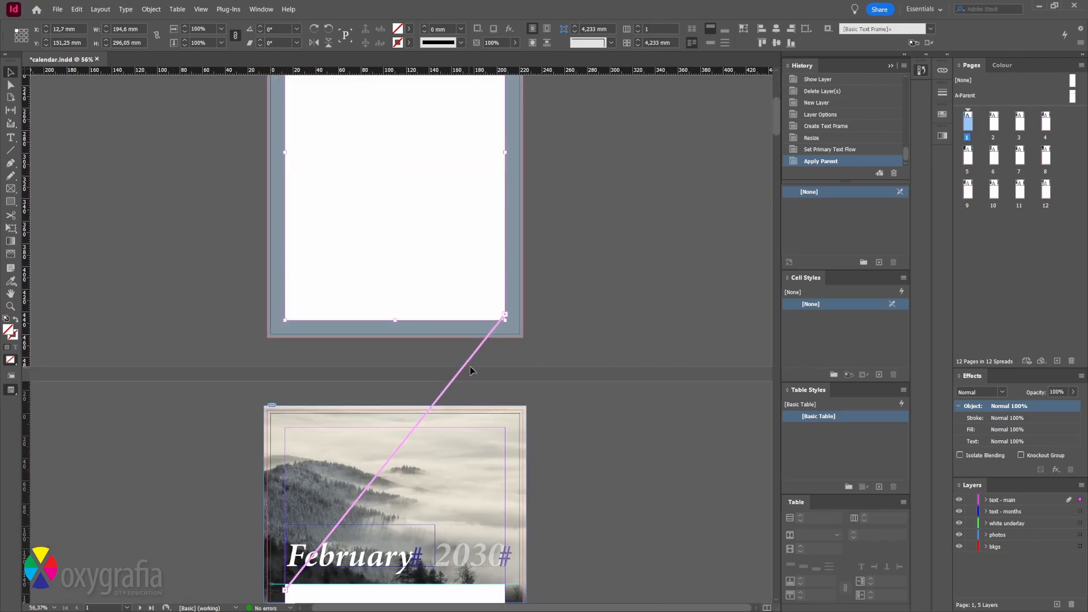
# Hide the text threads between the frames and deselect the January text frame
pyautogui.click(203, 10)
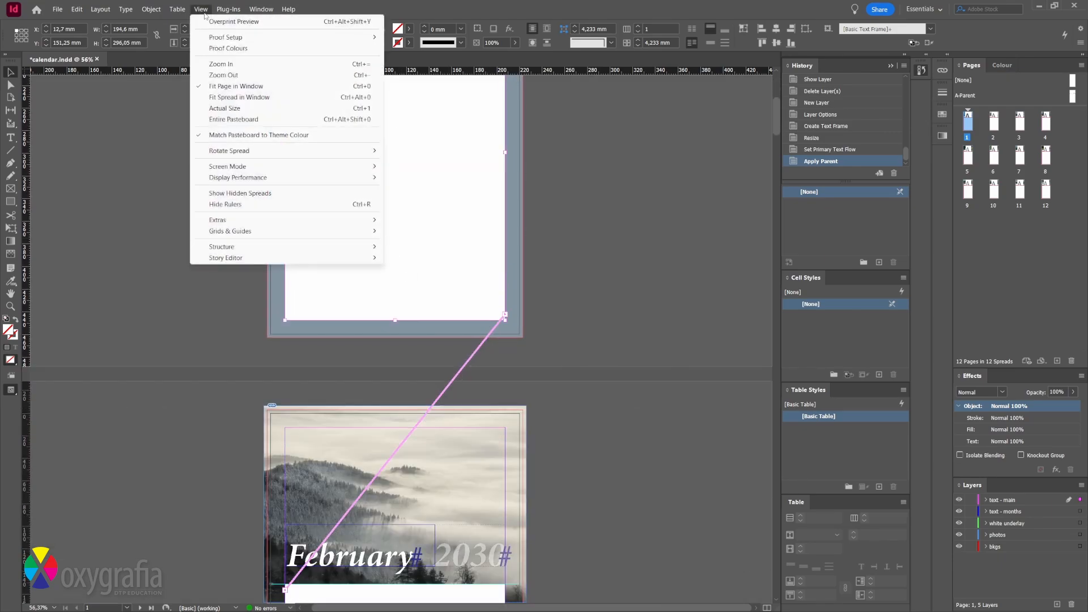
pyautogui.moveTo(264, 221)
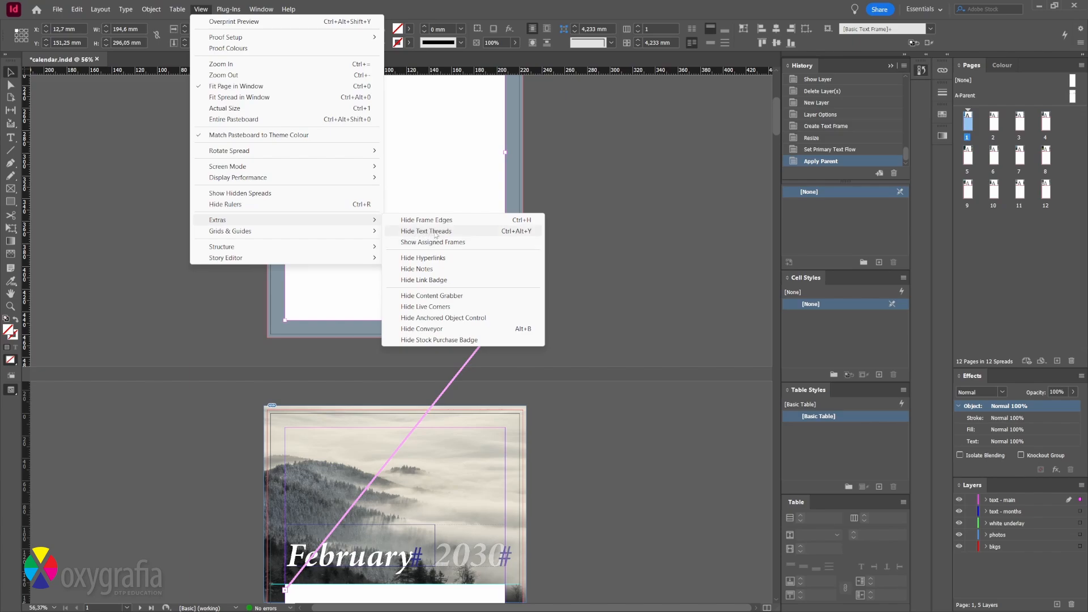
pyautogui.click(528, 231)
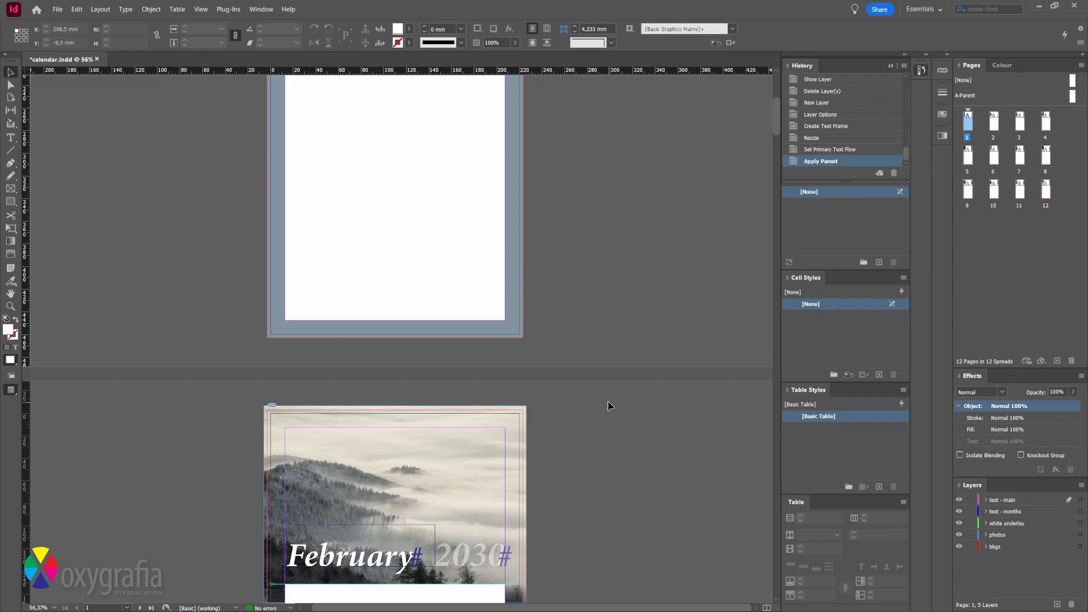
# Set the Clipboard Handling preference to paste text and tables from other applications as Text Only
pyautogui.click(78, 10)
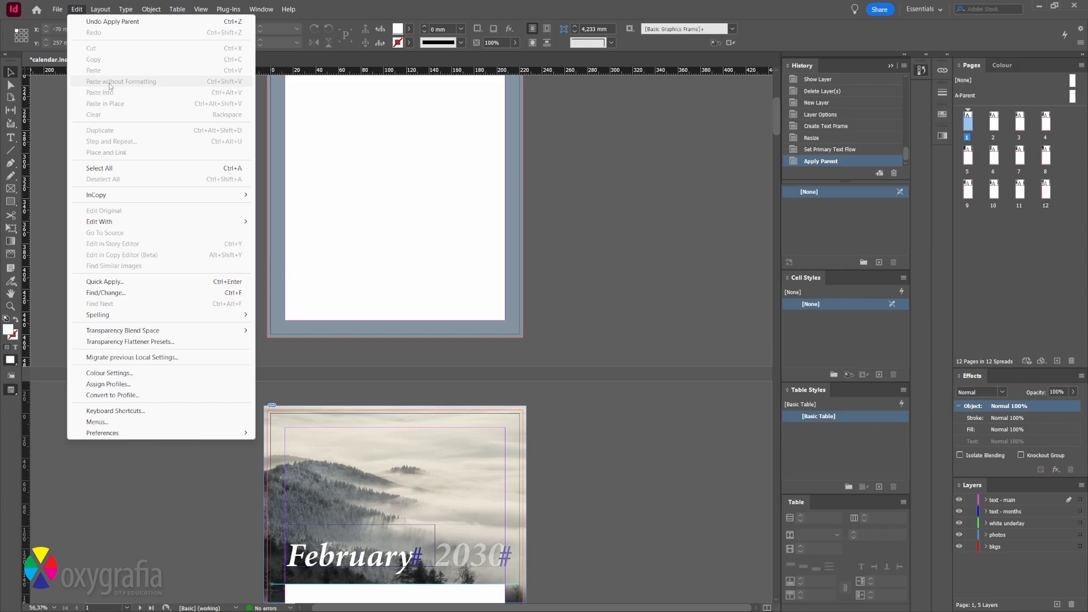
pyautogui.press('Escape')
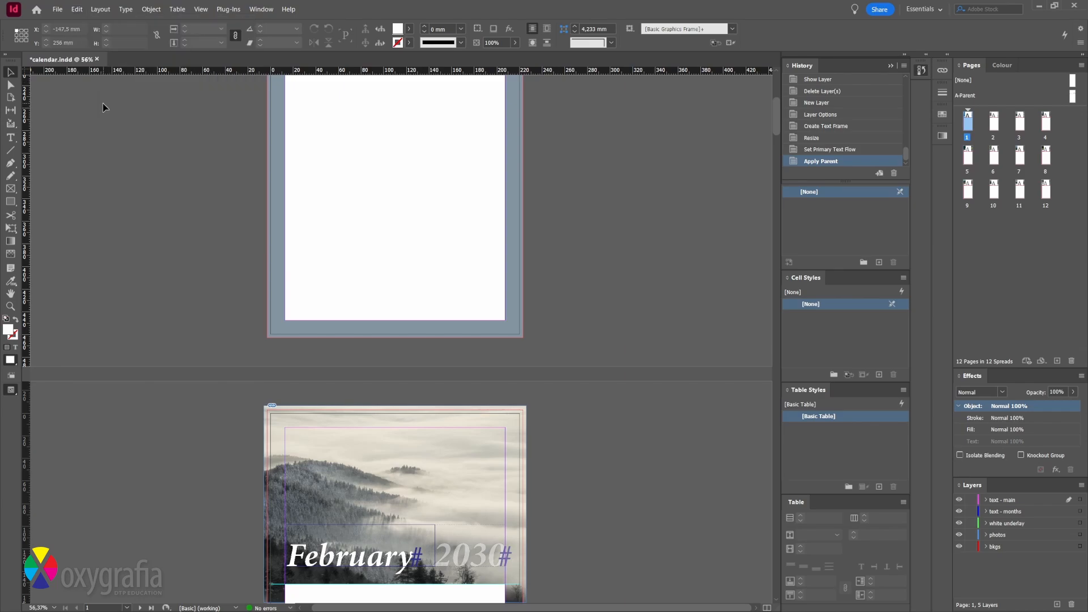
pyautogui.click(79, 15)
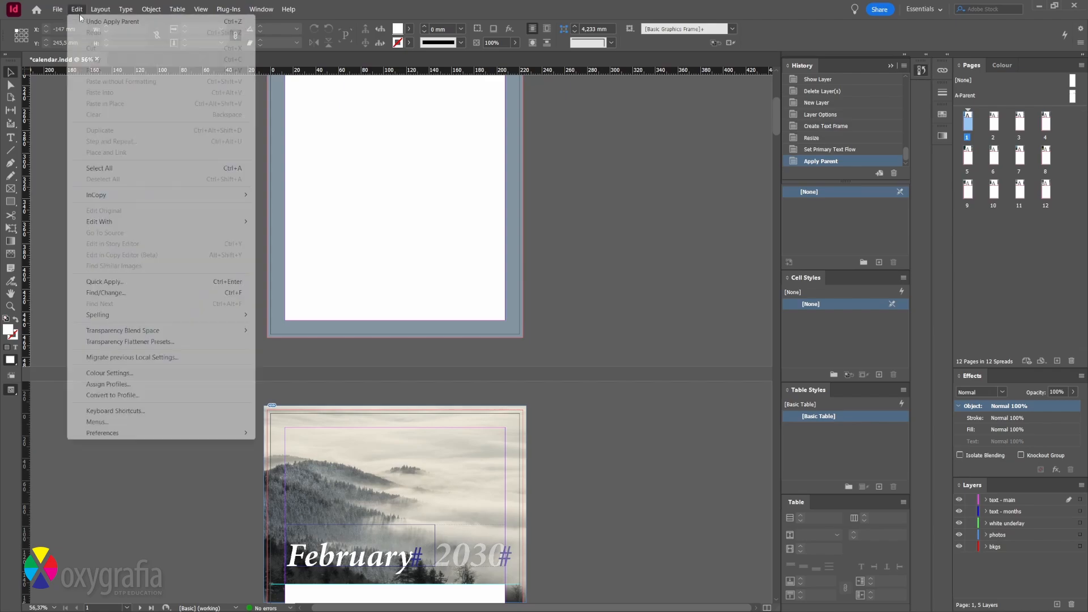
pyautogui.moveTo(154, 438)
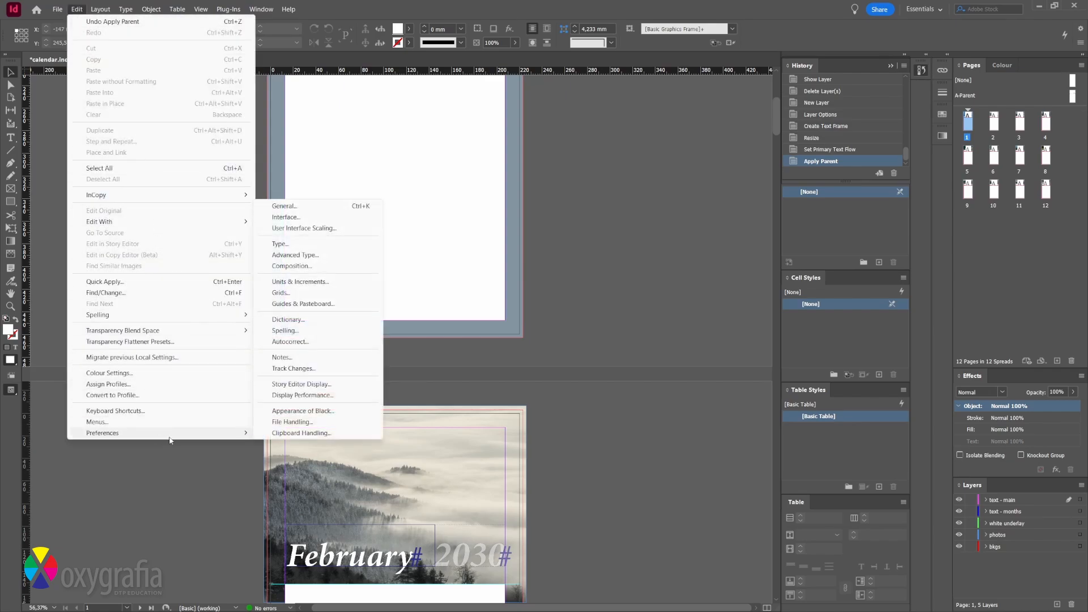
pyautogui.click(301, 433)
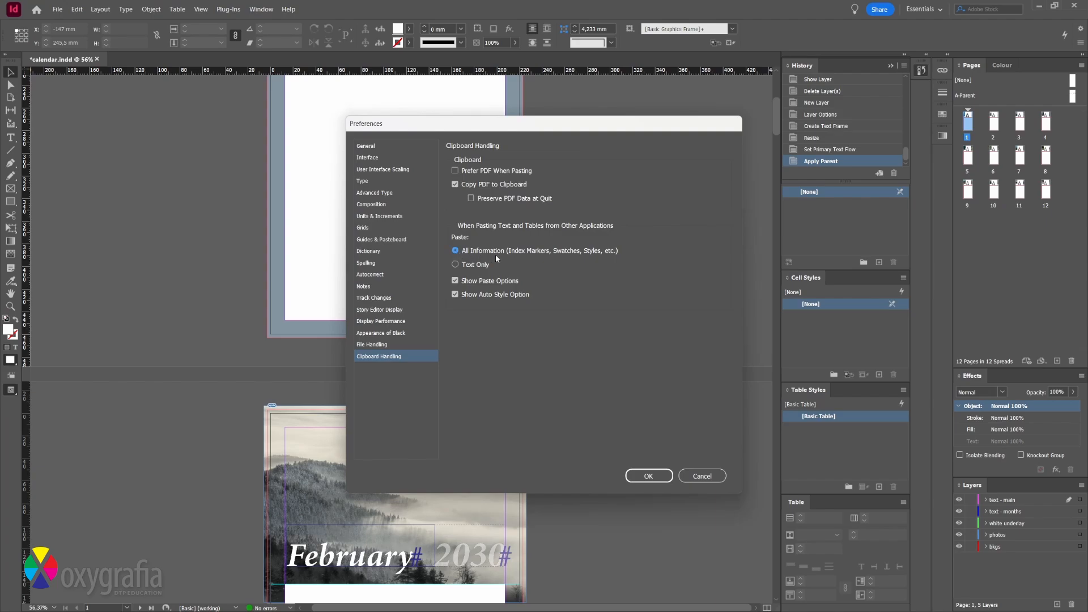
pyautogui.click(459, 266)
pyautogui.click(646, 476)
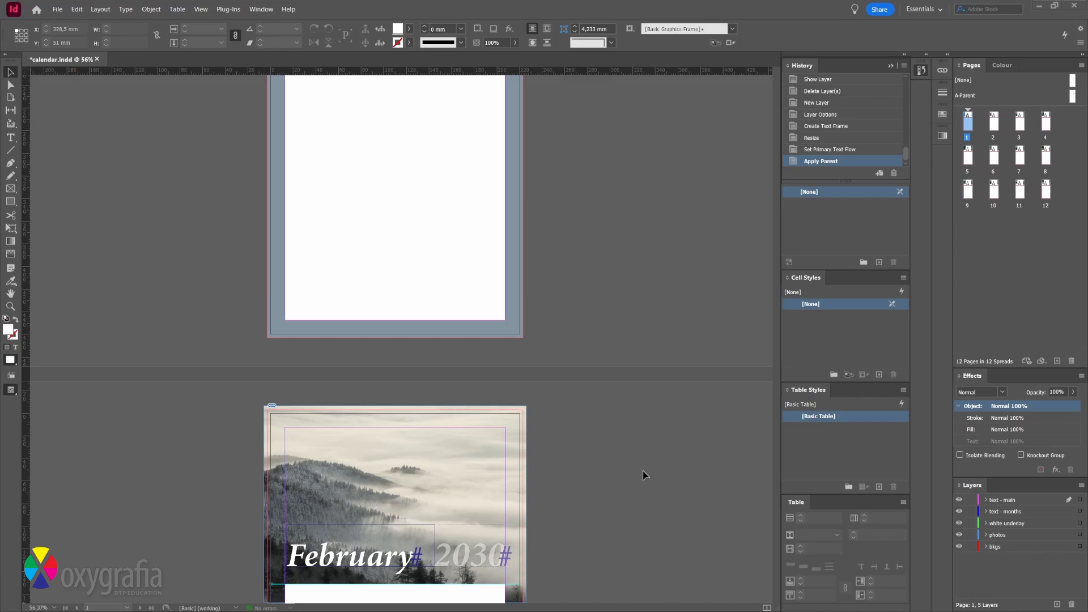
# Switch to the Excel calendar workbook and select the day-digists, day-word and comment data from row 2 down to the last filled row
pyautogui.hotkey('alt', 'Tab')
pyautogui.moveTo(164, 150); pyautogui.dragTo(320, 151)
pyautogui.hotkey('ctrl', 'shift', 'Down')
pyautogui.hotkey('ctrl', 'BackSpace')
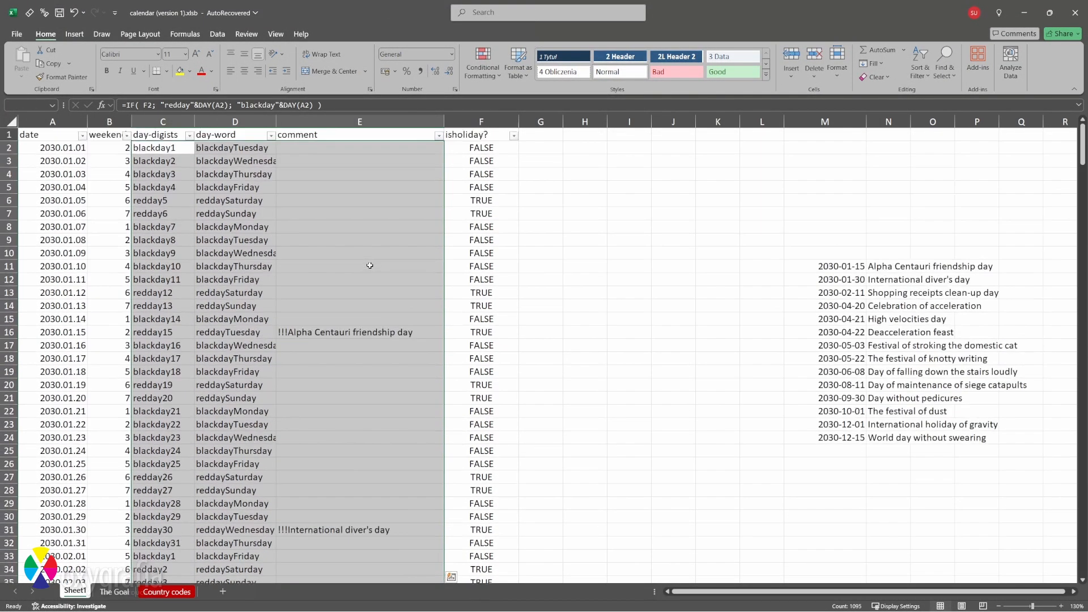
# Copy the selected Excel day data and paste it into the main text frame on page 1 of the InDesign calendar
pyautogui.hotkey('ctrl', 'c')
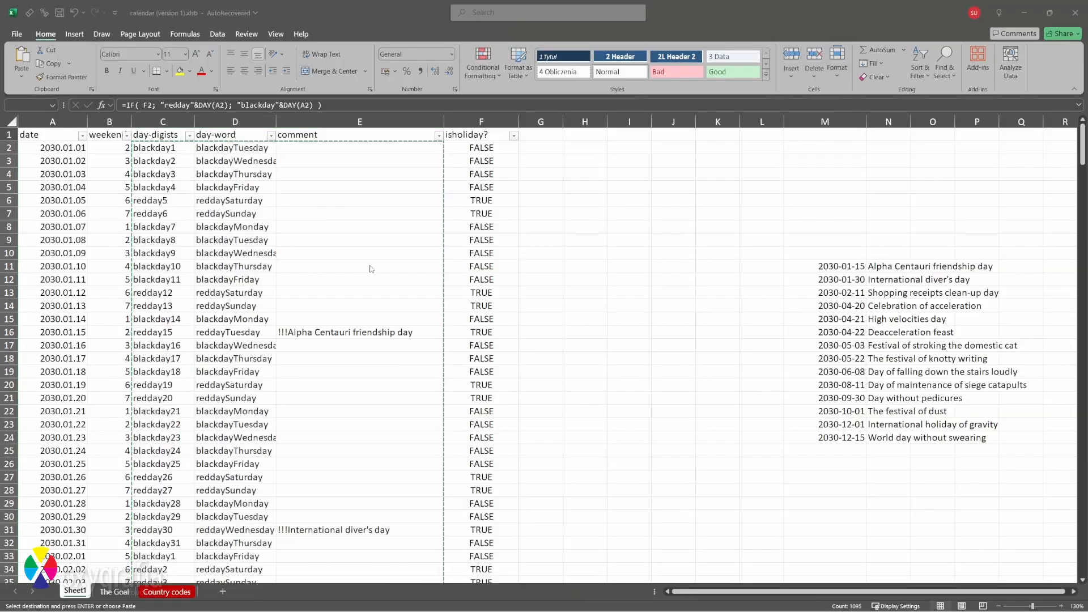
pyautogui.hotkey('alt', 'Tab')
pyautogui.doubleClick(968, 124)
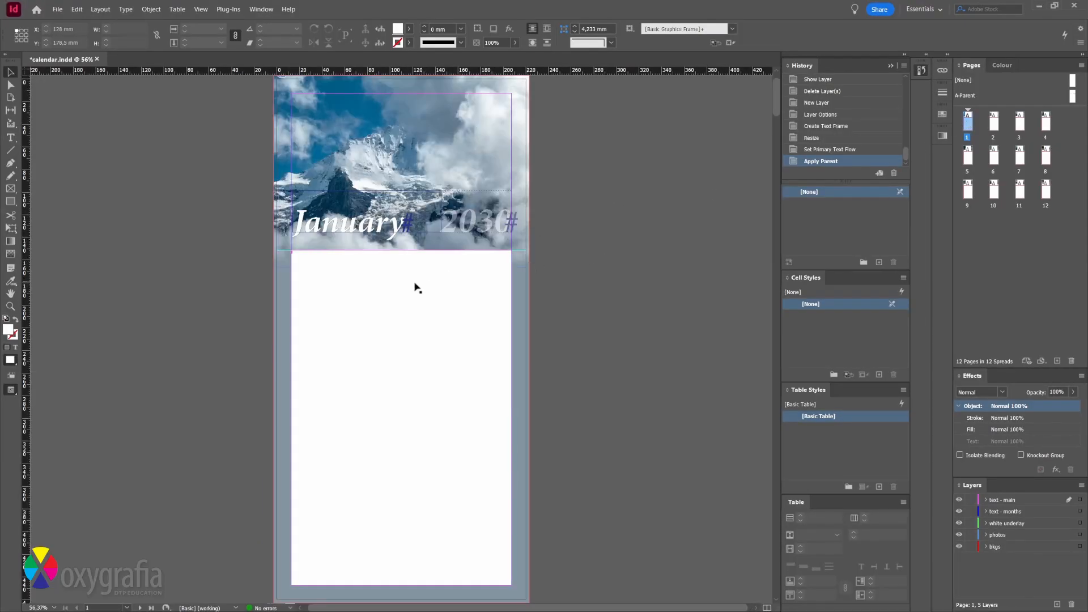
pyautogui.press('t')
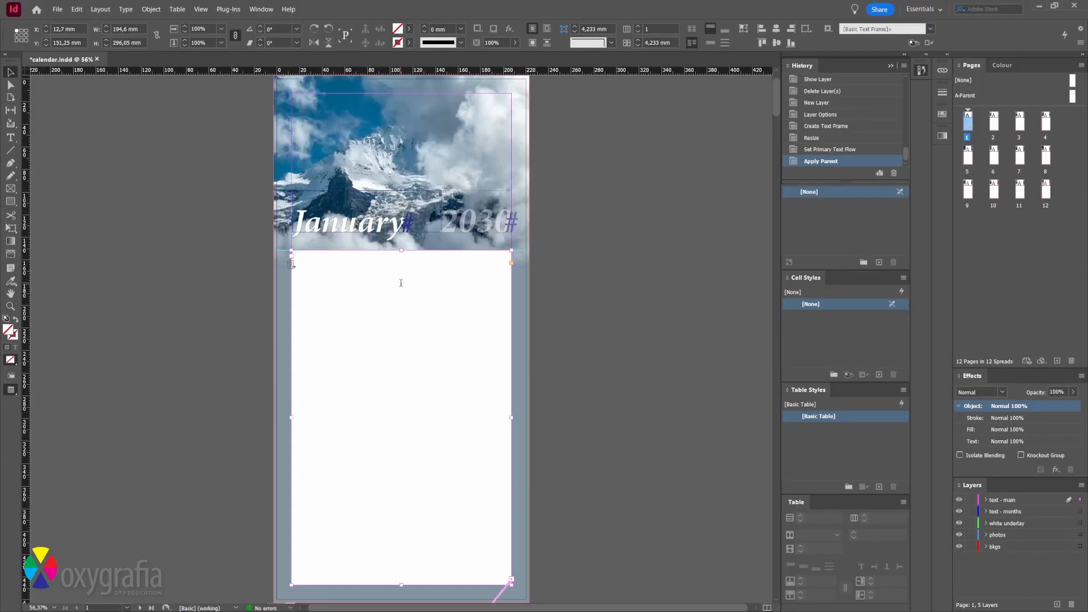
pyautogui.click(77, 10)
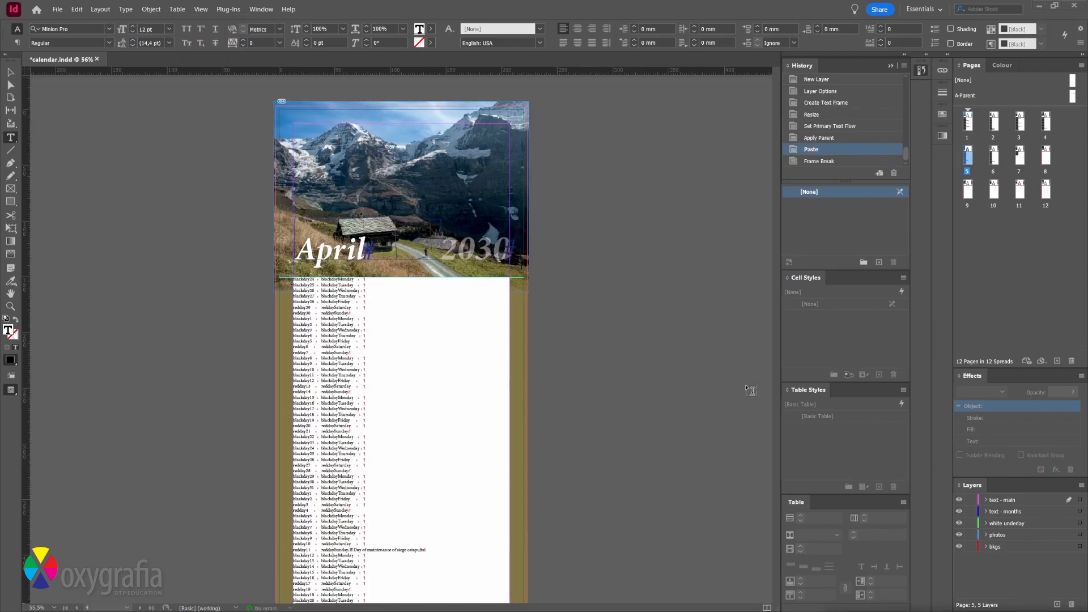
# Examine how the pasted text flows through the threaded frames from the April page back to January
pyautogui.scroll(-2, 748, 391)
pyautogui.scroll(1, 745, 393)
pyautogui.scroll(5, 748, 394)
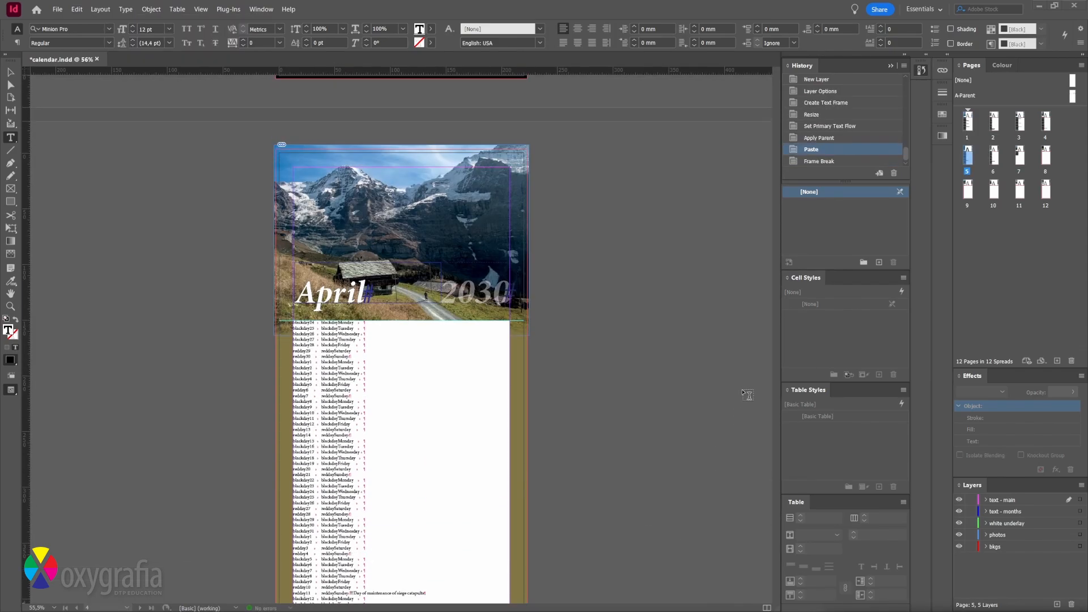
pyautogui.scroll(15, 738, 435)
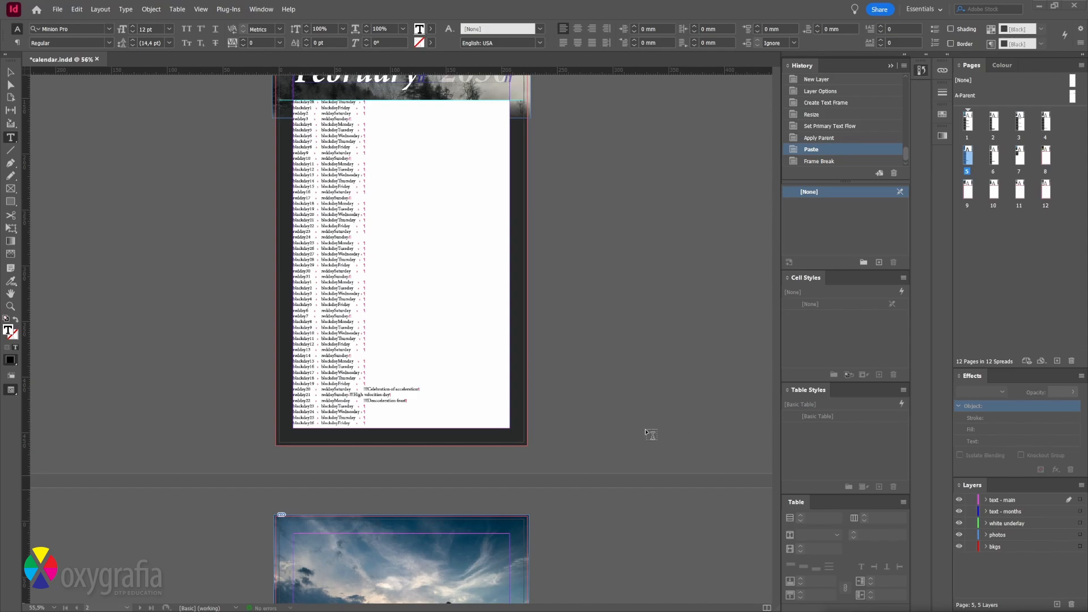
pyautogui.scroll(12, 643, 436)
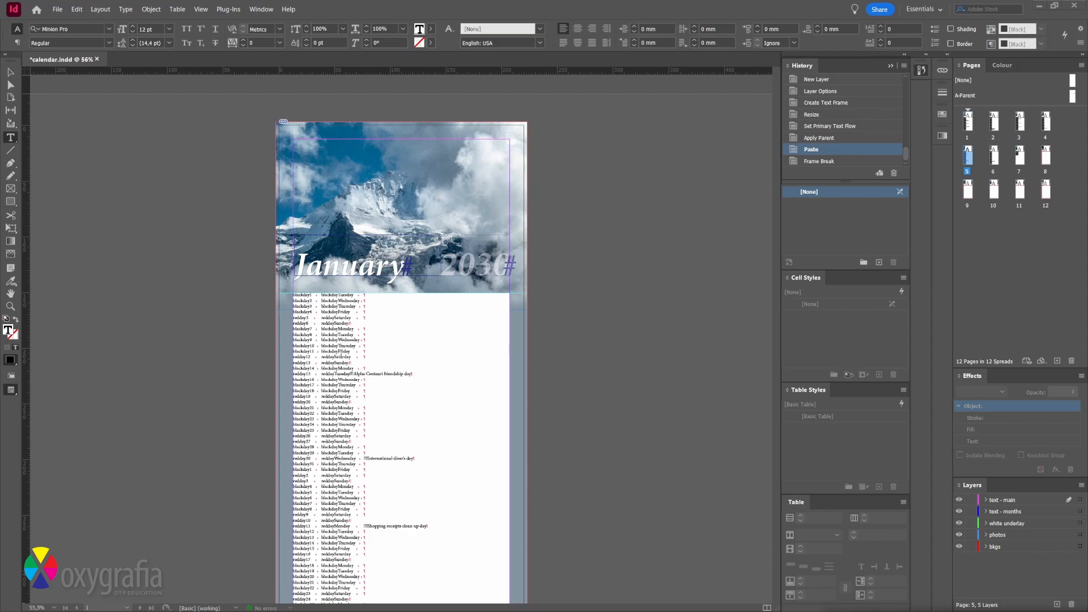
# Hide the hidden characters in the calendar text and show them again
pyautogui.click(123, 10)
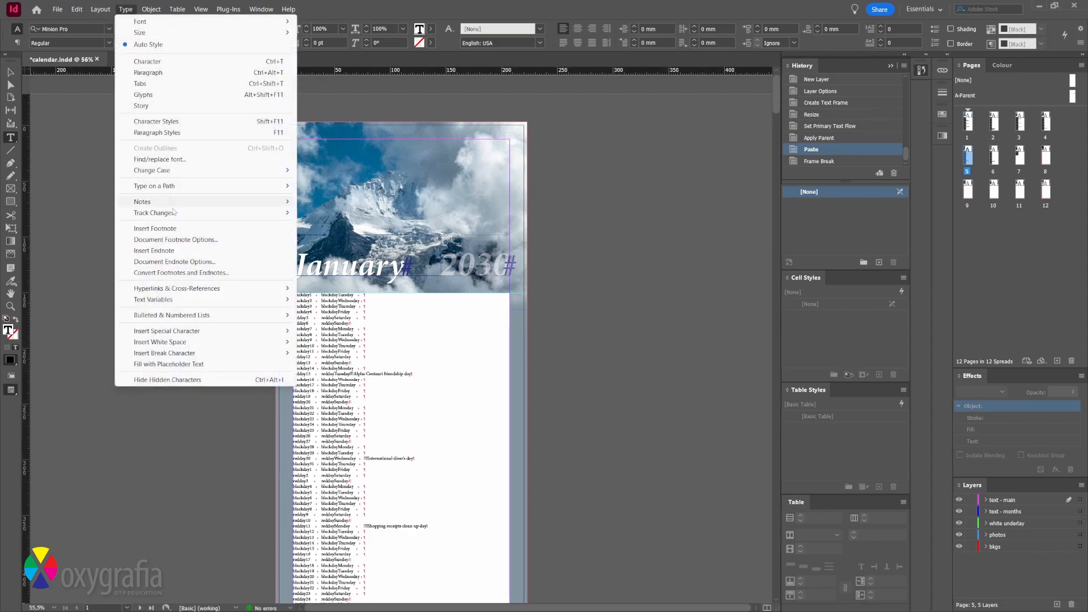
pyautogui.click(162, 381)
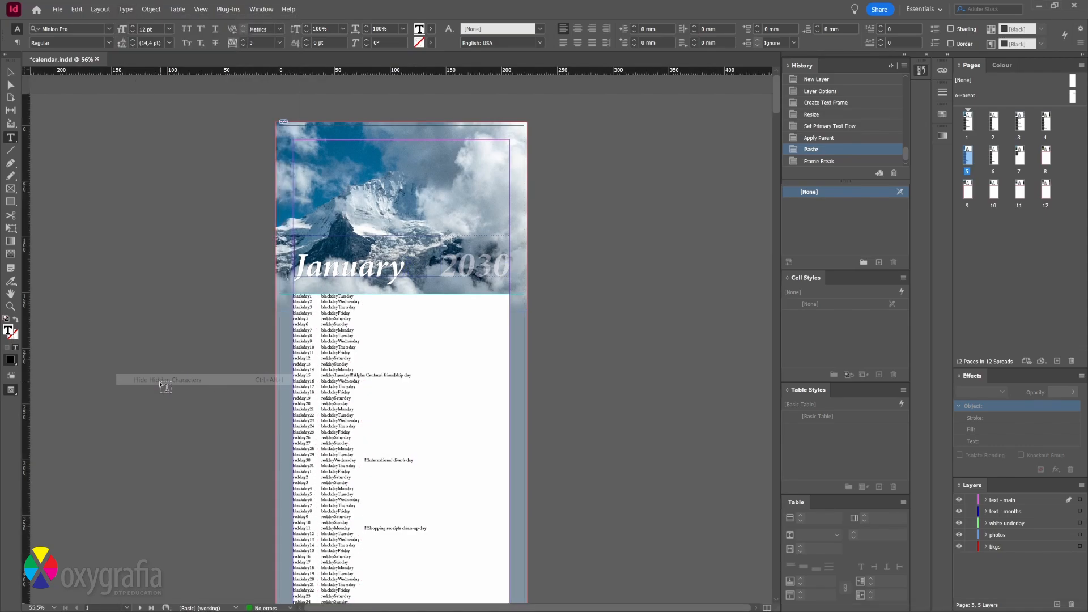
pyautogui.click(125, 10)
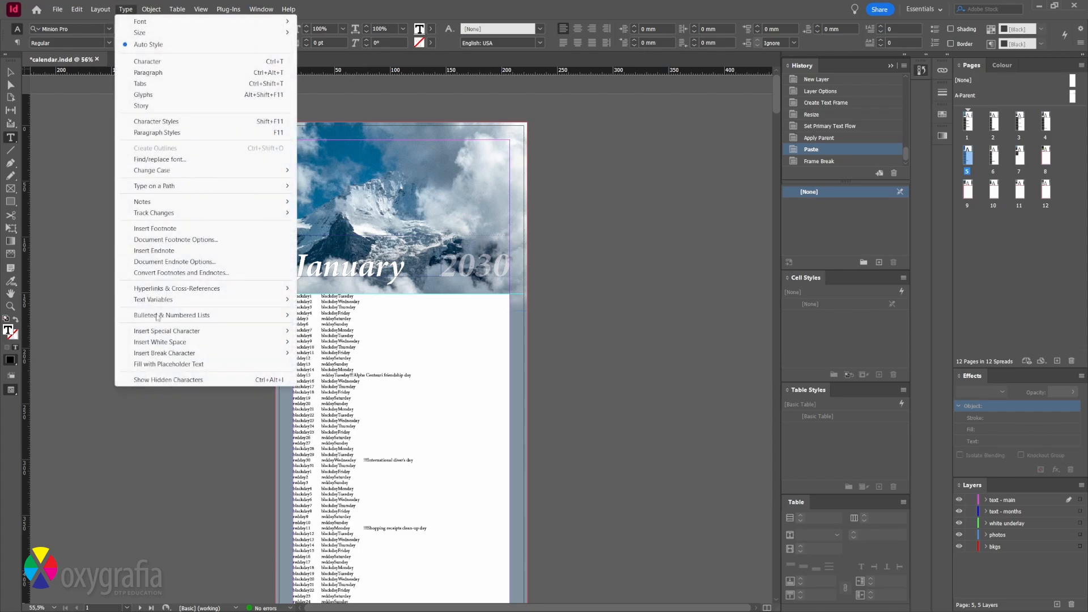
pyautogui.click(224, 380)
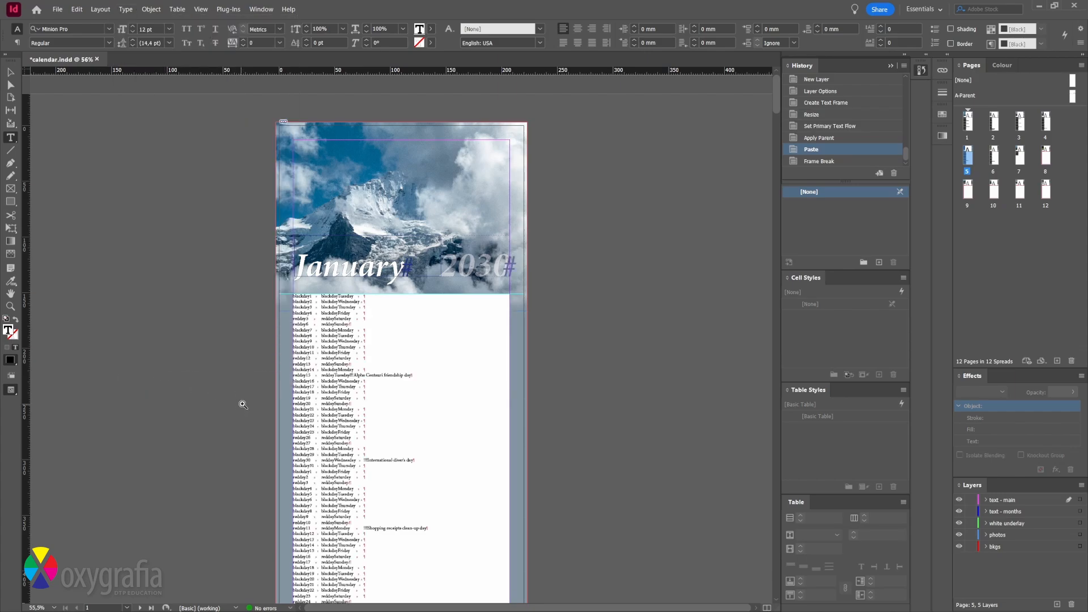
# Inspect the pasted day lines close up, with their tabs and paragraph marks, at the story's start on page 1 and on page 7
pyautogui.moveTo(242, 404); pyautogui.dragTo(412, 278)
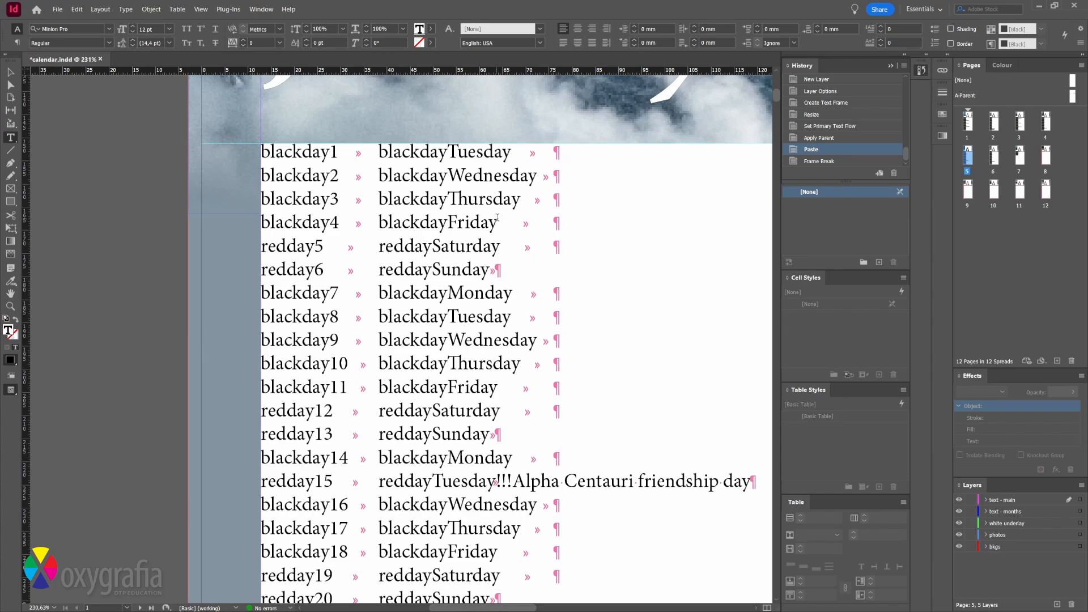
pyautogui.doubleClick(1019, 159)
pyautogui.scroll(-1, 578, 446)
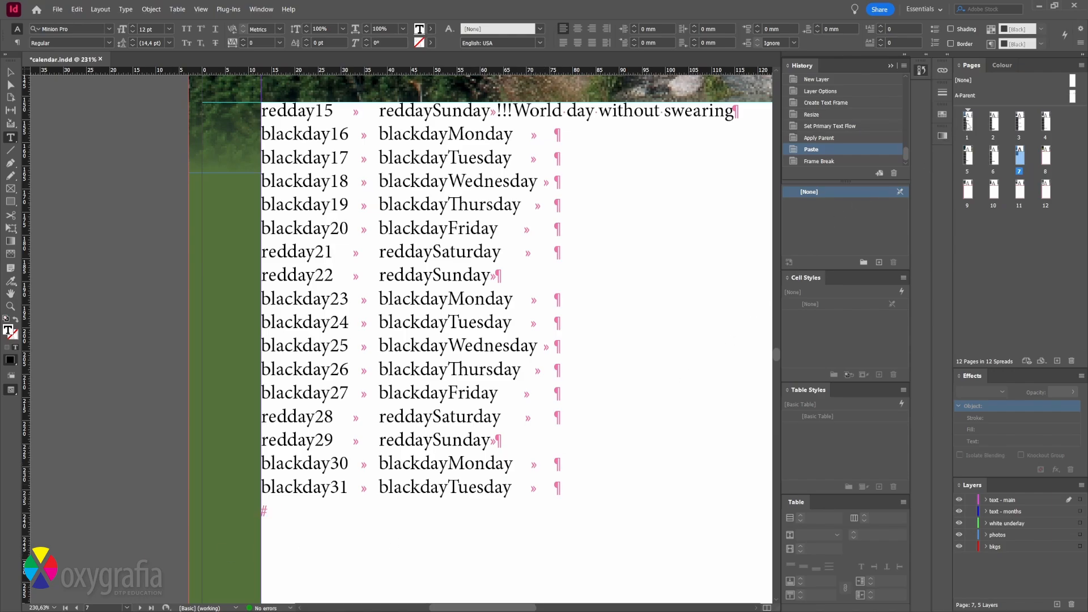
pyautogui.doubleClick(968, 122)
pyautogui.scroll(-9, 605, 345)
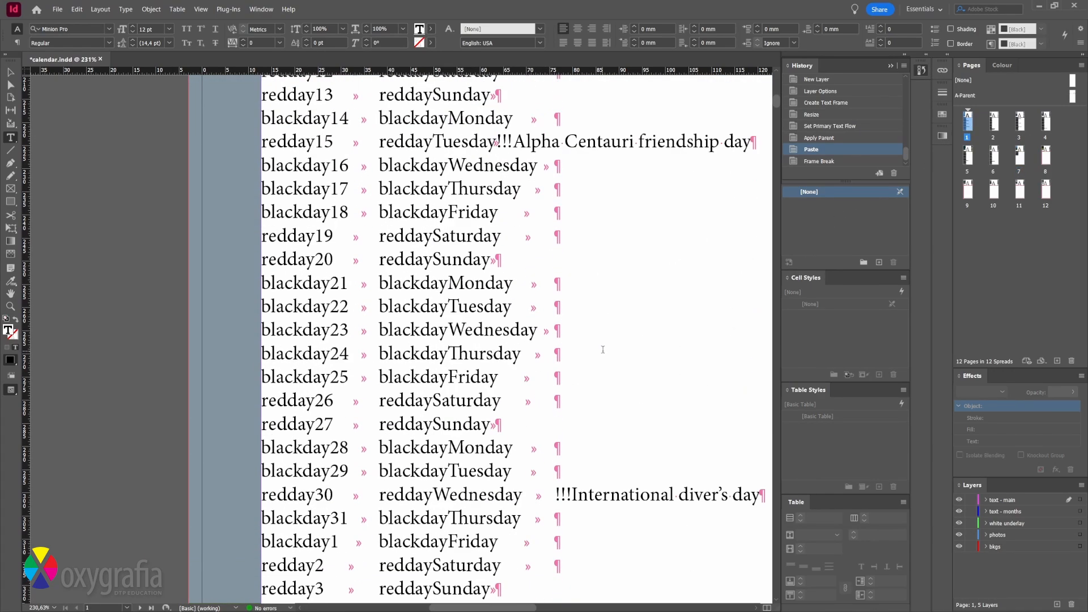
# Try a manual frame break before the blackday1 line that follows blackday31, check how page 1 ends, and undo the break
pyautogui.moveTo(245, 443)
pyautogui.mouseDown()
pyautogui.moveTo(387, 434)
pyautogui.moveTo(580, 443)
pyautogui.mouseUp()
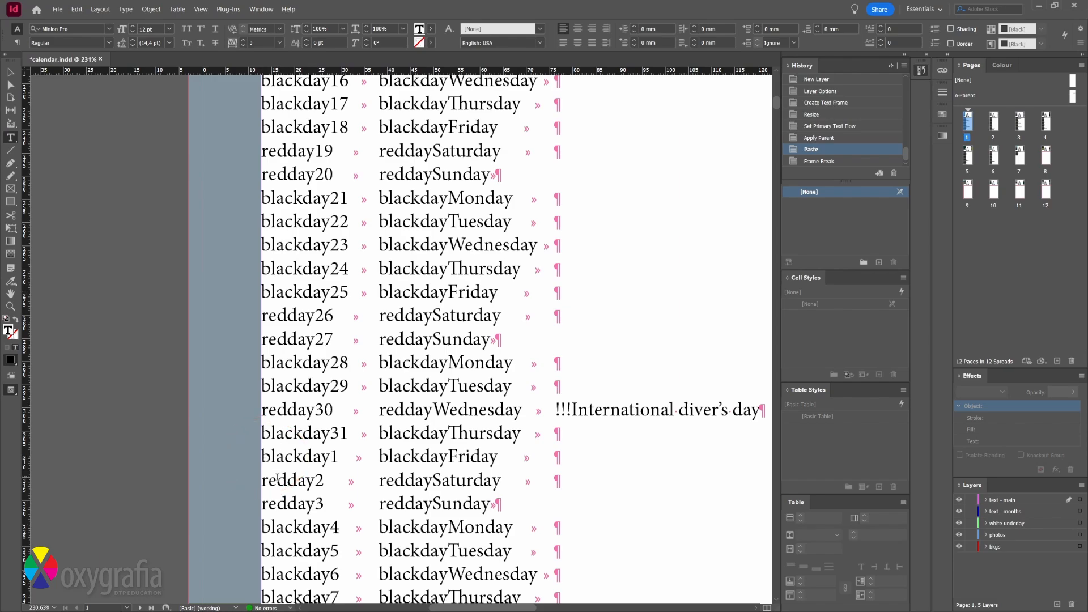
pyautogui.click(125, 9)
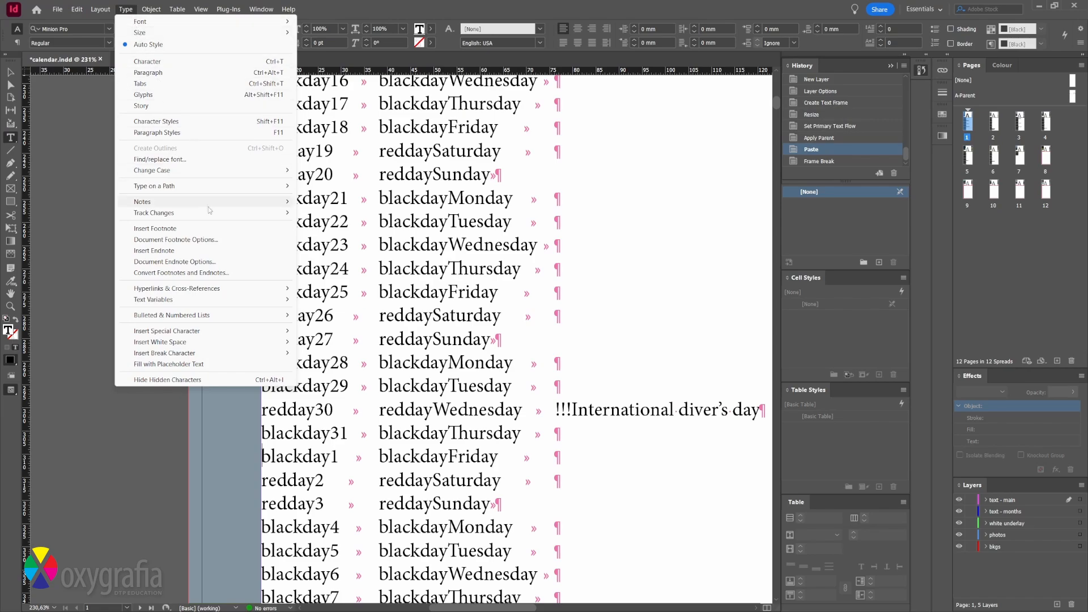
pyautogui.moveTo(214, 357)
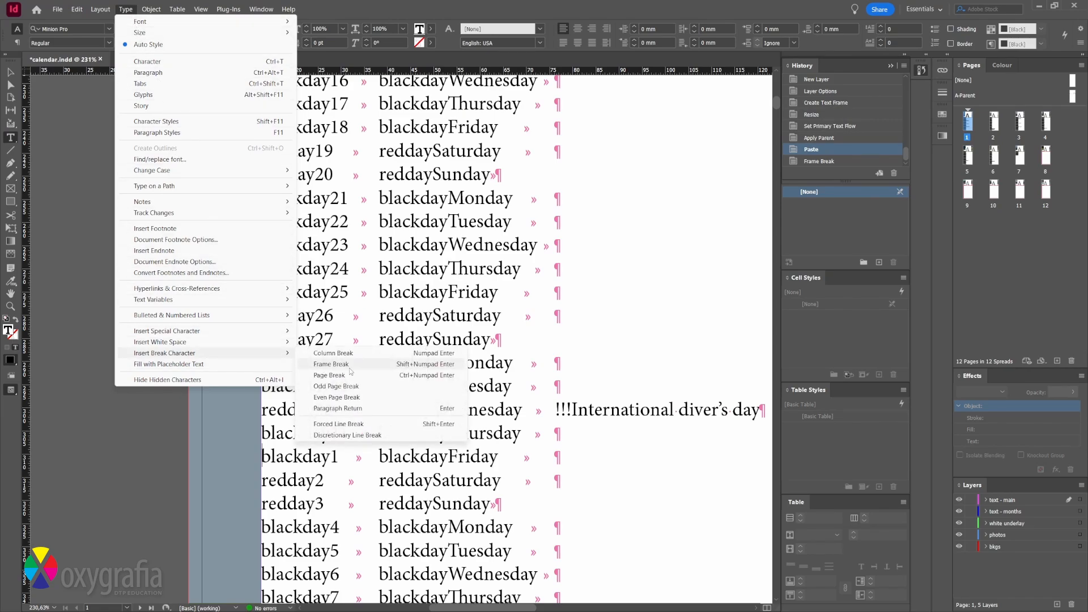
pyautogui.click(331, 364)
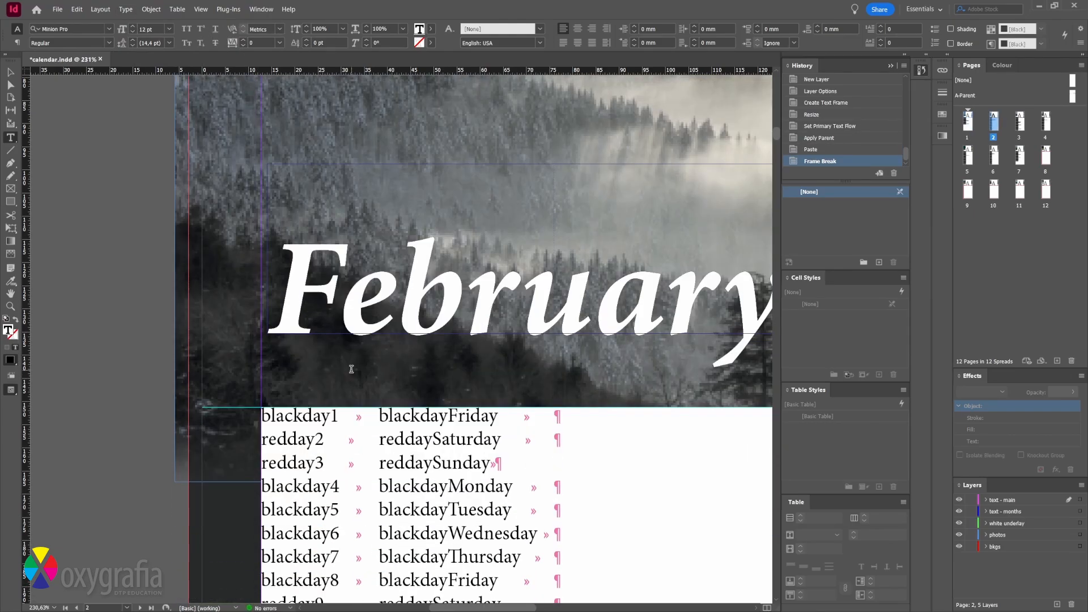
pyautogui.scroll(10, 351, 369)
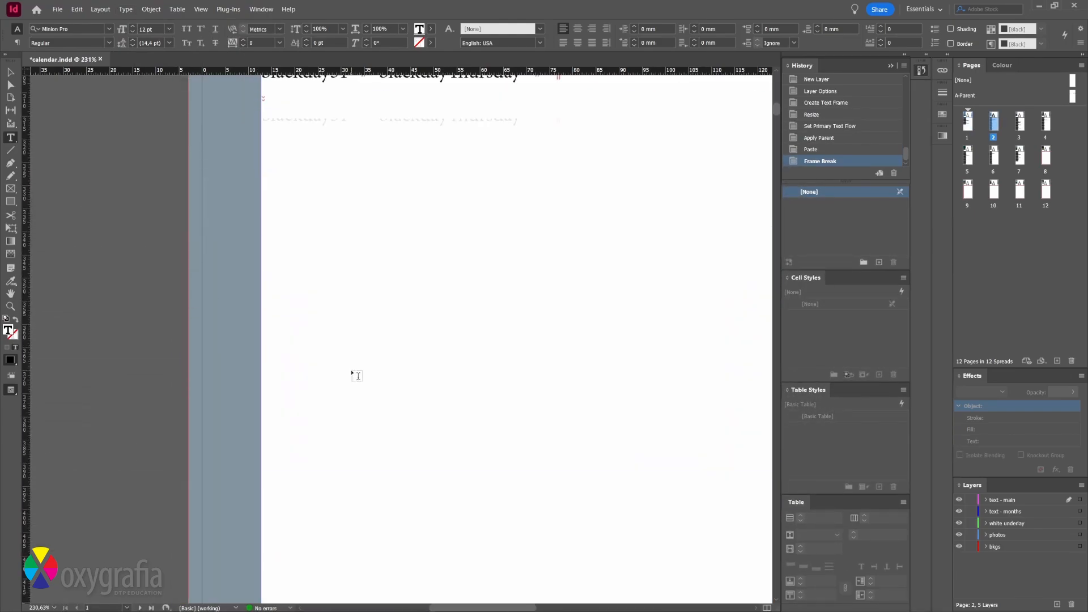
pyautogui.moveTo(266, 259); pyautogui.dragTo(252, 258)
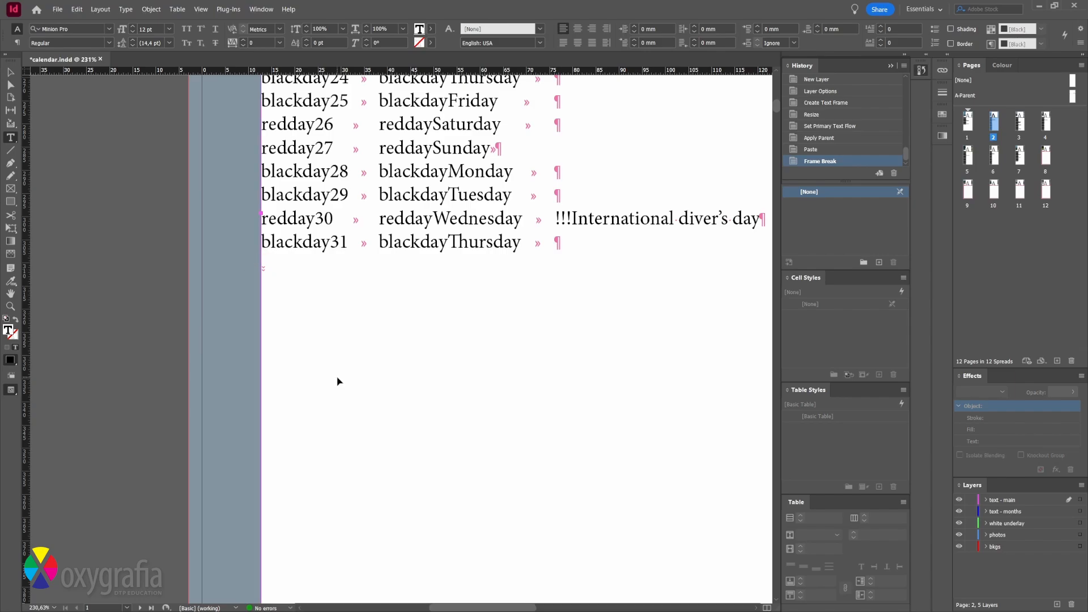
pyautogui.hotkey('ctrl', 'z')
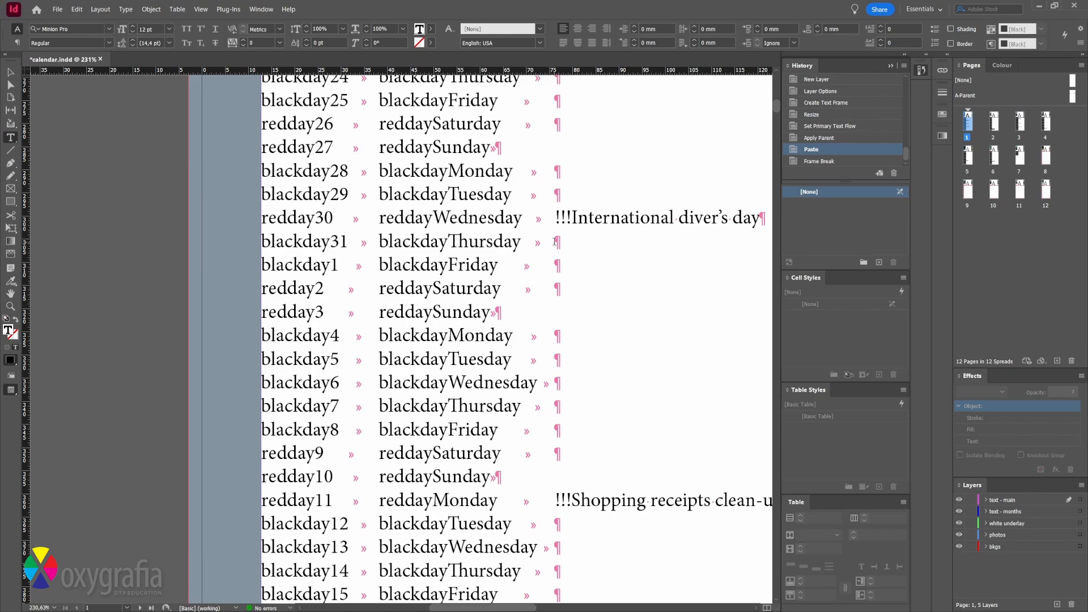
# Highlight the paragraph mark after blackday31 together with blackday1 and its tab as the search pattern, and open Find/Change
pyautogui.moveTo(554, 242); pyautogui.dragTo(379, 265)
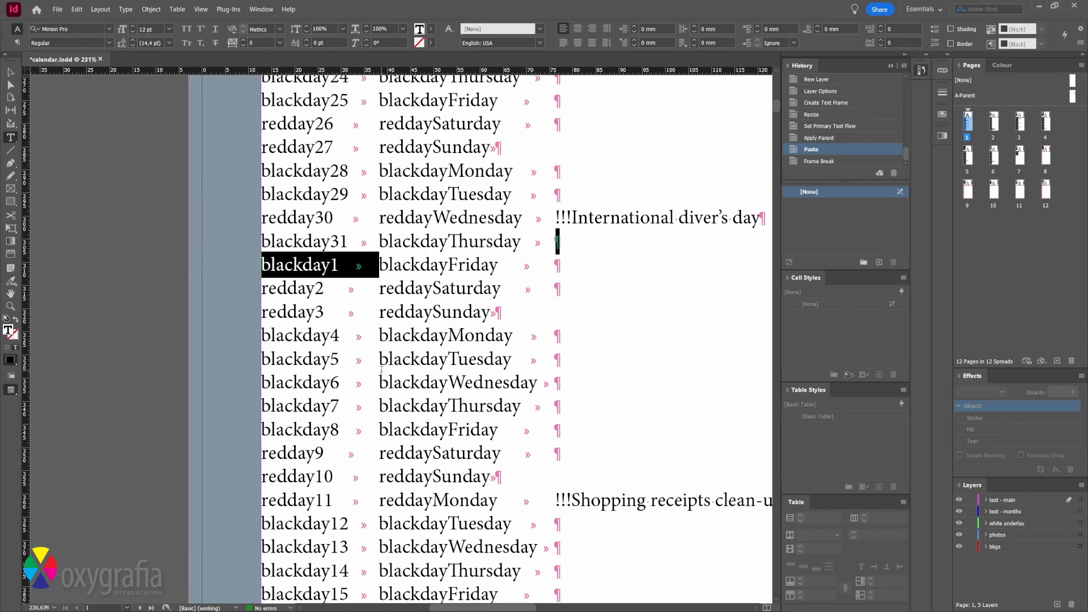
pyautogui.click(263, 238)
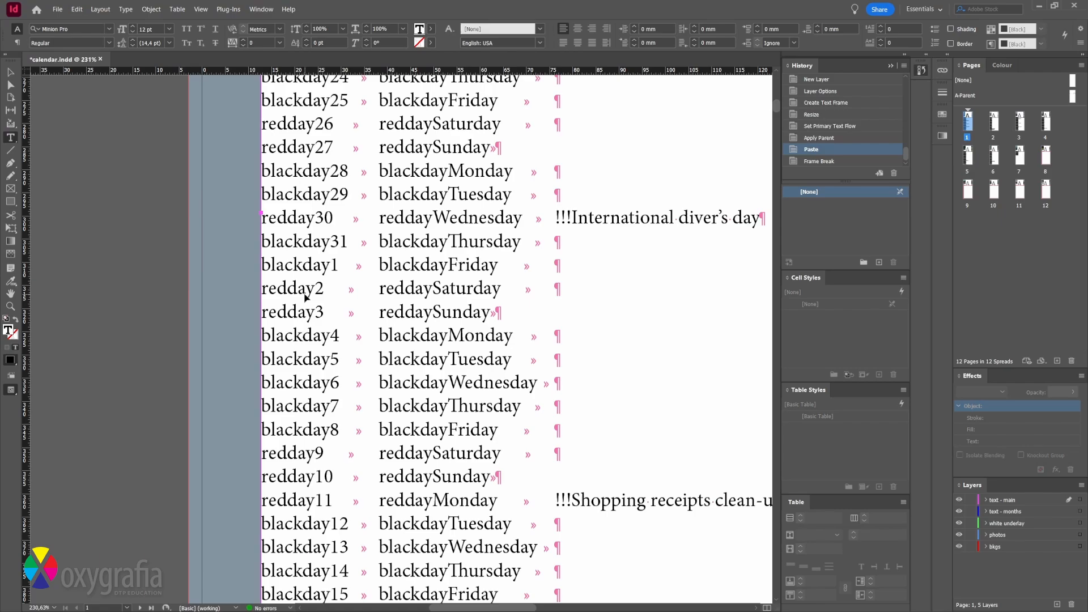
pyautogui.hotkey('ctrl', 'f')
pyautogui.click(555, 246)
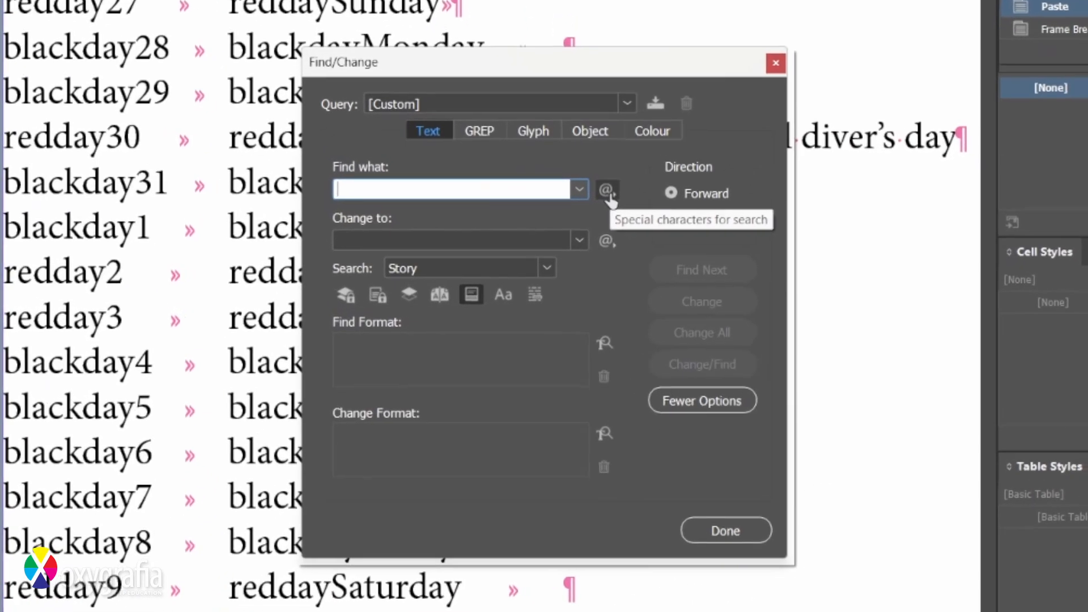
# Try the Paragraph Symbol, Frame Break and Hair Space codes in the find text, then clear them
pyautogui.click(607, 191)
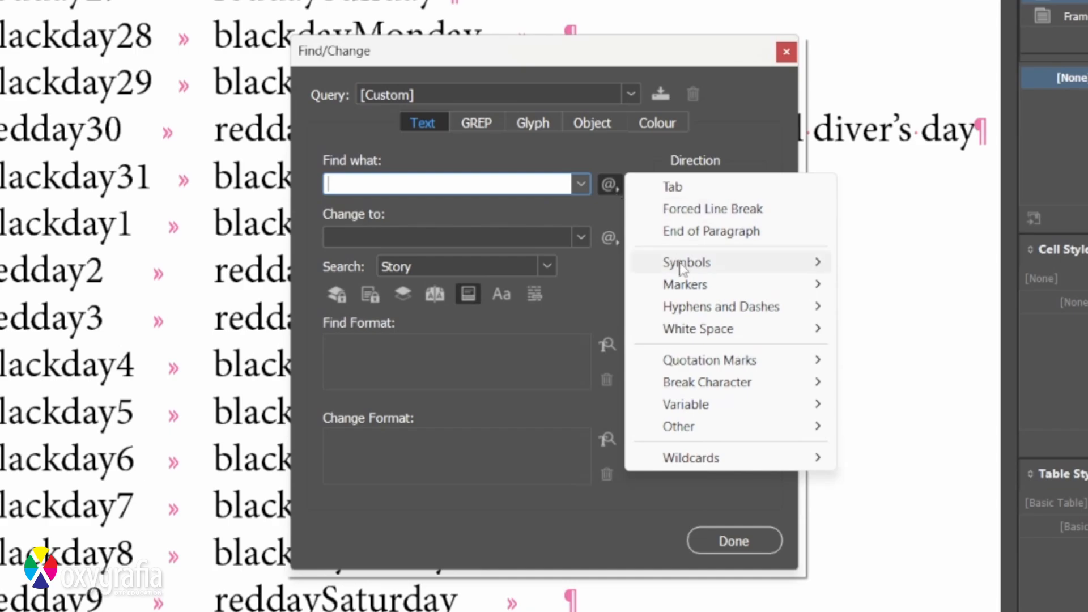
pyautogui.moveTo(683, 270)
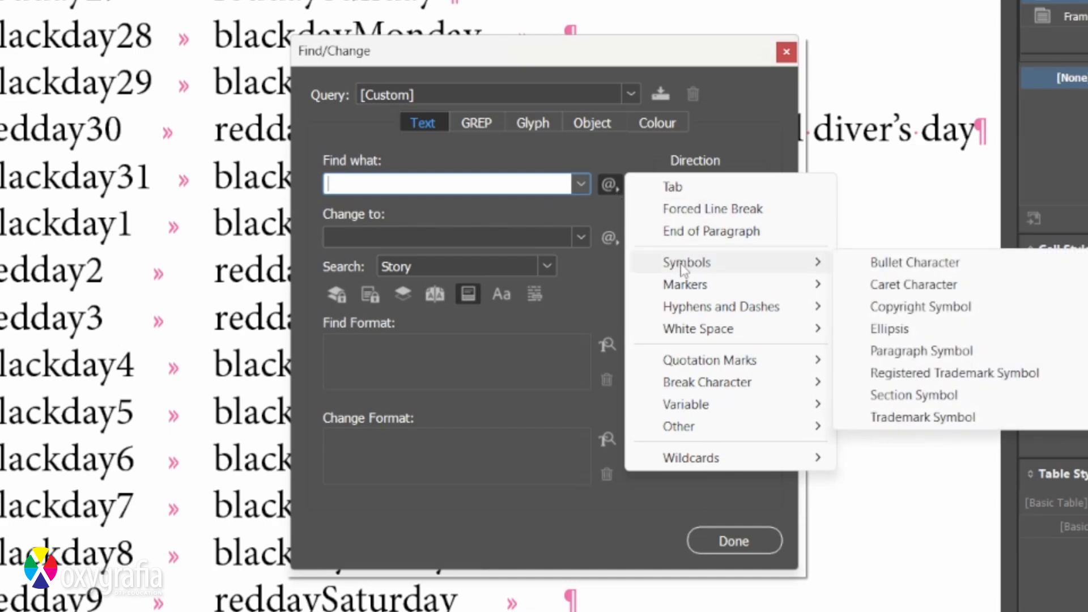
pyautogui.click(918, 350)
pyautogui.click(617, 192)
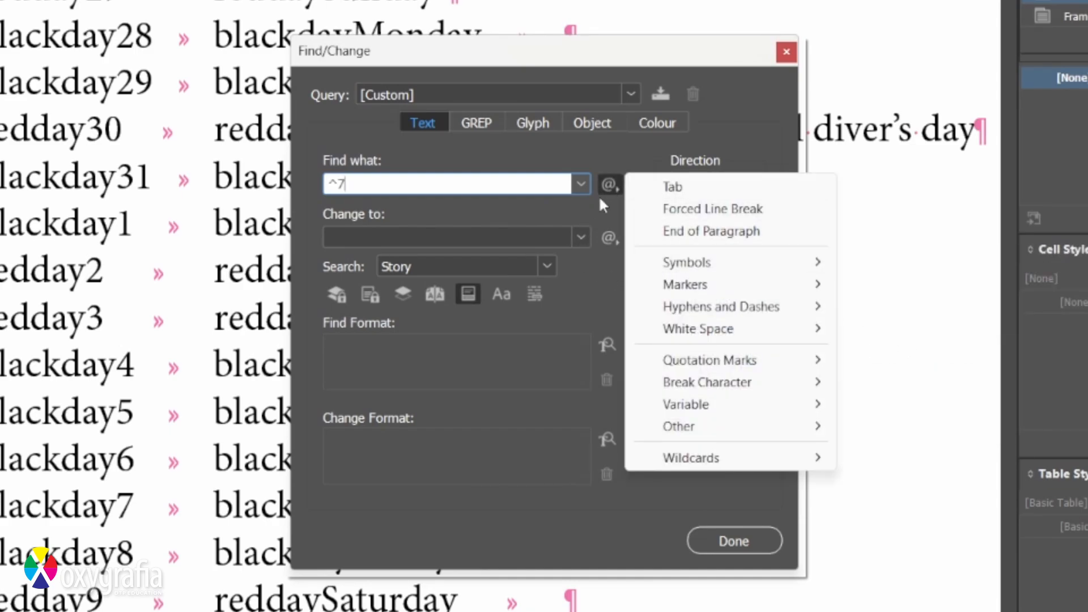
pyautogui.moveTo(705, 381)
pyautogui.click(879, 430)
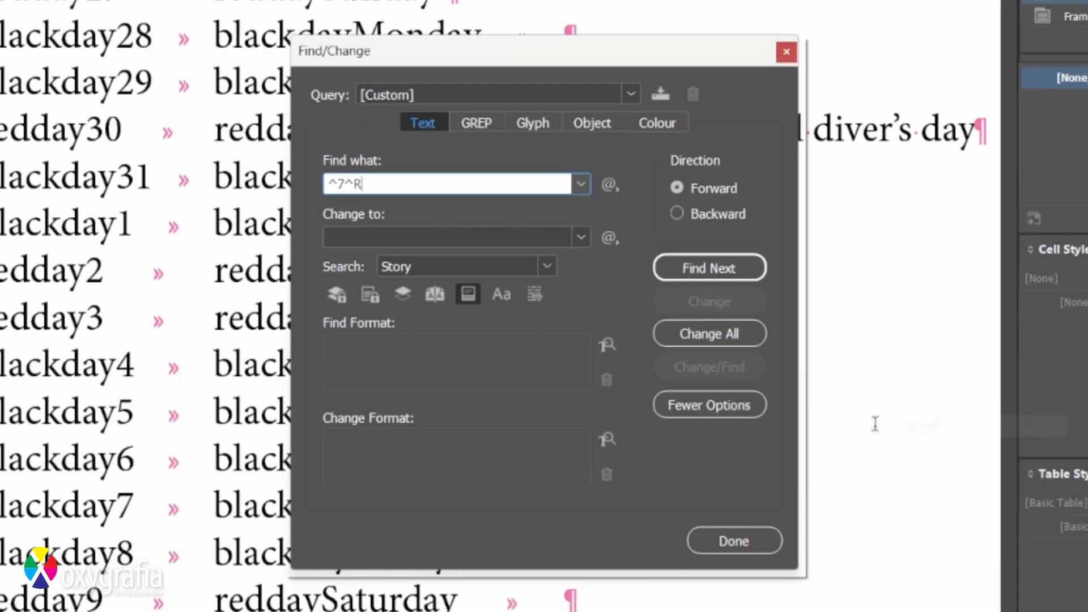
pyautogui.click(608, 185)
pyautogui.moveTo(750, 335)
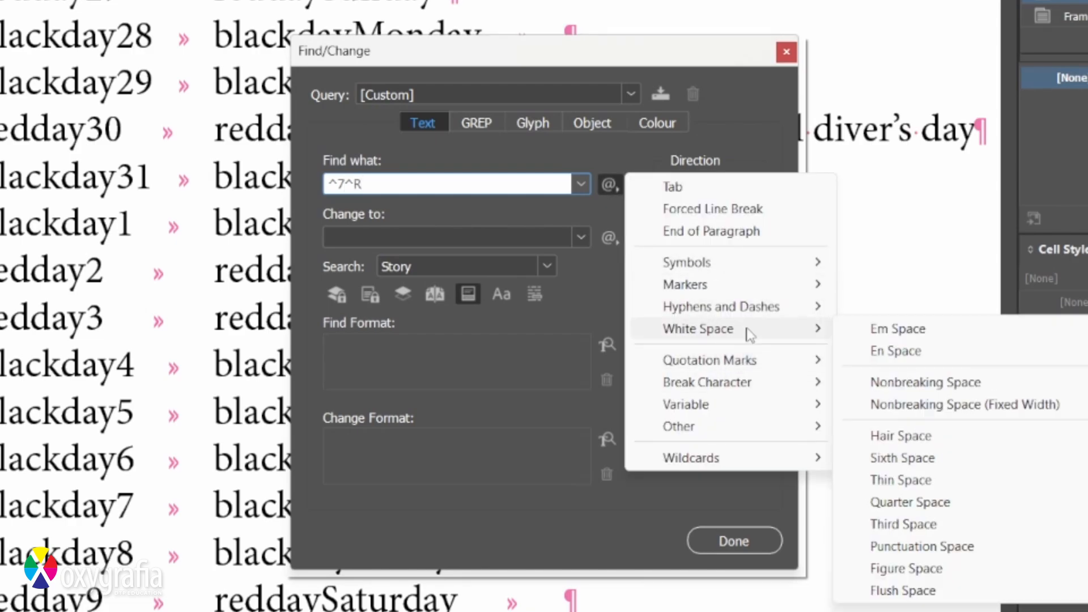
pyautogui.click(894, 436)
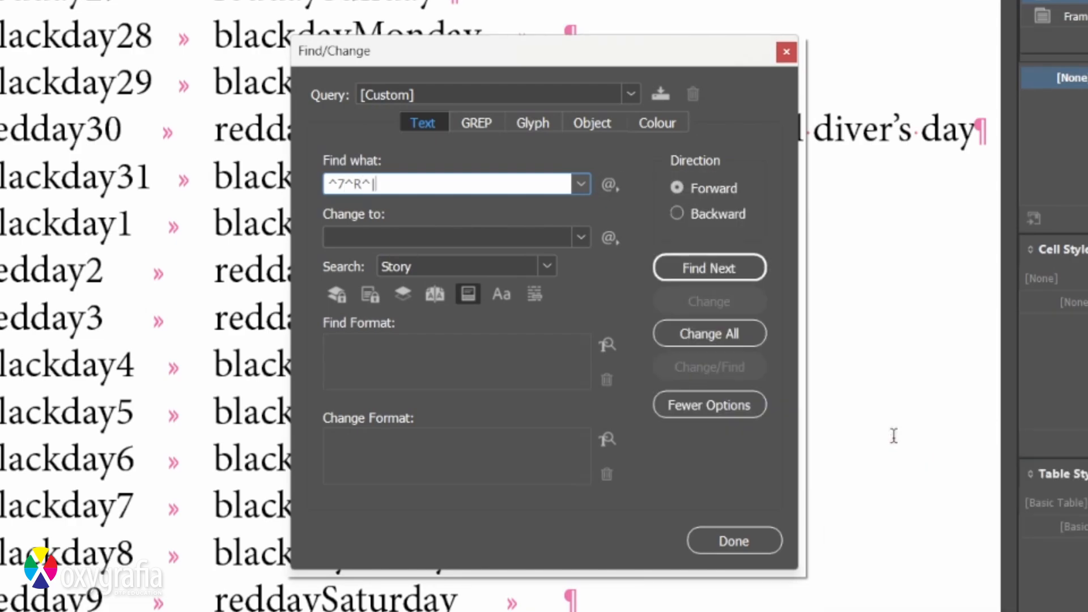
pyautogui.press('BackSpace')
pyautogui.press('BackSpace')
pyautogui.press('BackSpace')
pyautogui.press('BackSpace')
pyautogui.press('BackSpace')
pyautogui.press('BackSpace')
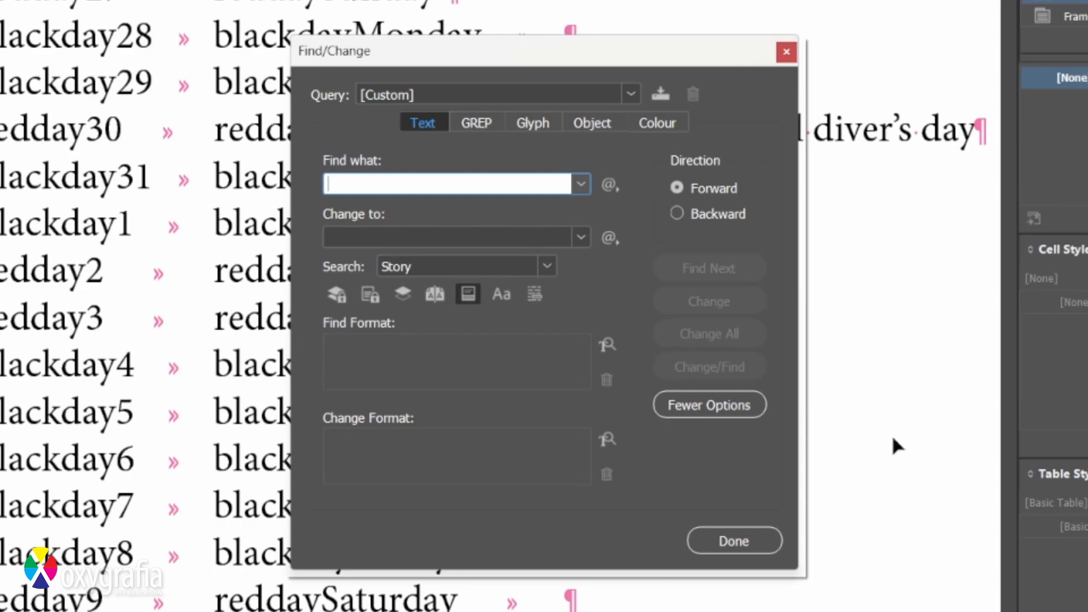
# Enter ^pblackday1^t as the find text and blackday1^t without the paragraph code as the replacement
pyautogui.write('^pblackday1^t')
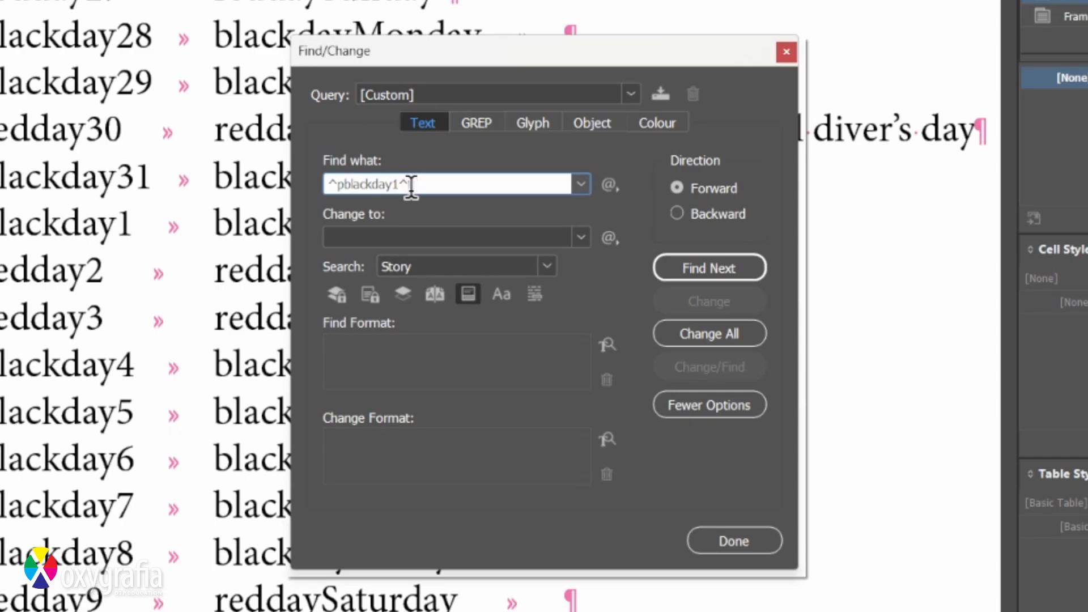
pyautogui.click(391, 237)
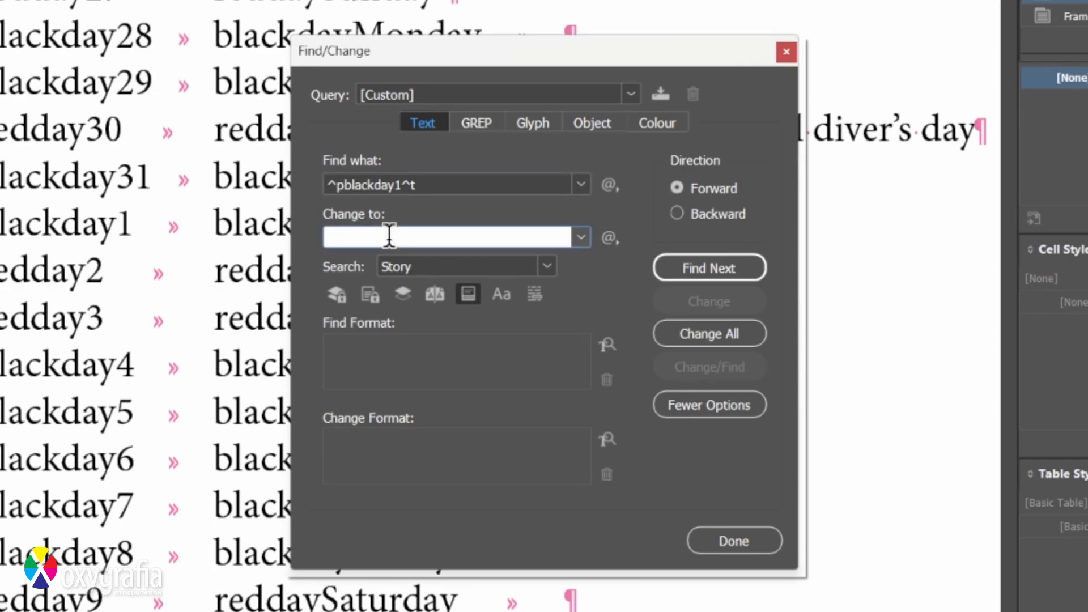
pyautogui.write('^pblackday1^t')
pyautogui.click(338, 238)
pyautogui.press('BackSpace')
pyautogui.press('BackSpace')
# Put the Frame Break code before blackday1^t in the replacement text and change all matches in the story
pyautogui.click(609, 238)
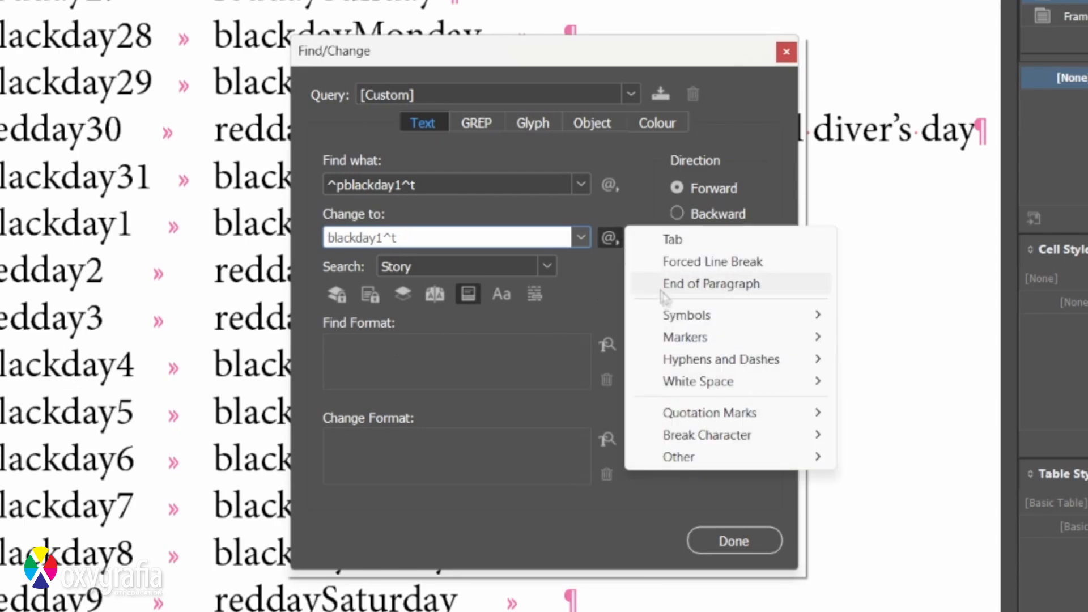
pyautogui.moveTo(714, 352)
pyautogui.moveTo(773, 437)
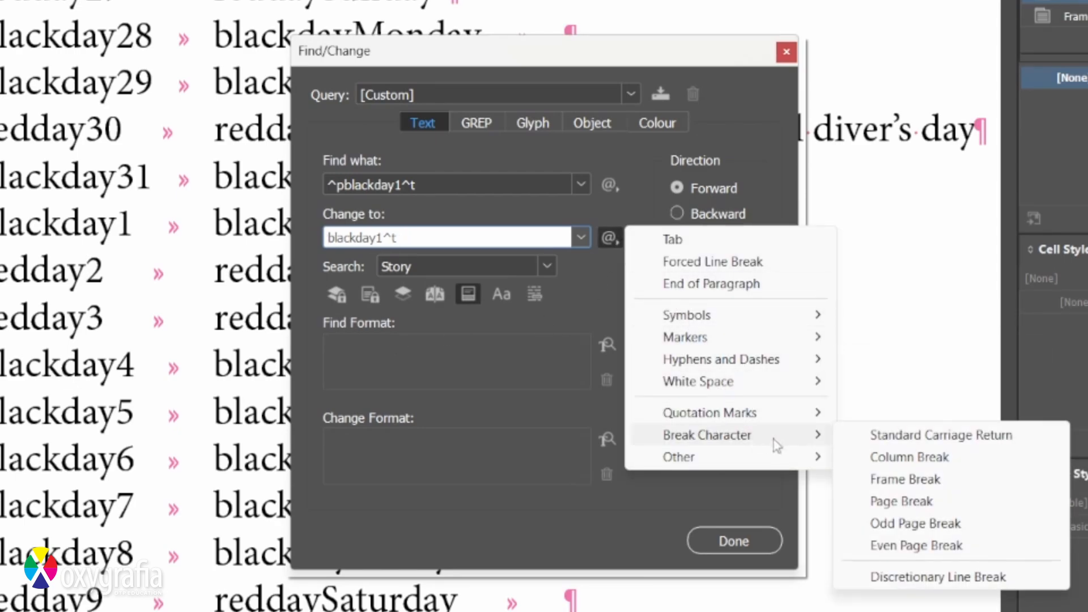
pyautogui.click(892, 480)
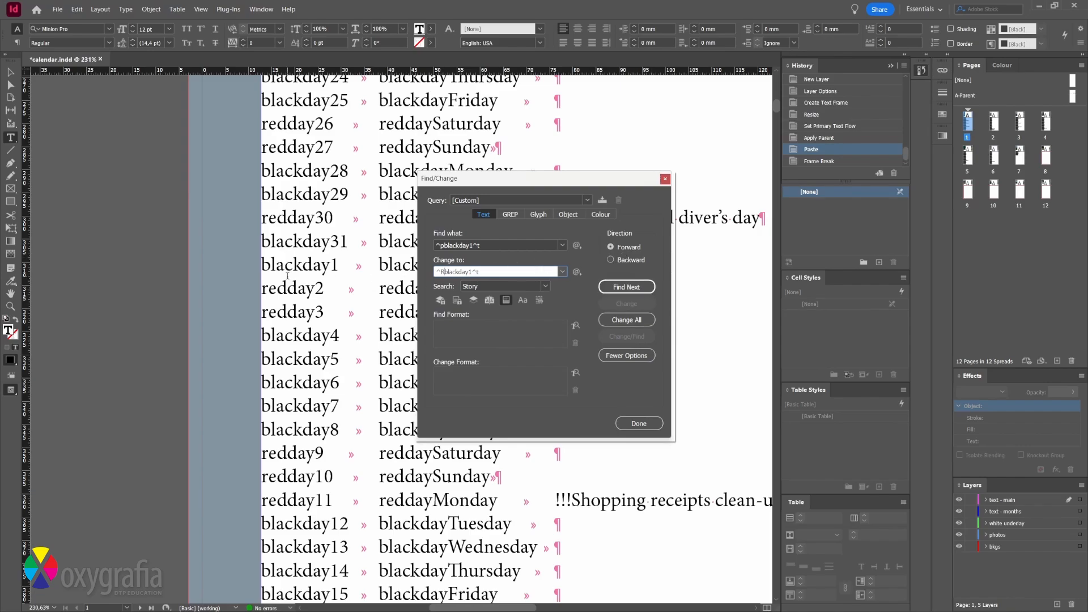
pyautogui.click(617, 321)
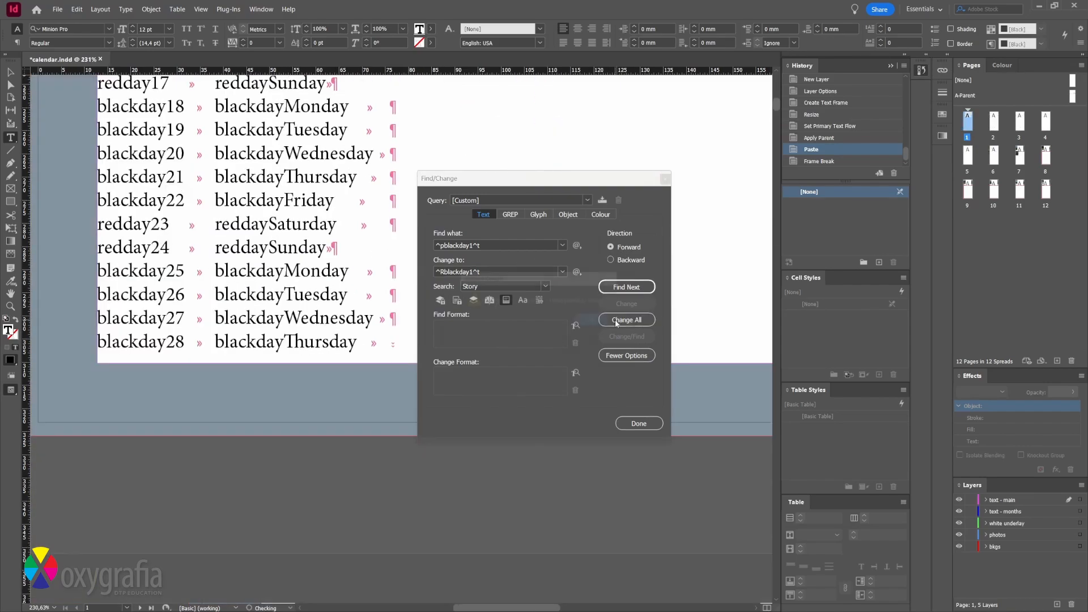
pyautogui.click(609, 324)
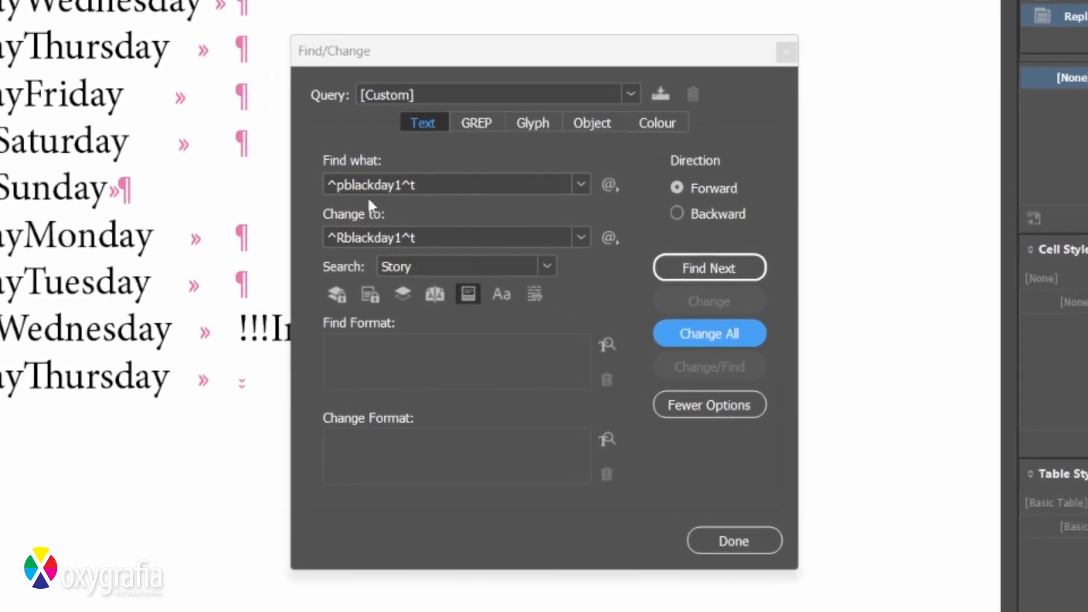
# Change the find text to ^predday1^t to target months that begin on a red day
pyautogui.click(356, 184)
pyautogui.press('BackSpace')
pyautogui.press('BackSpace')
pyautogui.press('BackSpace')
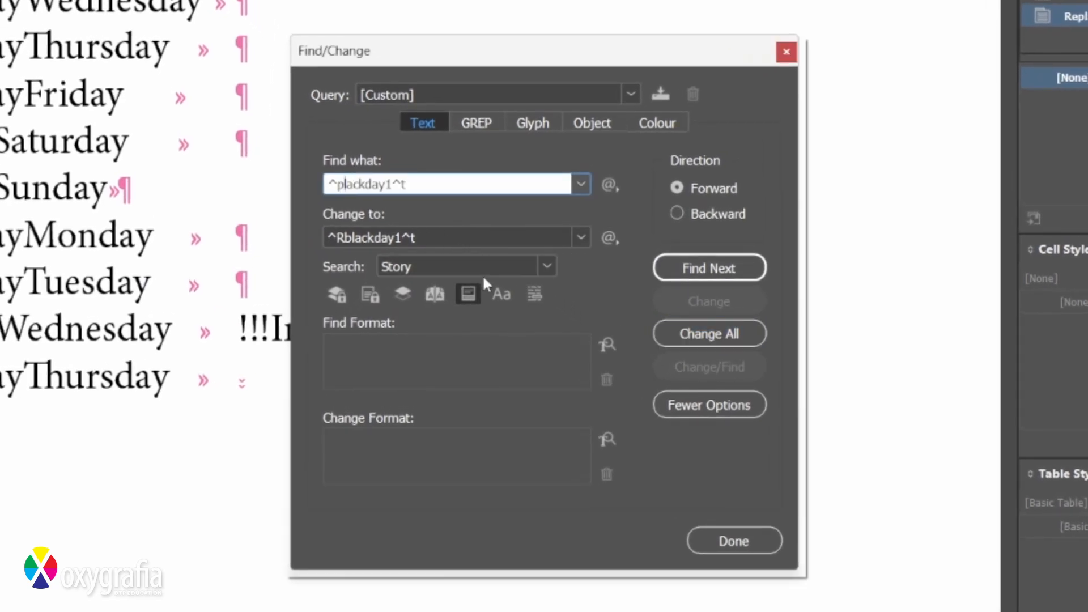
pyautogui.press('Delete')
pyautogui.press('Delete')
pyautogui.write('red')
# Set the replacement text to ^Rredday1^t, change all matches in the story, and close Find/Change
pyautogui.click(346, 237)
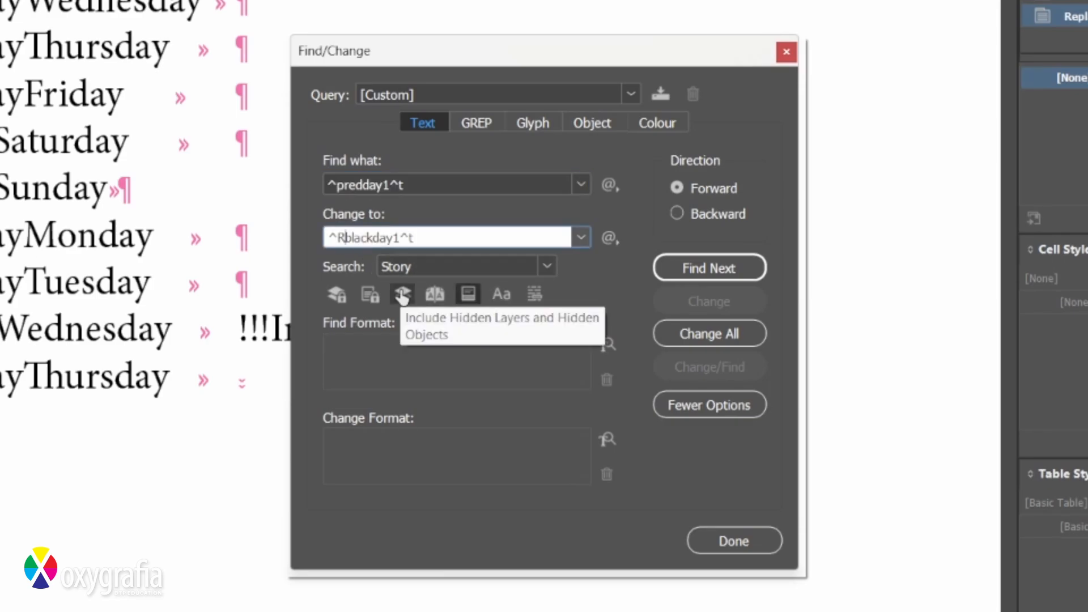
pyautogui.press('Delete')
pyautogui.press('Delete')
pyautogui.press('Delete')
pyautogui.press('Delete')
pyautogui.press('Delete')
pyautogui.write('red')
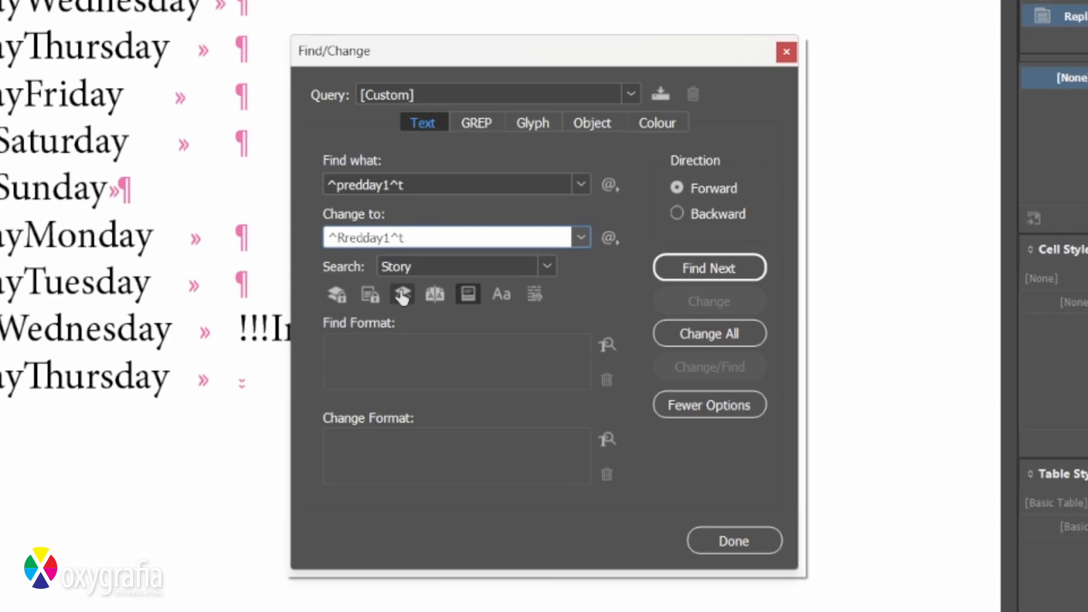
pyautogui.click(708, 337)
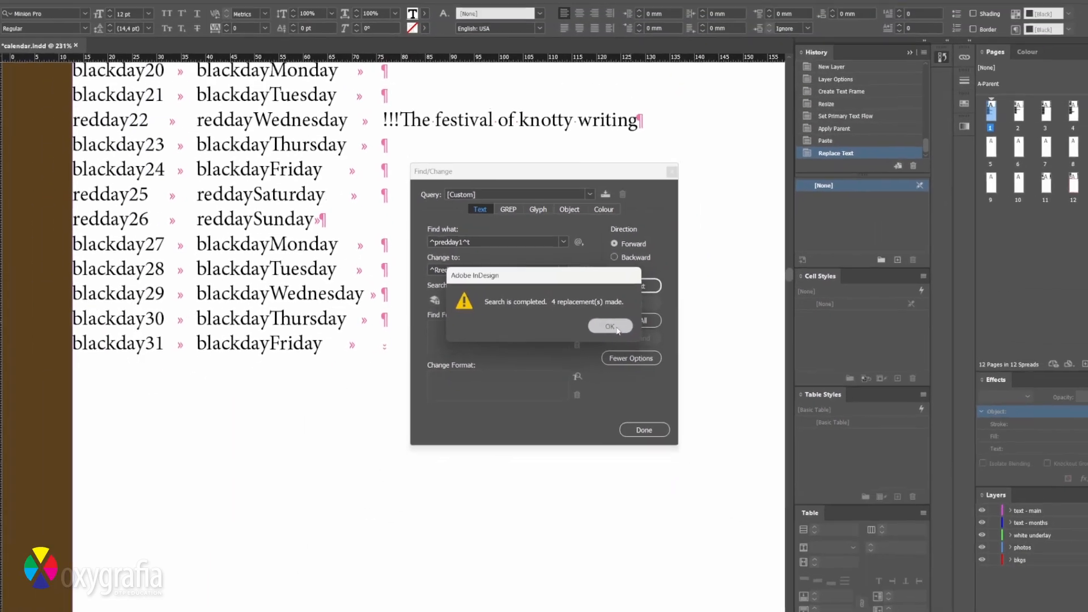
pyautogui.click(617, 329)
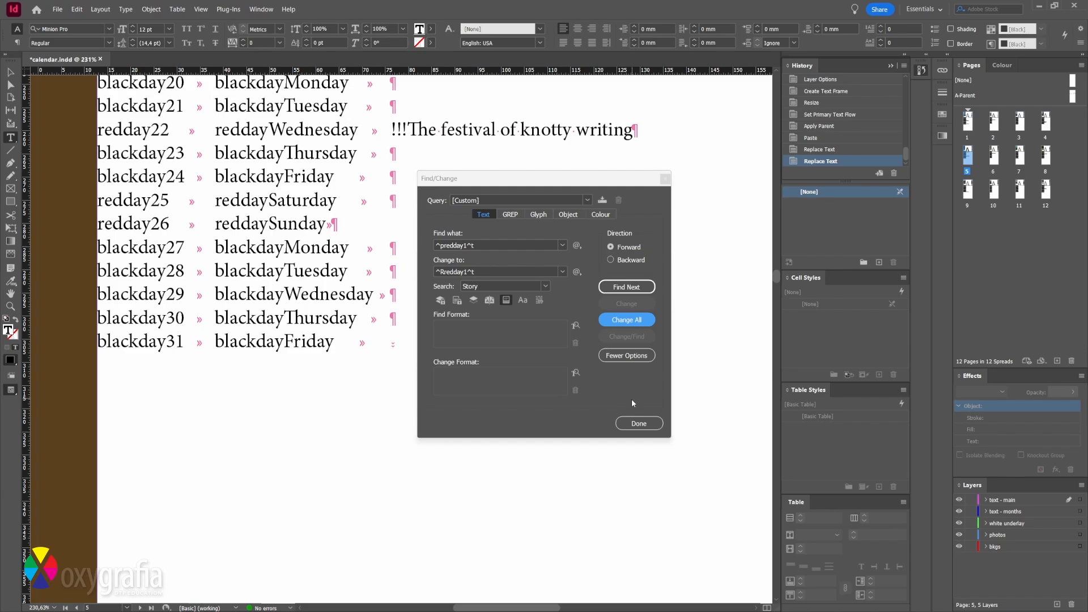
pyautogui.click(632, 429)
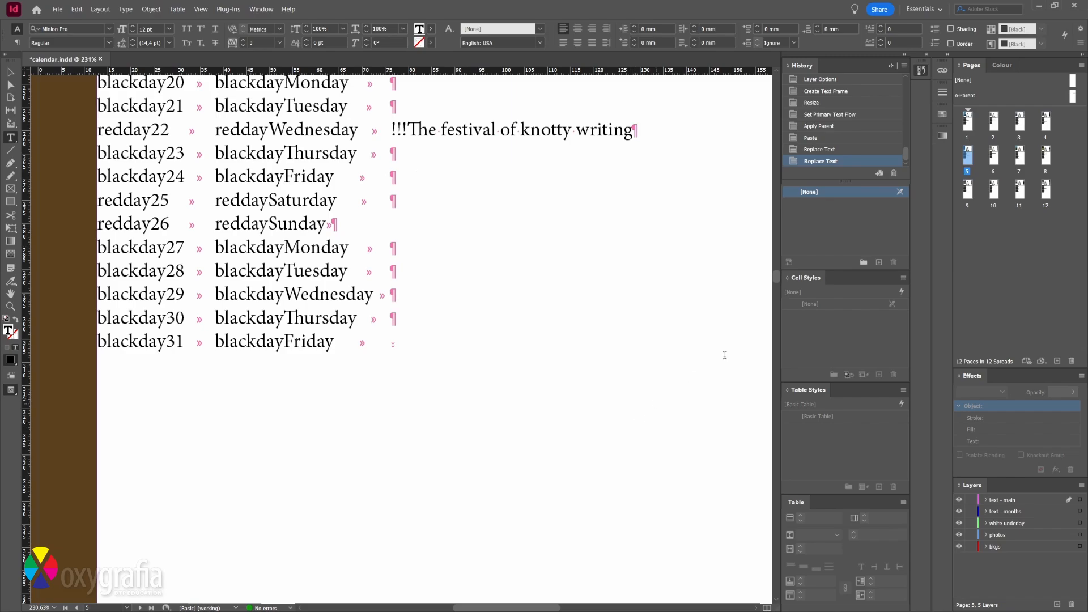
# Check the frame breaks after the last day lines on pages 1 and 2
pyautogui.doubleClick(968, 126)
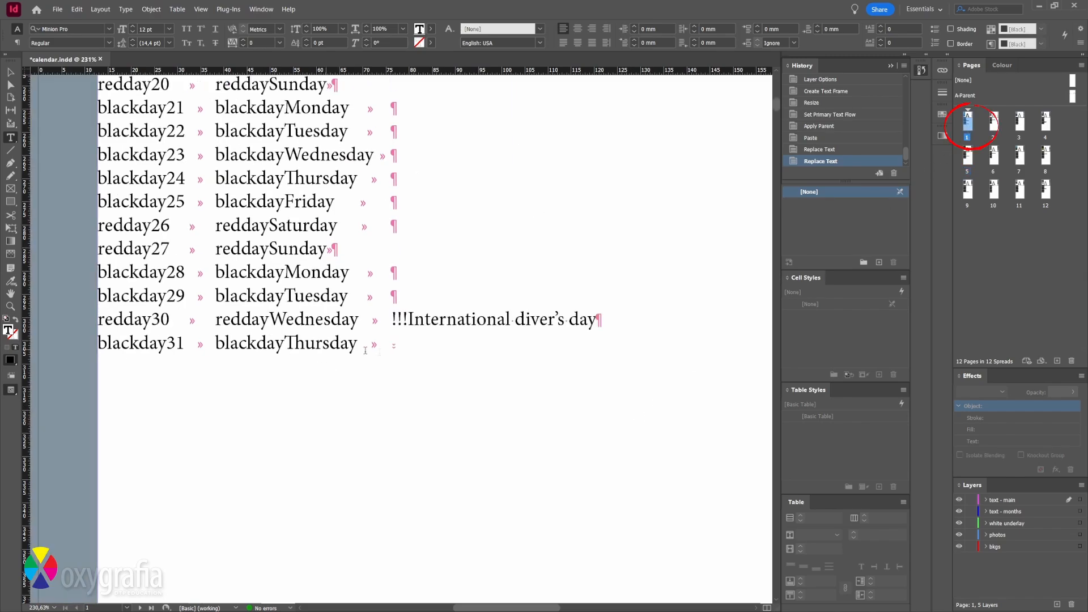
pyautogui.moveTo(187, 369); pyautogui.dragTo(196, 370)
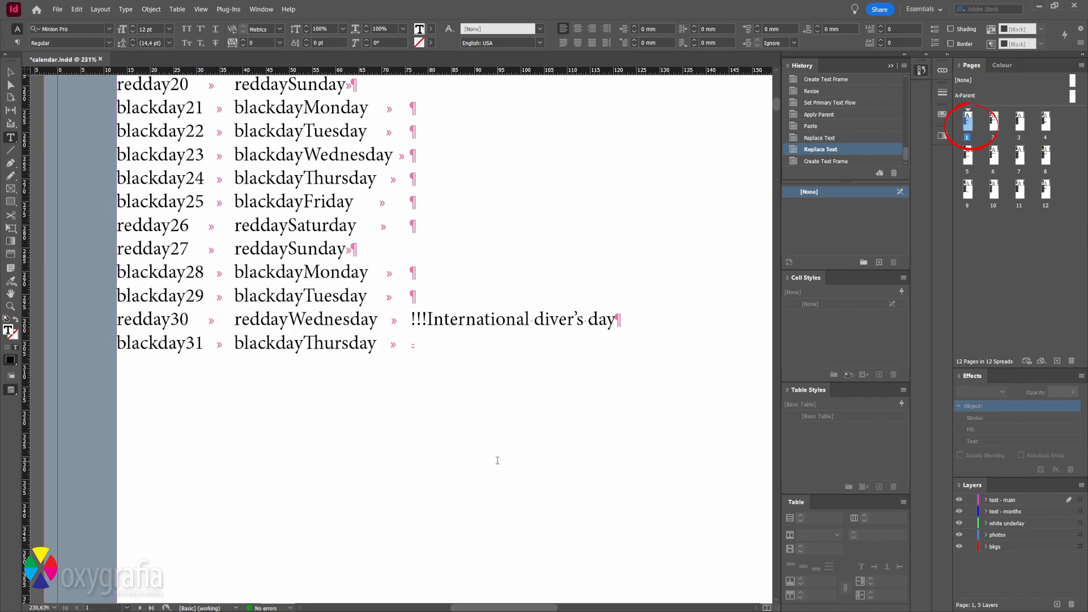
pyautogui.moveTo(391, 339); pyautogui.dragTo(411, 340)
pyautogui.press('Escape')
pyautogui.scroll(-10, 404, 387)
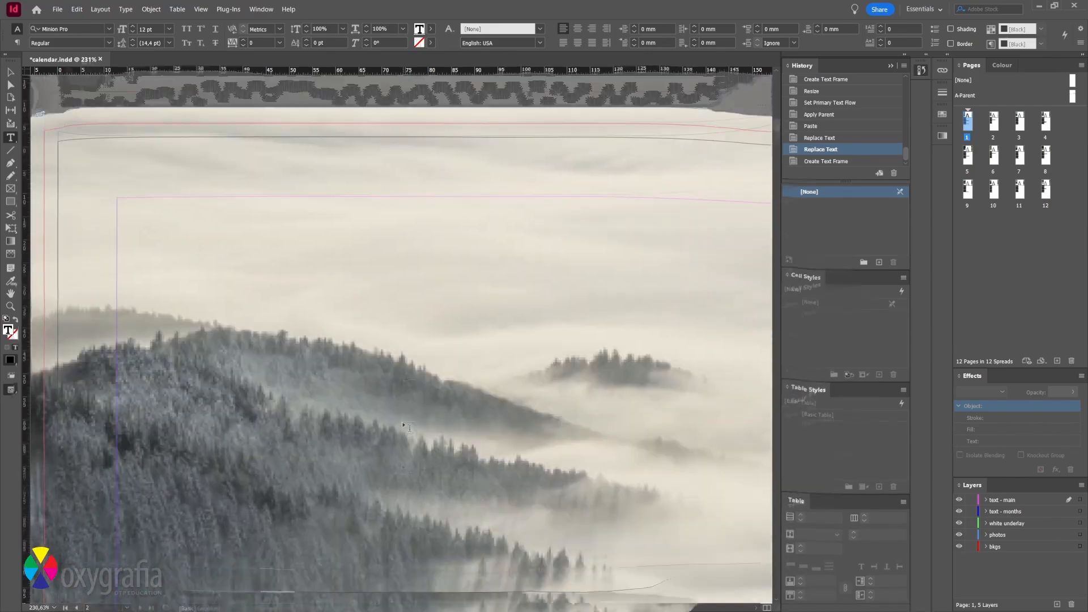
pyautogui.scroll(-6, 403, 434)
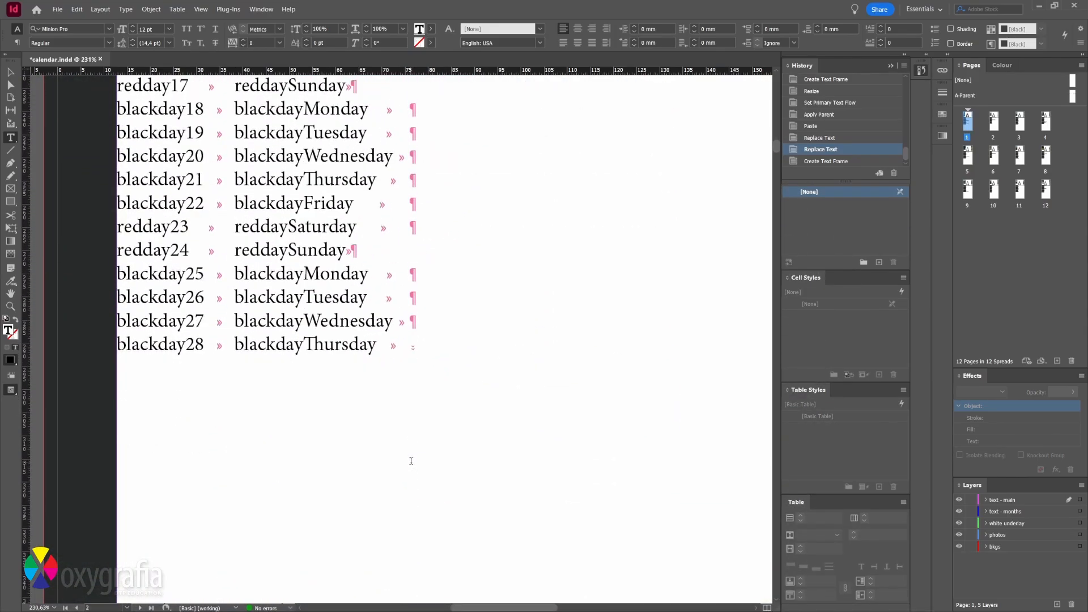
pyautogui.moveTo(397, 333)
pyautogui.mouseDown()
pyautogui.moveTo(388, 336)
pyautogui.moveTo(398, 358)
pyautogui.moveTo(414, 343)
pyautogui.mouseUp()
pyautogui.press('Escape')
# Check the month endings on the following pages, from page 3 onward, for their frame breaks
pyautogui.scroll(-20, 337, 397)
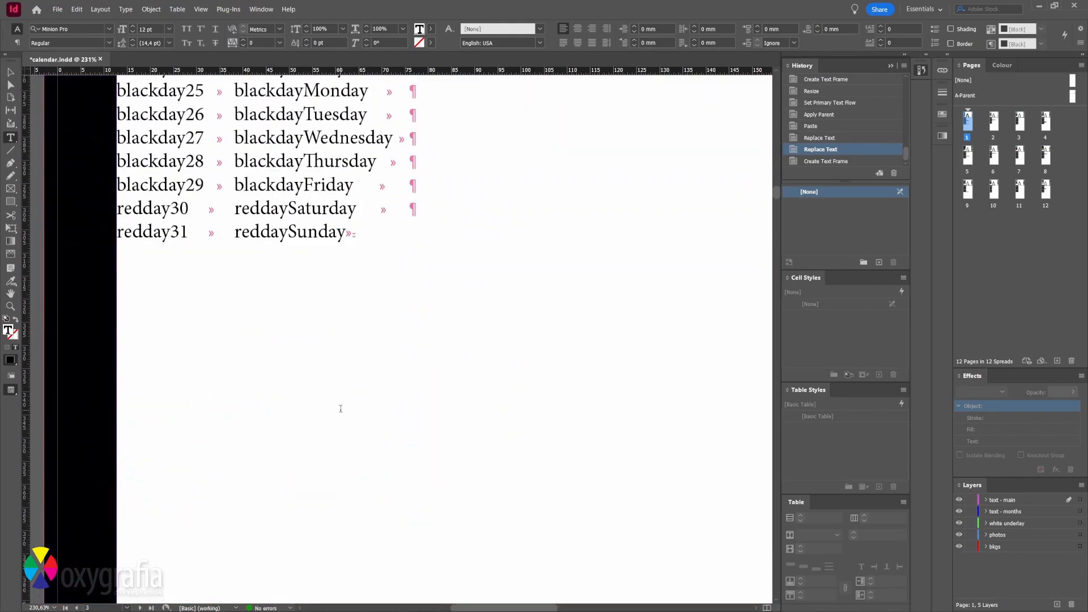
pyautogui.scroll(-20, 372, 404)
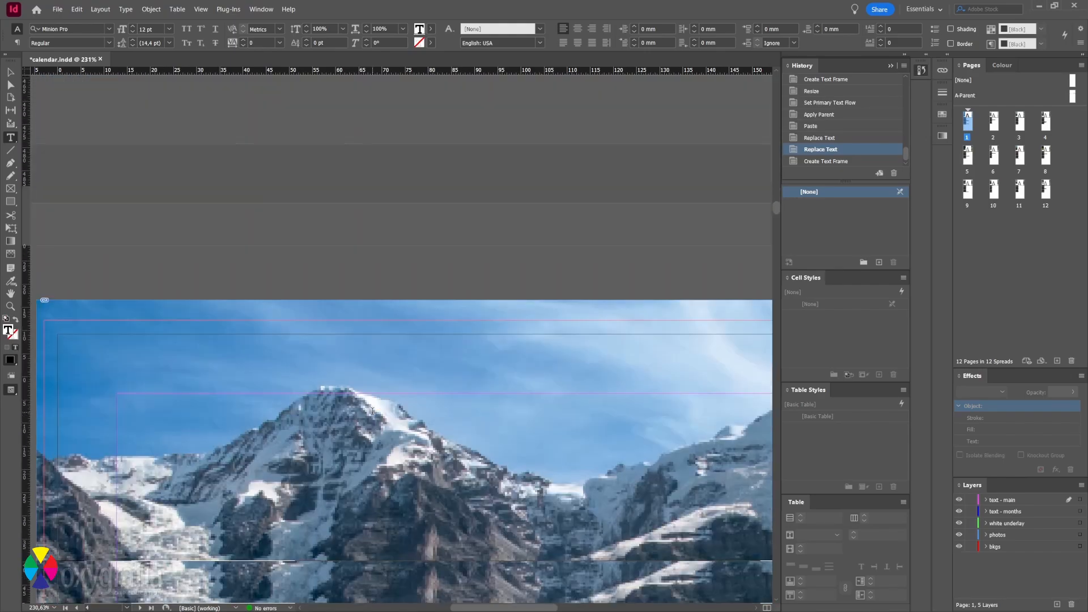
pyautogui.scroll(-6, 378, 419)
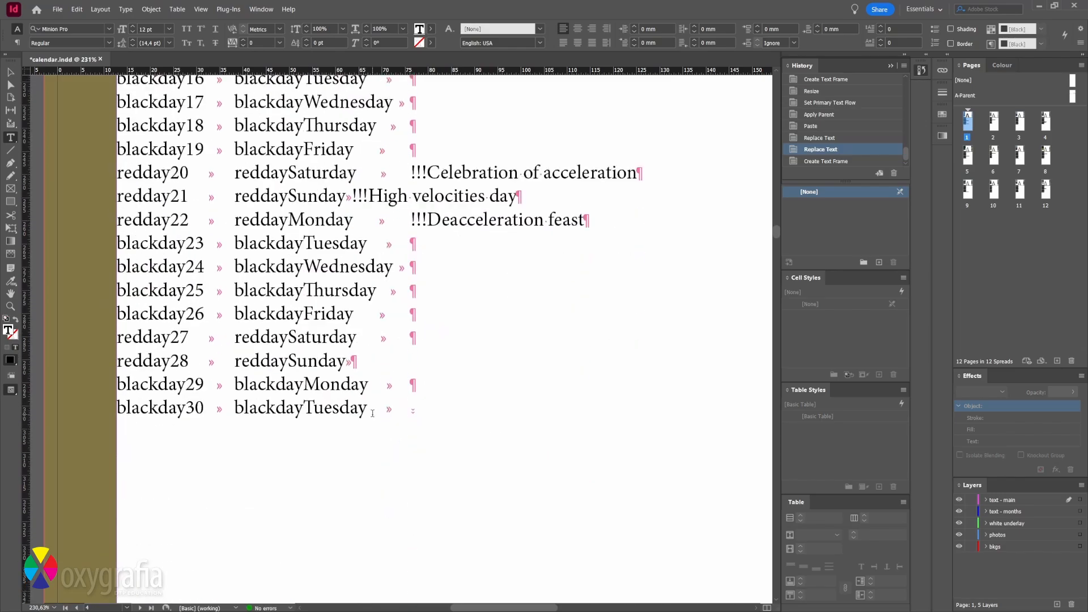
pyautogui.scroll(-20, 383, 436)
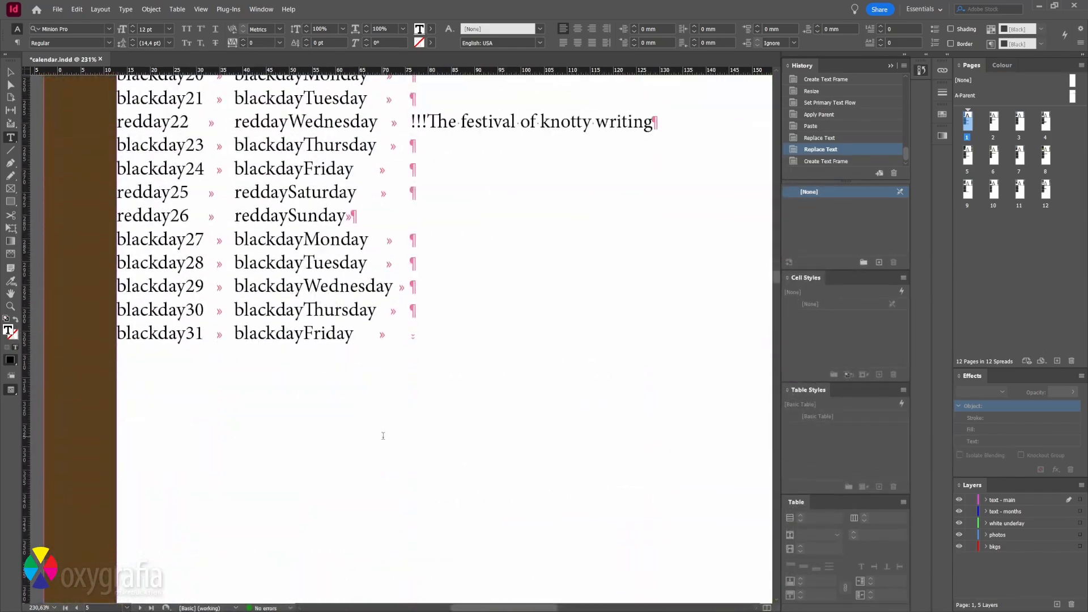
pyautogui.scroll(-15, 383, 430)
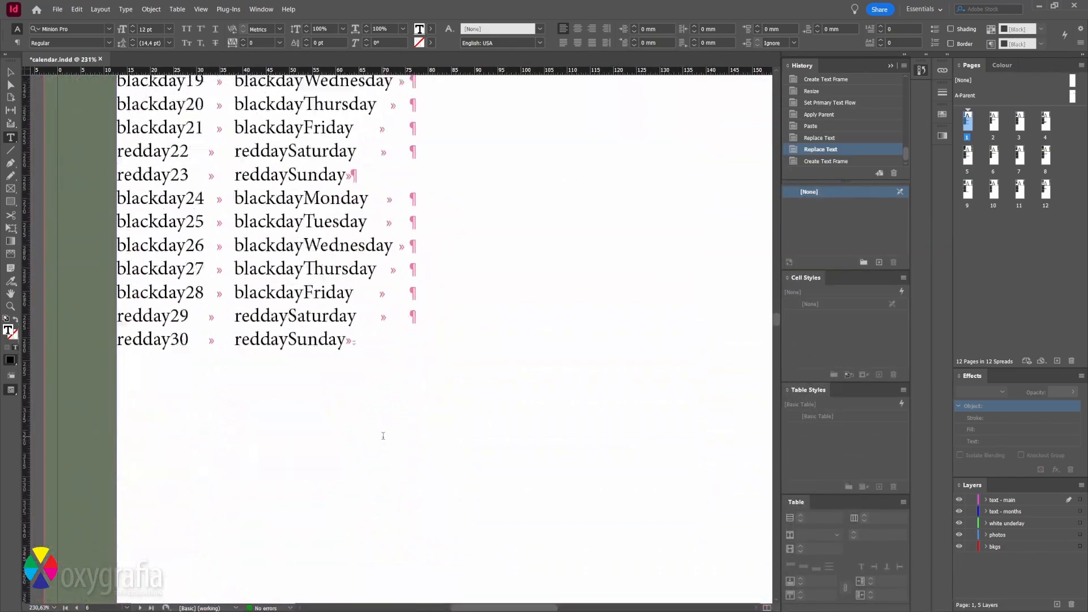
pyautogui.scroll(-20, 381, 437)
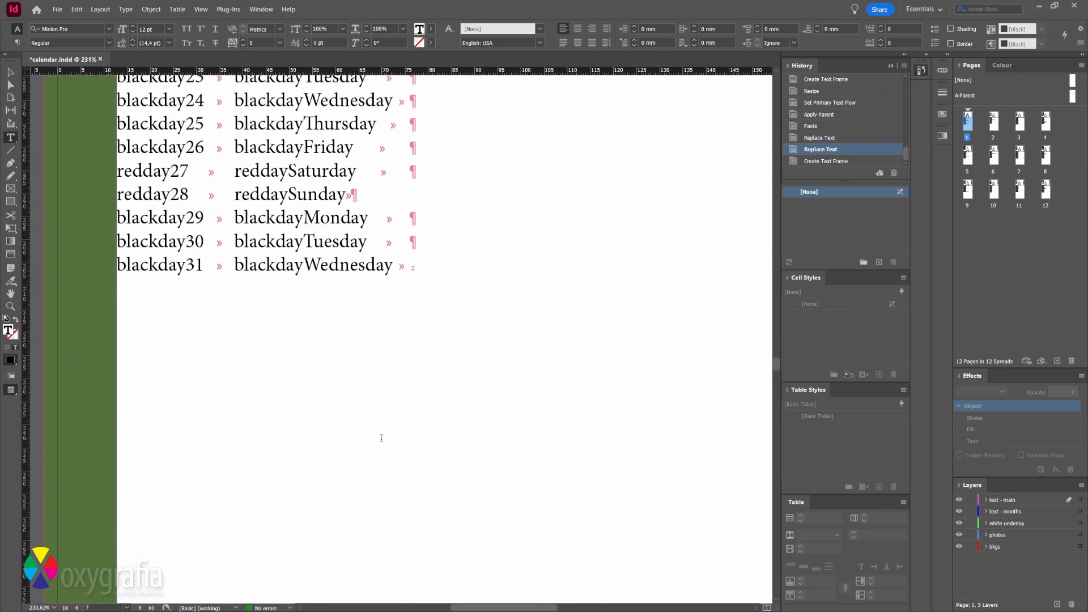
pyautogui.scroll(-20, 381, 438)
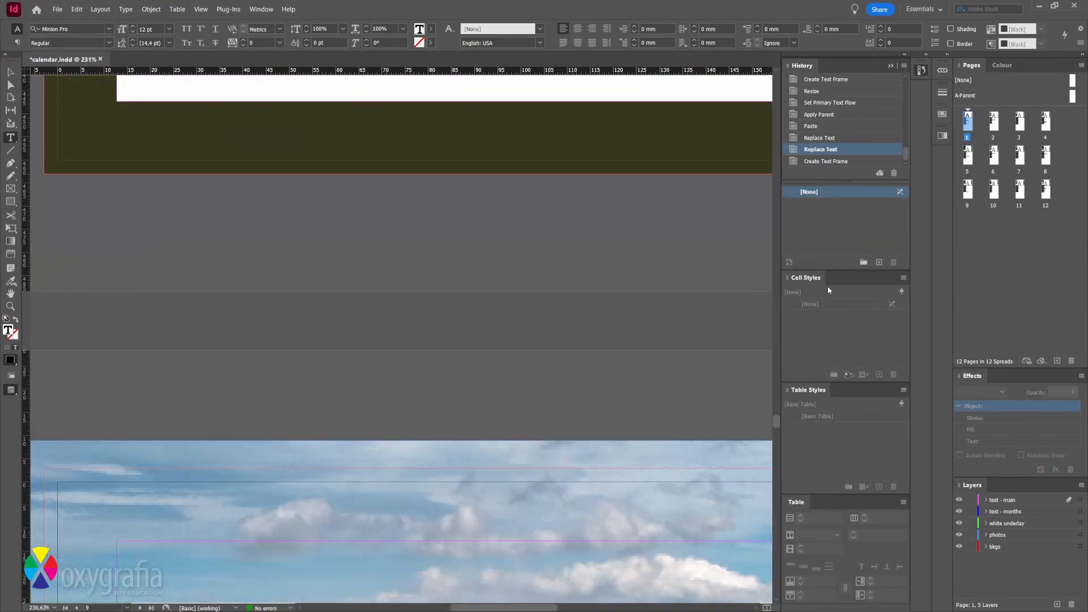
# Delete the empty paragraph at the story's end, after blackday31 on page 12, and leave text editing
pyautogui.scroll(-20, 423, 351)
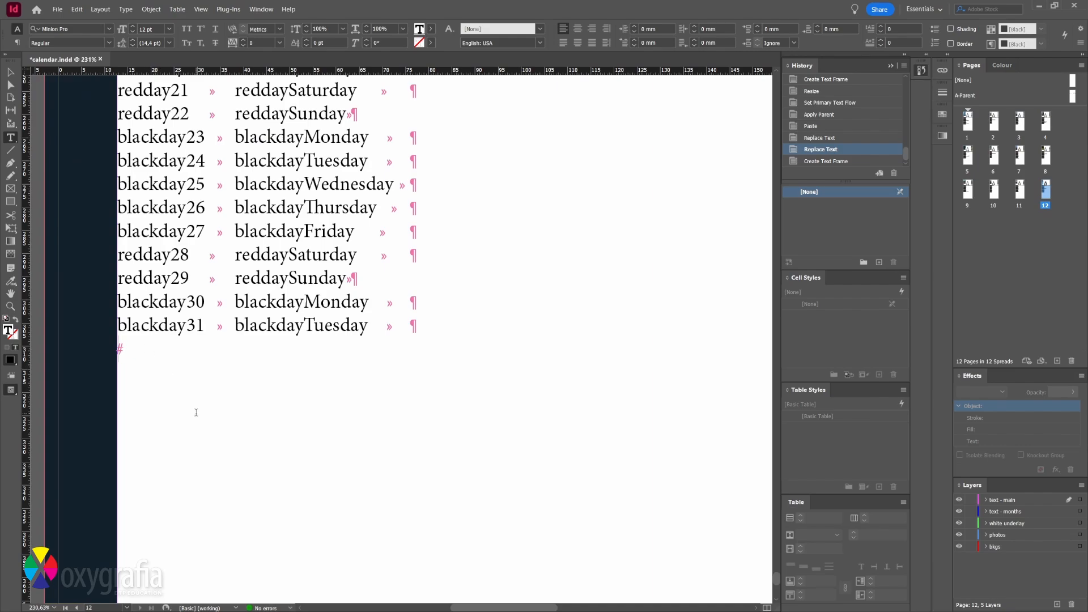
pyautogui.press('BackSpace')
pyautogui.press('Escape')
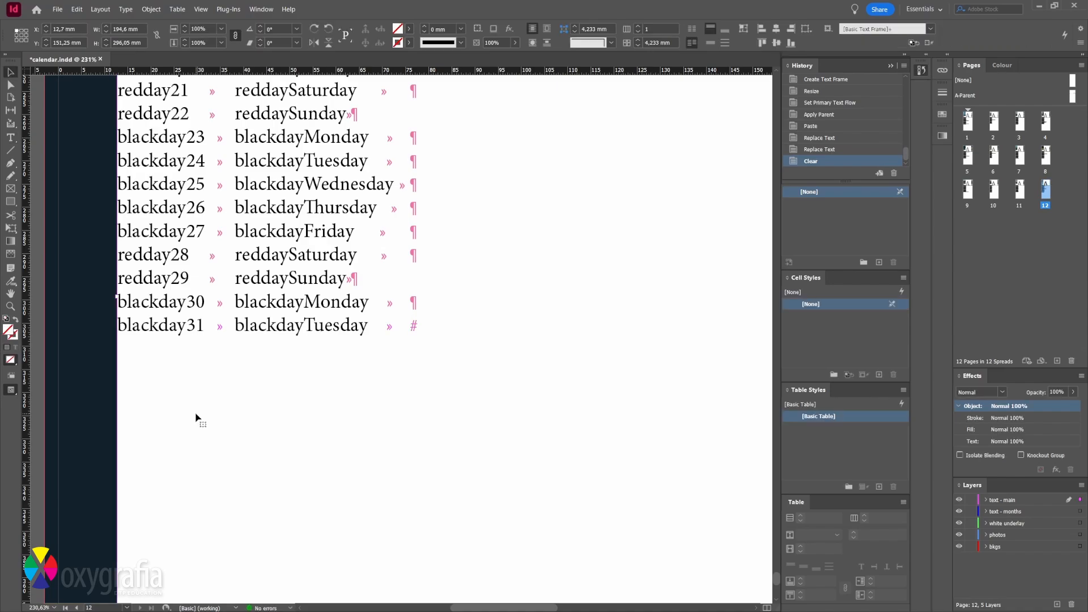
# Examine the text thread linking the January frame to the February frame, then deselect the frame
pyautogui.hotkey('ctrl', '0')
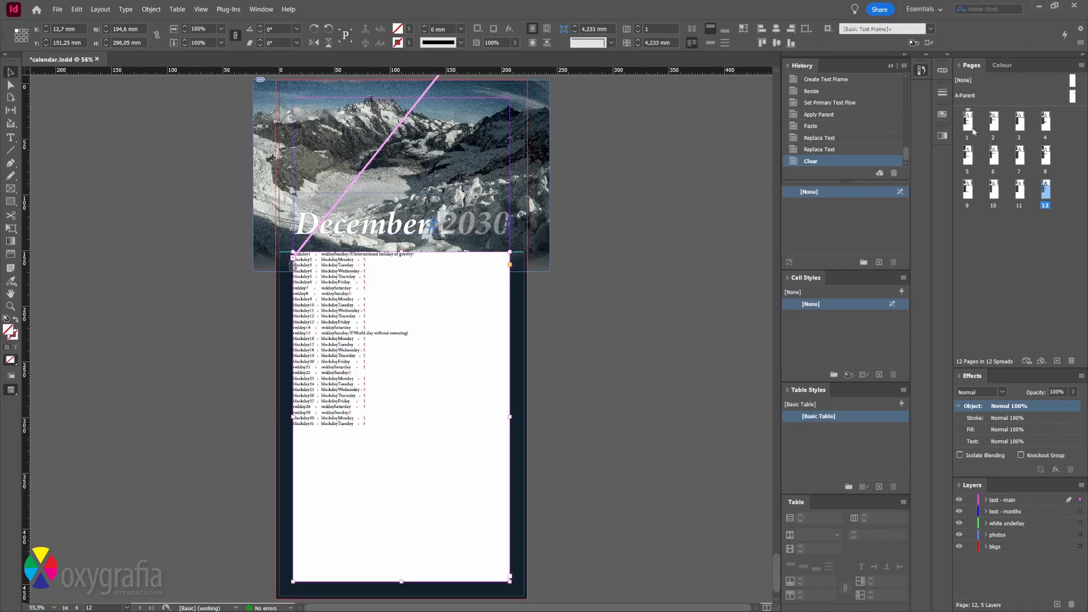
pyautogui.hotkey('ctrl', 'shift', 'pageup')
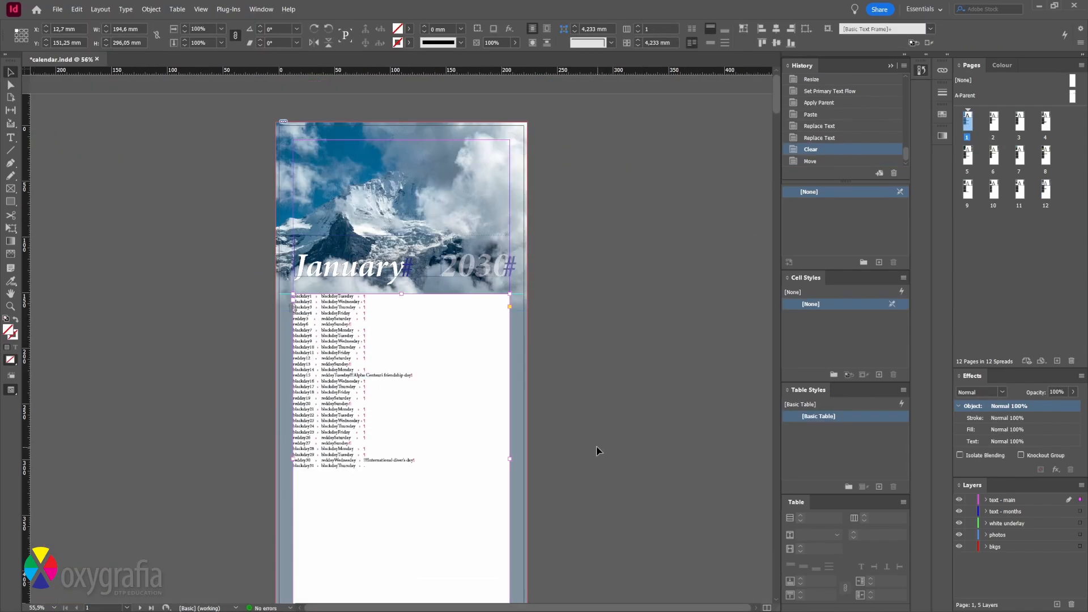
pyautogui.scroll(-7, 597, 448)
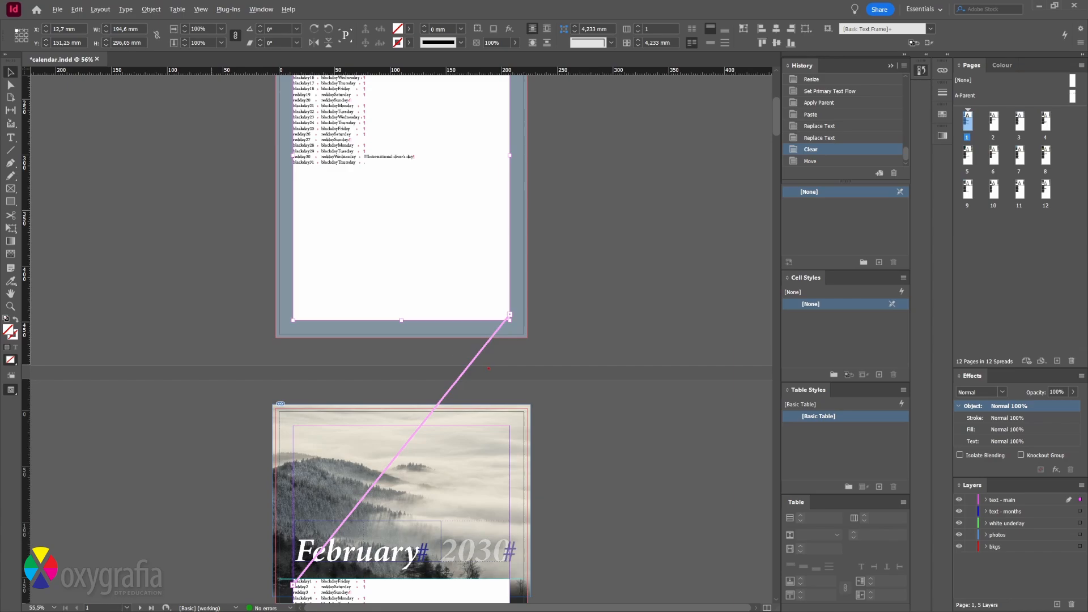
pyautogui.moveTo(495, 366)
pyautogui.mouseDown()
pyautogui.moveTo(472, 352)
pyautogui.moveTo(455, 369)
pyautogui.moveTo(424, 431)
pyautogui.moveTo(355, 509)
pyautogui.mouseUp()
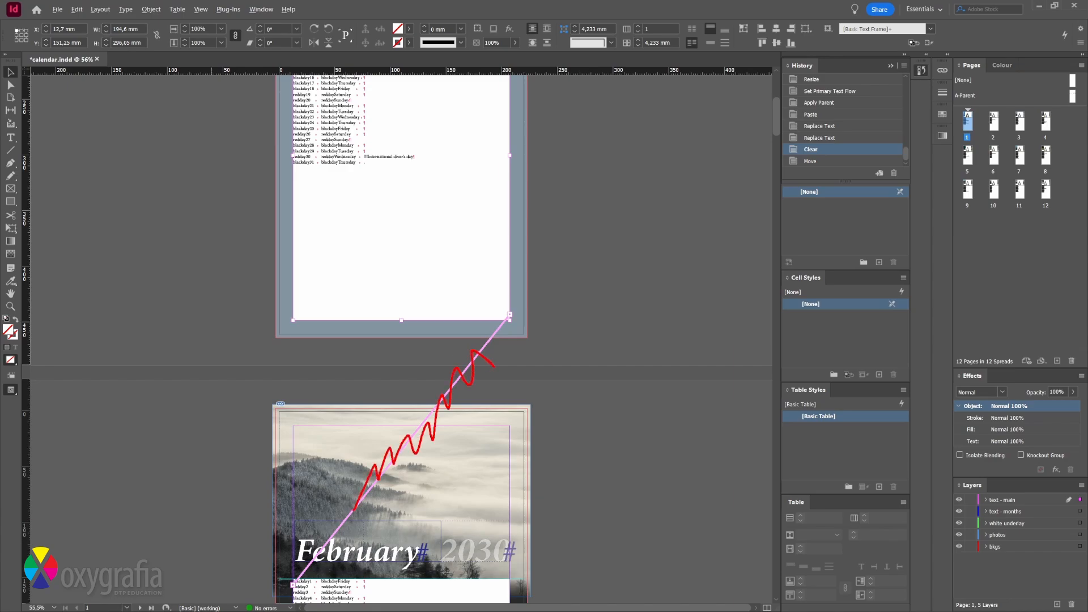
pyautogui.press('Escape')
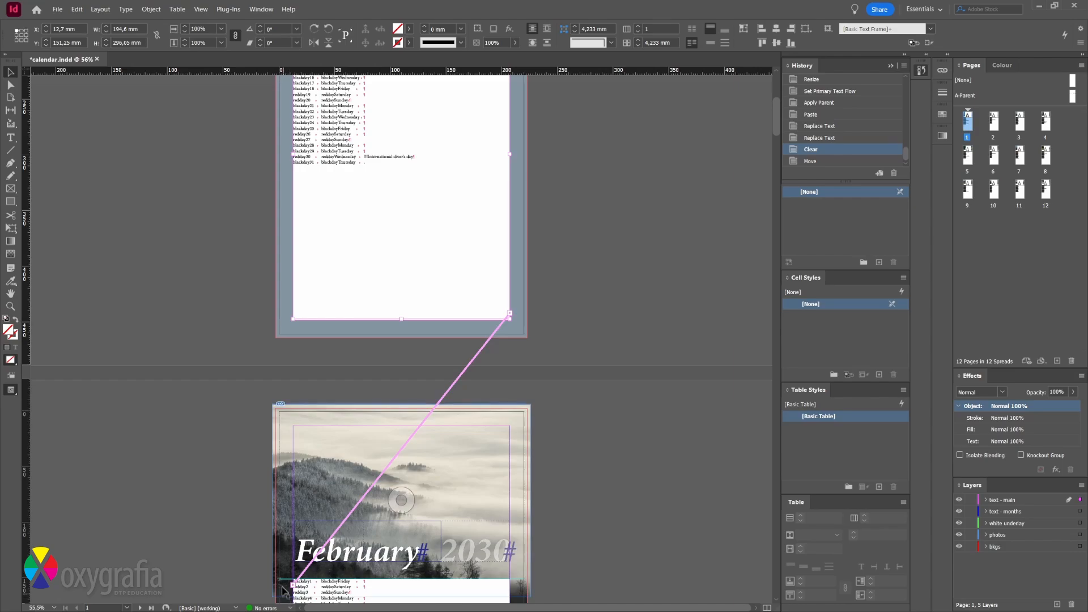
pyautogui.click(573, 341)
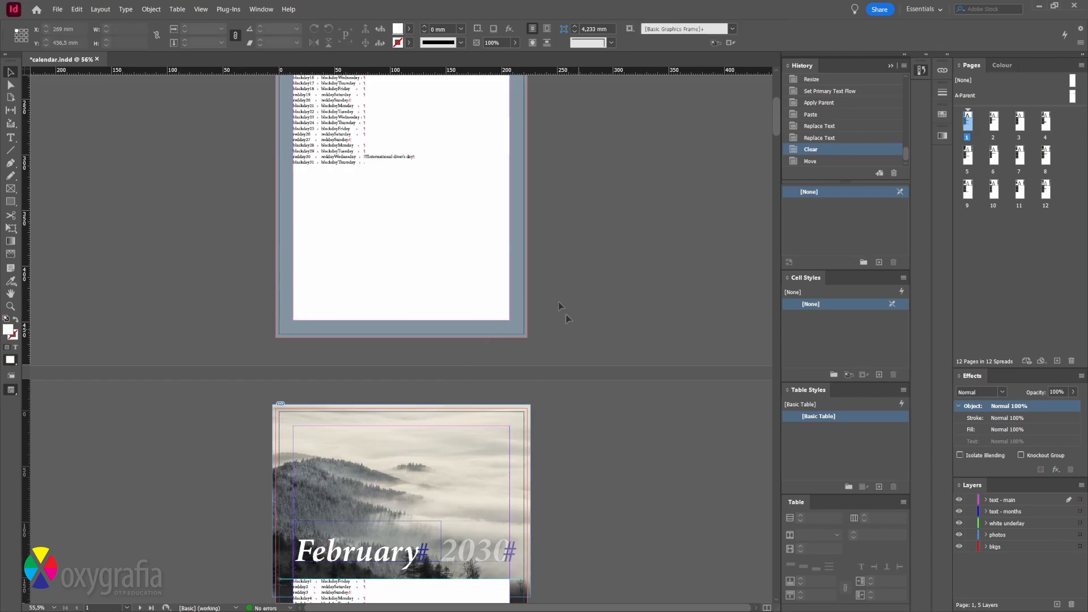
# Open the Scripts utility and list its Community scripts
pyautogui.click(261, 9)
pyautogui.moveTo(310, 351)
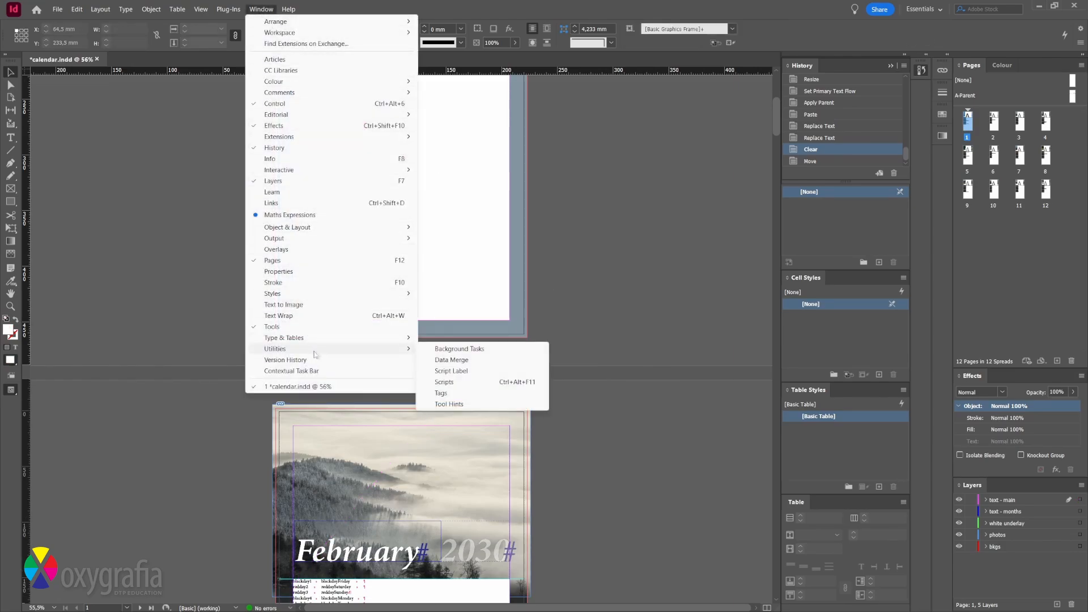
pyautogui.click(459, 382)
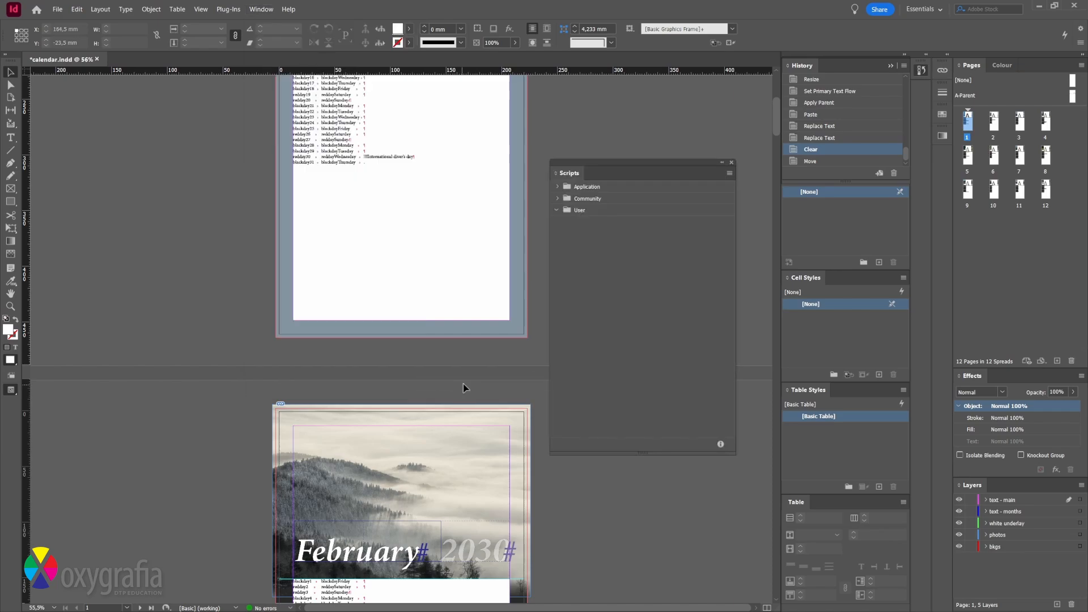
pyautogui.click(556, 199)
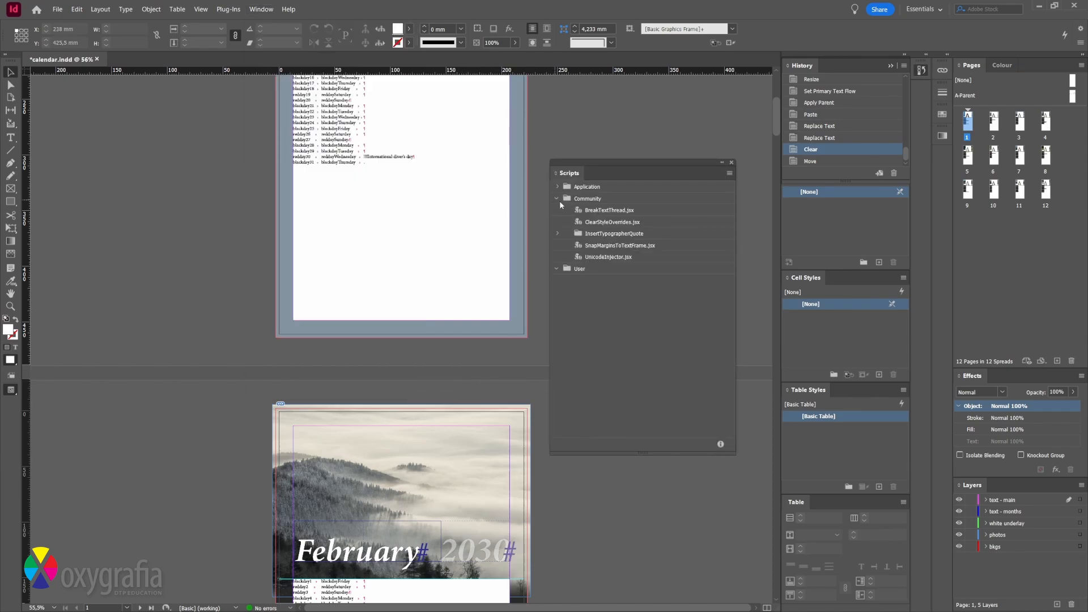
# Run BreakTextThread.jsx on the January text frame for all frames in the selected story, and dock the Scripts utility away
pyautogui.click(604, 215)
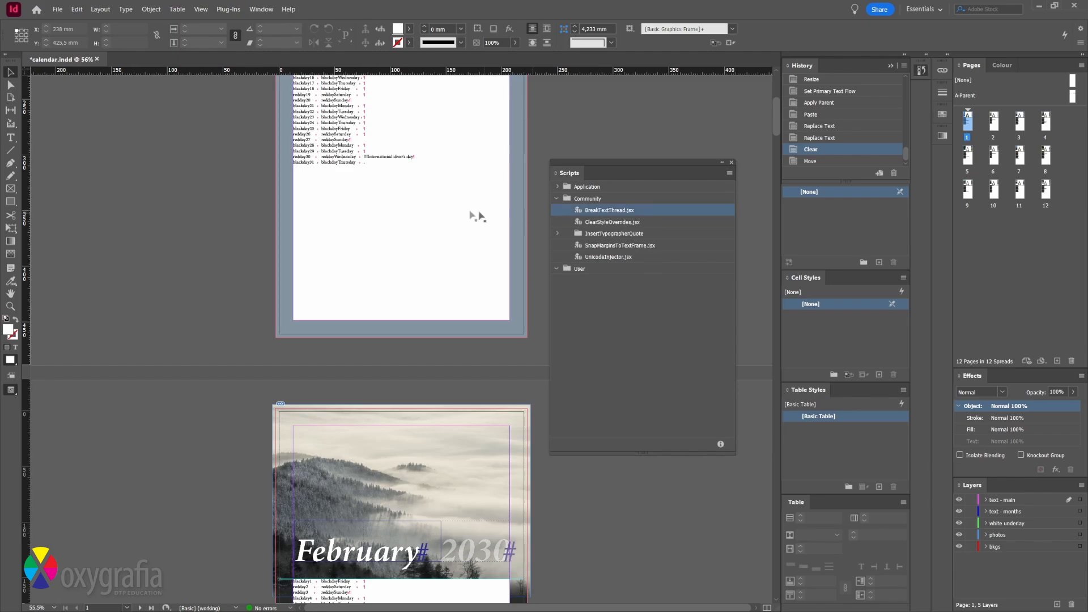
pyautogui.click(448, 217)
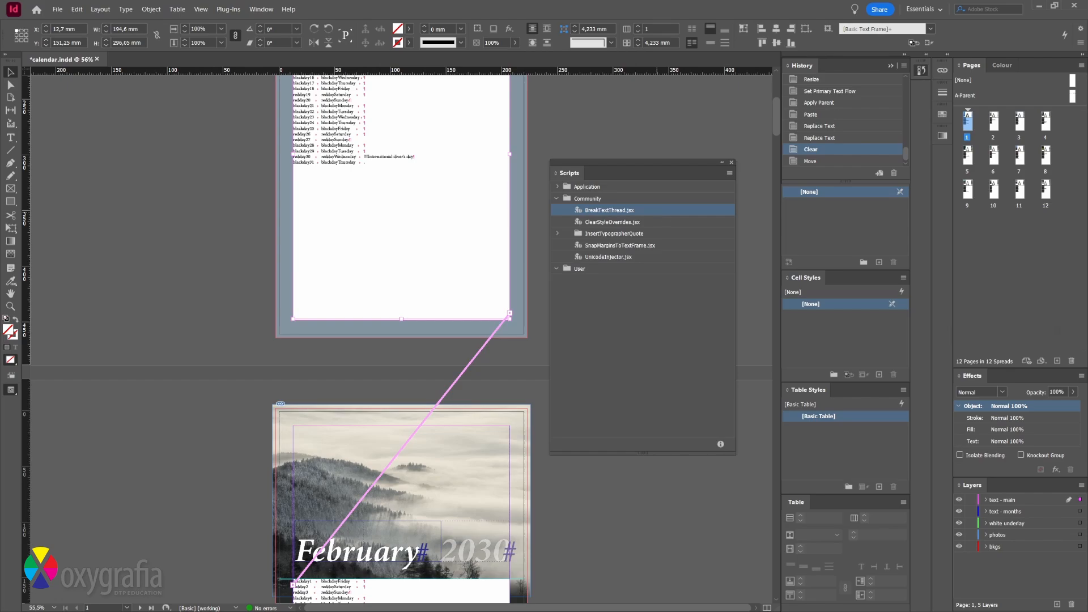
pyautogui.doubleClick(609, 210)
pyautogui.click(630, 355)
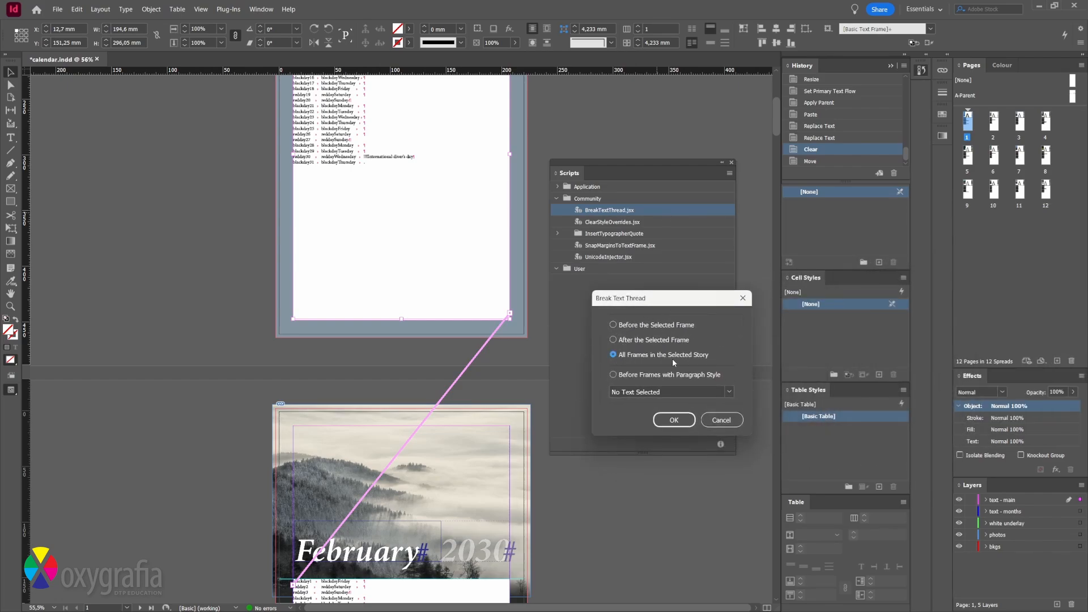
pyautogui.click(684, 420)
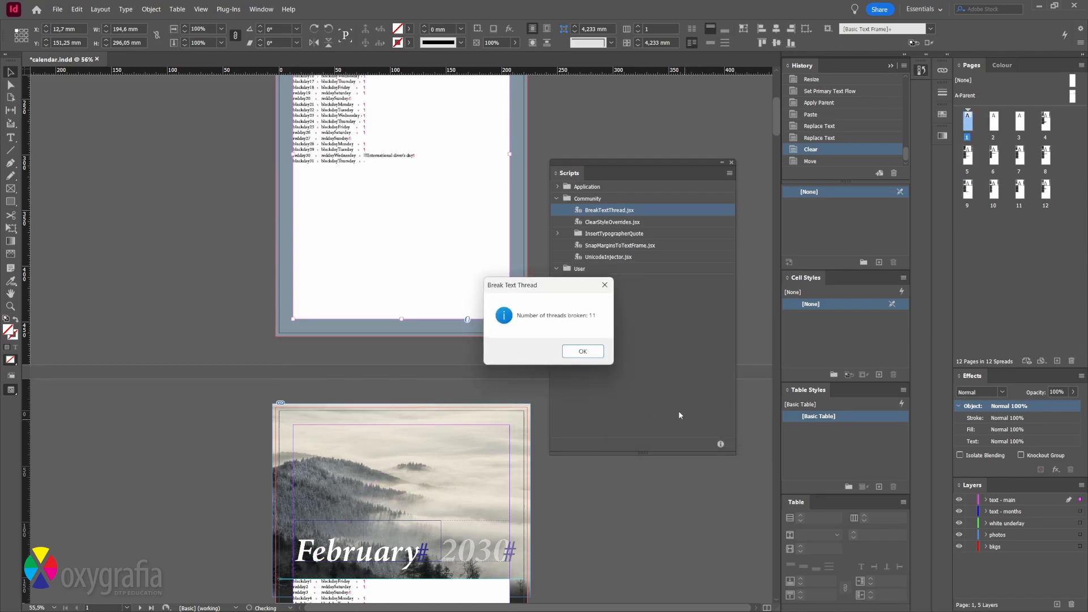
pyautogui.click(594, 354)
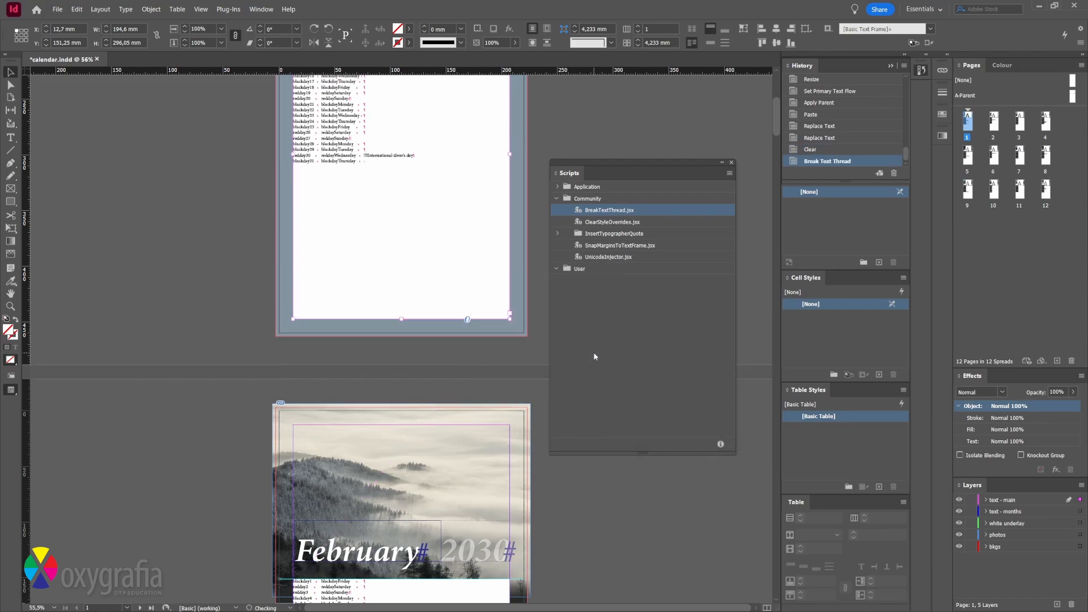
pyautogui.moveTo(578, 174); pyautogui.dragTo(921, 91)
# Check the month text frames from February on page 2 through December on page 12 for remaining thread links
pyautogui.click(589, 186)
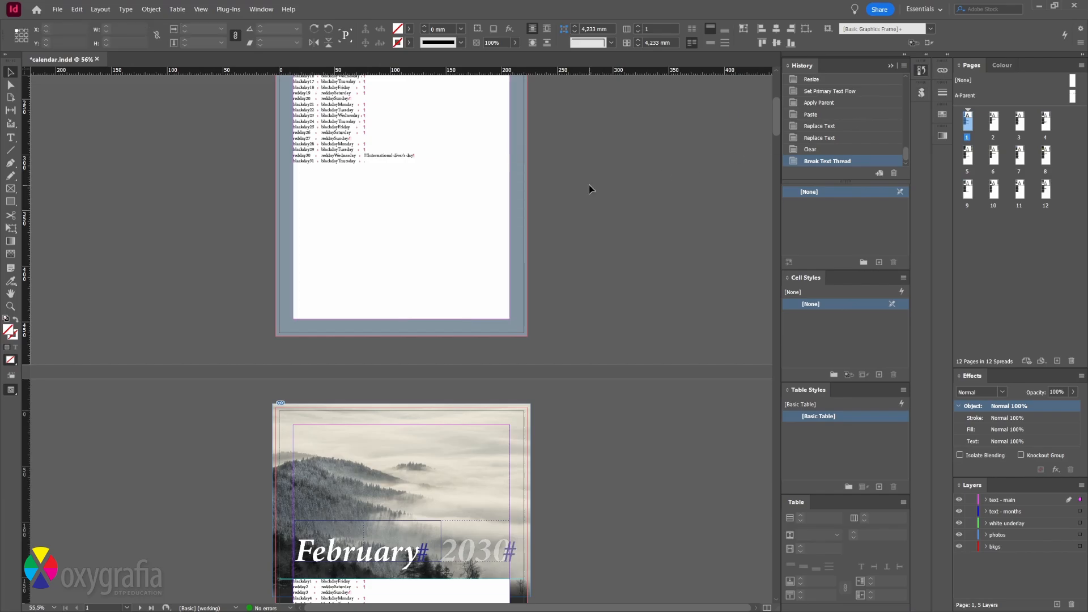
pyautogui.scroll(-6, 505, 352)
pyautogui.click(415, 412)
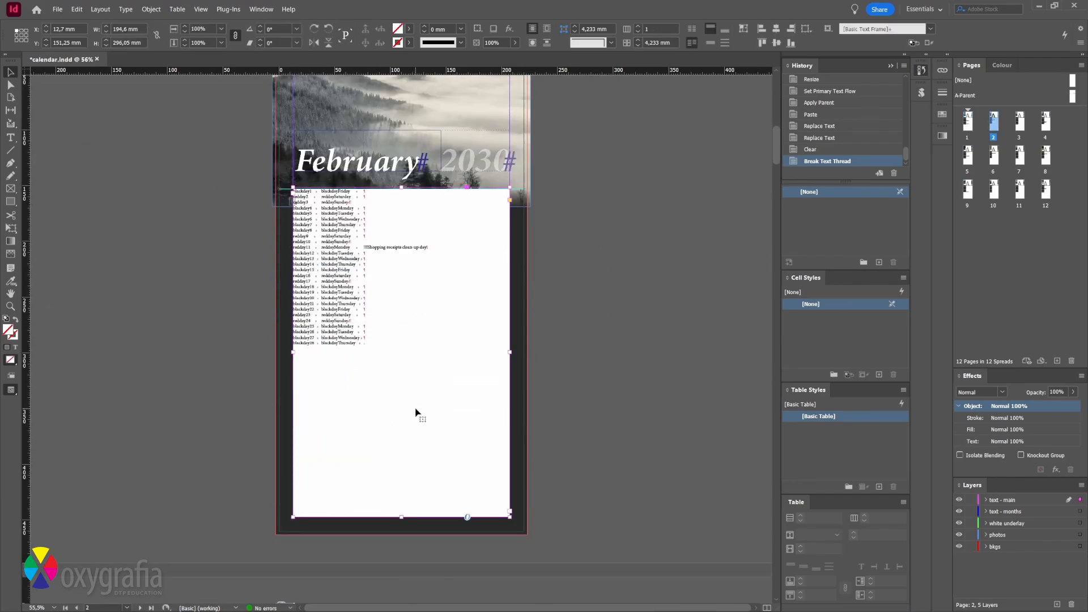
pyautogui.scroll(-5, 415, 412)
pyautogui.click(415, 412)
pyautogui.scroll(-4, 415, 413)
pyautogui.click(416, 464)
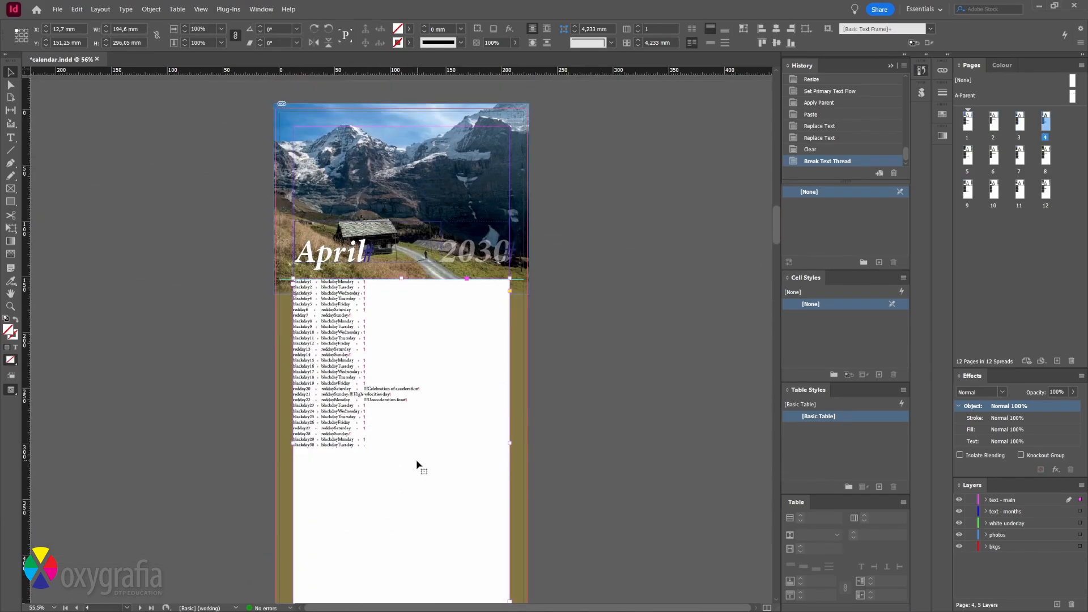
pyautogui.scroll(-11, 417, 464)
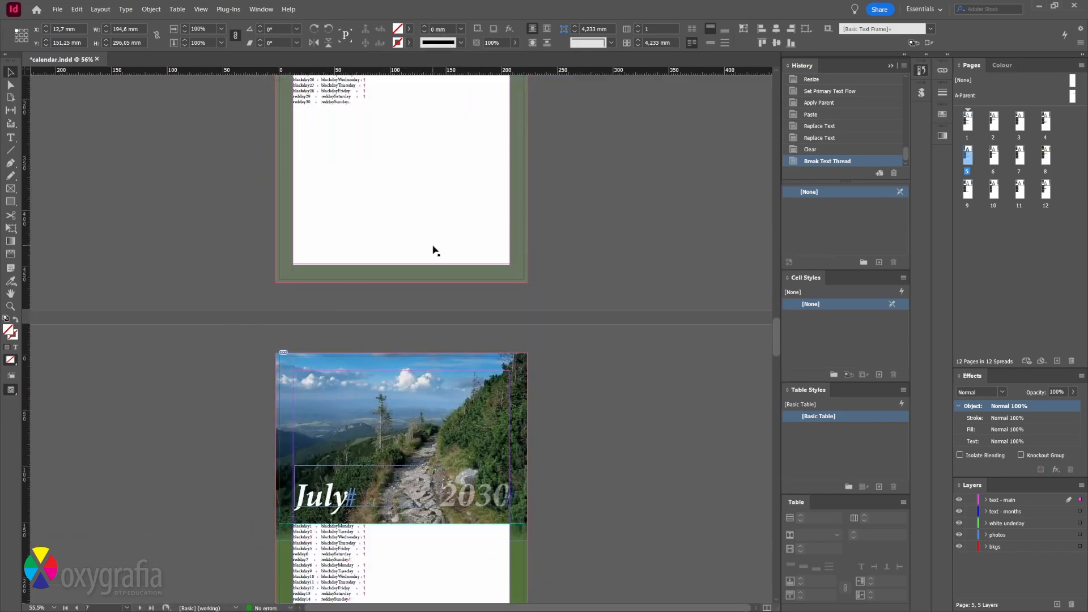
pyautogui.scroll(-8, 433, 249)
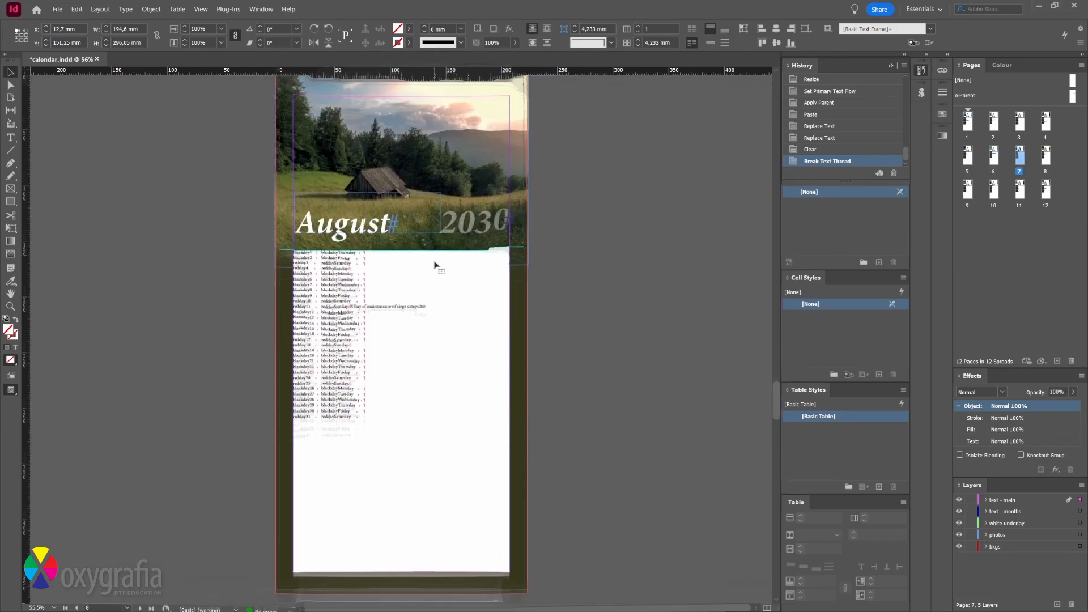
pyautogui.scroll(-4, 435, 266)
pyautogui.click(437, 260)
pyautogui.scroll(-5, 437, 260)
pyautogui.click(430, 318)
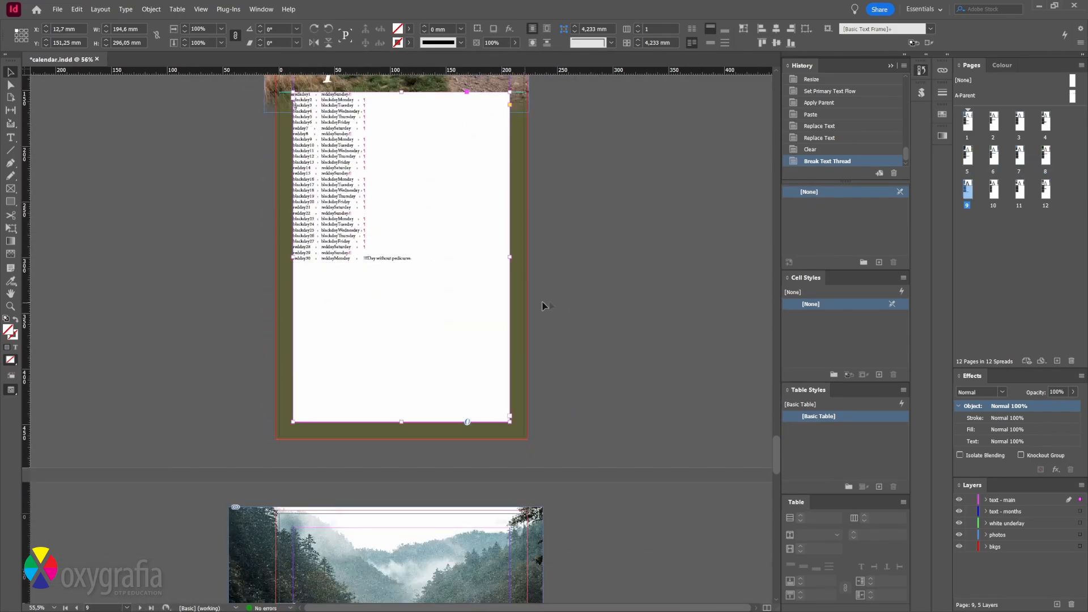
pyautogui.scroll(-5, 592, 303)
pyautogui.scroll(-3, 495, 307)
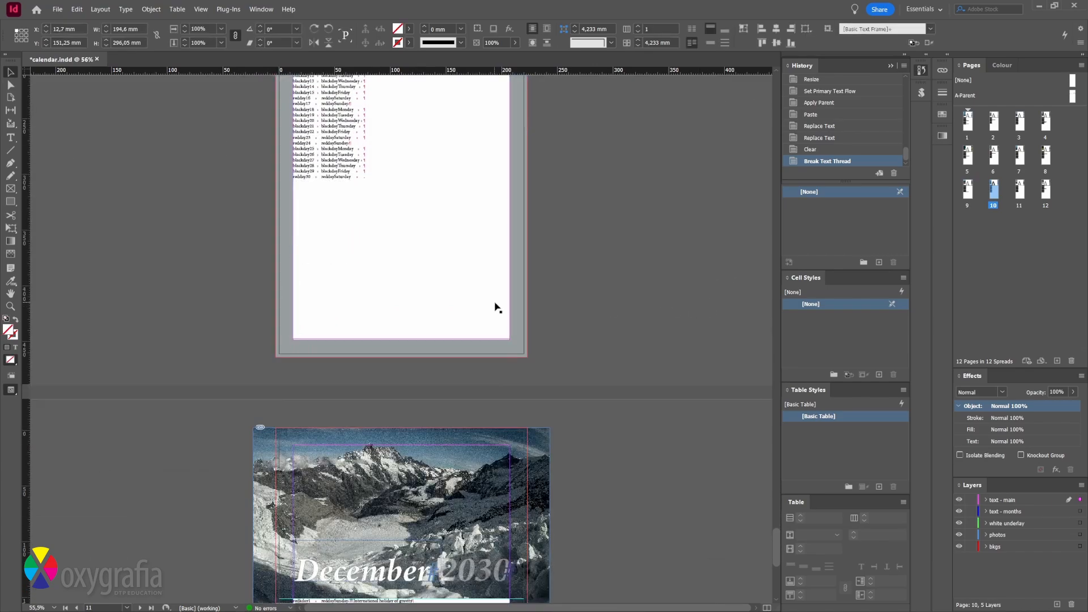
pyautogui.scroll(-3, 622, 318)
pyautogui.click(644, 376)
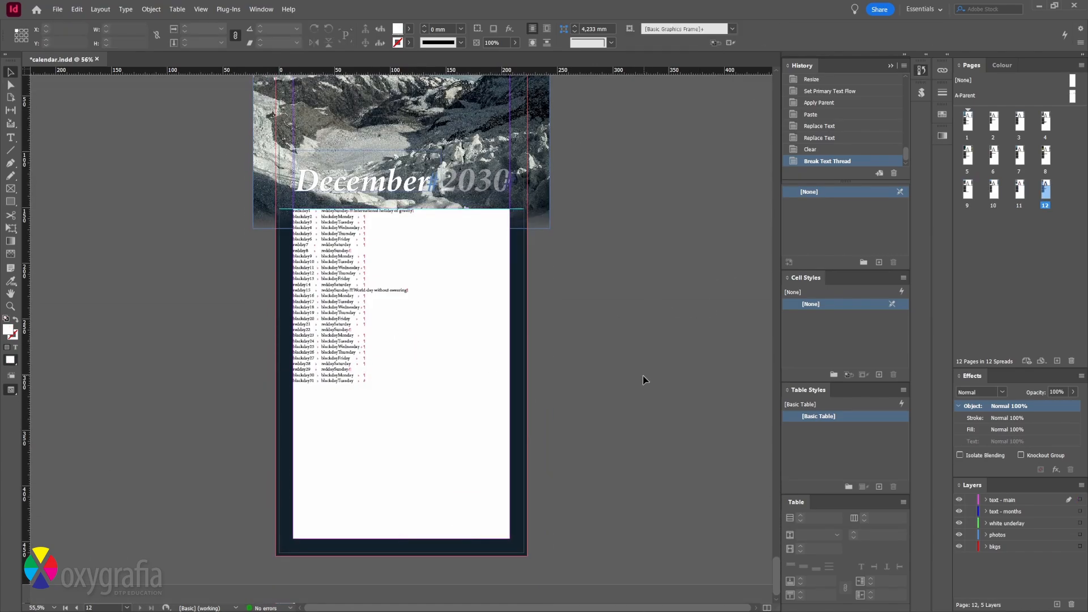
# Try converting all of January's day text on page 1 to a table, inspect its last rows, and undo the conversion
pyautogui.doubleClick(967, 123)
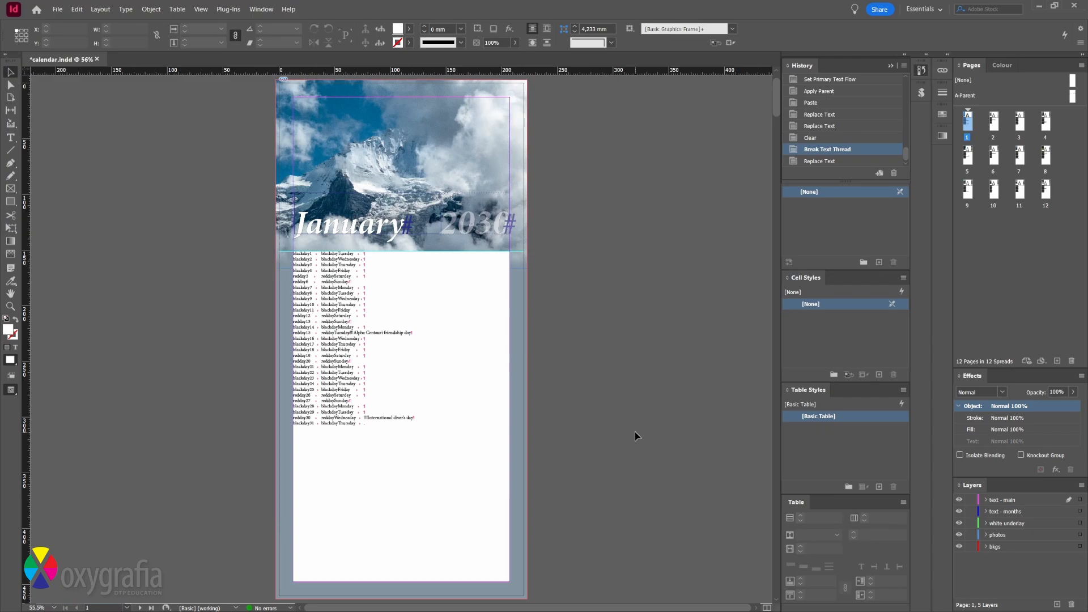
pyautogui.click(526, 394)
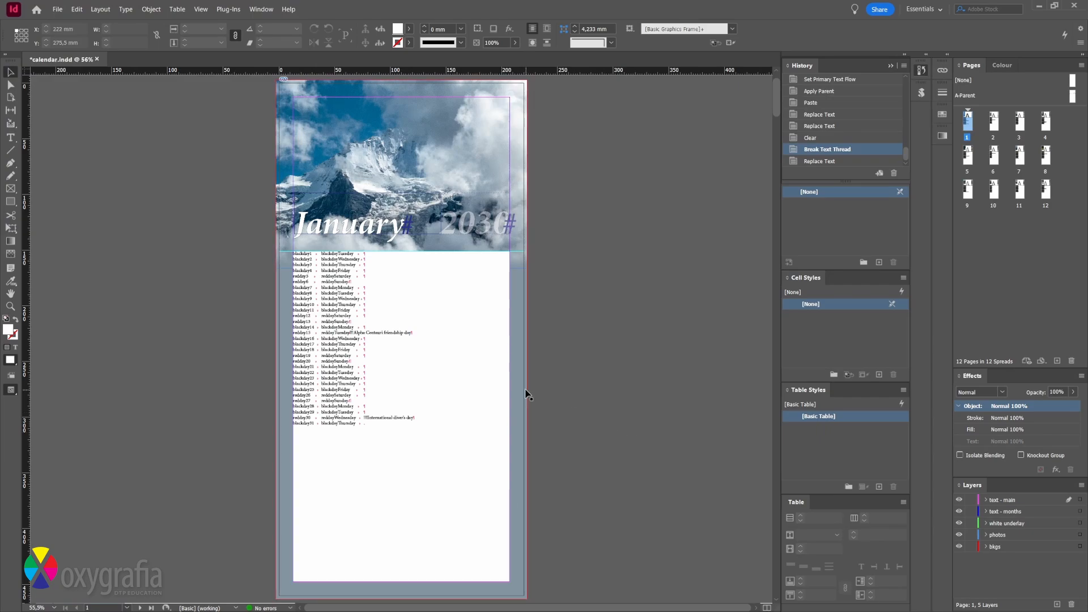
pyautogui.press('t')
pyautogui.click(351, 357)
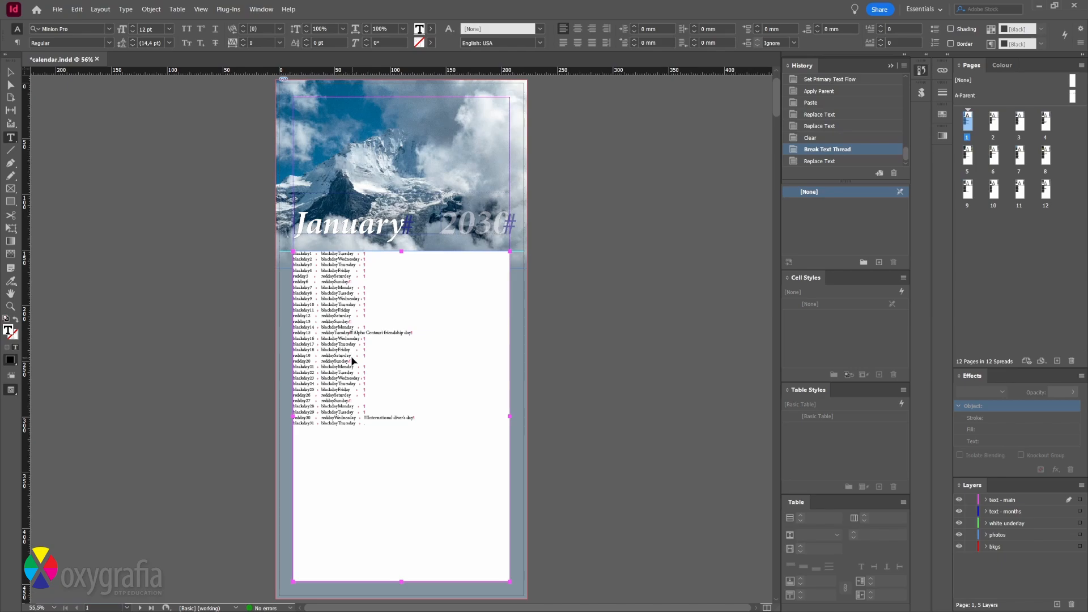
pyautogui.hotkey('ctrl', 'a')
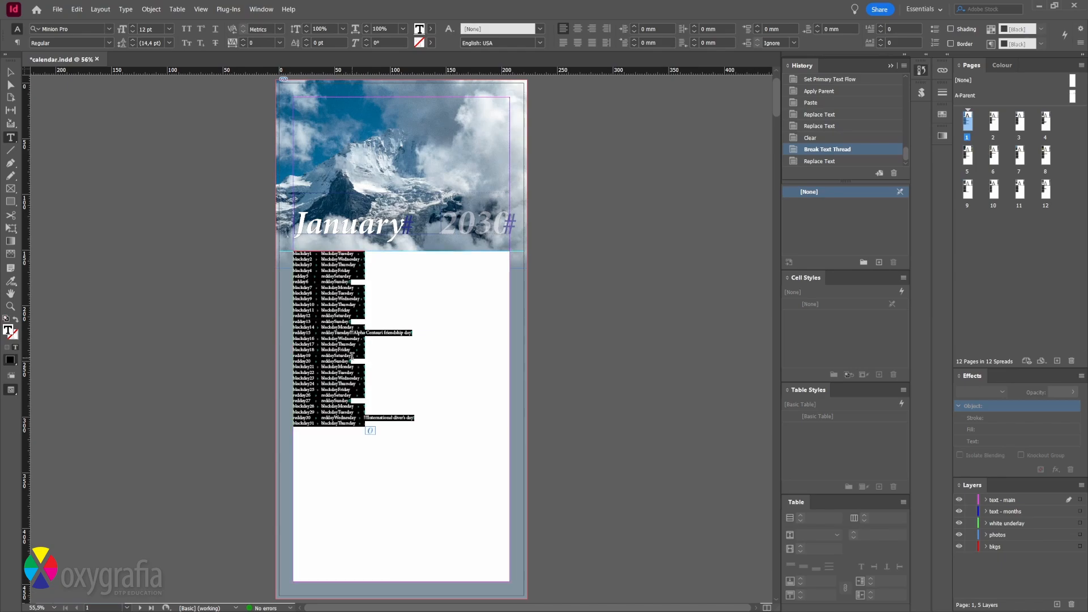
pyautogui.click(177, 9)
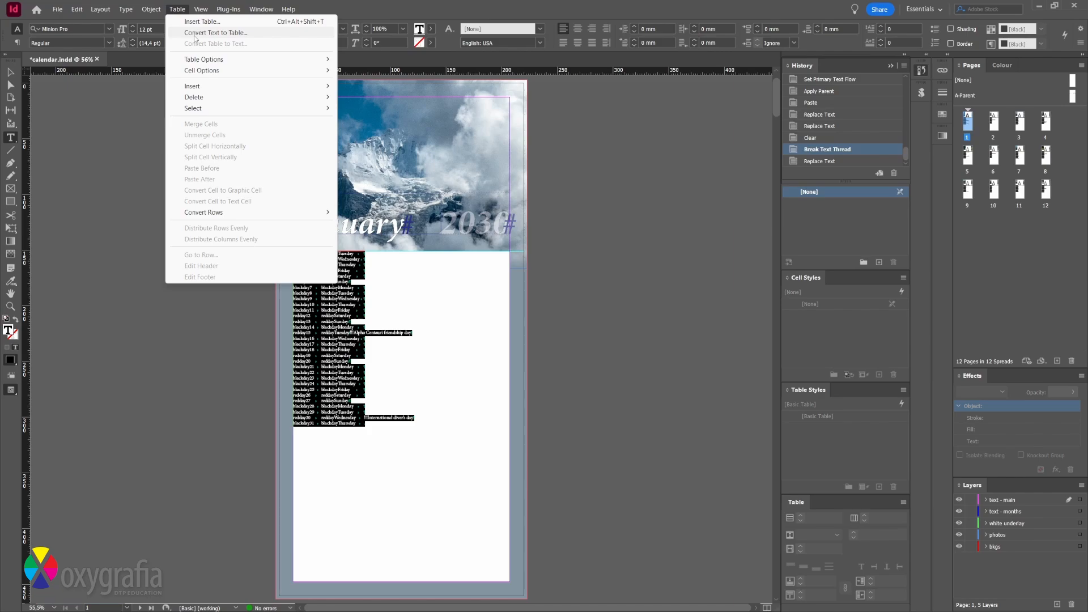
pyautogui.click(194, 35)
pyautogui.click(634, 291)
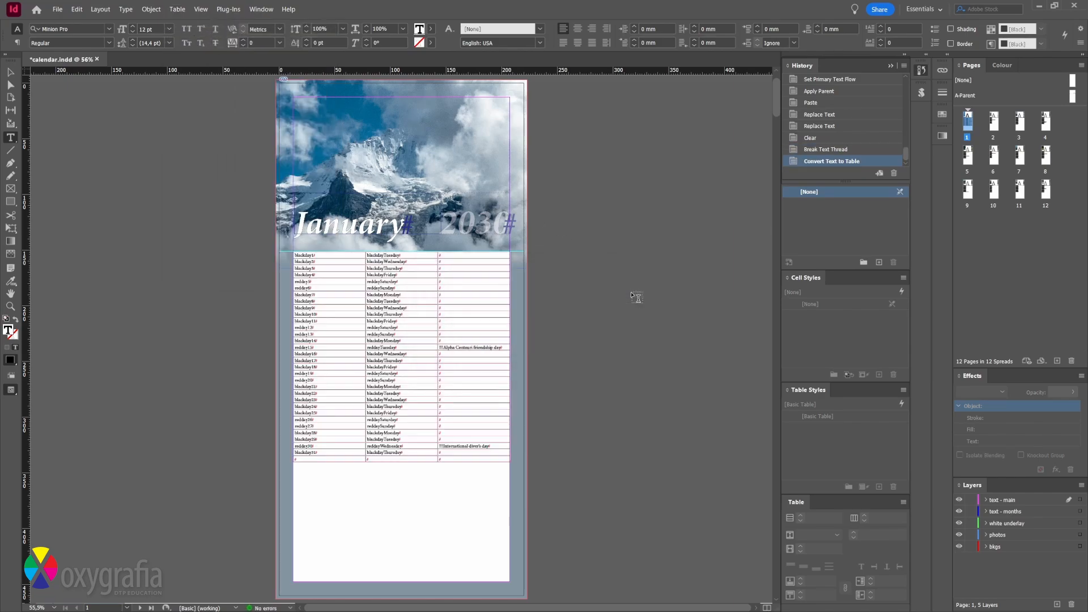
pyautogui.press('Escape')
pyautogui.moveTo(281, 484); pyautogui.dragTo(538, 427)
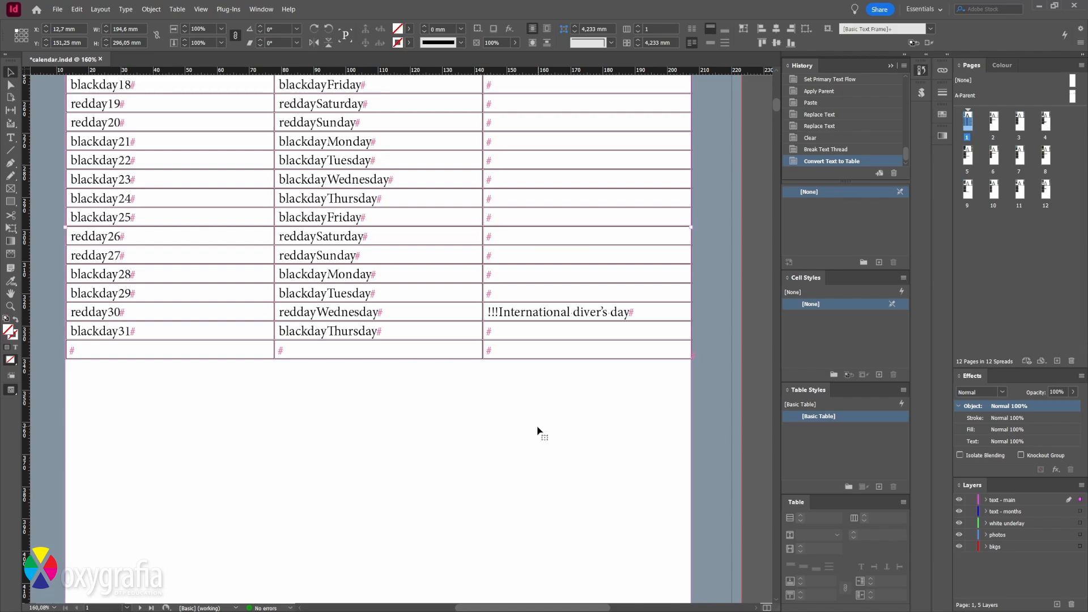
pyautogui.hotkey('ctrl', 'z')
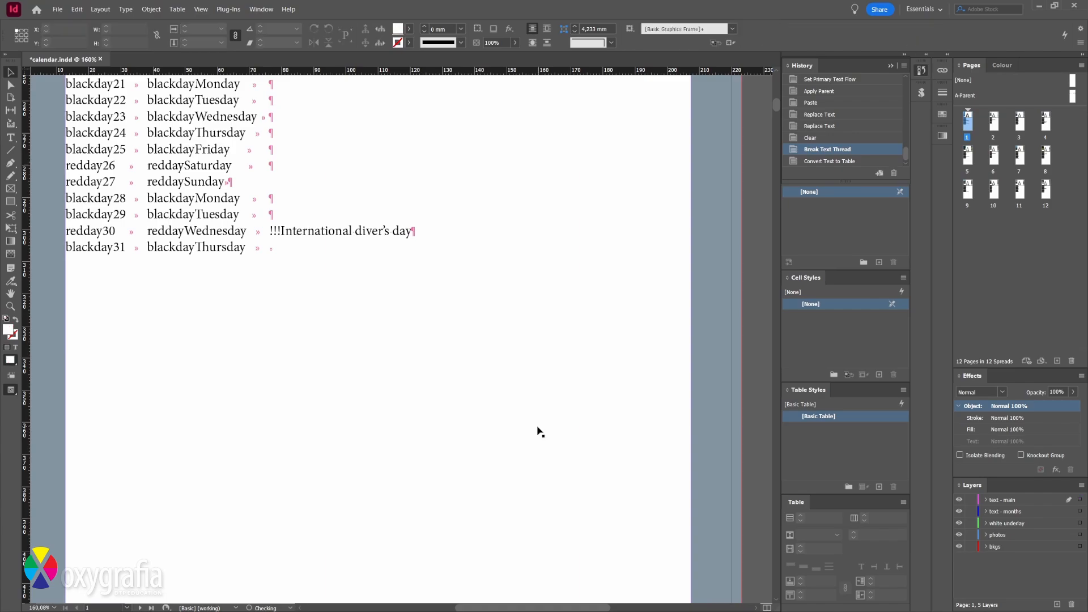
# Examine the hidden break character after blackday31 at the end of January's text up close
pyautogui.hotkey('ctrl', 'space')
pyautogui.moveTo(342, 289); pyautogui.dragTo(231, 228)
pyautogui.moveTo(276, 271); pyautogui.dragTo(324, 321)
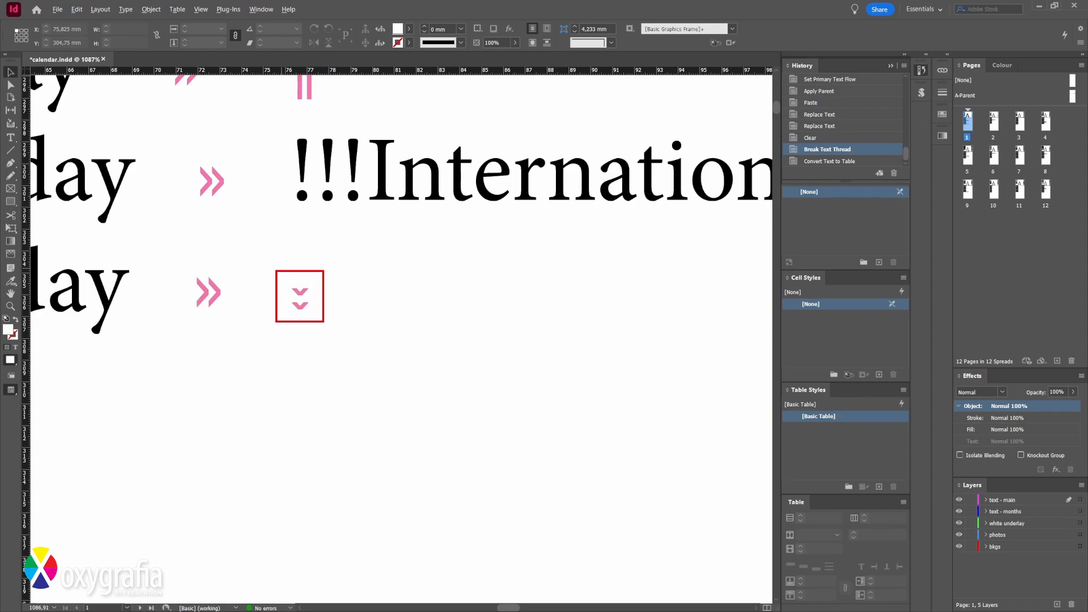
pyautogui.press('Escape')
pyautogui.hotkey('ctrl', '-')
pyautogui.hotkey('ctrl', '-')
pyautogui.hotkey('ctrl', '-')
pyautogui.hotkey('ctrl', '-')
pyautogui.hotkey('ctrl', '-')
# Set up a Find/Change text query for the frame break character (^R) with an empty replacement
pyautogui.doubleClick(322, 310)
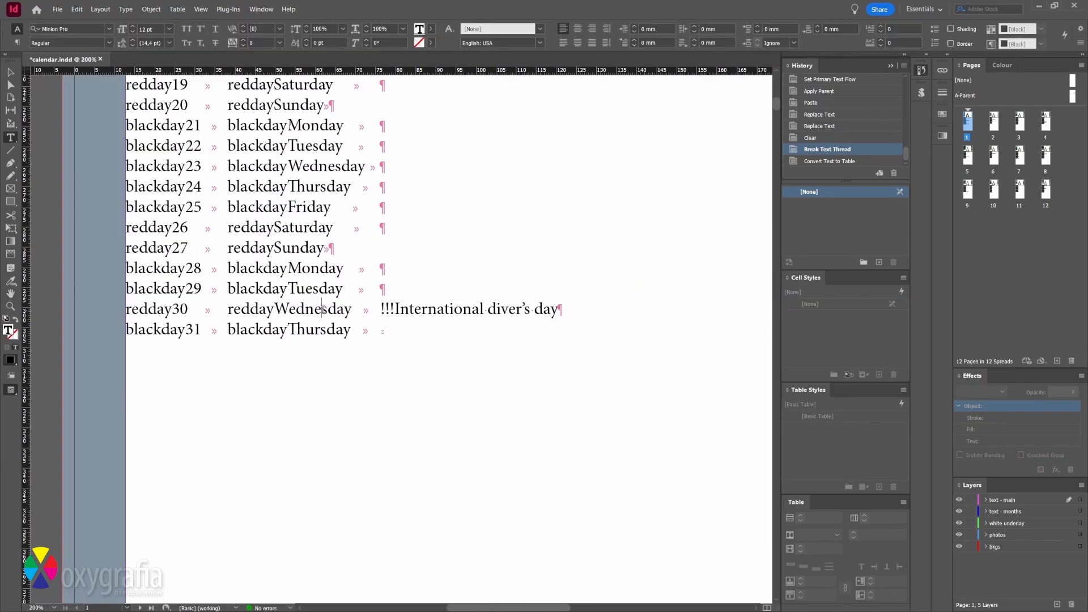
pyautogui.hotkey('ctrl', 'f')
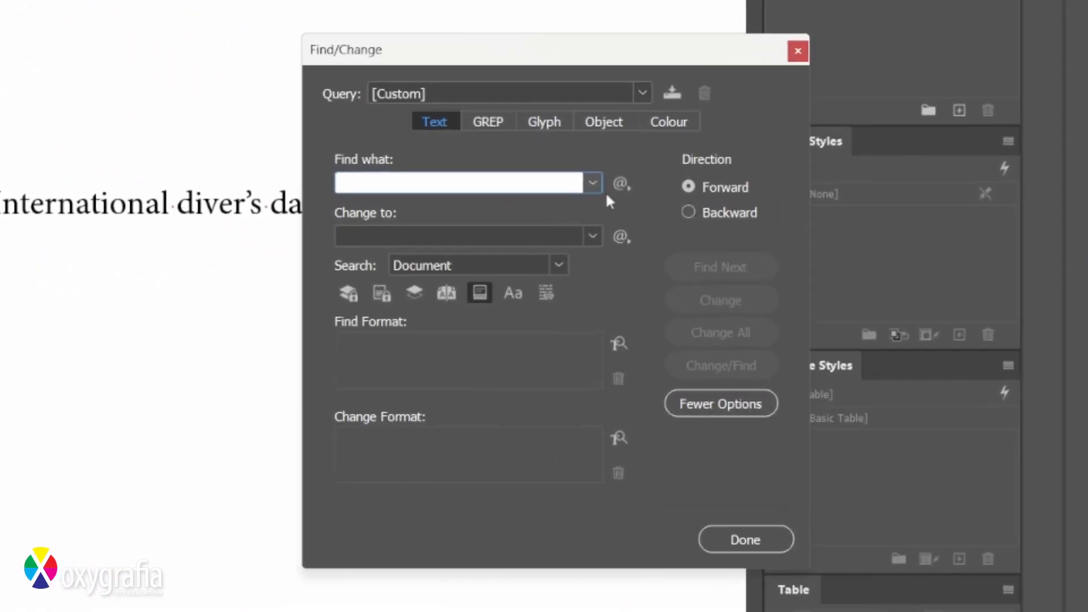
pyautogui.click(709, 299)
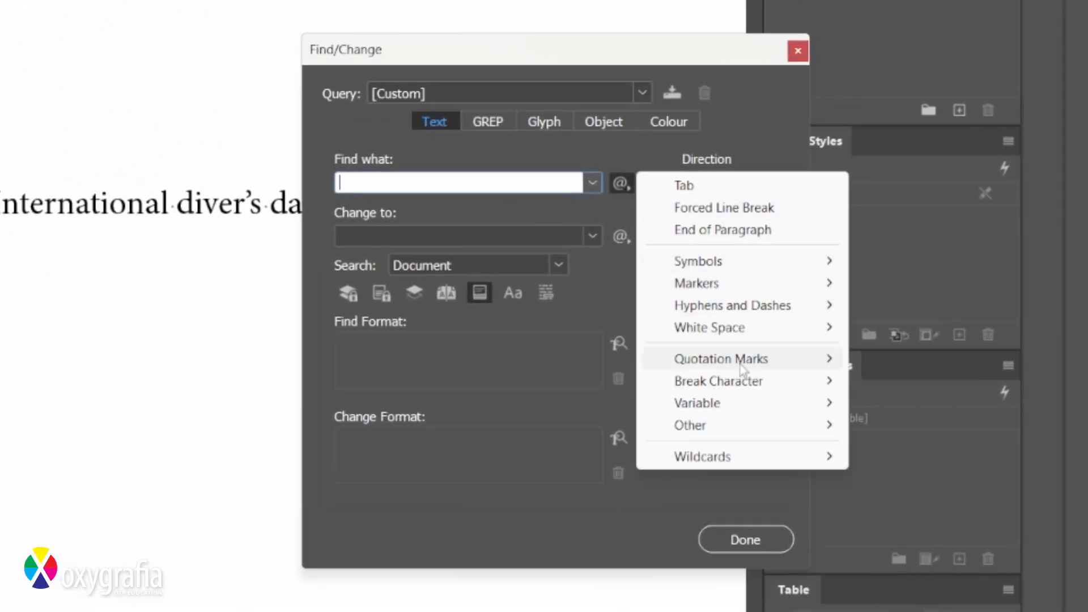
pyautogui.moveTo(789, 385)
pyautogui.click(921, 426)
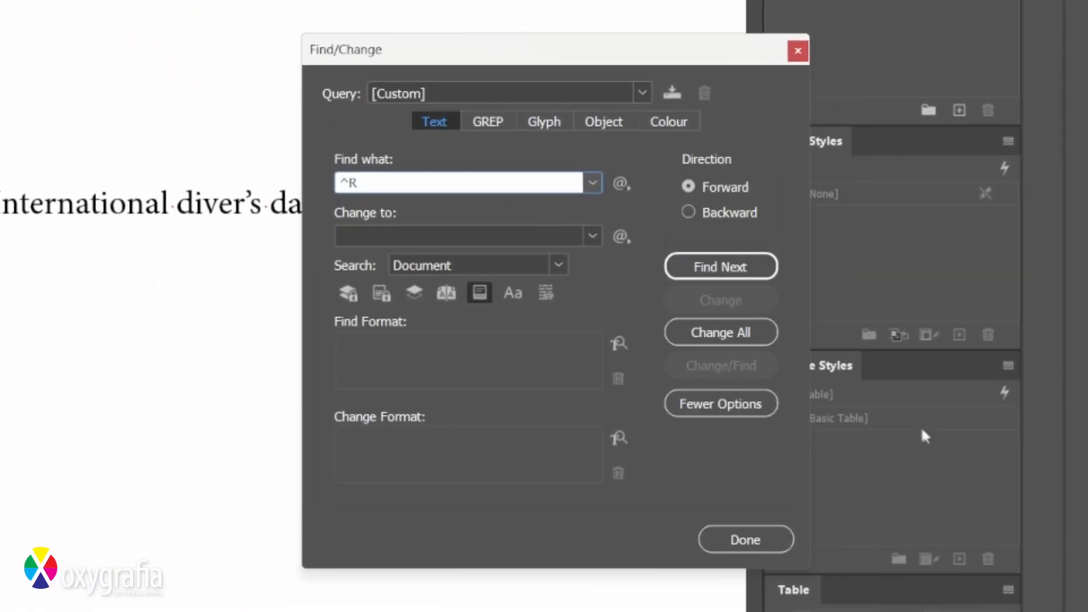
pyautogui.click(364, 236)
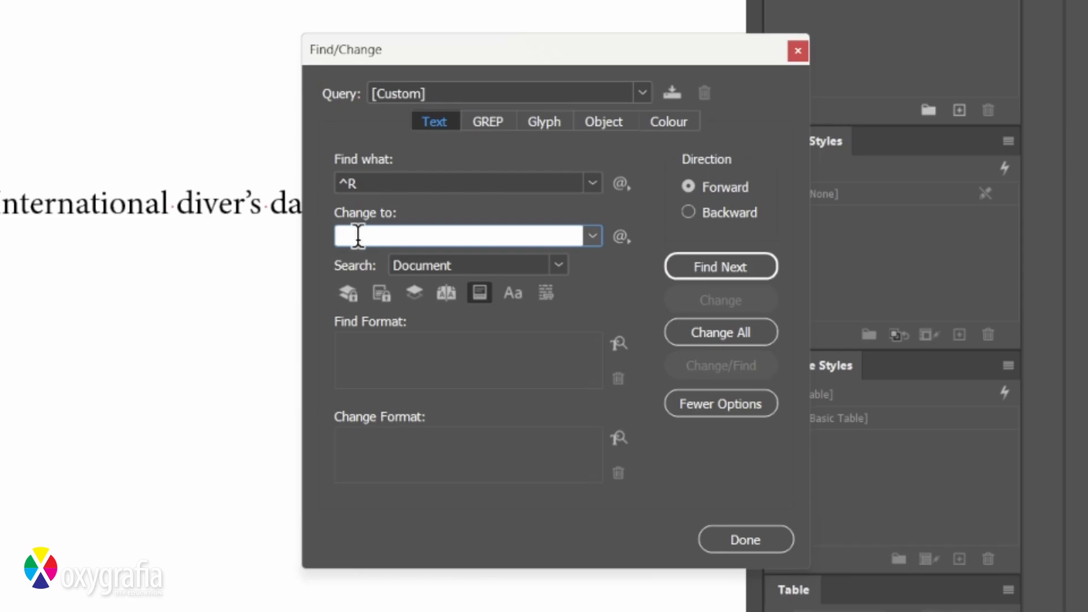
# Set the search scope to Document, remove every frame break with Change All, and close Find/Change
pyautogui.click(561, 266)
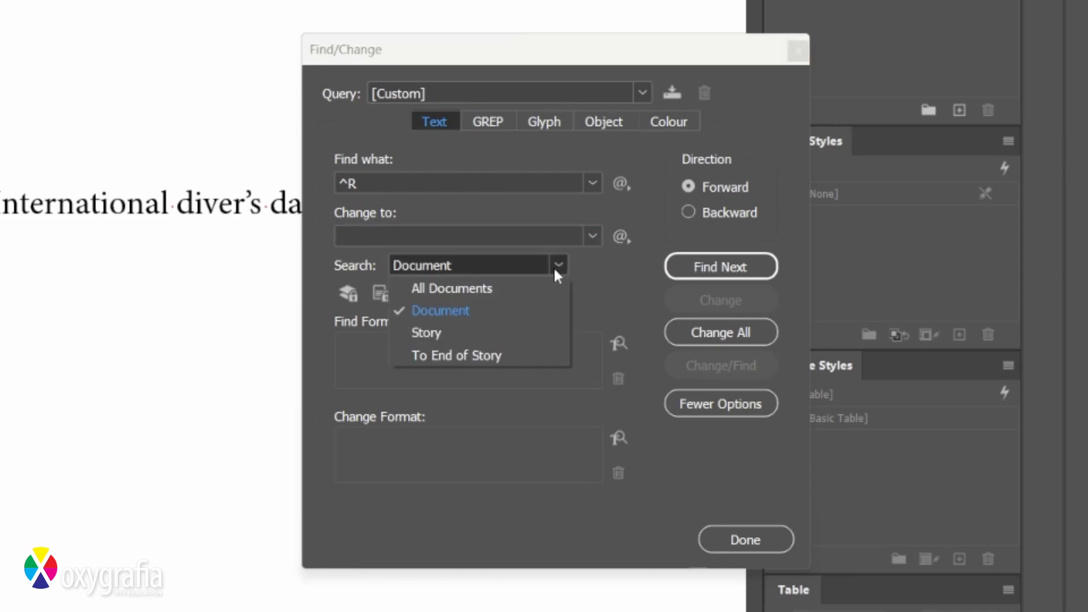
pyautogui.click(439, 335)
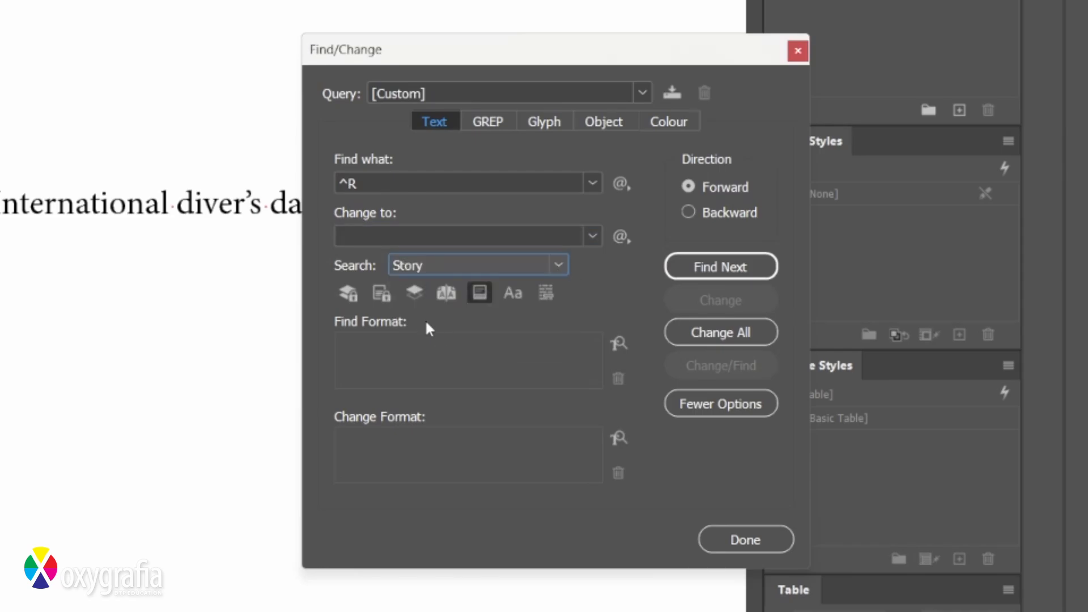
pyautogui.click(420, 271)
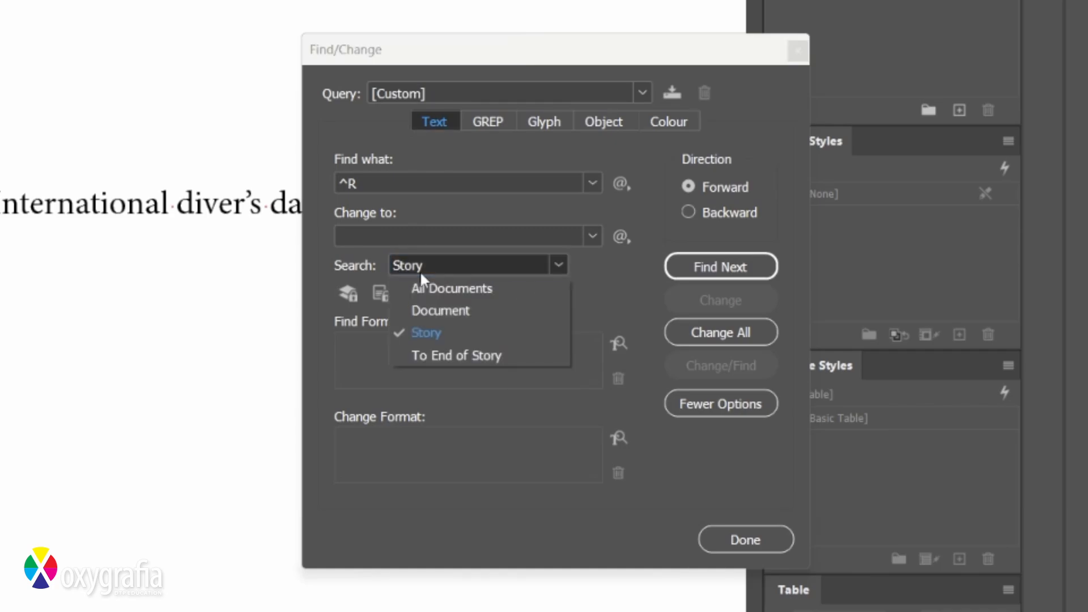
pyautogui.click(440, 310)
pyautogui.click(719, 331)
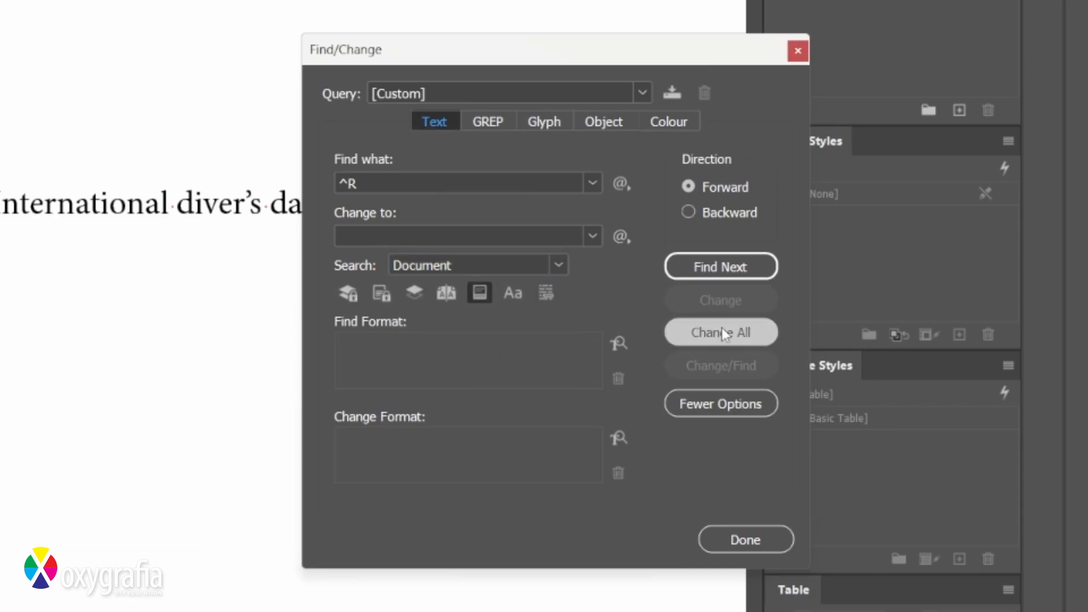
pyautogui.click(440, 242)
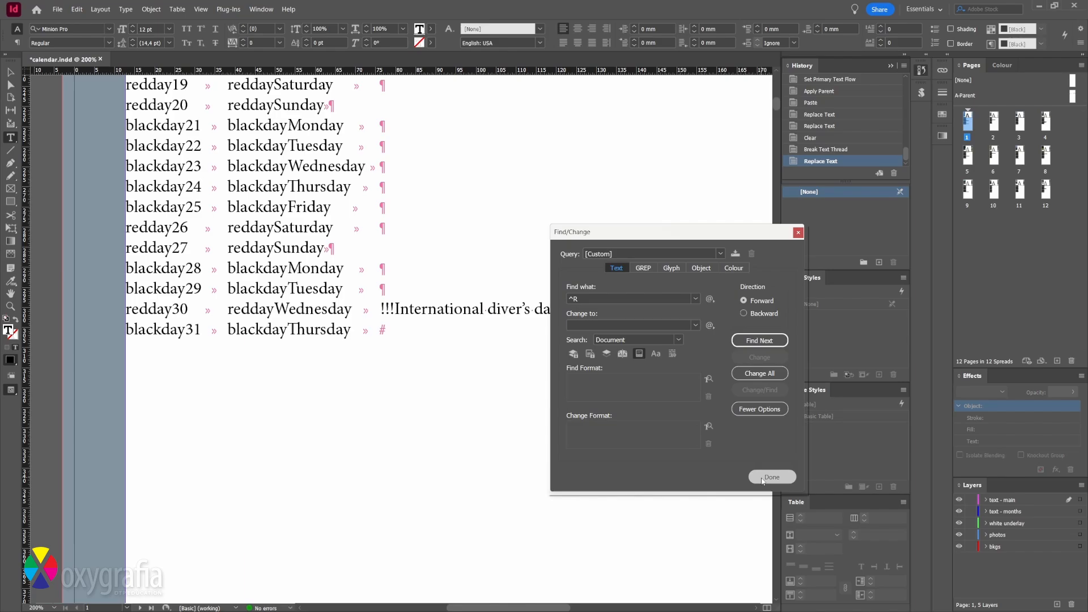
pyautogui.click(762, 480)
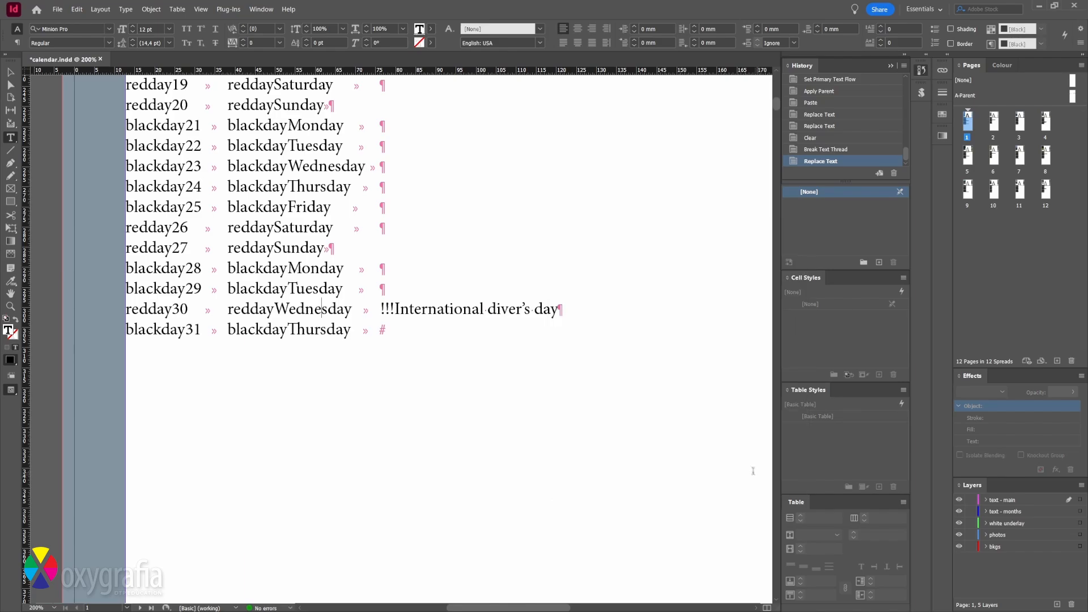
# Check the ends of the February and March day lists on pages 2 and 3 for leftover frame breaks
pyautogui.scroll(-10, 389, 341)
pyautogui.scroll(-10, 388, 341)
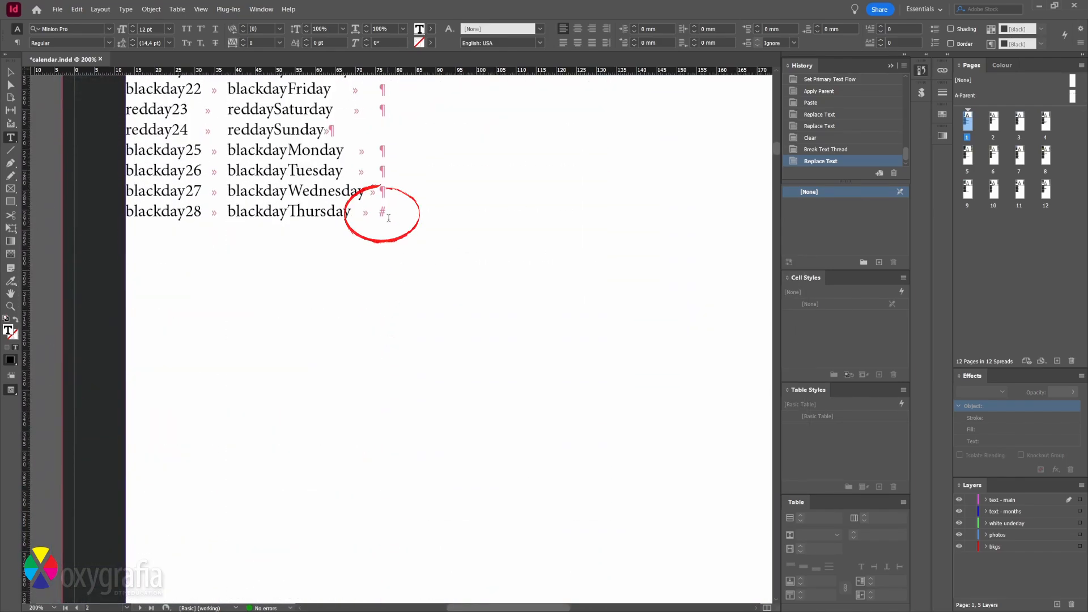
pyautogui.scroll(-20, 389, 218)
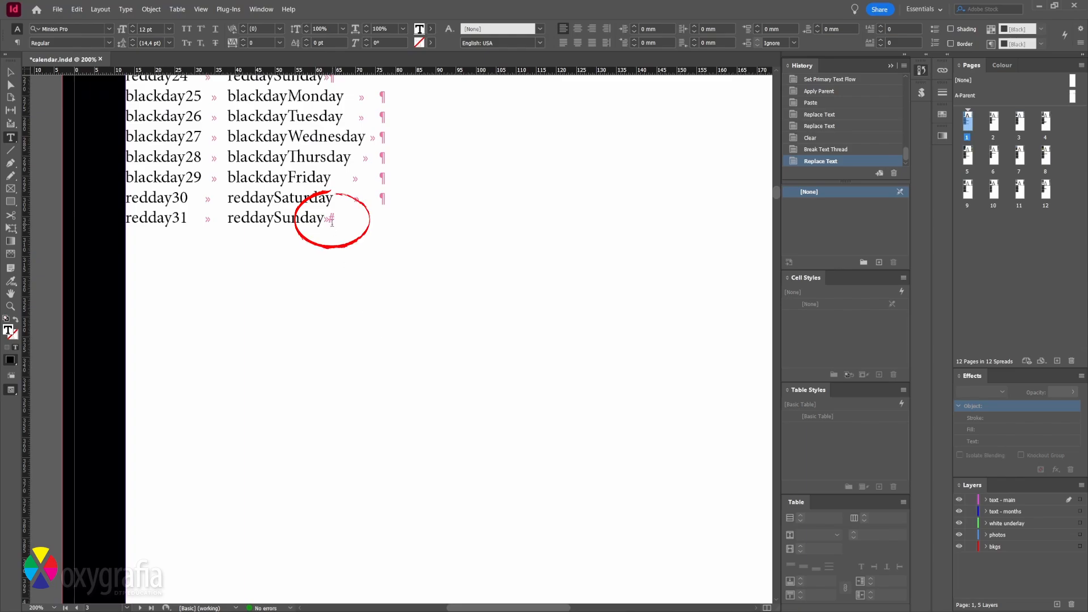
# Convert January's day list on page 1 into a table with Tab column and Paragraph row separators in the [Basic Table] style
pyautogui.scroll(-20, 344, 243)
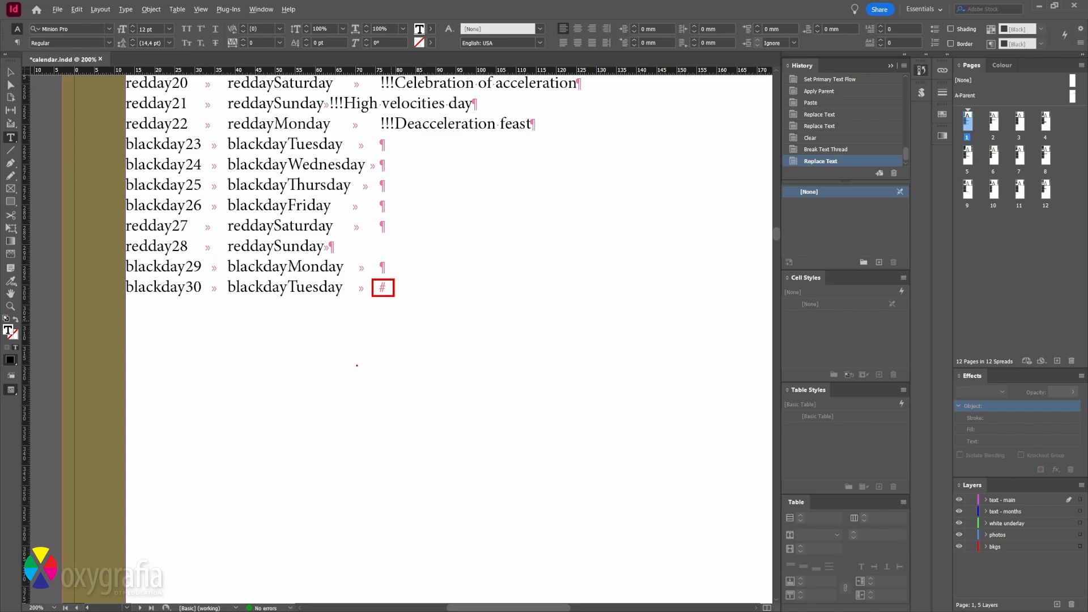
pyautogui.doubleClick(970, 125)
pyautogui.click(333, 361)
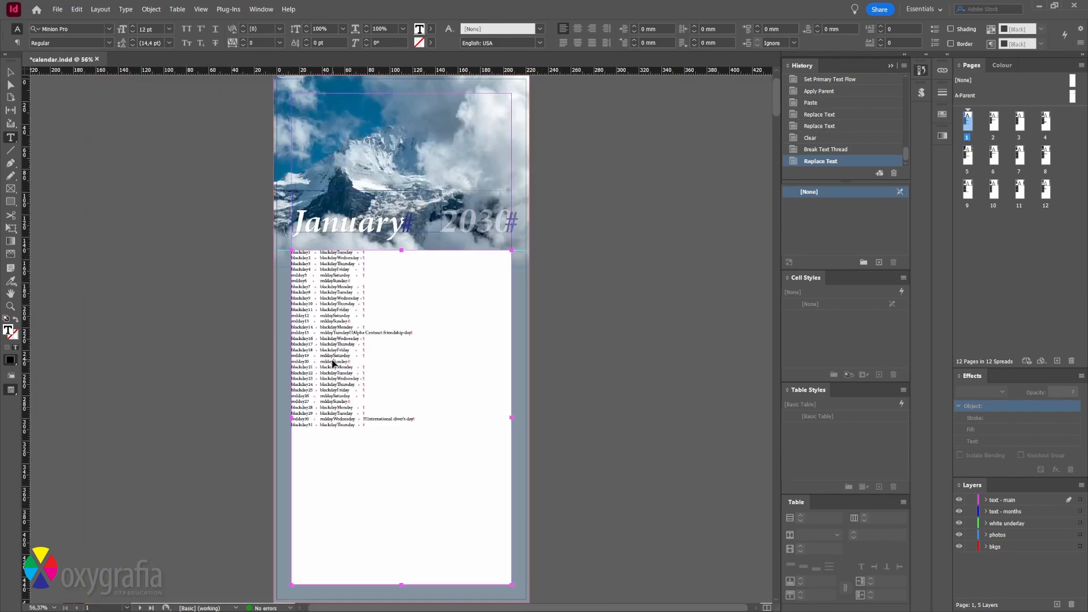
pyautogui.hotkey('ctrl', 'a')
pyautogui.click(176, 9)
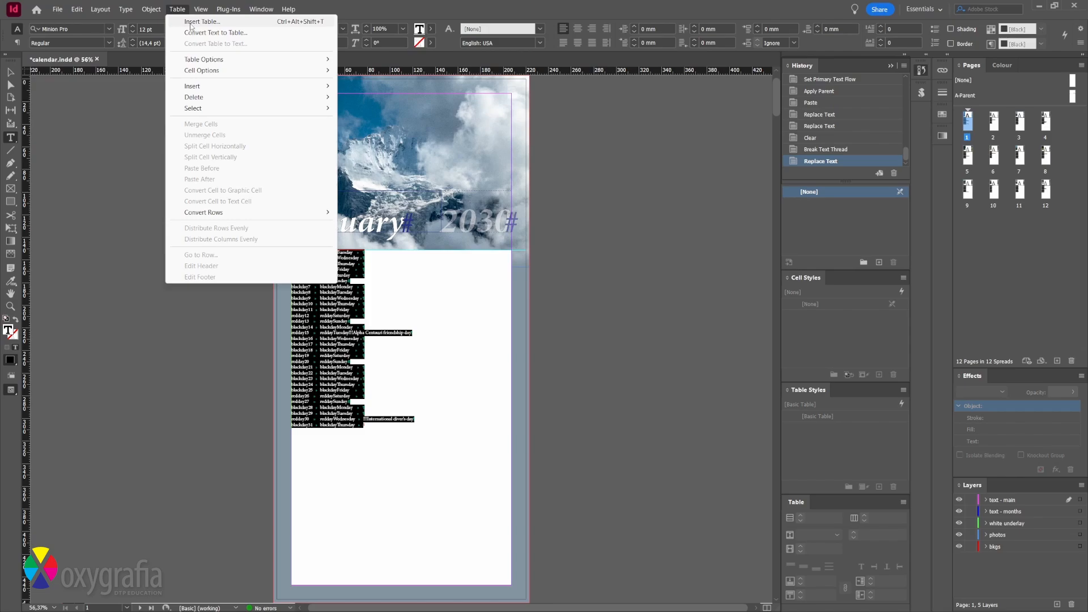
pyautogui.click(193, 35)
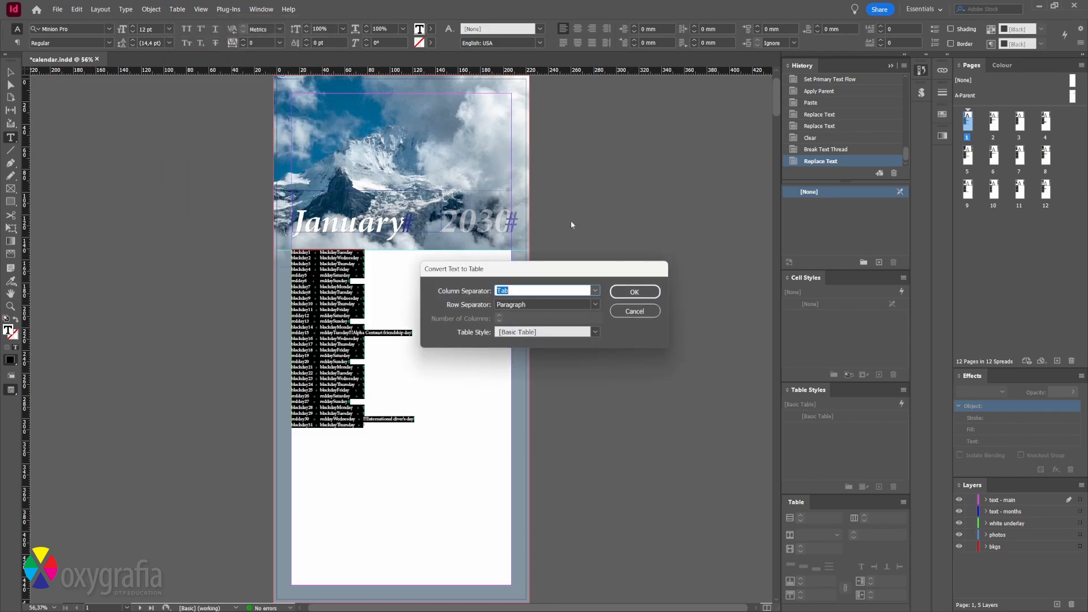
pyautogui.click(630, 292)
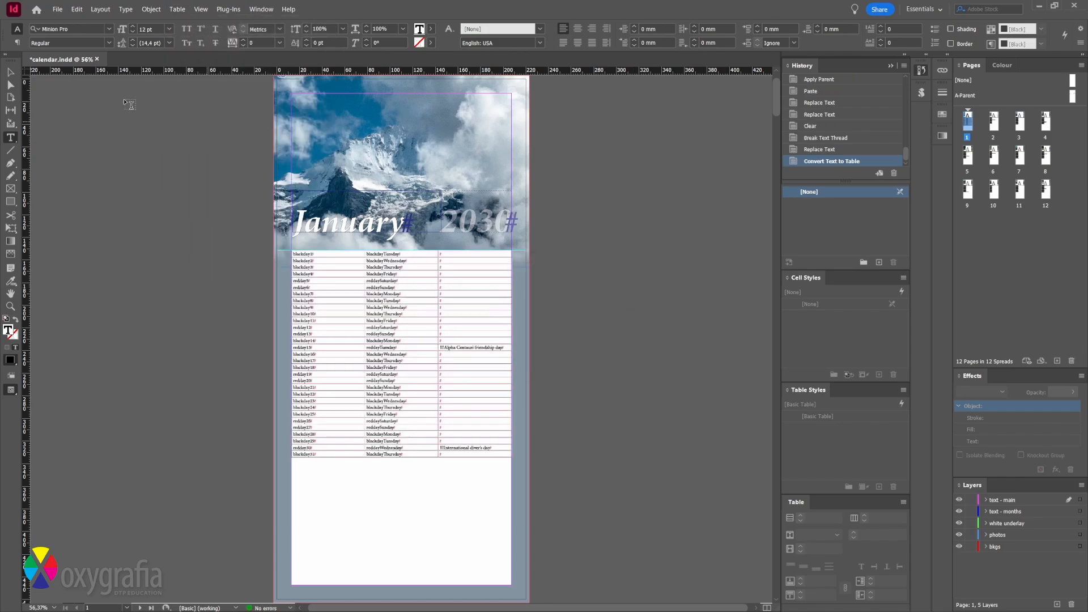
pyautogui.click(10, 72)
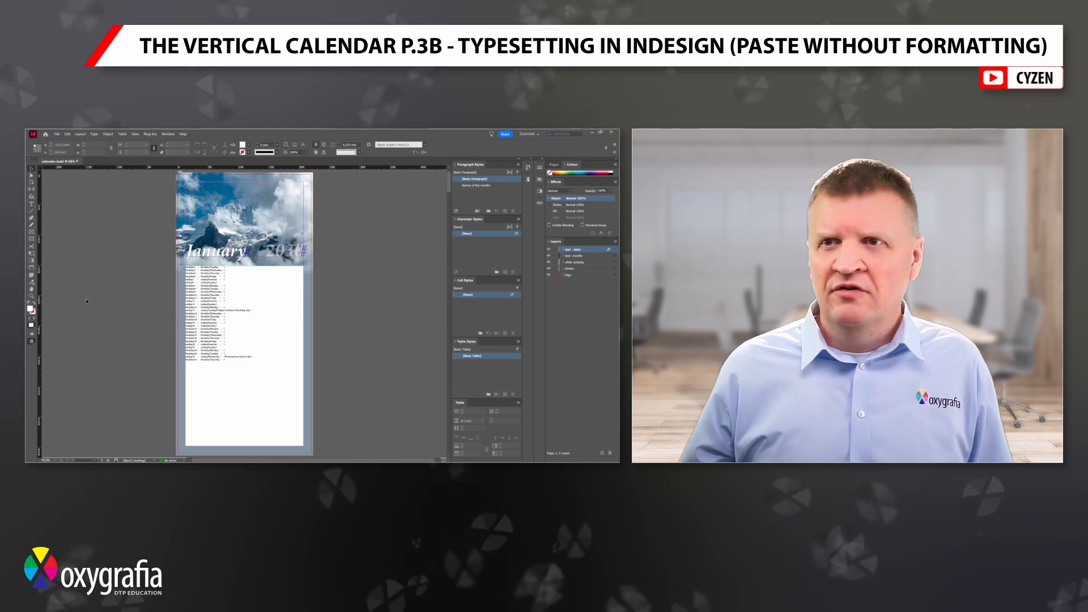
pyautogui.click(58, 135)
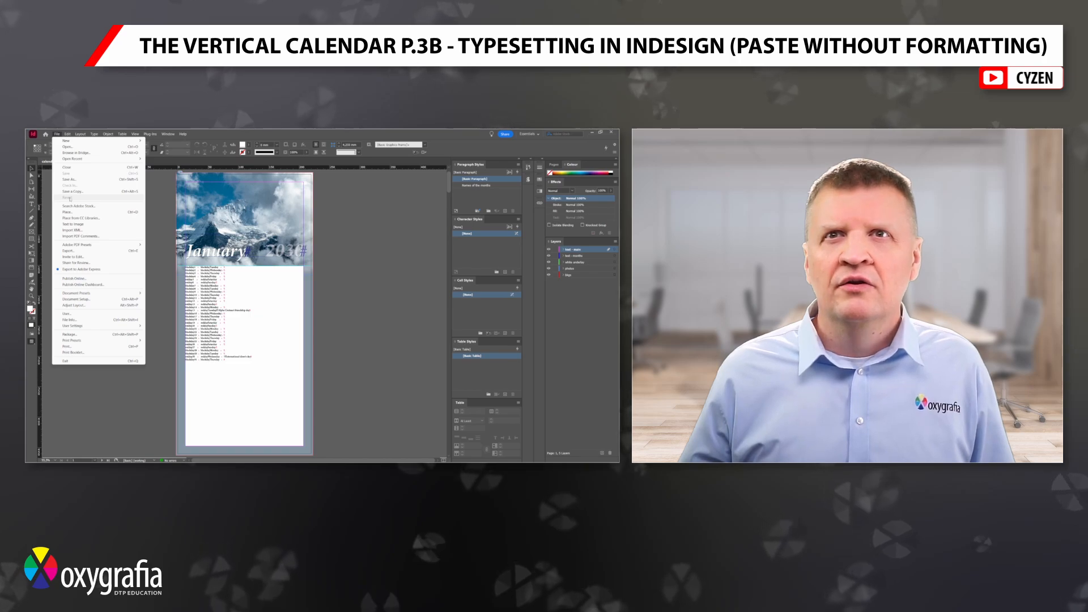
pyautogui.click(351, 261)
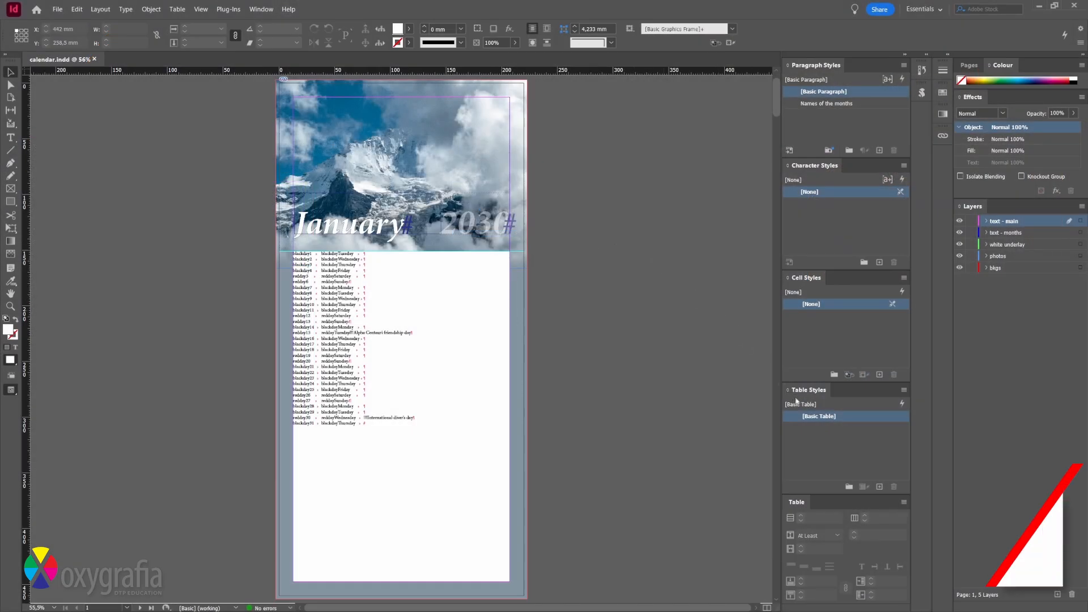
# Create a table style named TS based on [No Table Style]
pyautogui.click(880, 487)
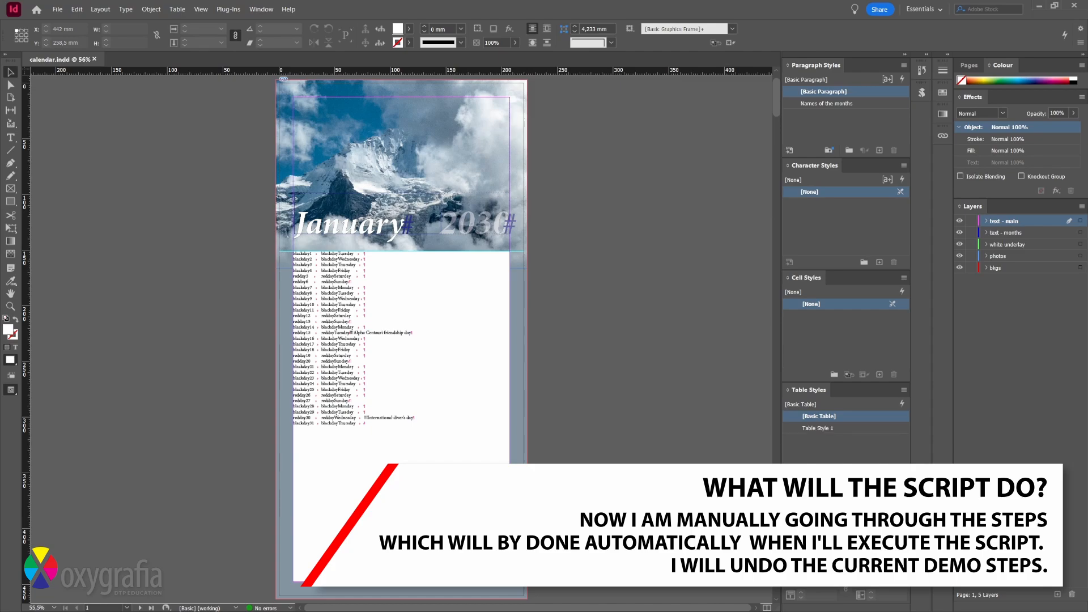
pyautogui.click(828, 429)
pyautogui.click(828, 429)
pyautogui.moveTo(837, 428); pyautogui.dragTo(792, 430)
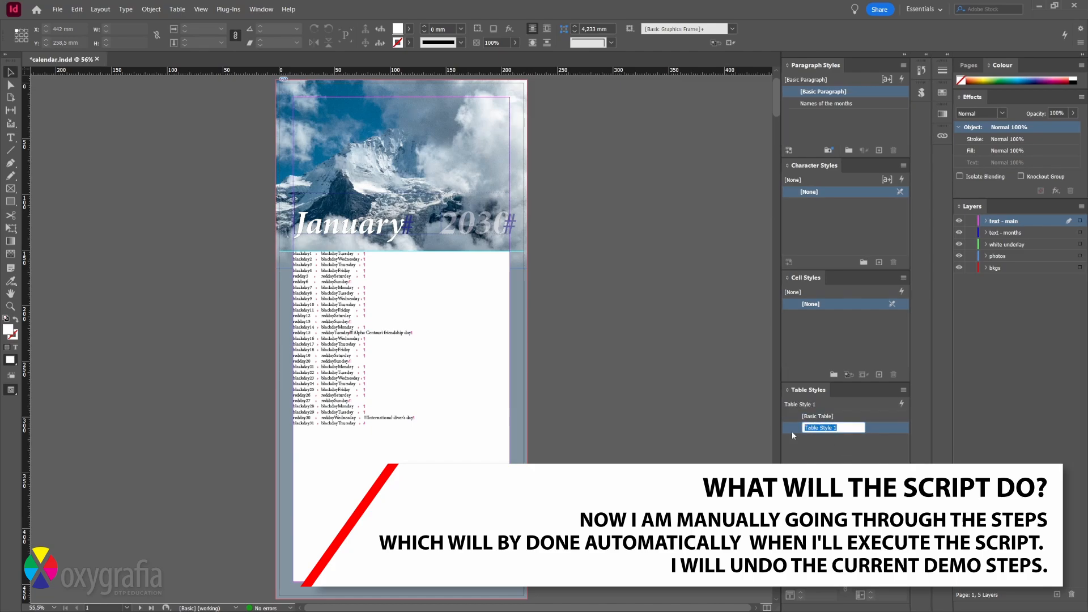
pyautogui.write('TS')
pyautogui.doubleClick(855, 430)
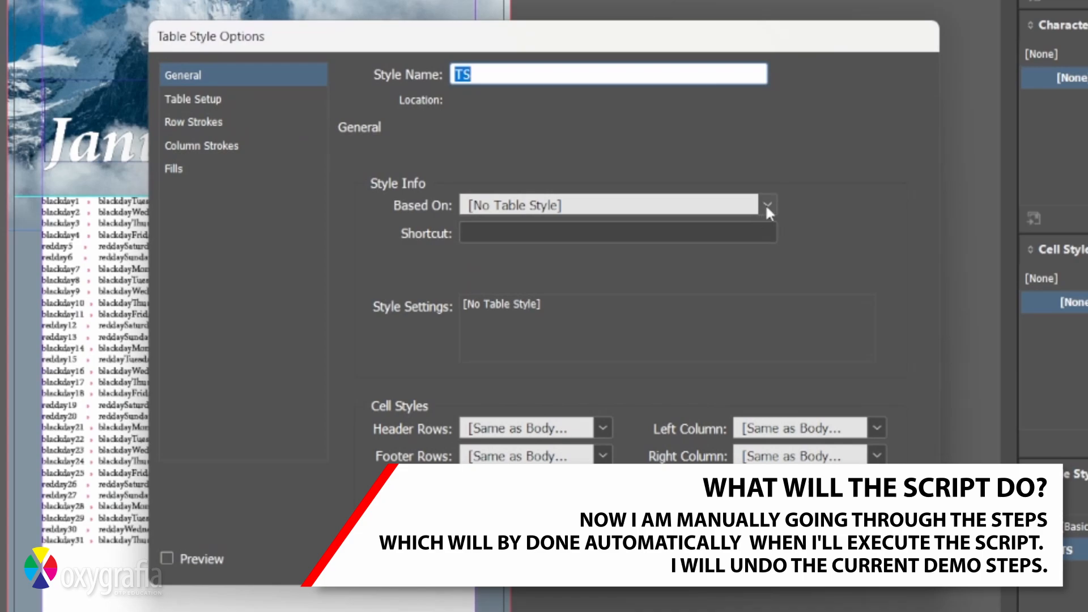
pyautogui.click(768, 207)
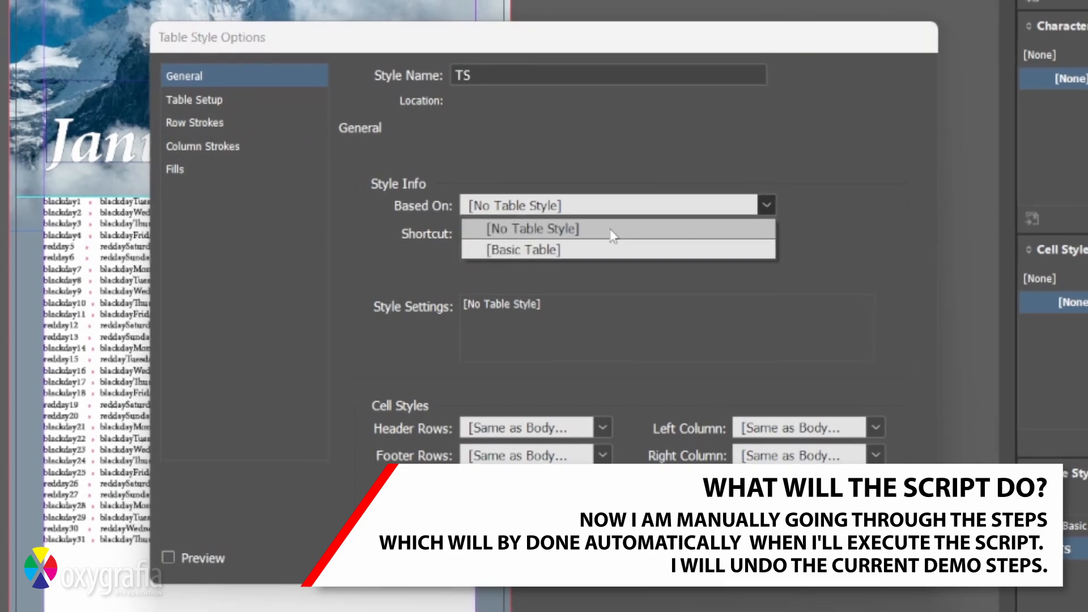
pyautogui.click(615, 229)
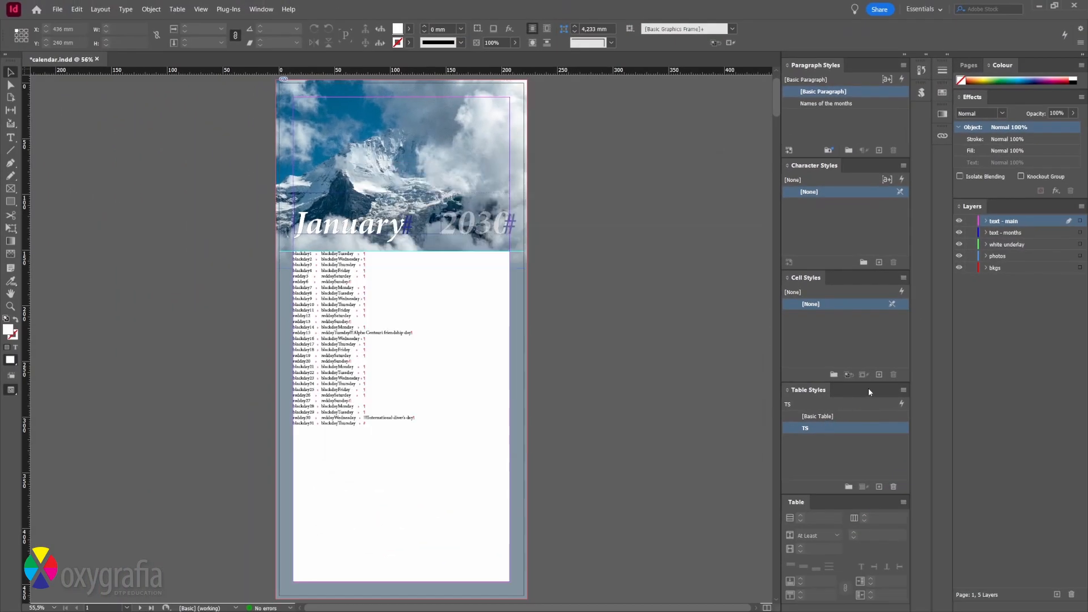
# Create a cell style named CS based on [None]
pyautogui.click(879, 375)
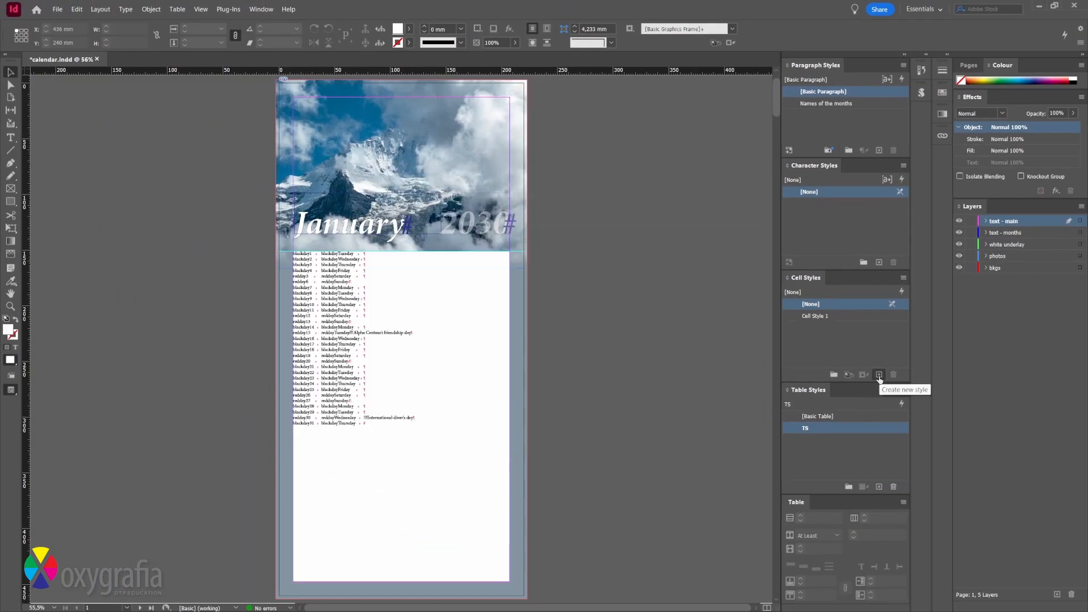
pyautogui.doubleClick(860, 317)
pyautogui.write('CS')
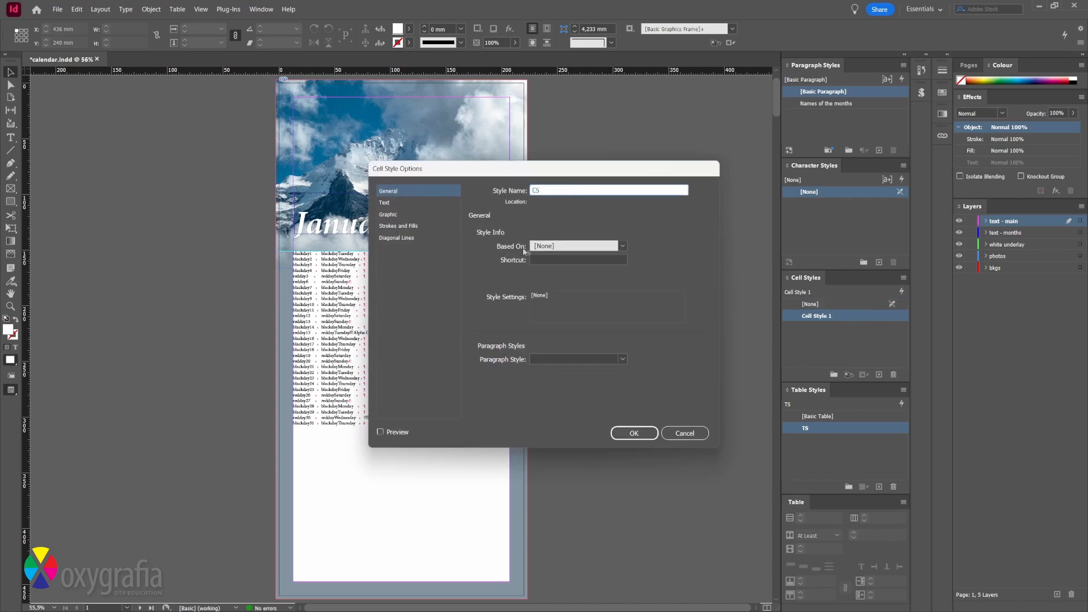
pyautogui.click(600, 245)
pyautogui.click(601, 256)
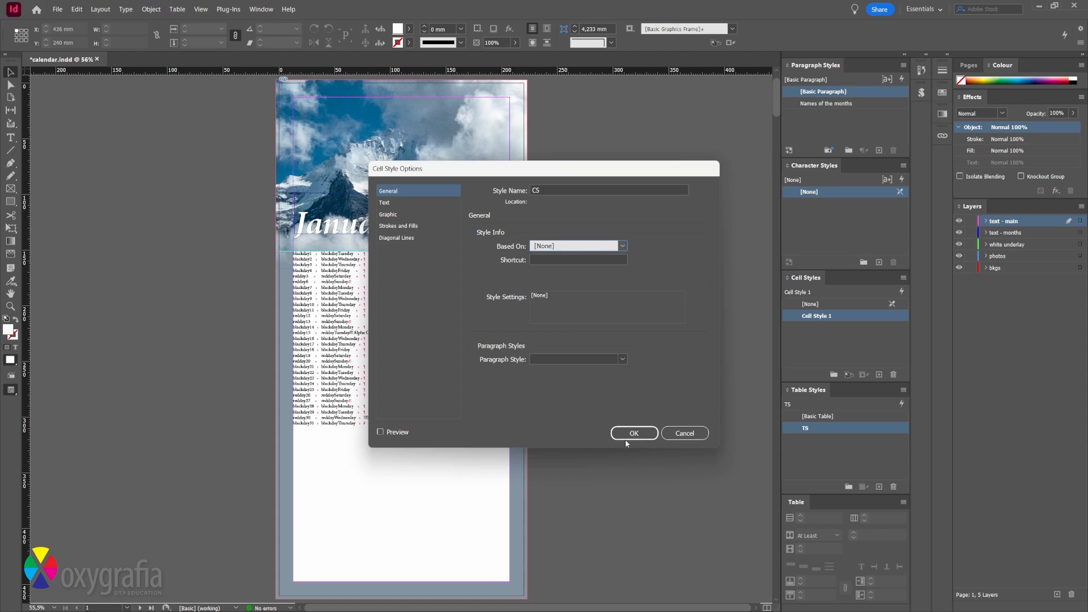
pyautogui.click(627, 435)
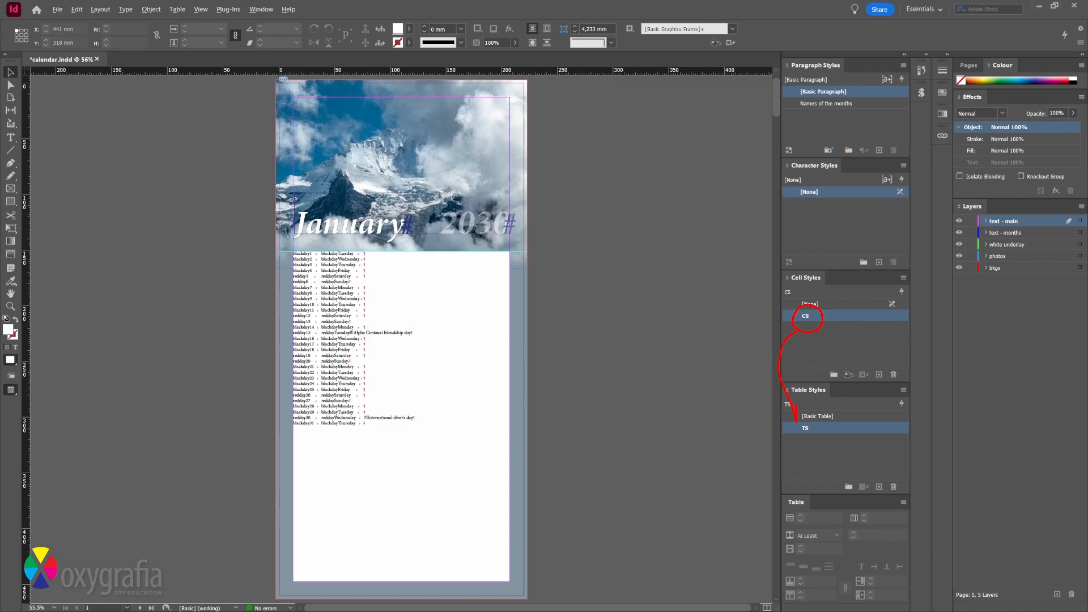
# Assign the CS cell style to the body rows of the TS table style
pyautogui.press('Escape')
pyautogui.doubleClick(817, 434)
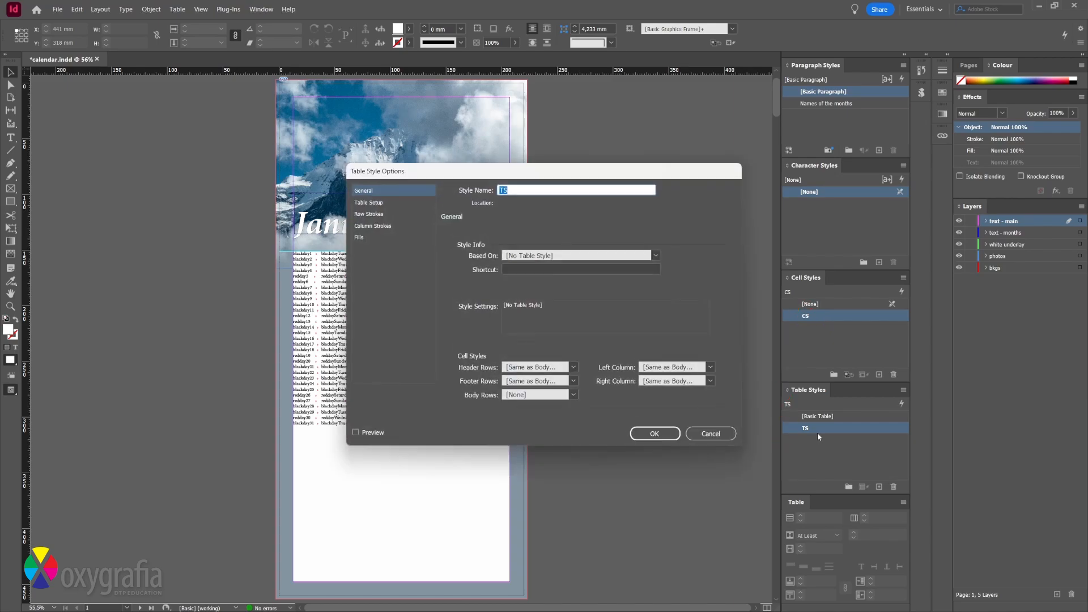
pyautogui.click(573, 395)
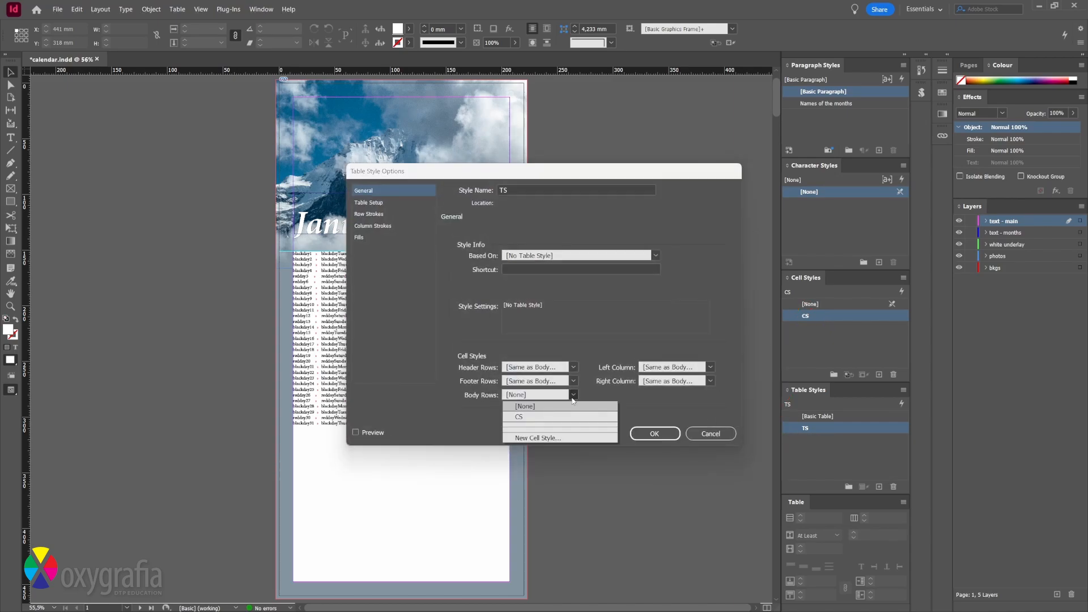
pyautogui.click(522, 418)
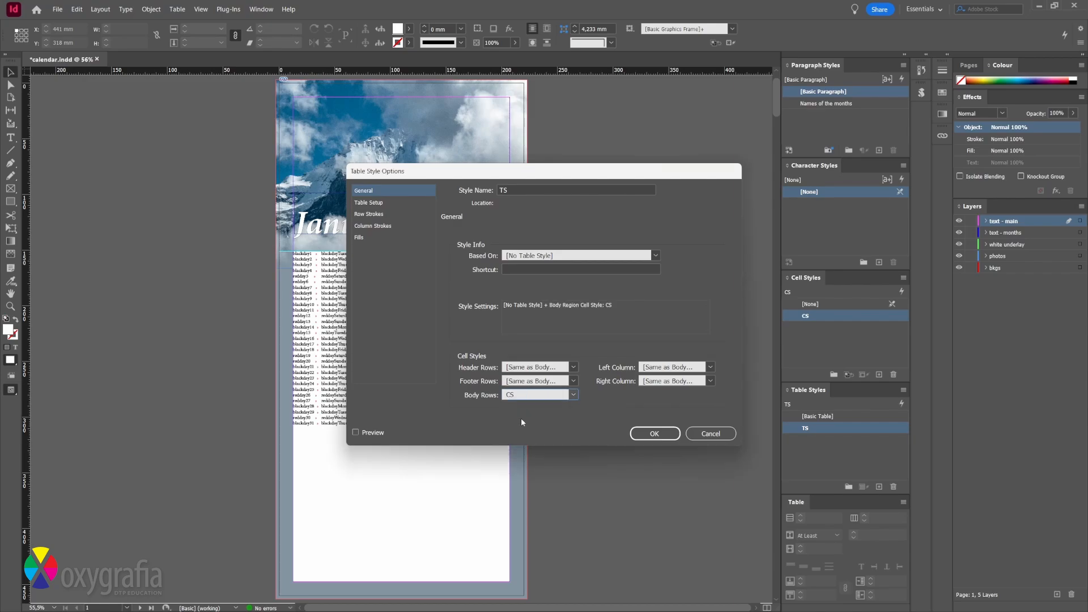
pyautogui.click(653, 433)
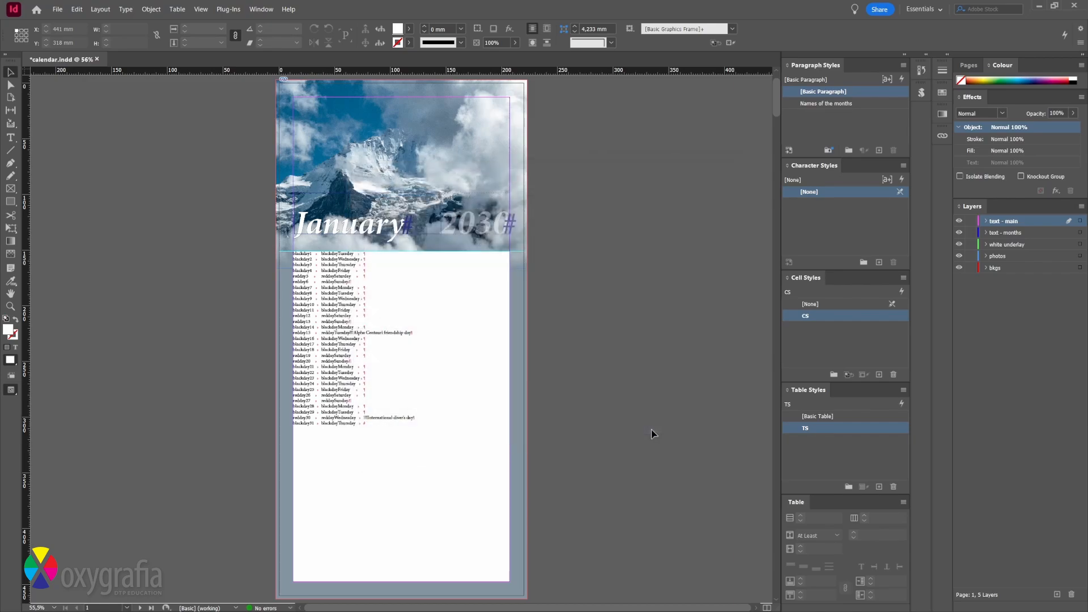
# Convert all of January's day text into a table with Tab columns, Paragraph rows and the TS table style
pyautogui.click(365, 382)
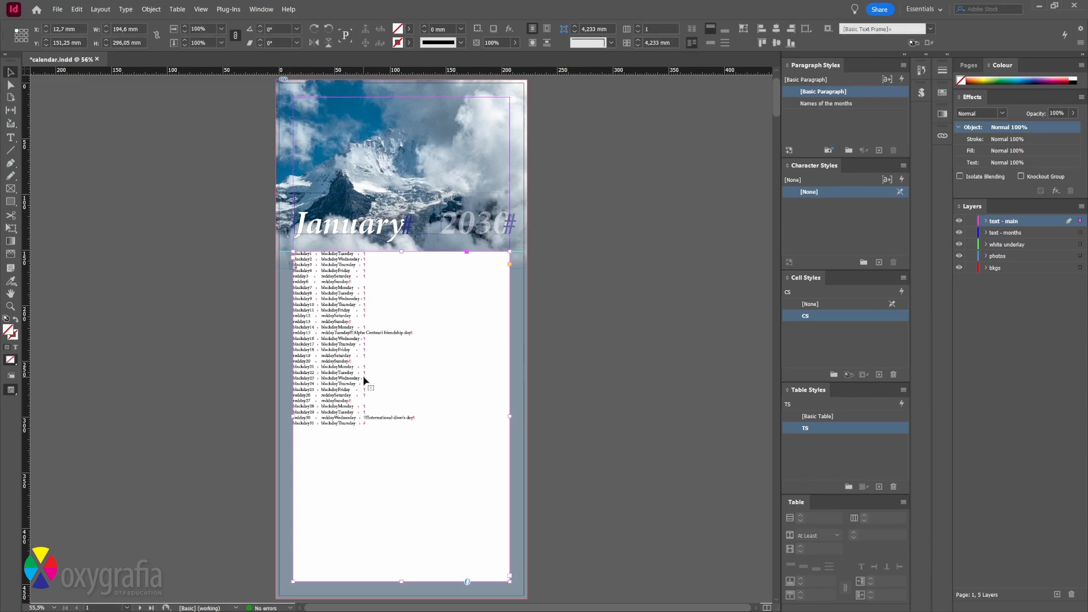
pyautogui.doubleClick(365, 383)
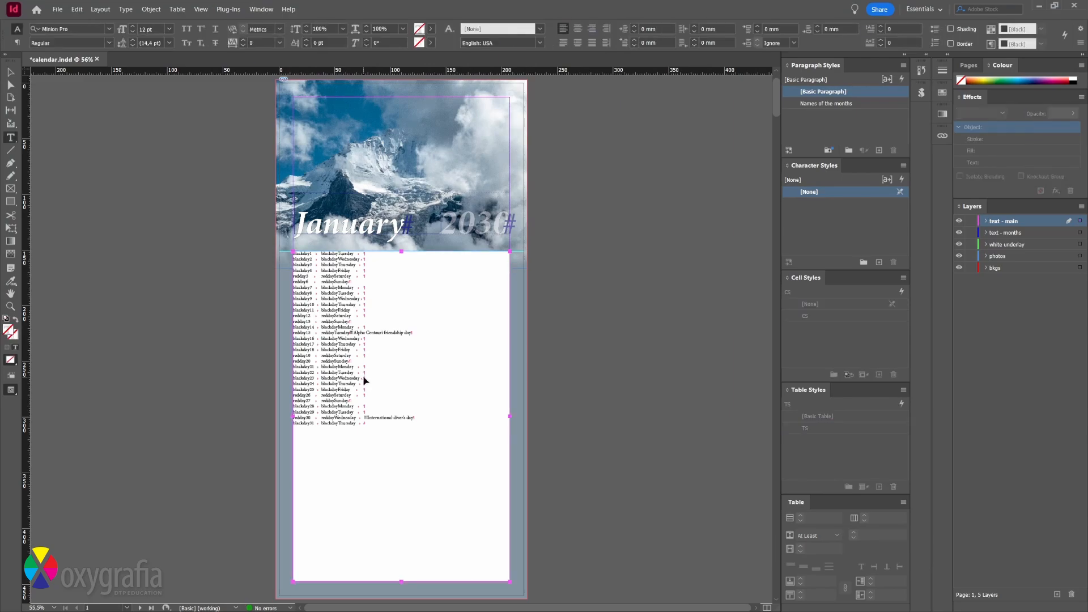
pyautogui.hotkey('ctrl', 'alt', 'a')
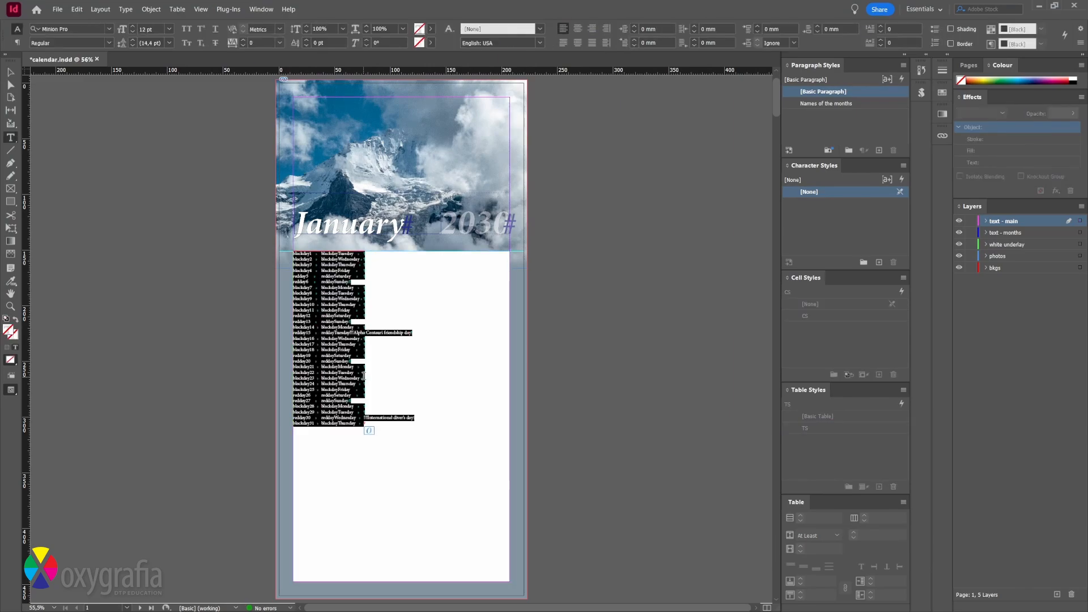
pyautogui.click(176, 12)
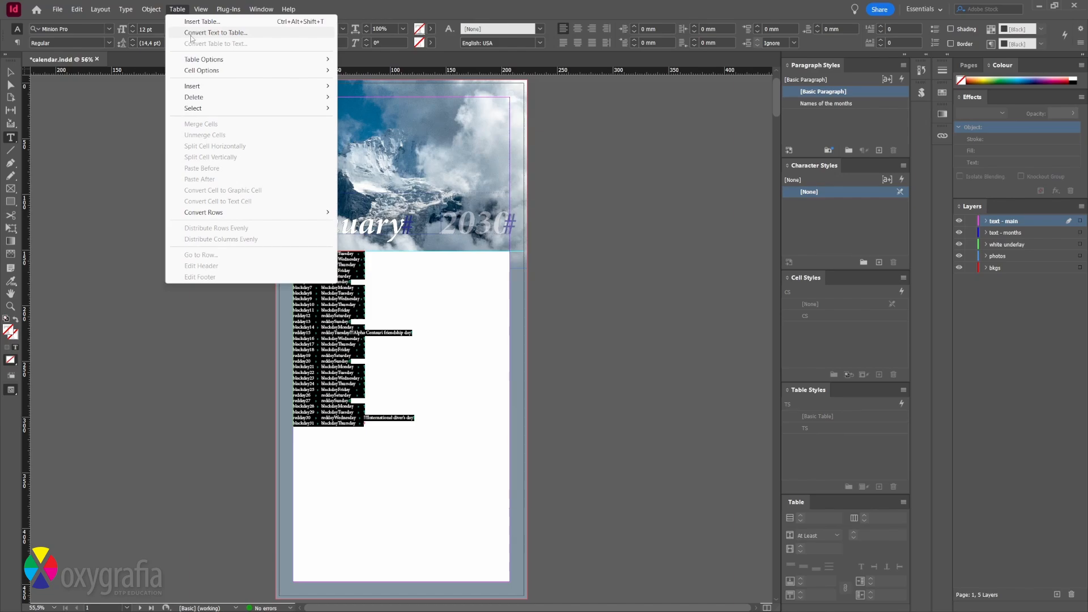
pyautogui.click(191, 34)
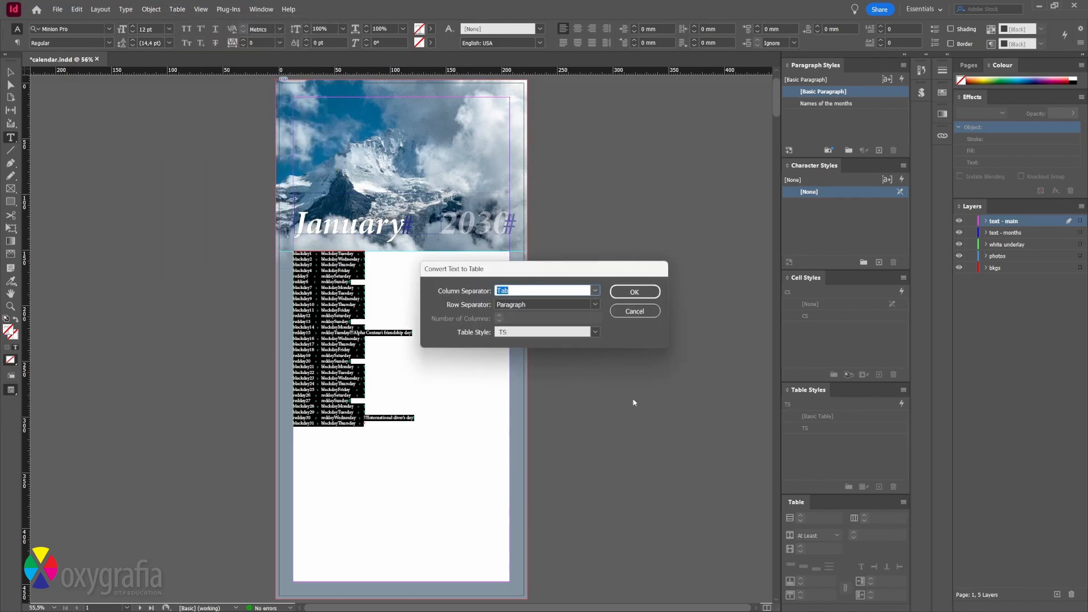
pyautogui.press('alt')
pyautogui.click(634, 292)
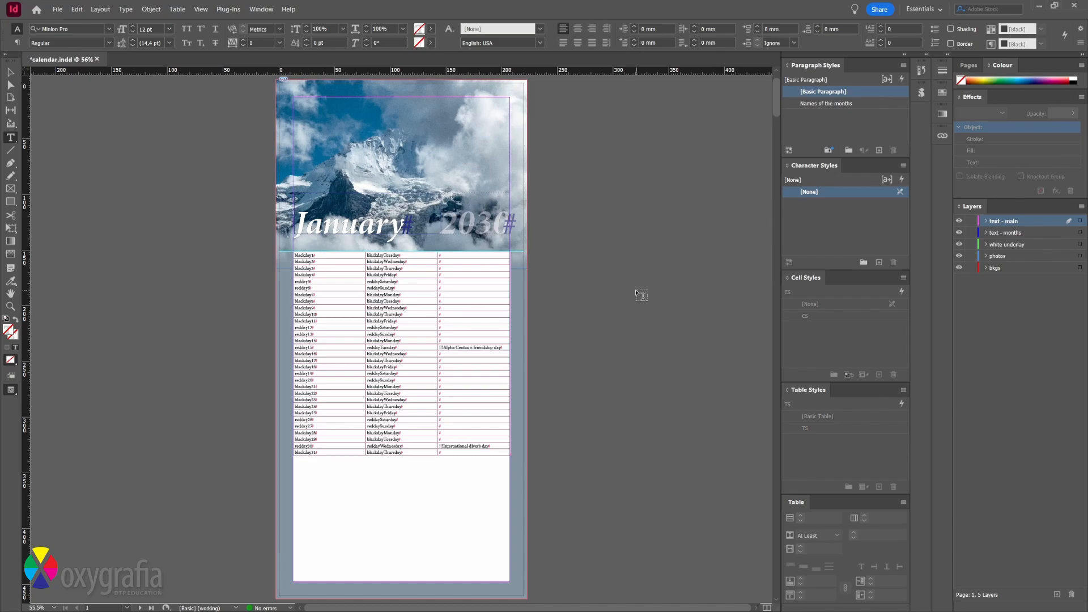
# Stretch the January table's last row down to the frame's lower edge and distribute all rows evenly
pyautogui.click(319, 427)
pyautogui.moveTo(410, 455); pyautogui.dragTo(430, 581)
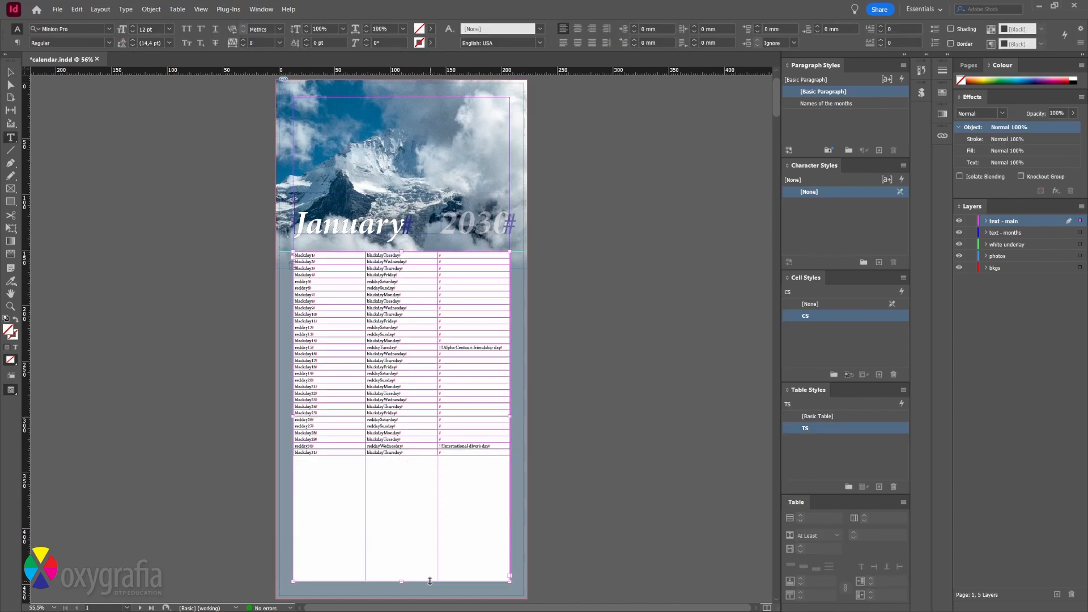
pyautogui.click(291, 250)
pyautogui.rightClick(310, 274)
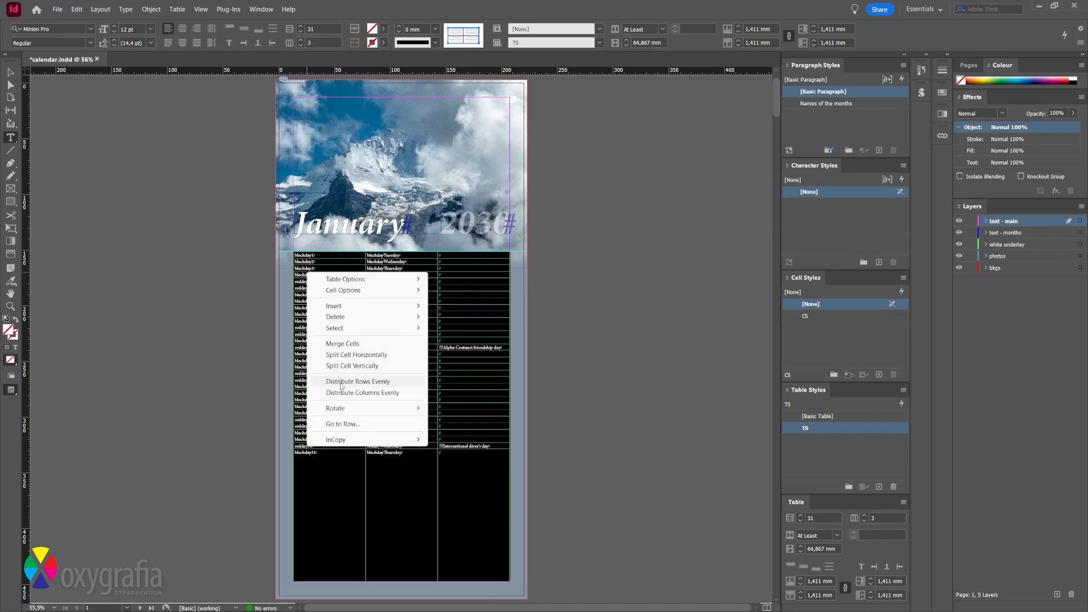
pyautogui.click(399, 383)
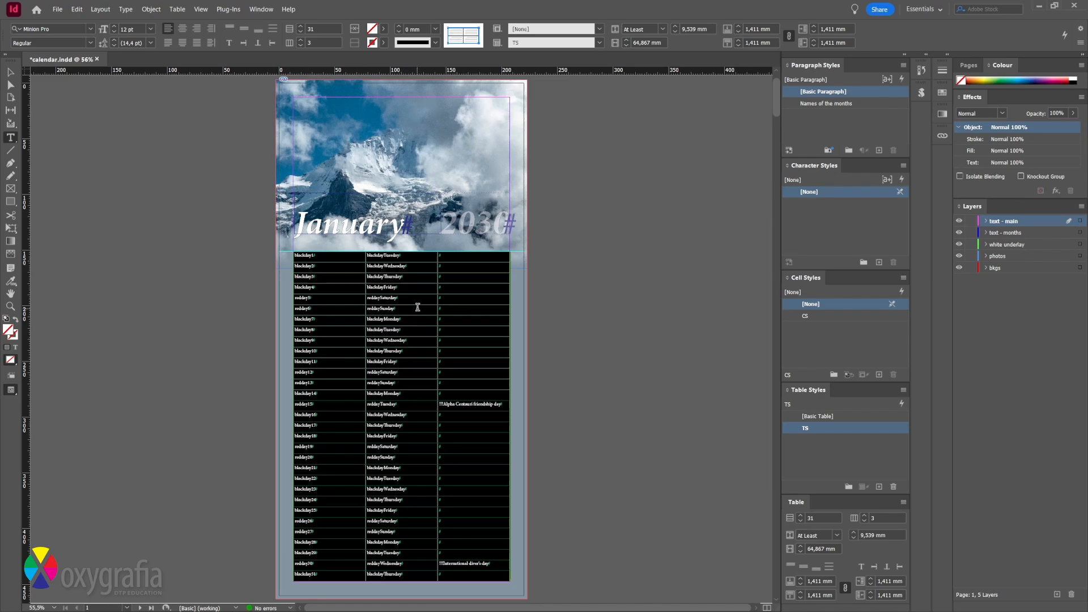
# Narrow the January table's first column to about 48 mm, narrow the second, and widen the third to the frame's right edge
pyautogui.moveTo(438, 257); pyautogui.dragTo(347, 257)
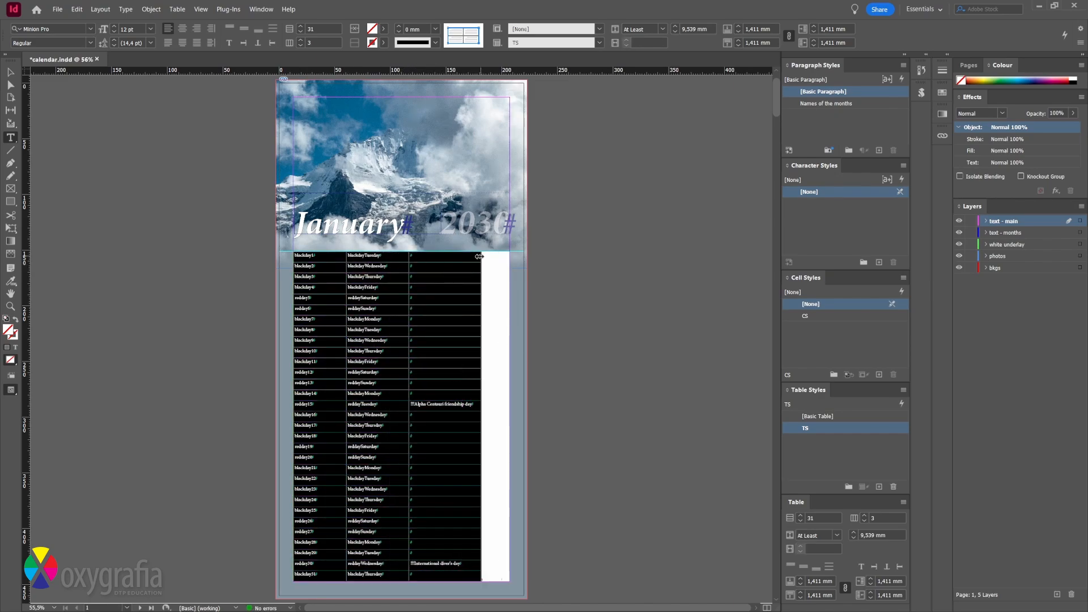
pyautogui.moveTo(479, 256); pyautogui.dragTo(510, 256)
pyautogui.click(331, 256)
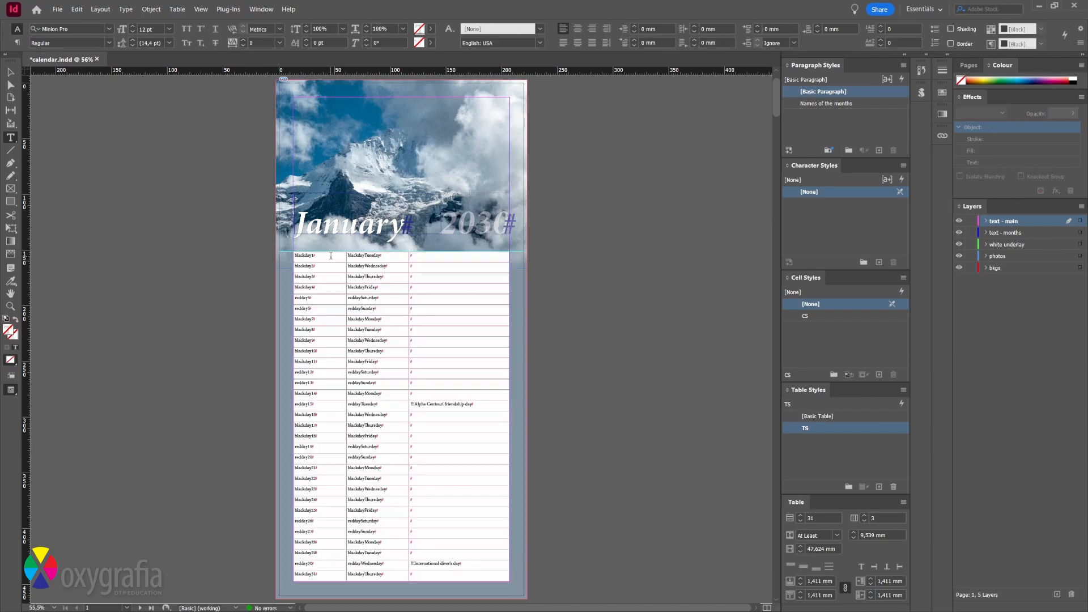
pyautogui.press('Escape')
# Deselect the table and hide the text - months, white underlay, photos and bkgs layers
pyautogui.click(11, 72)
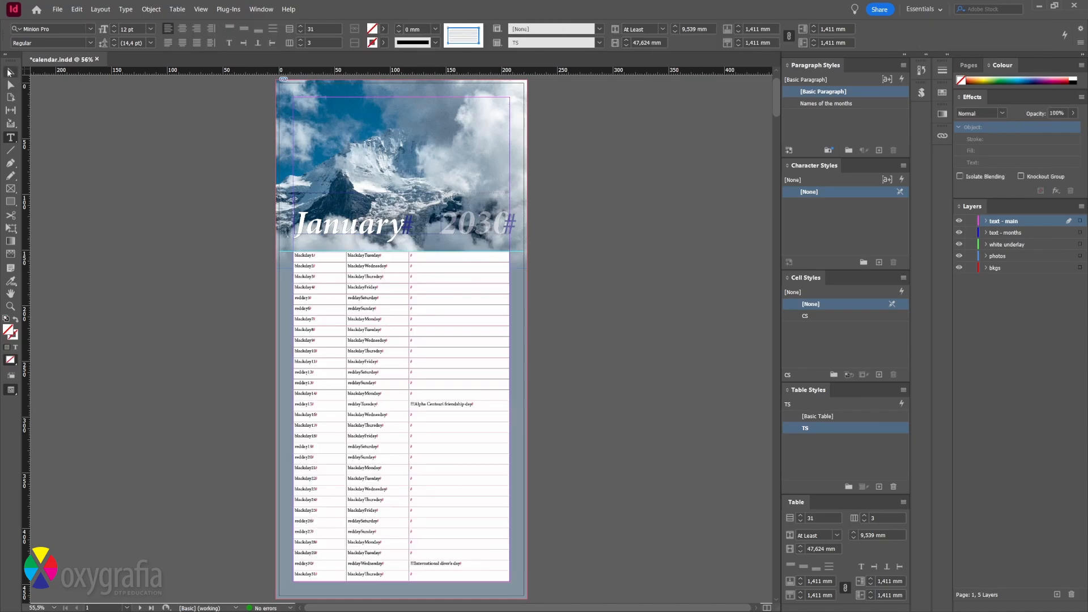
pyautogui.click(56, 114)
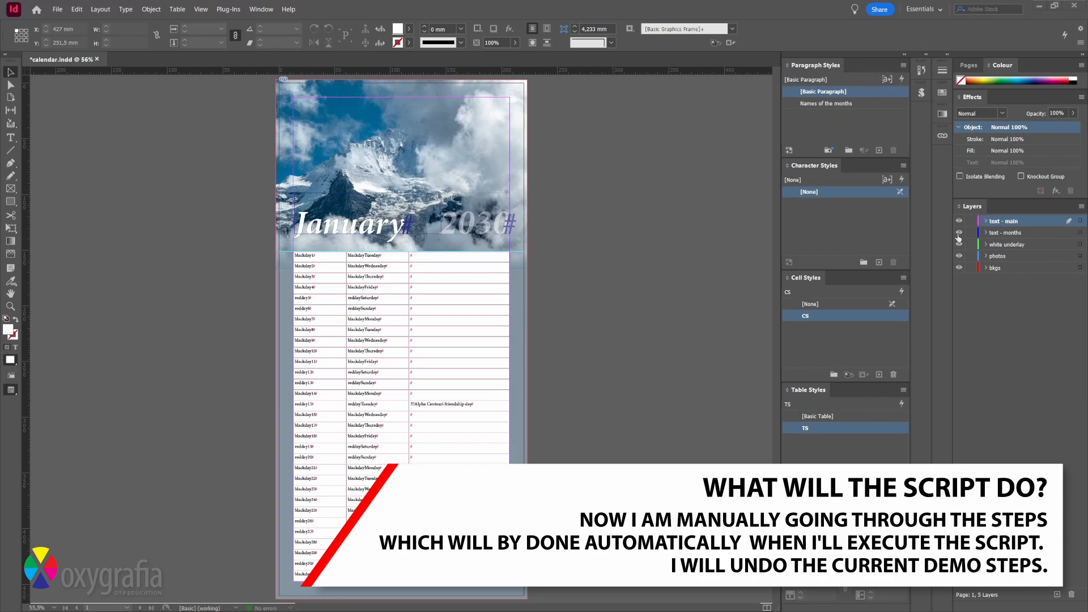
pyautogui.moveTo(959, 238); pyautogui.dragTo(958, 285)
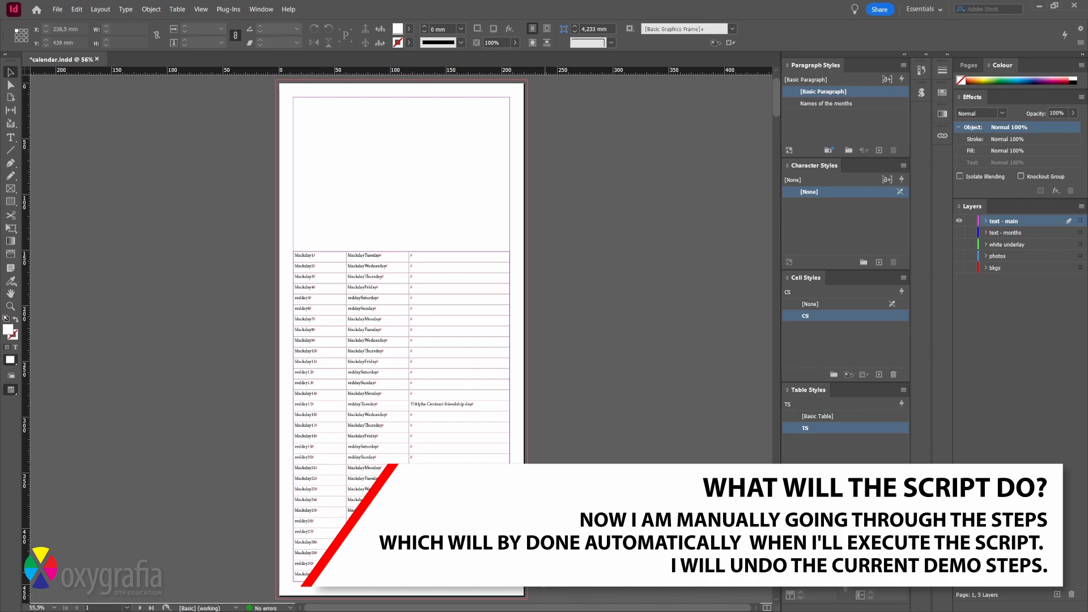
# Set the cell stroke weight of the CS cell style to 0 mm with the preview enabled, and apply the change
pyautogui.hotkey('ctrl', 'space')
pyautogui.moveTo(526, 592); pyautogui.dragTo(271, 525)
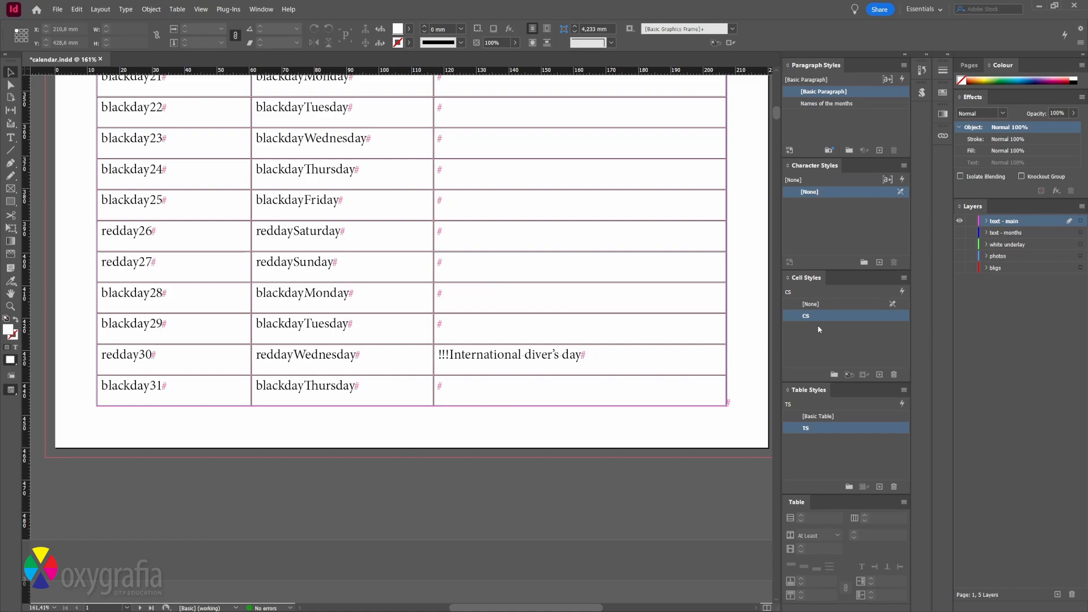
pyautogui.doubleClick(837, 318)
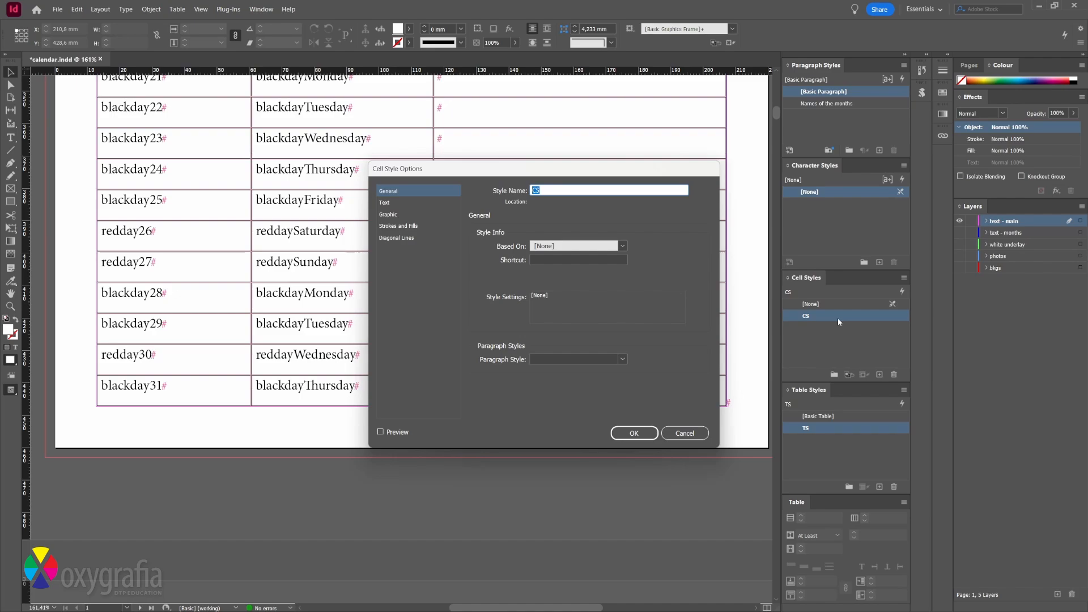
pyautogui.click(416, 226)
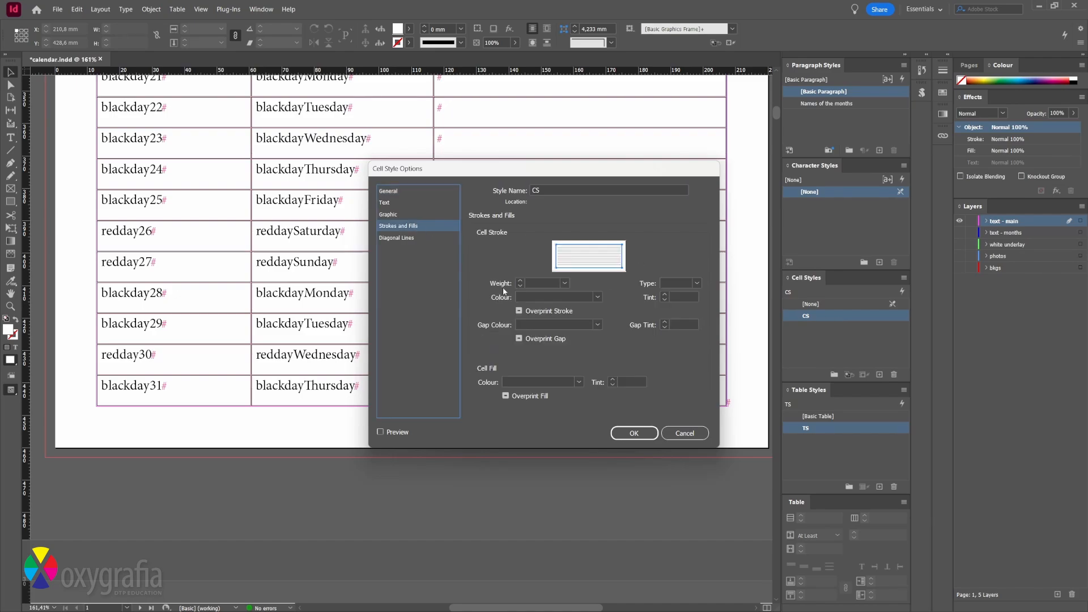
pyautogui.click(564, 283)
pyautogui.click(545, 290)
pyautogui.click(379, 432)
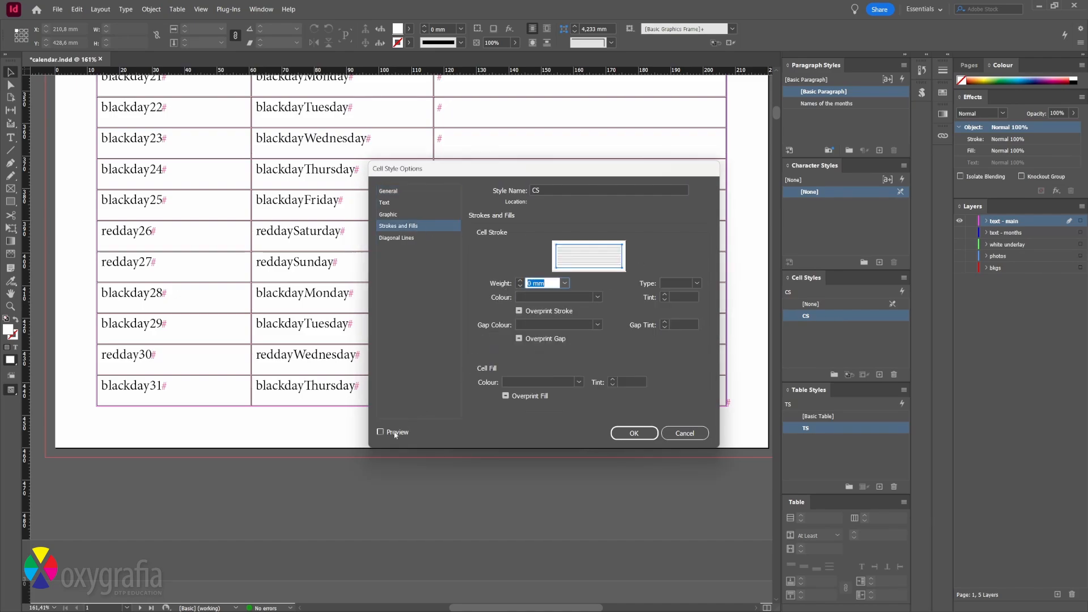
pyautogui.click(633, 433)
# Resize the January table from its outer corner so its lower edge meets the text frame's lower edge, and check the opposite corner
pyautogui.moveTo(743, 424); pyautogui.dragTo(692, 383)
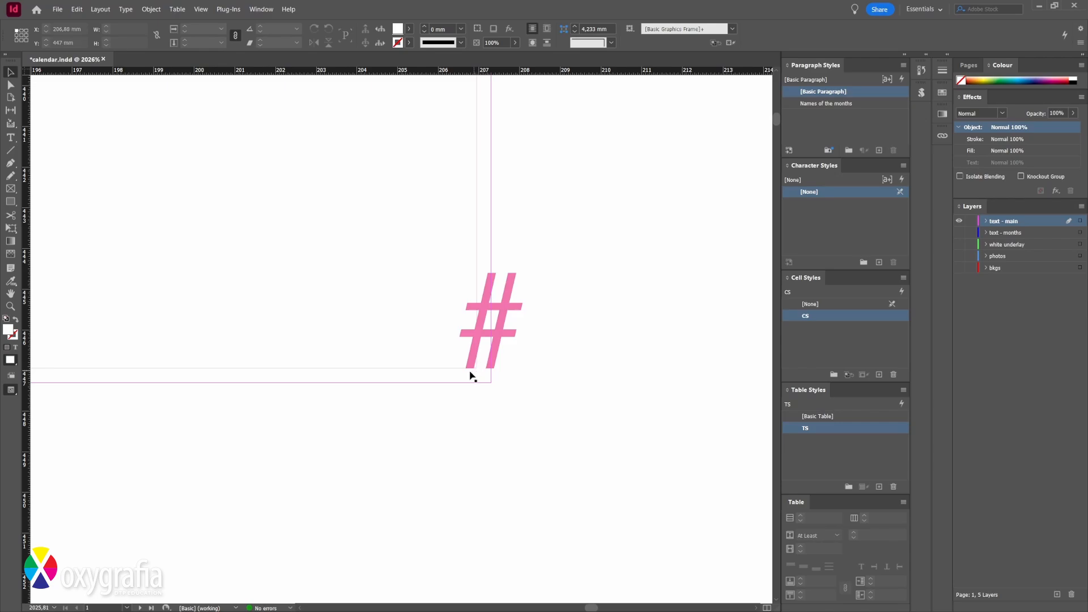
pyautogui.press('t')
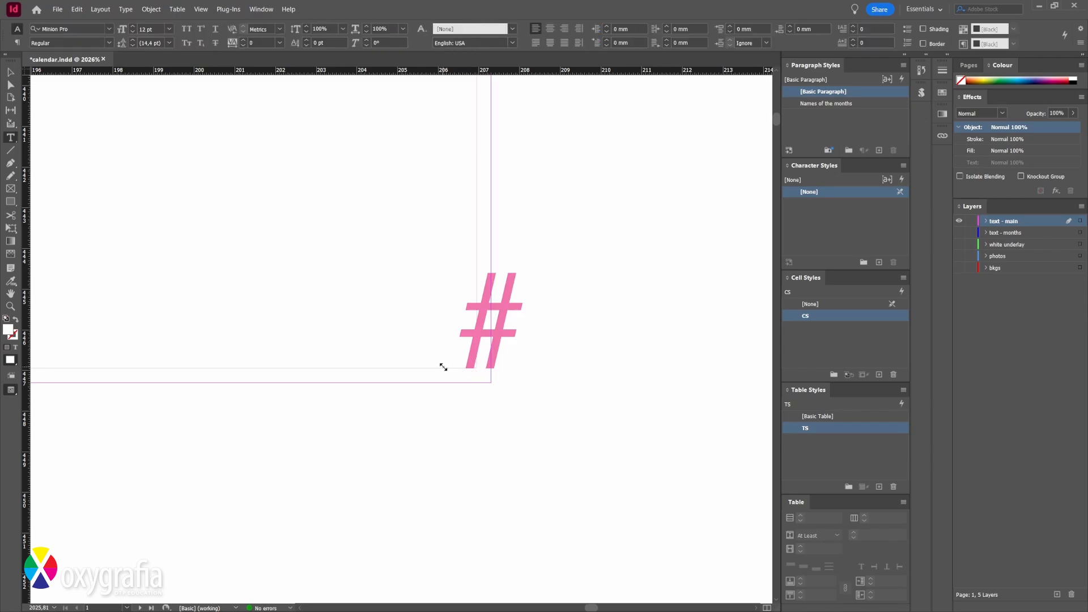
pyautogui.moveTo(443, 367); pyautogui.dragTo(439, 383)
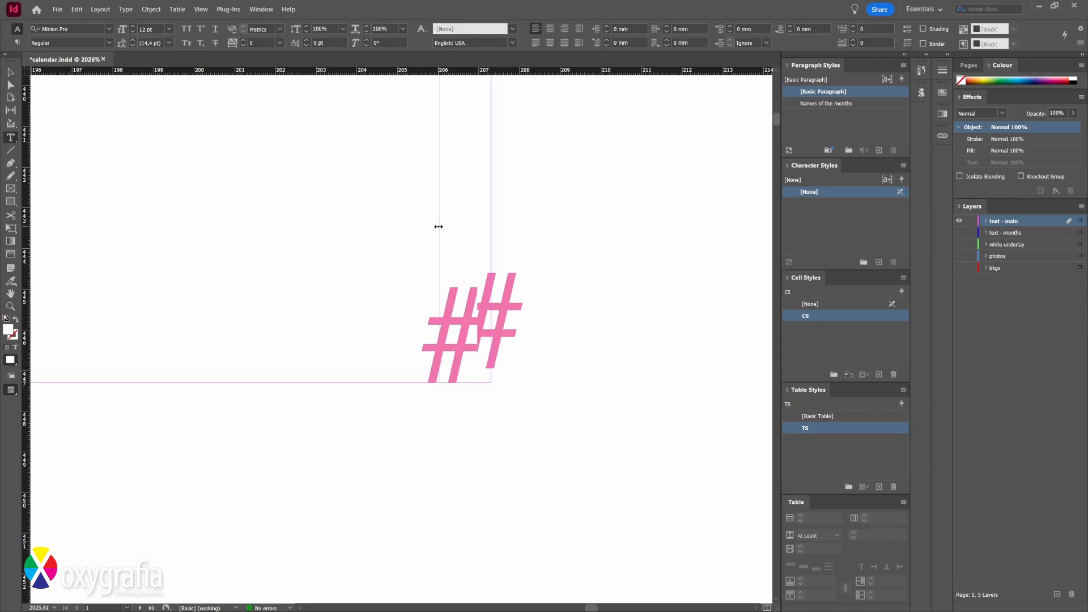
pyautogui.hotkey('ctrl', '0')
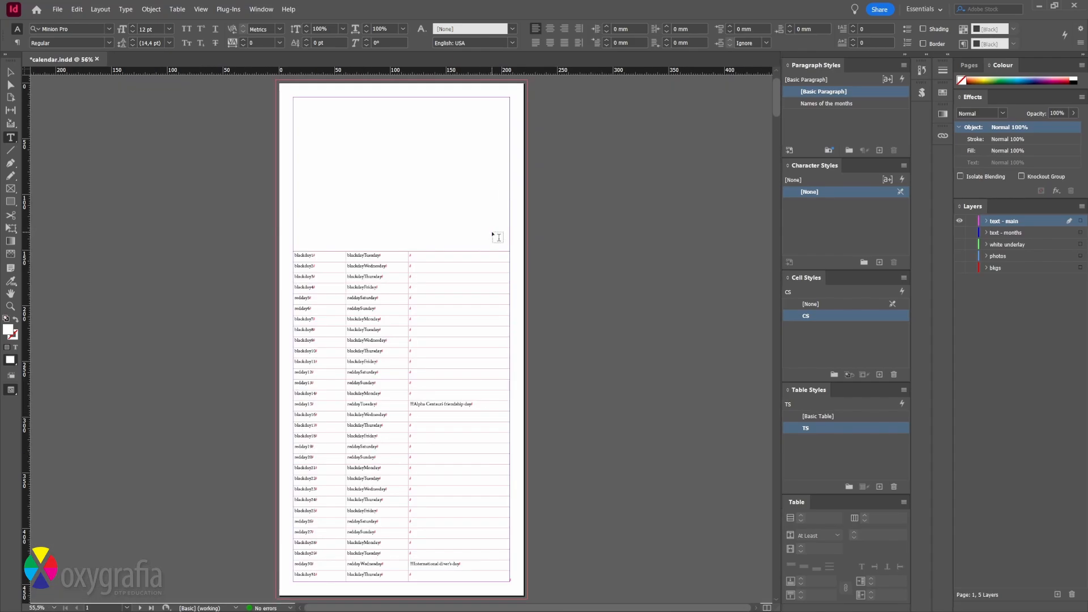
pyautogui.moveTo(287, 240); pyautogui.dragTo(317, 279)
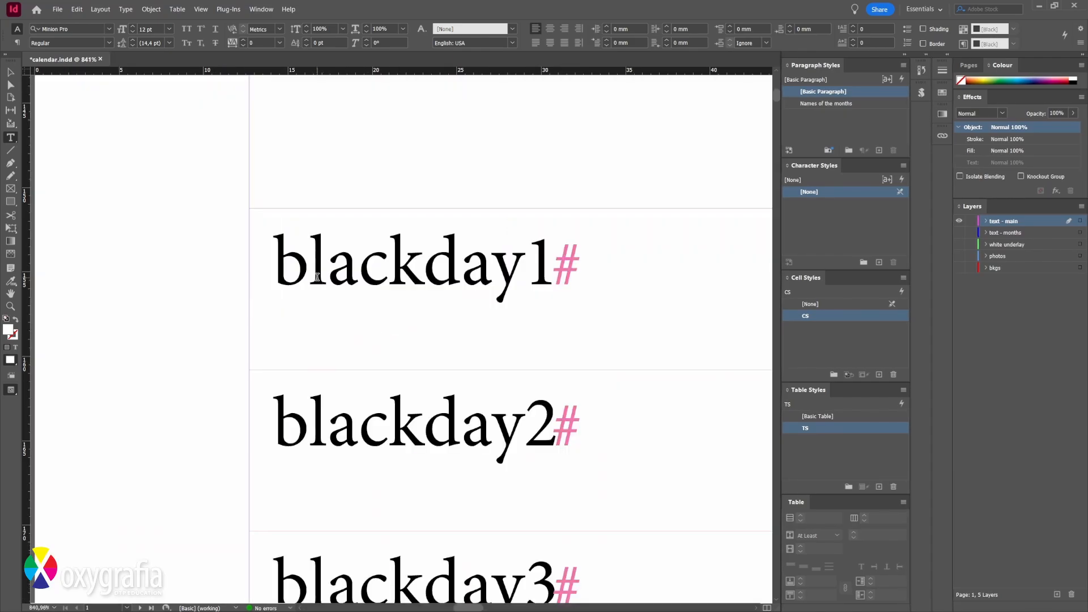
pyautogui.hotkey('ctrl', '0')
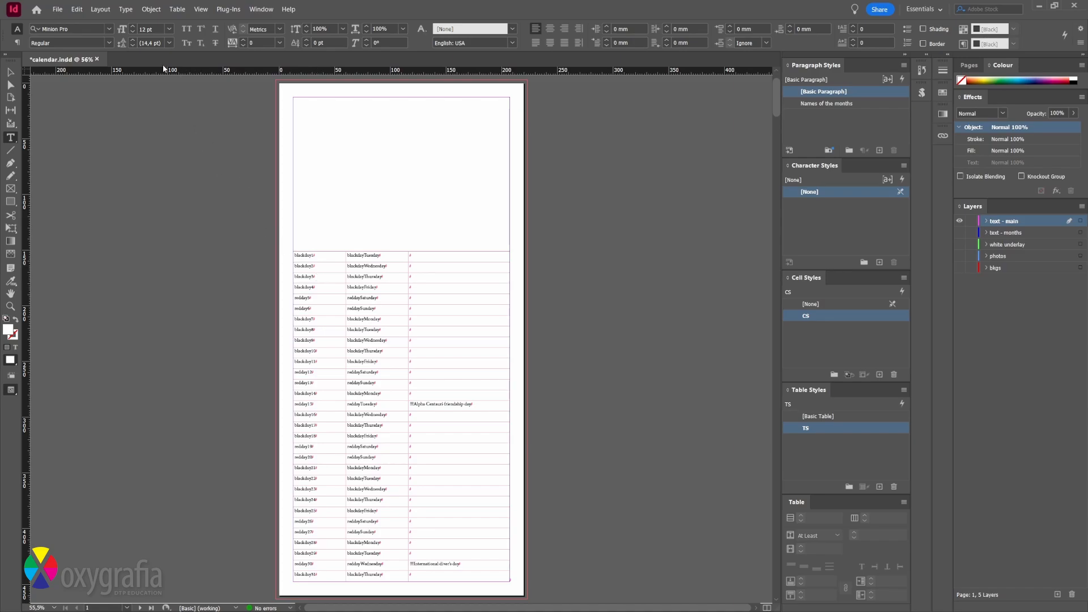
# Revert the calendar document to its last saved version, discarding the demo table work
pyautogui.click(58, 9)
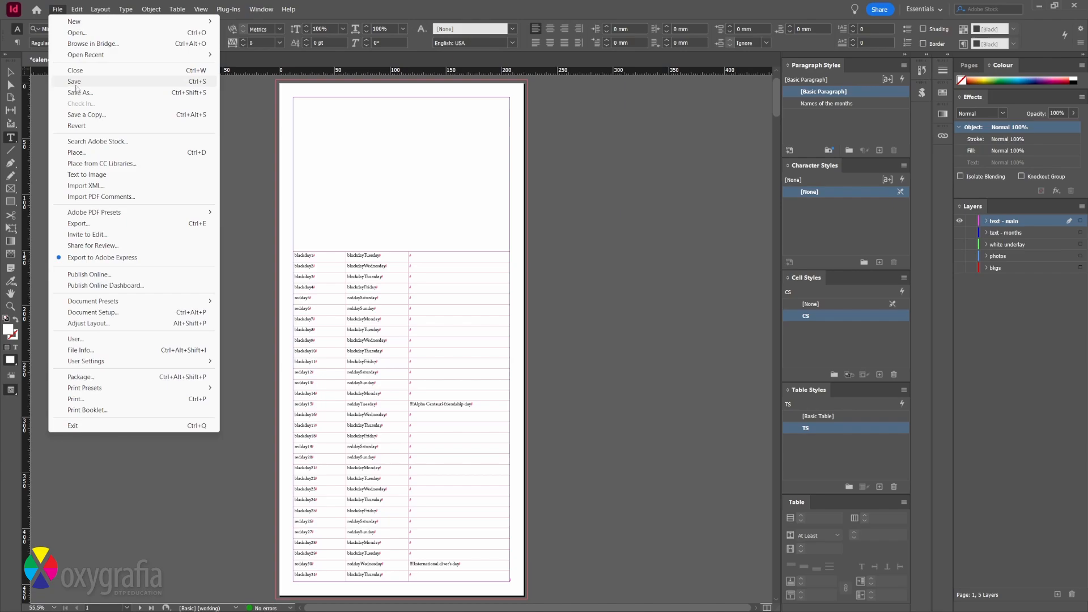
pyautogui.click(84, 126)
pyautogui.click(564, 325)
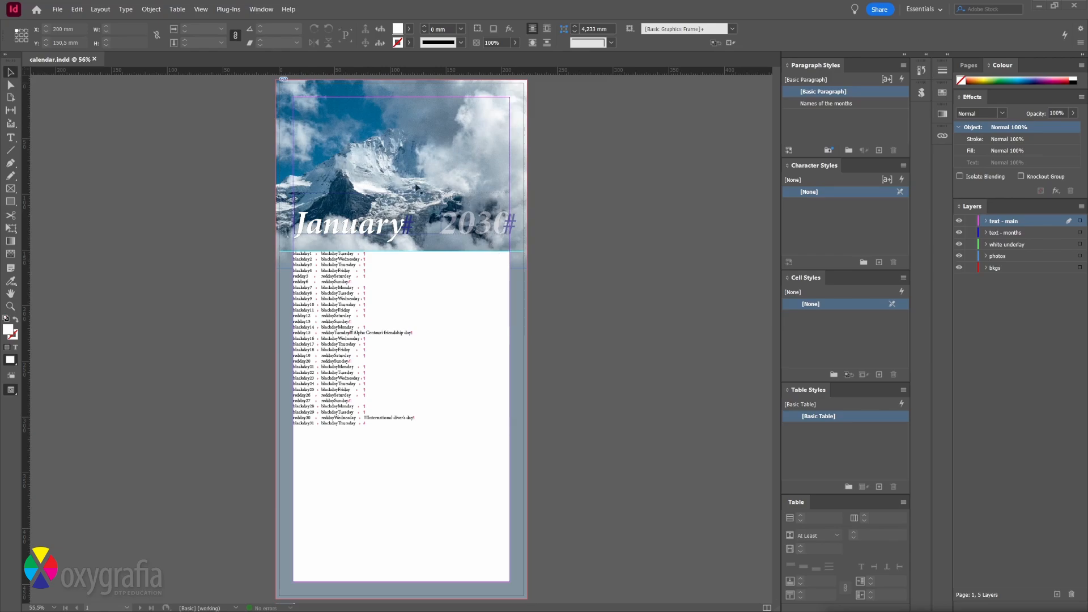
# Show the Scripts panel and reveal its User scripts location in File Explorer
pyautogui.click(262, 11)
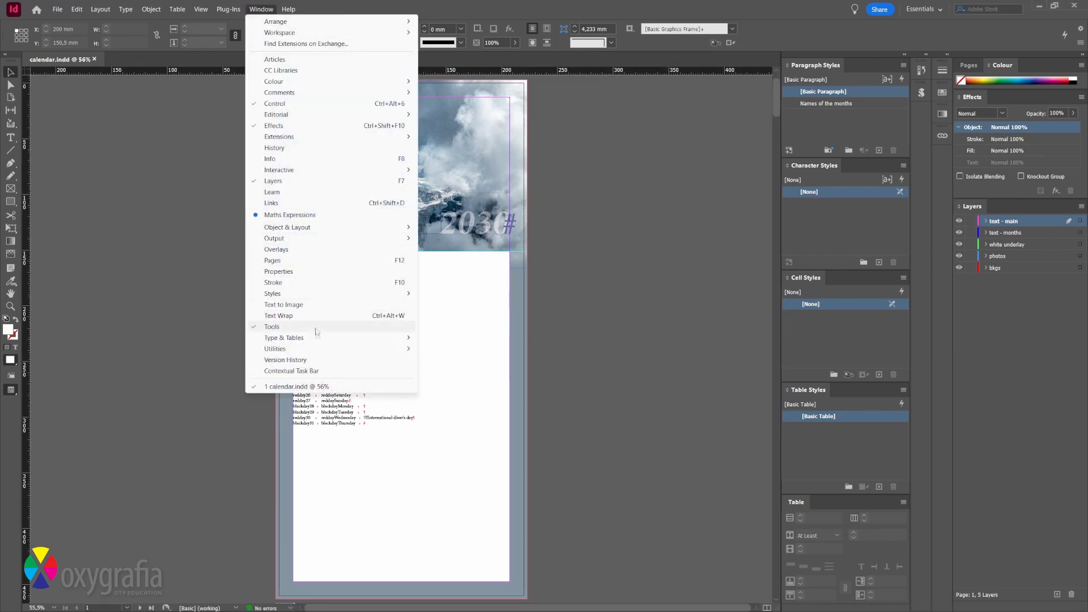
pyautogui.moveTo(351, 349)
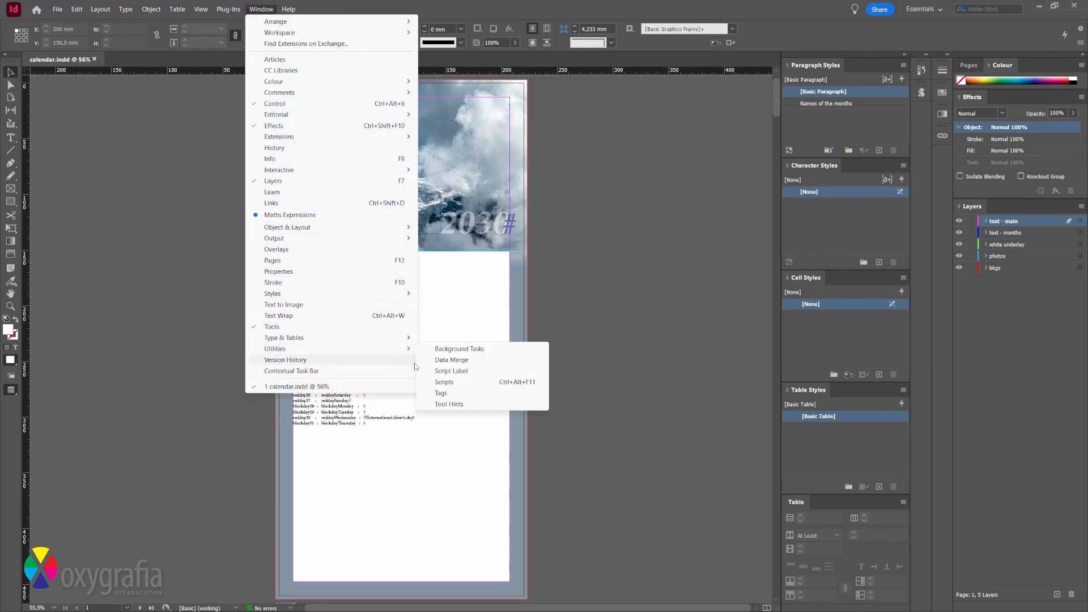
pyautogui.click(445, 383)
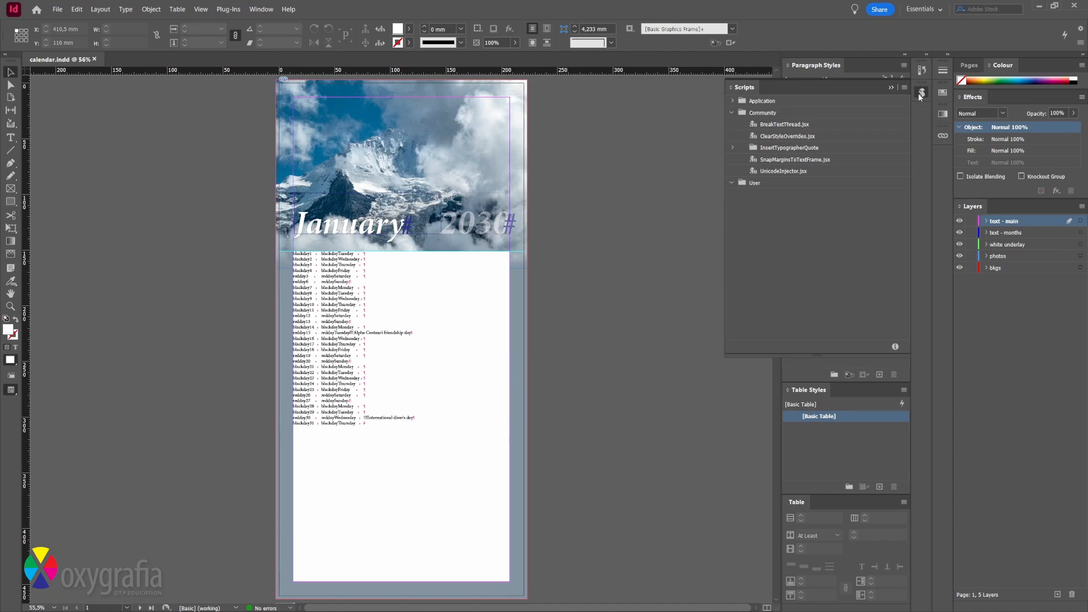
pyautogui.rightClick(749, 184)
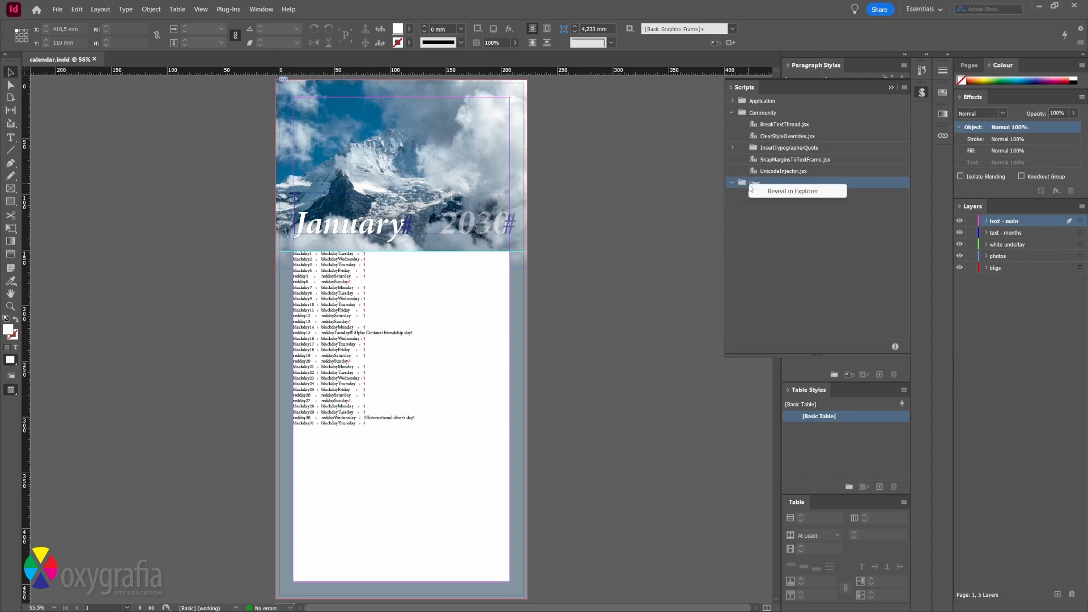
pyautogui.click(768, 192)
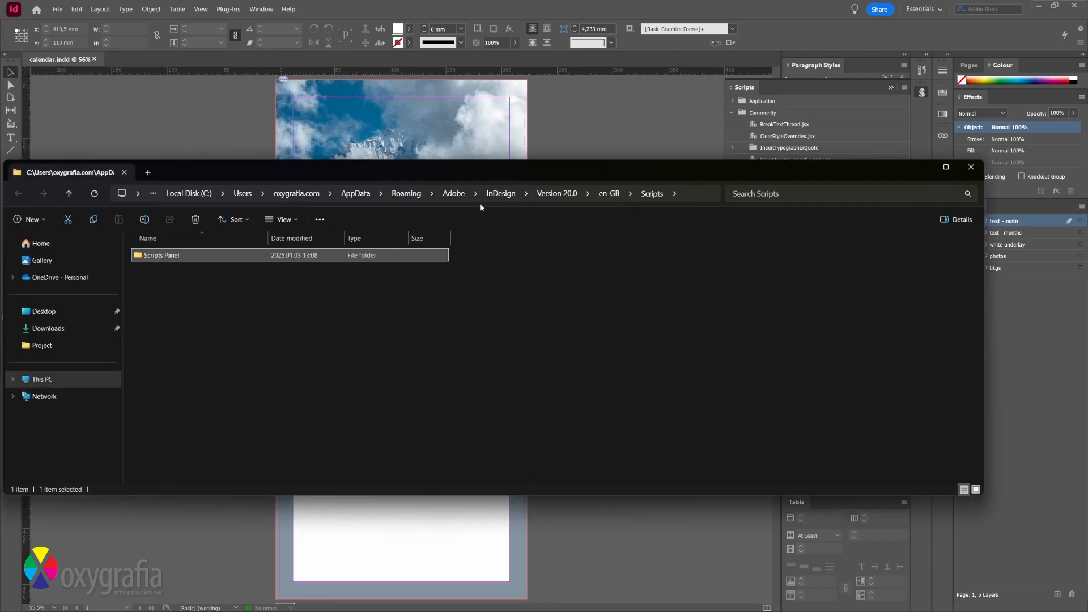
# Open the Scripts Panel folder and enlarge the File Explorer window to show more of its path
pyautogui.doubleClick(149, 257)
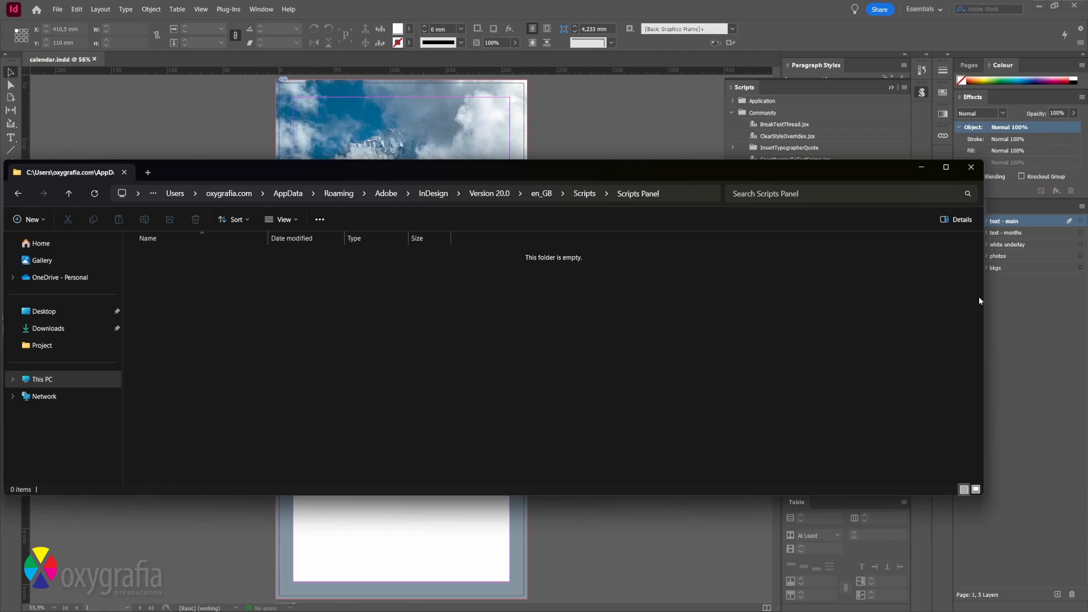
pyautogui.moveTo(983, 297)
pyautogui.mouseDown()
pyautogui.moveTo(1087, 297)
pyautogui.moveTo(1075, 274)
pyautogui.mouseUp()
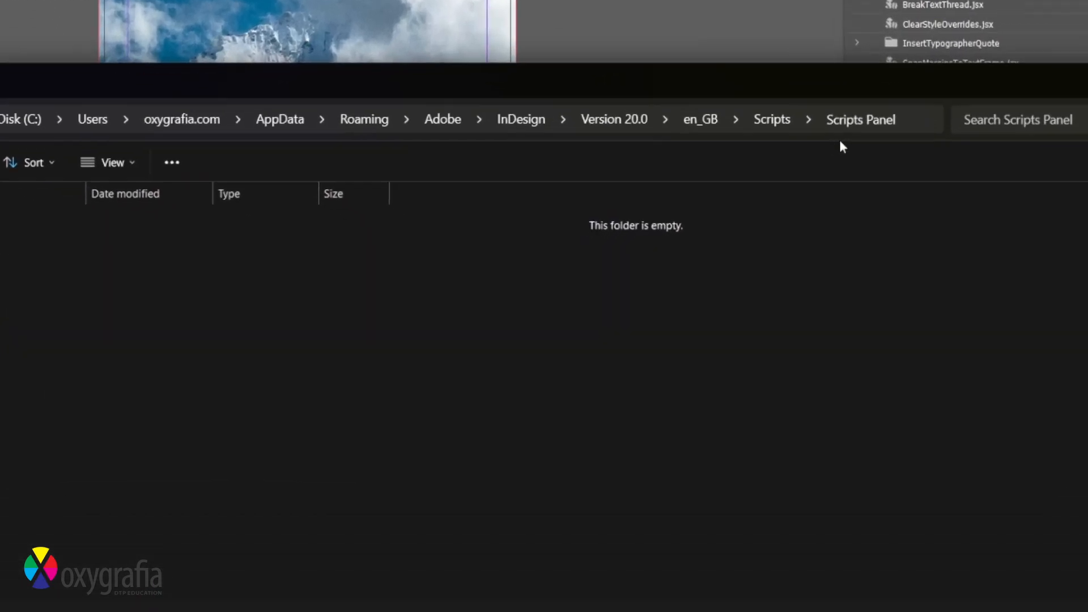
pyautogui.moveTo(935, 70)
pyautogui.mouseDown()
pyautogui.moveTo(889, 69)
pyautogui.moveTo(884, 95)
pyautogui.moveTo(928, 103)
pyautogui.moveTo(981, 88)
pyautogui.moveTo(940, 60)
pyautogui.mouseUp()
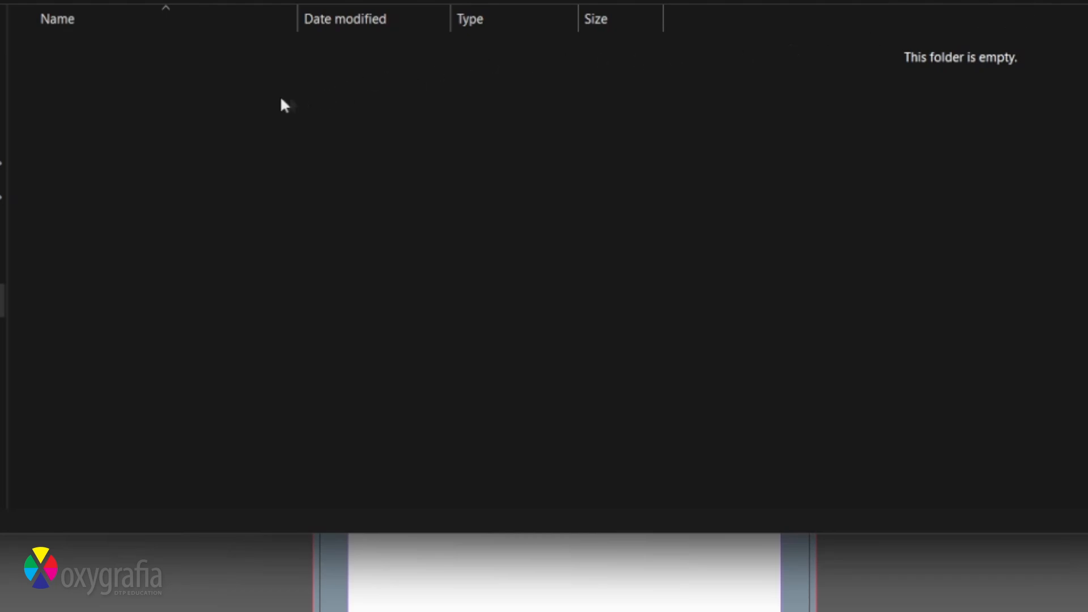
# Create a new text document in the Scripts Panel folder and name it Our Script.jsx, replacing the txt extension
pyautogui.rightClick(150, 110)
pyautogui.moveTo(229, 281)
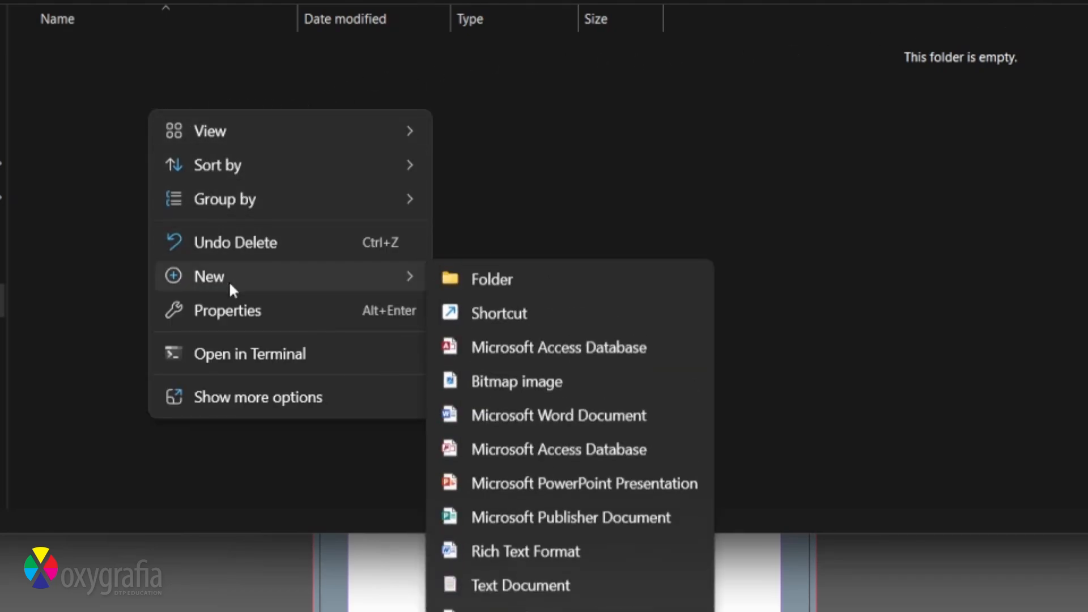
pyautogui.click(505, 590)
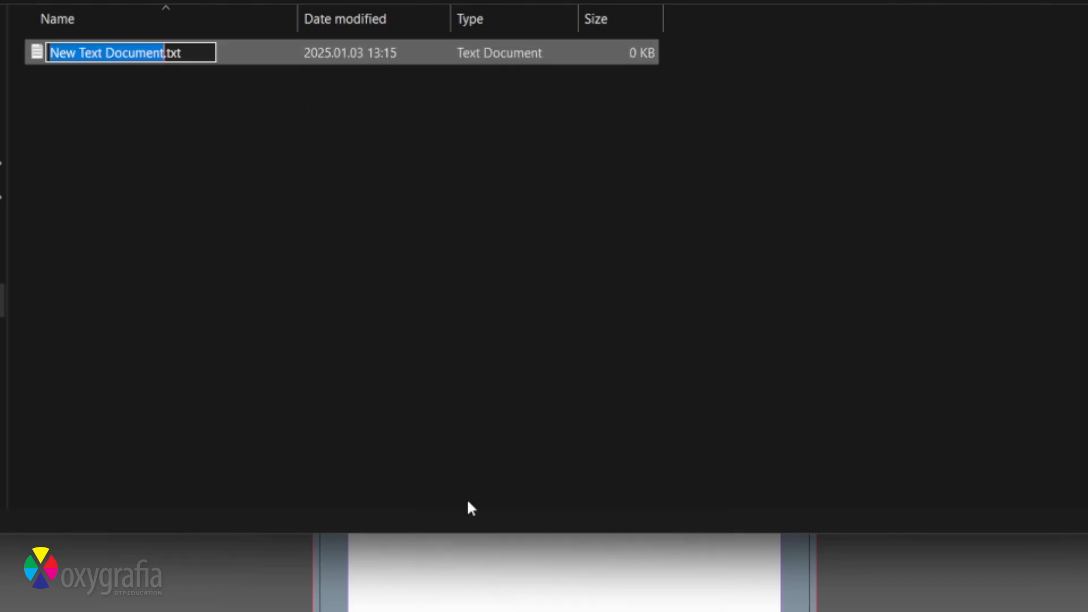
pyautogui.write('Our Scrip')
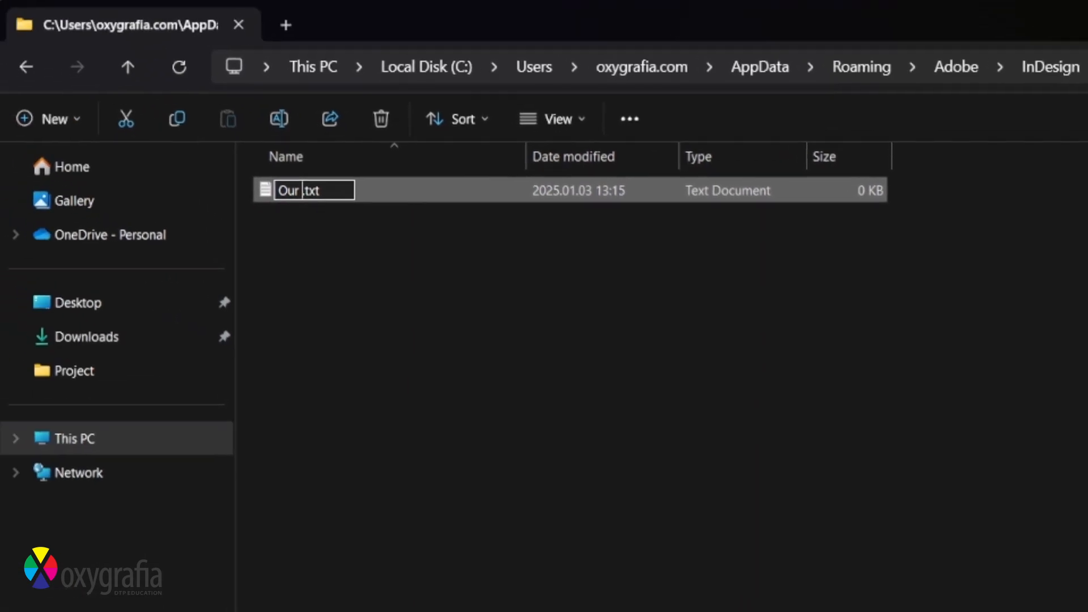
pyautogui.write('t')
pyautogui.press('End')
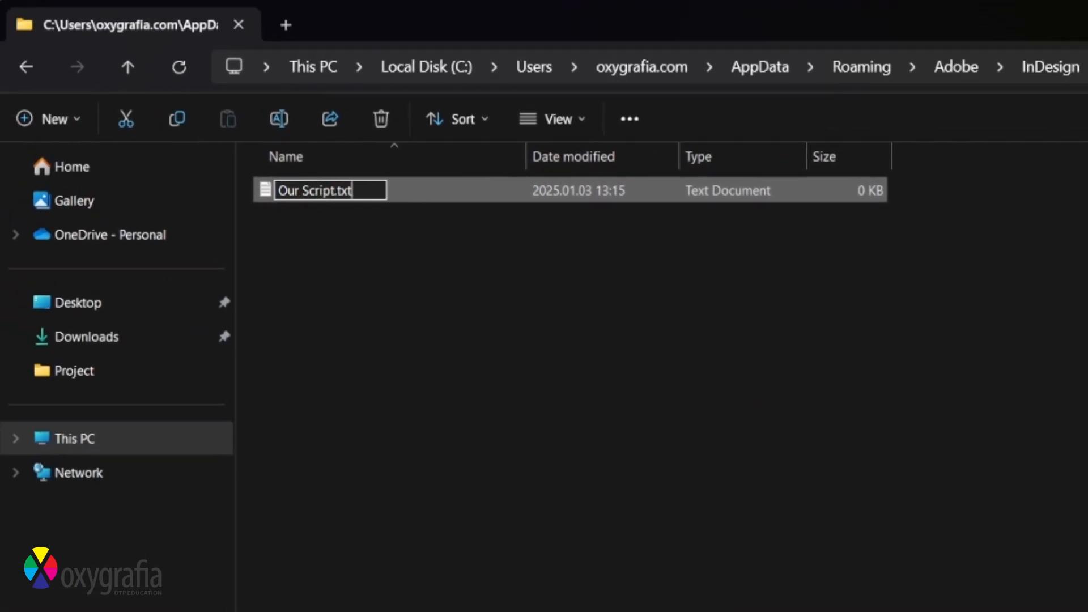
pyautogui.press('BackSpace')
pyautogui.press('BackSpace')
pyautogui.press('BackSpace')
pyautogui.write('jsx')
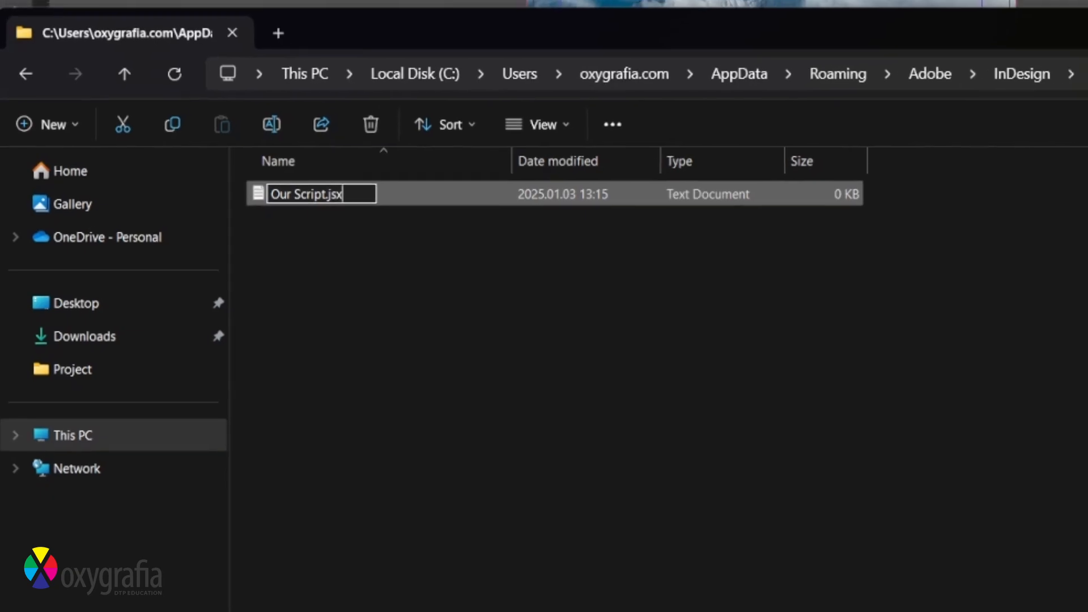
# Rename the new text document to Our Script.jsx and paste the script code into it in Notepad
pyautogui.press('Return')
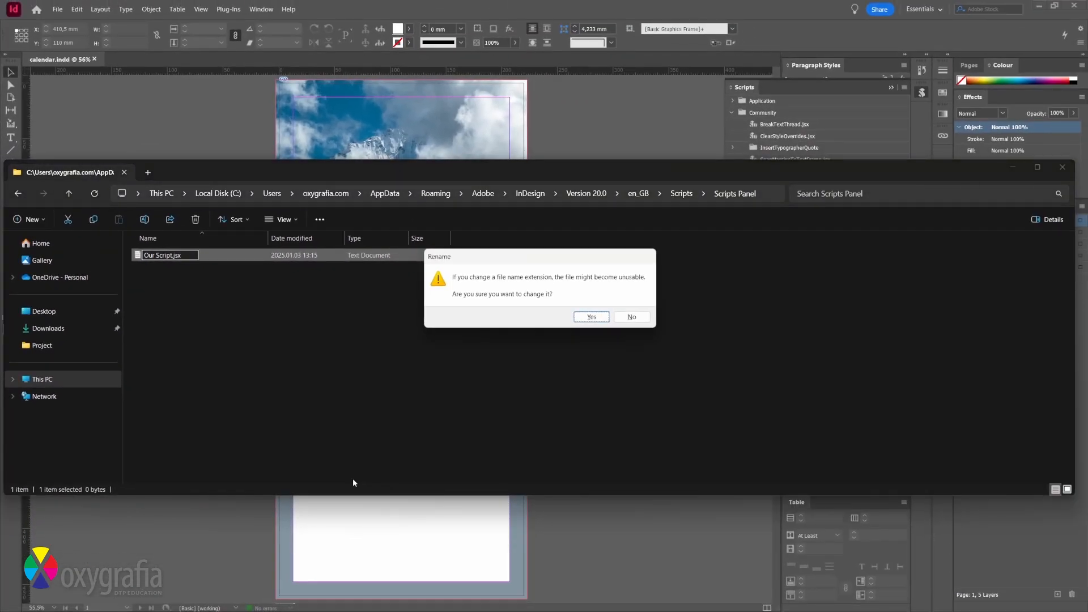
pyautogui.click(590, 318)
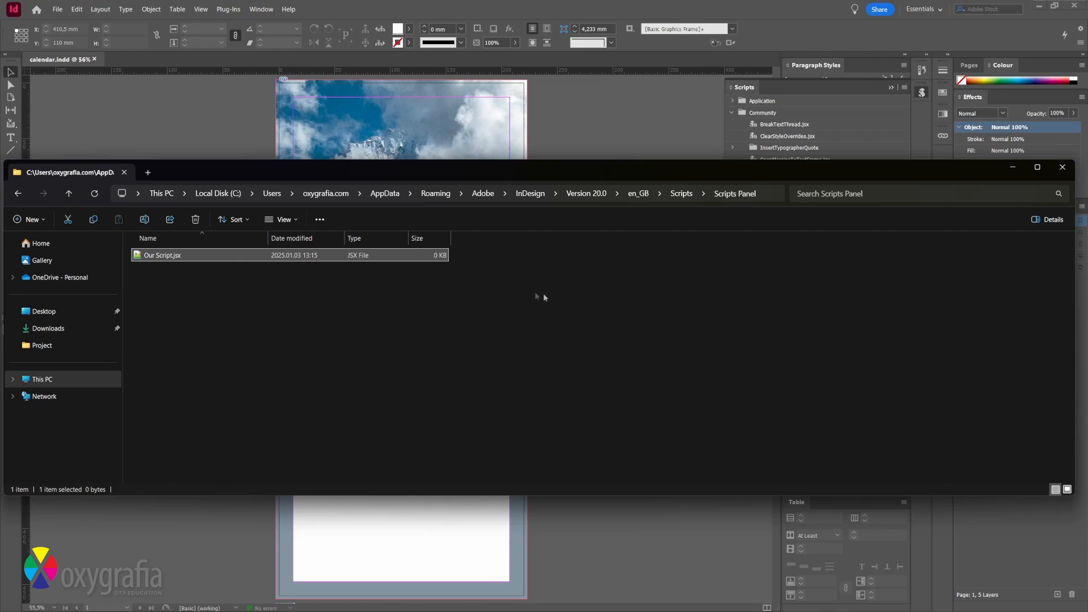
pyautogui.rightClick(149, 265)
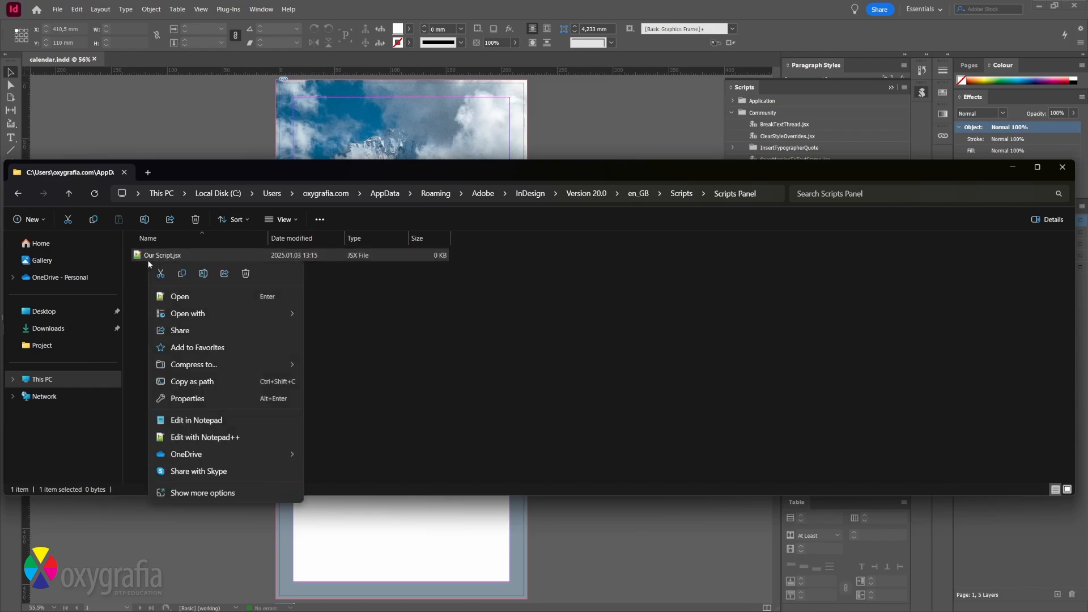
pyautogui.click(250, 422)
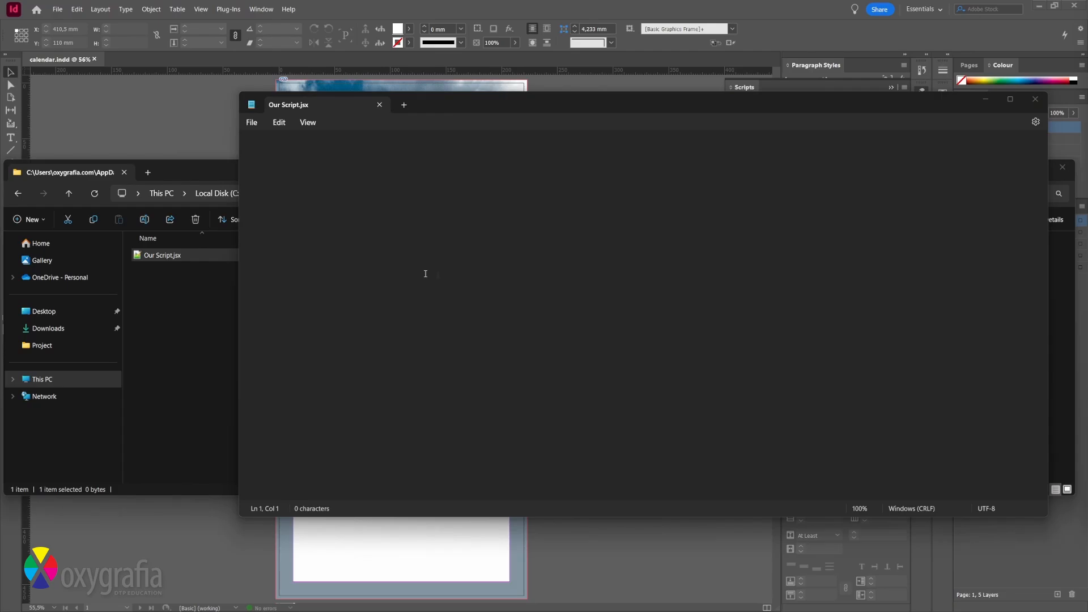
pyautogui.hotkey('ctrl', 'v')
pyautogui.scroll(10, 403, 329)
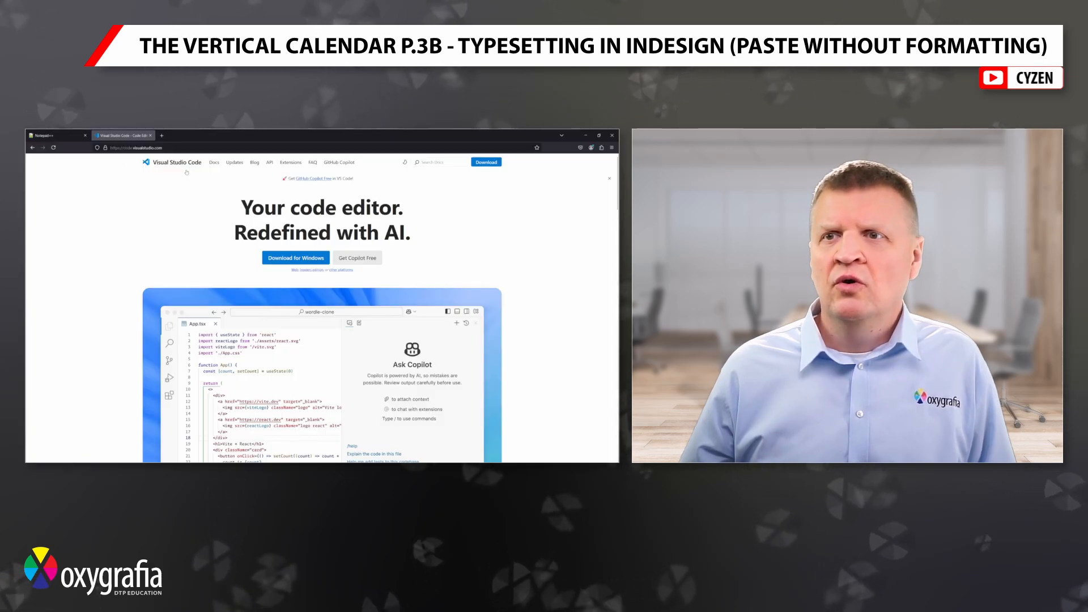
# Switch to Notepad++, set the language of Convert to tables.jsx to JavaScript and paste the script code into it
pyautogui.click(54, 136)
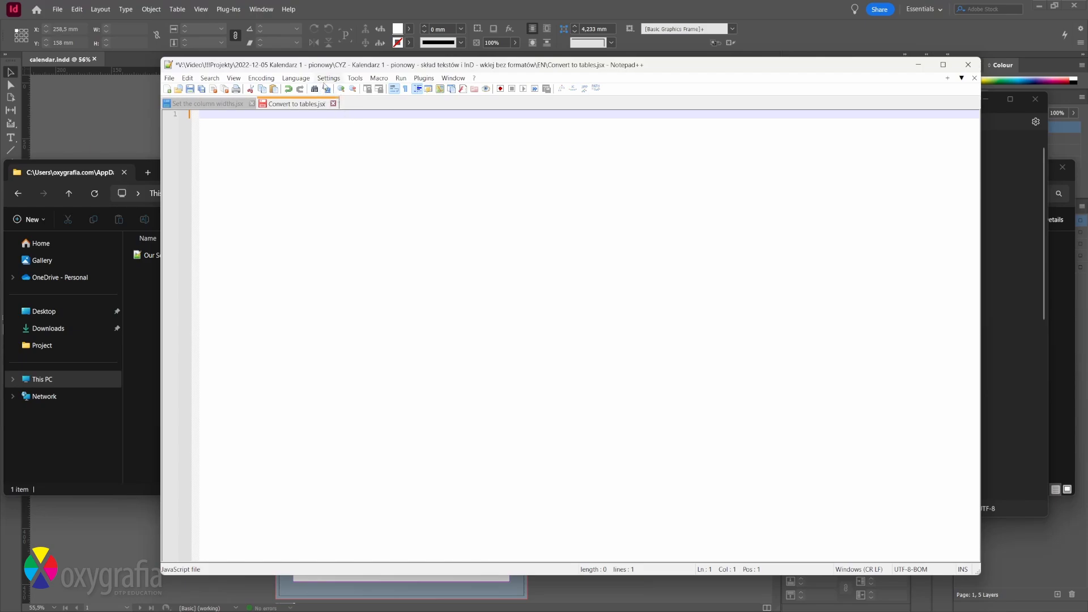
pyautogui.click(306, 81)
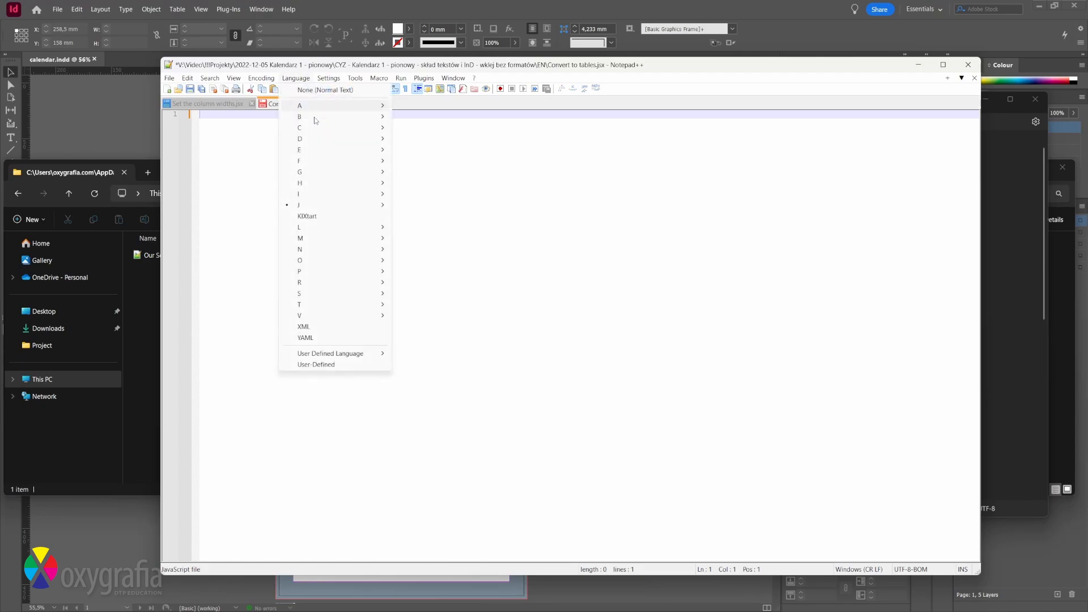
pyautogui.moveTo(322, 208)
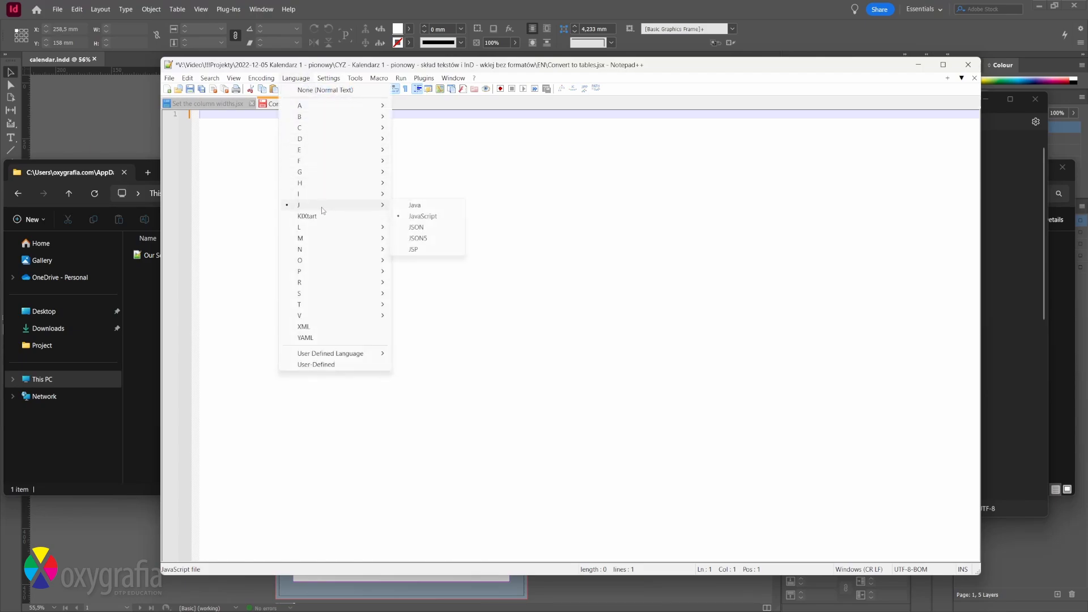
pyautogui.click(429, 217)
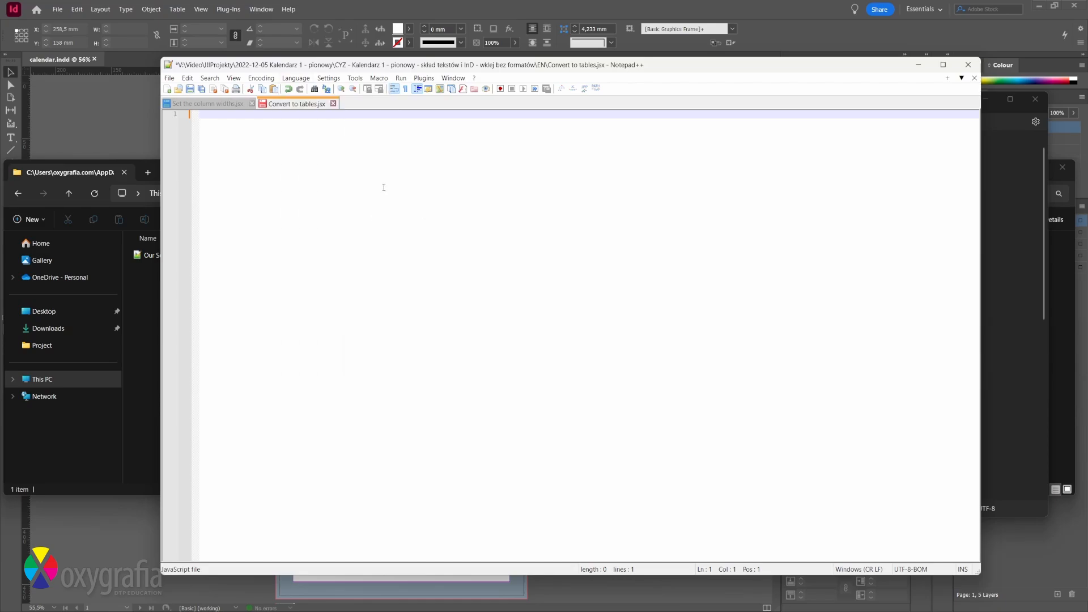
pyautogui.hotkey('ctrl', 'v')
pyautogui.scroll(8, 368, 307)
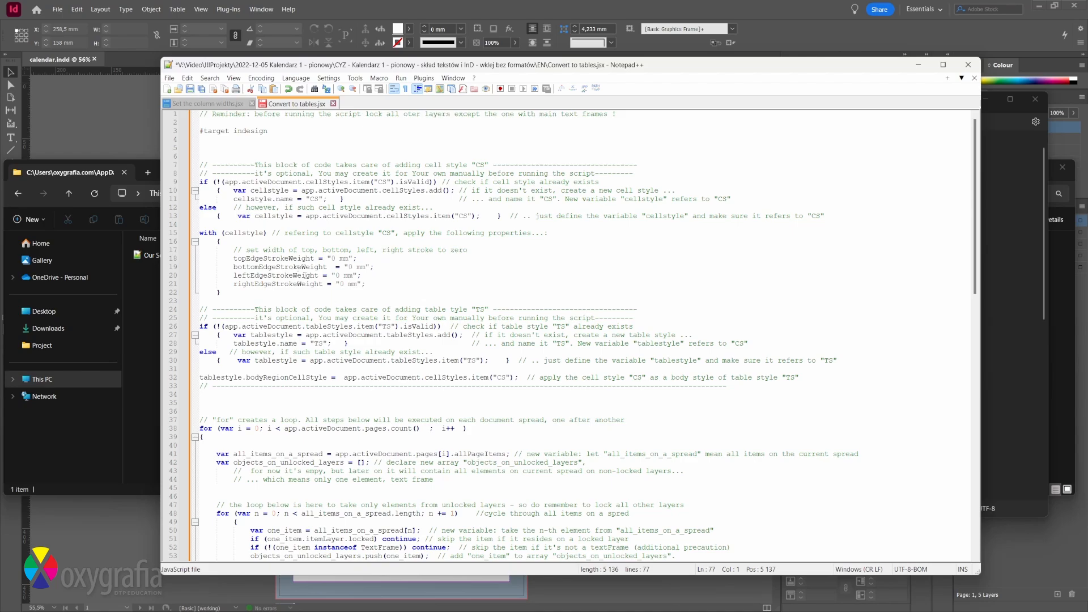
# Widen the code editor window slightly and select Our Script.jsx in the Scripts Panel folder
pyautogui.moveTo(981, 317); pyautogui.dragTo(1004, 317)
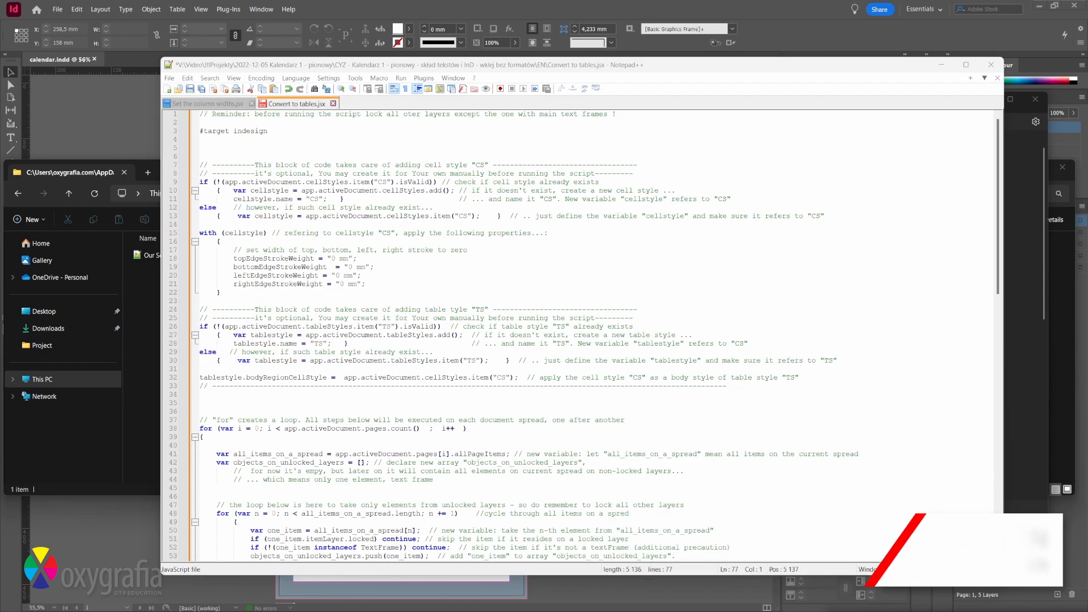
pyautogui.click(140, 301)
pyautogui.click(157, 256)
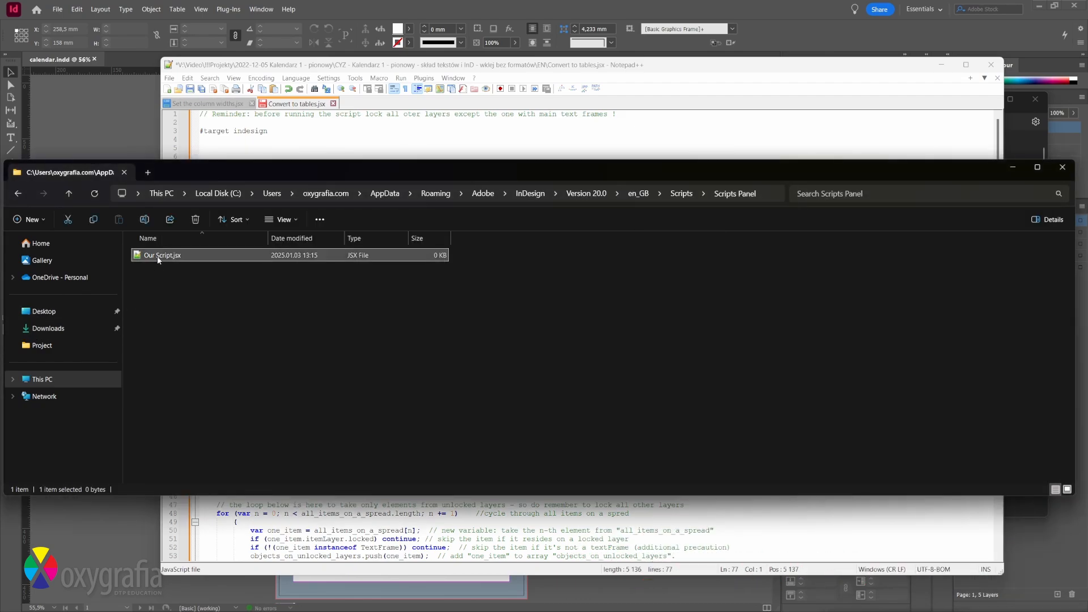
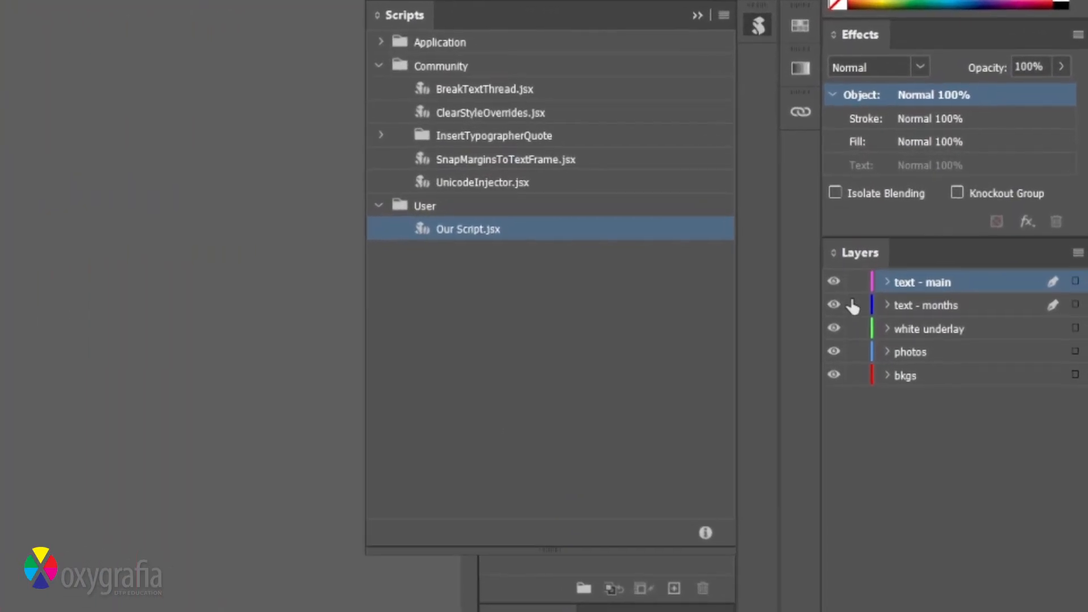
# Lock and unlock the layers below text - main, and try running Our Script.jsx with every layer unlocked
pyautogui.moveTo(856, 304); pyautogui.dragTo(848, 388)
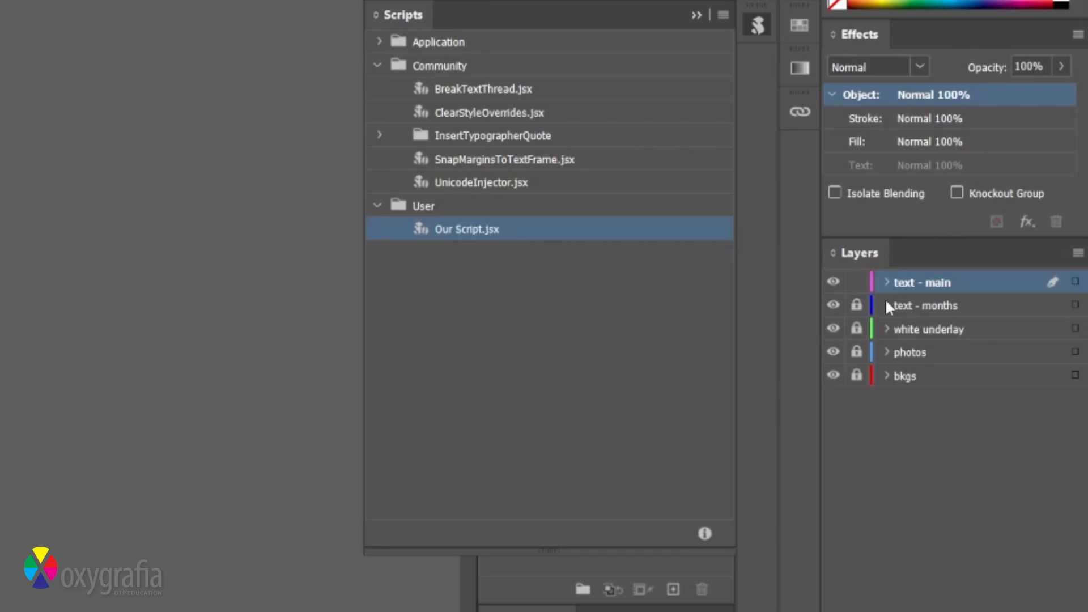
pyautogui.moveTo(856, 305); pyautogui.dragTo(860, 389)
pyautogui.rightClick(545, 240)
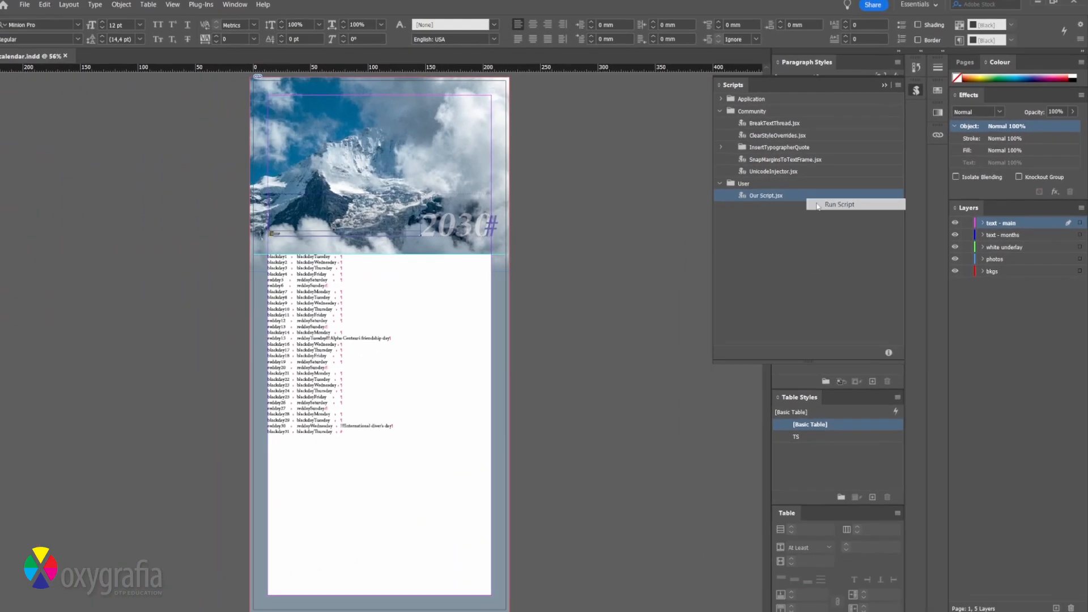
pyautogui.click(576, 244)
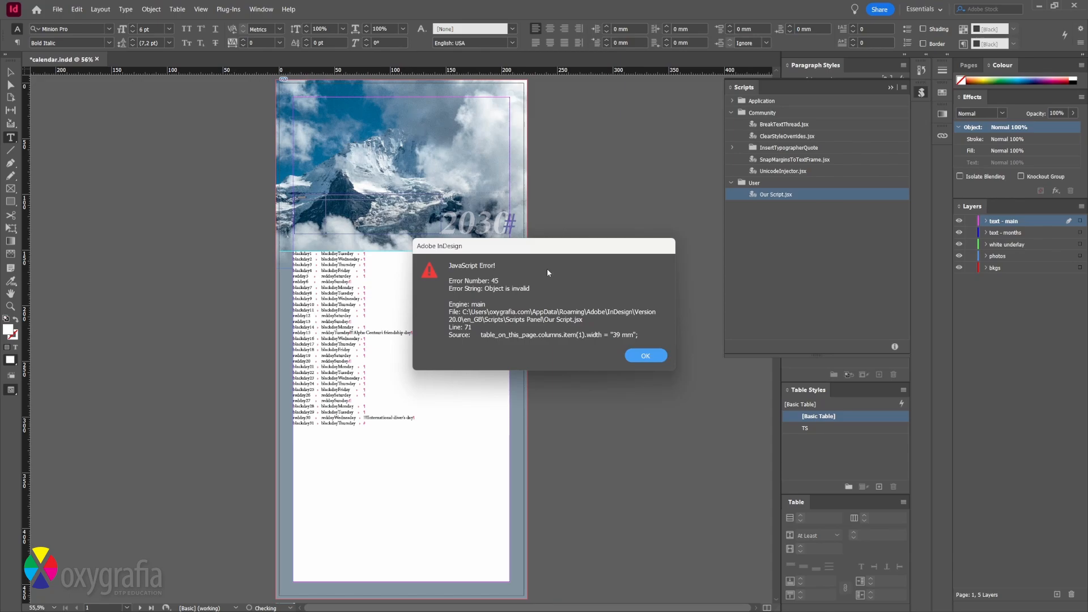
pyautogui.click(640, 356)
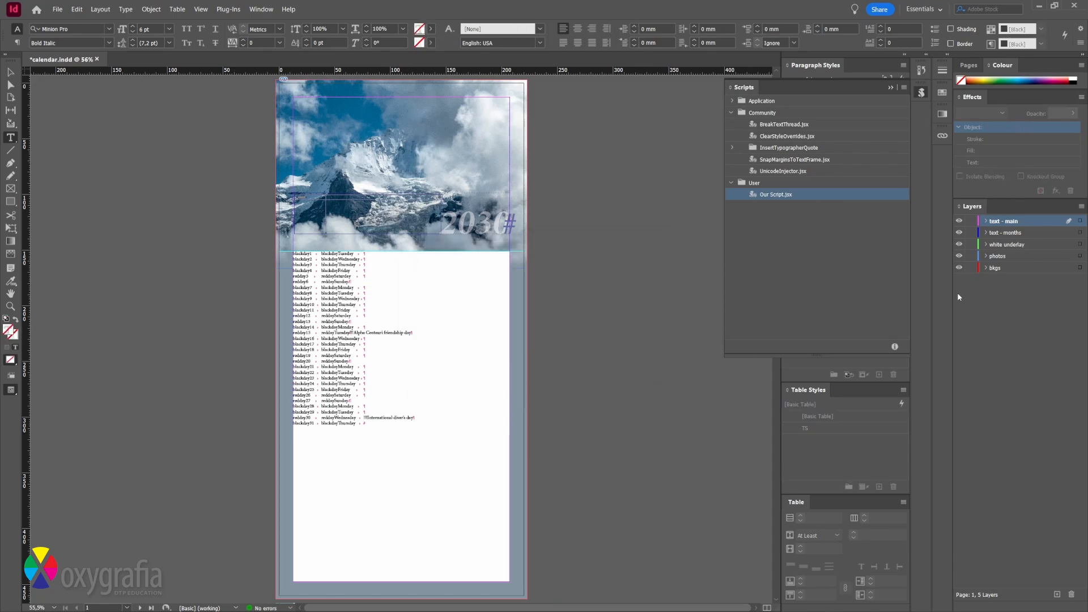
# Lock the text - months, white underlay, photos and bkgs layers, and run Our Script.jsx on the calendar
pyautogui.moveTo(970, 232); pyautogui.dragTo(969, 283)
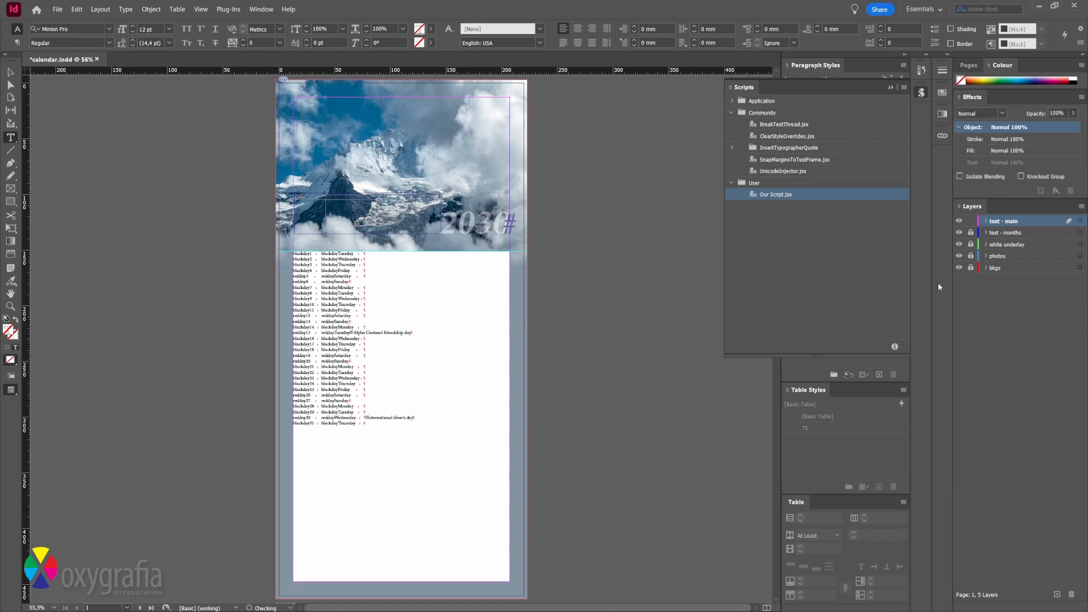
pyautogui.rightClick(816, 197)
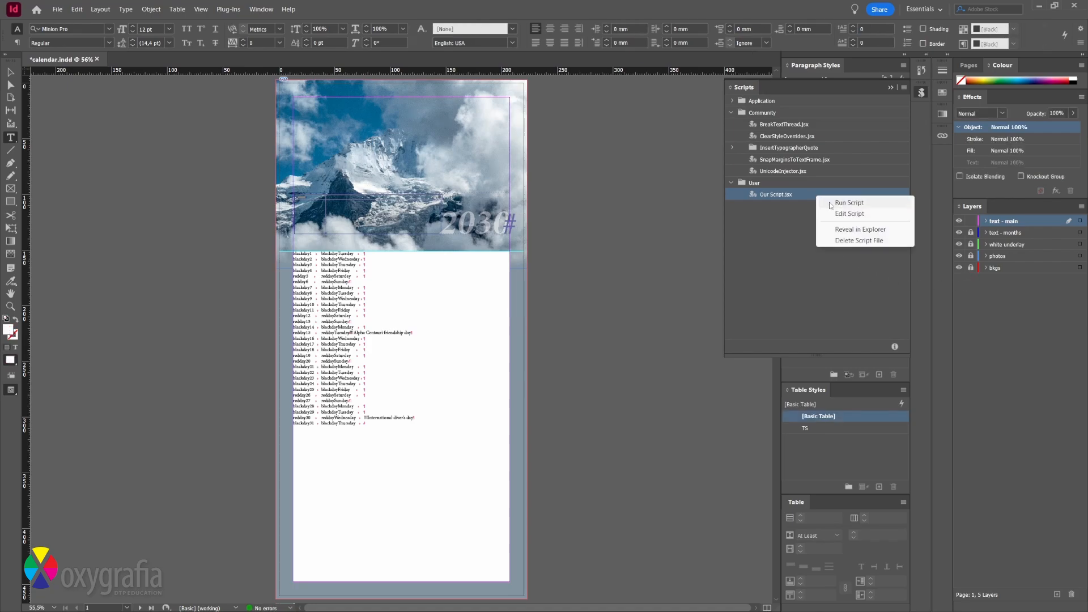
pyautogui.click(829, 202)
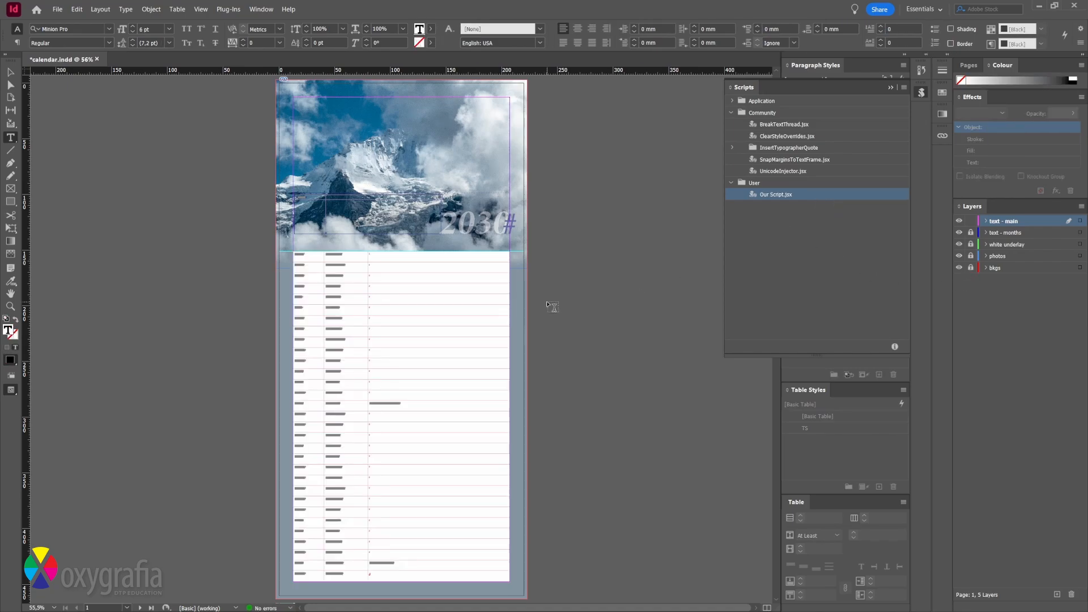
# Examine the day tables on the monthly pages and the first rows of the January table up close
pyautogui.scroll(-15, 550, 306)
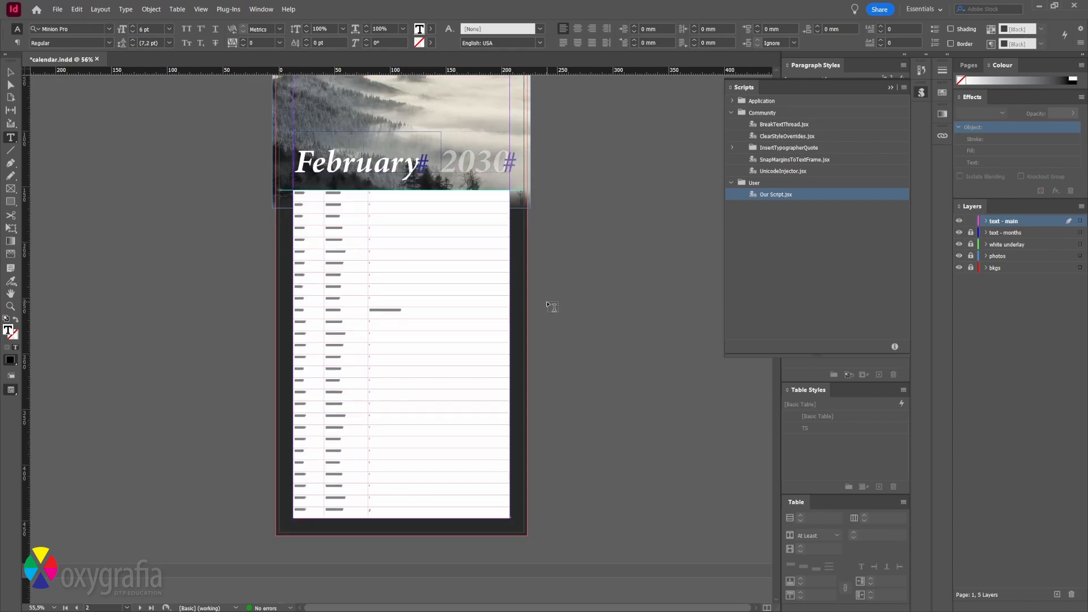
pyautogui.scroll(-8, 550, 306)
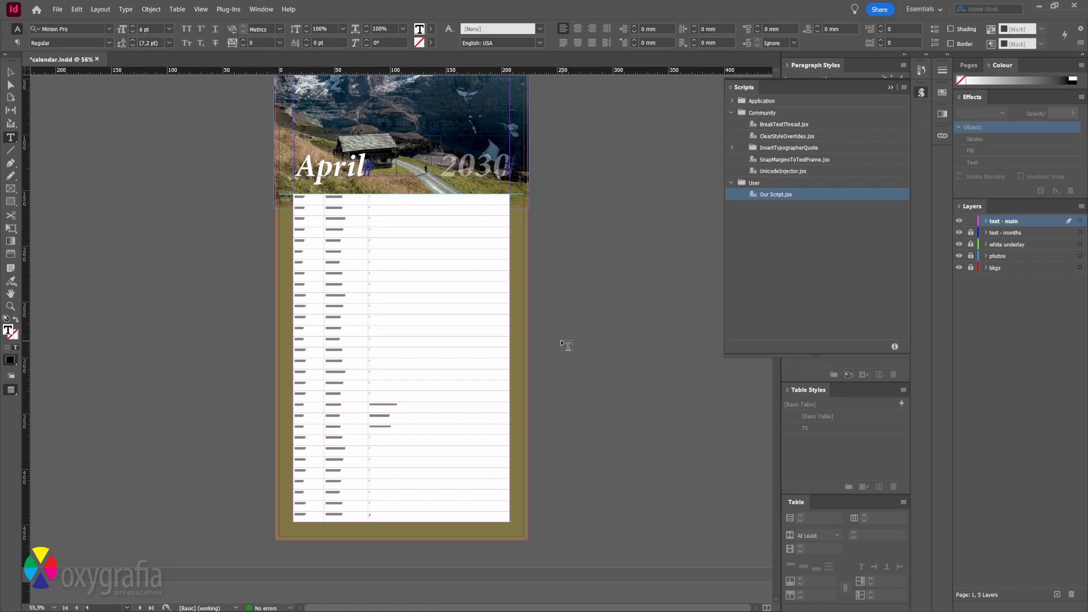
pyautogui.scroll(-20, 565, 345)
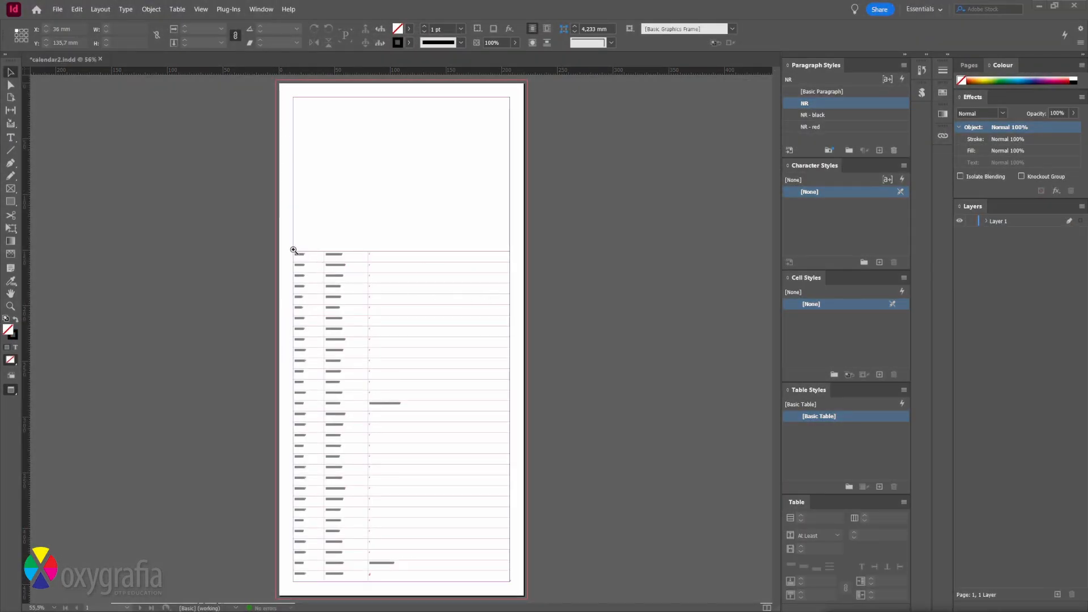
pyautogui.moveTo(296, 252); pyautogui.dragTo(365, 321)
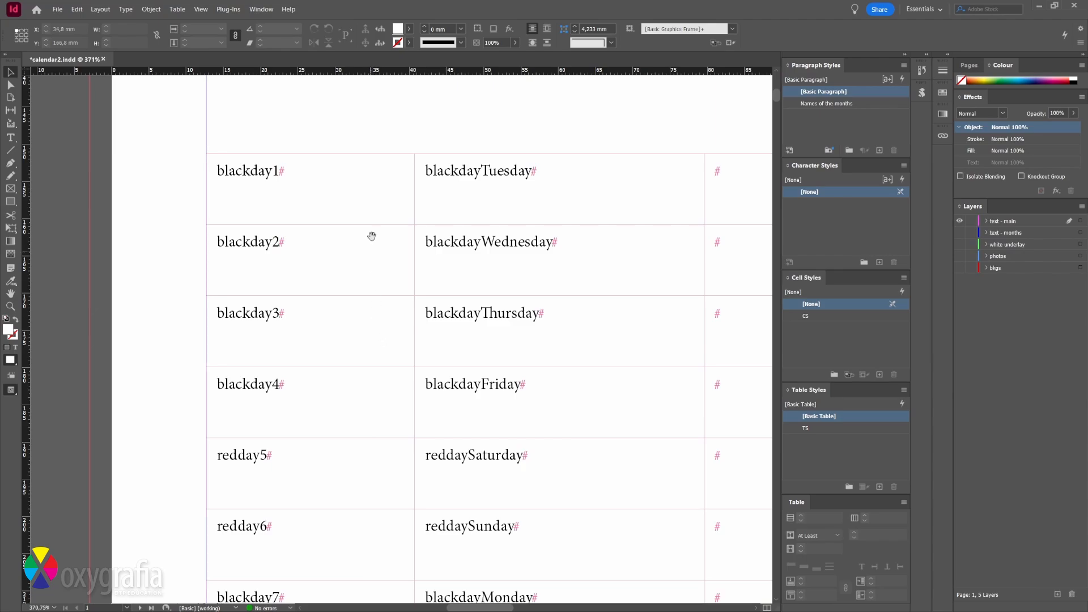
pyautogui.moveTo(371, 236); pyautogui.dragTo(323, 333)
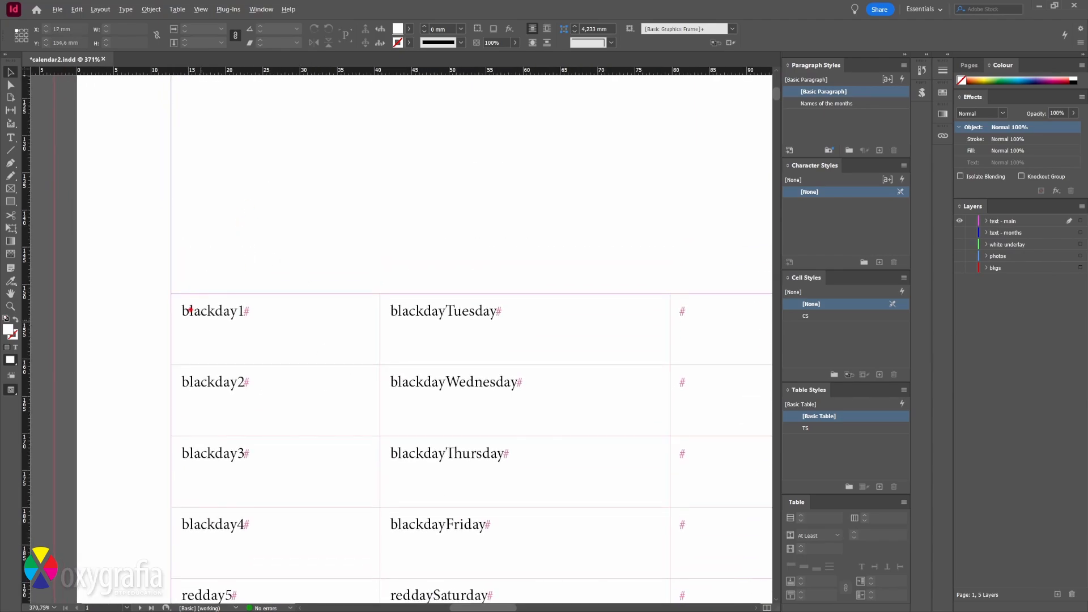
pyautogui.moveTo(183, 311); pyautogui.dragTo(216, 307)
pyautogui.moveTo(182, 386); pyautogui.dragTo(215, 381)
pyautogui.moveTo(186, 455); pyautogui.dragTo(219, 458)
pyautogui.moveTo(183, 526); pyautogui.dragTo(221, 526)
pyautogui.moveTo(244, 298); pyautogui.dragTo(233, 306)
pyautogui.moveTo(248, 374); pyautogui.dragTo(235, 383)
pyautogui.moveTo(247, 446); pyautogui.dragTo(233, 455)
pyautogui.moveTo(247, 517); pyautogui.dragTo(235, 526)
pyautogui.scroll(-3, 236, 484)
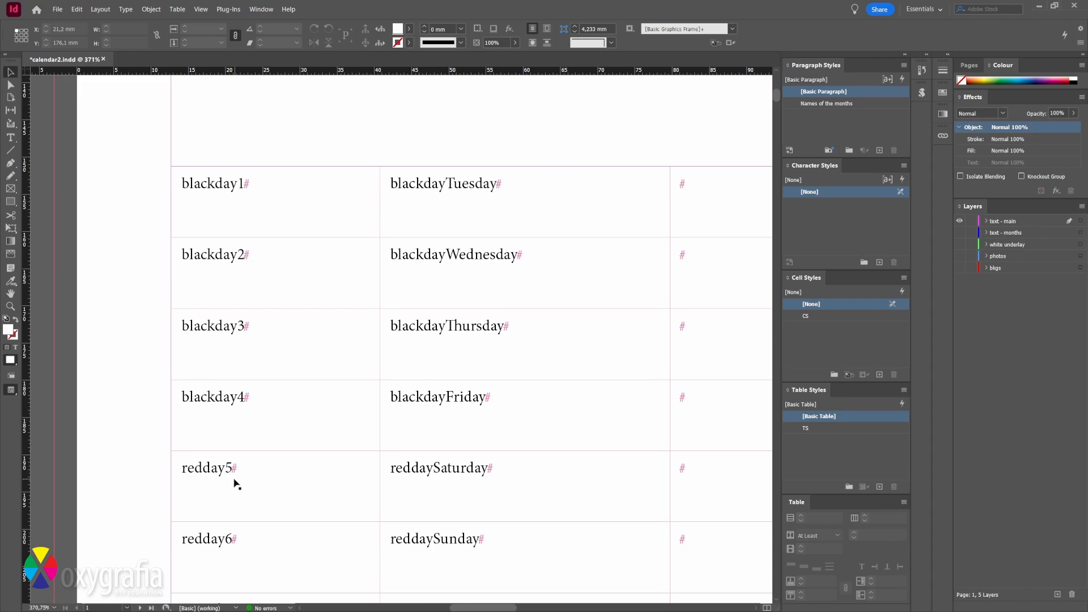
pyautogui.hotkey('ctrl', '2')
pyautogui.moveTo(243, 391)
pyautogui.mouseDown()
pyautogui.moveTo(234, 411)
pyautogui.moveTo(240, 389)
pyautogui.mouseUp()
pyautogui.moveTo(226, 463)
pyautogui.mouseDown()
pyautogui.moveTo(219, 470)
pyautogui.moveTo(245, 458)
pyautogui.mouseUp()
pyautogui.press('Escape')
pyautogui.hotkey('ctrl', '2')
pyautogui.moveTo(179, 144)
pyautogui.mouseDown()
pyautogui.moveTo(182, 121)
pyautogui.moveTo(195, 121)
pyautogui.moveTo(211, 146)
pyautogui.moveTo(237, 136)
pyautogui.moveTo(264, 145)
pyautogui.mouseUp()
pyautogui.moveTo(279, 137); pyautogui.dragTo(291, 146)
pyautogui.moveTo(306, 122); pyautogui.dragTo(320, 147)
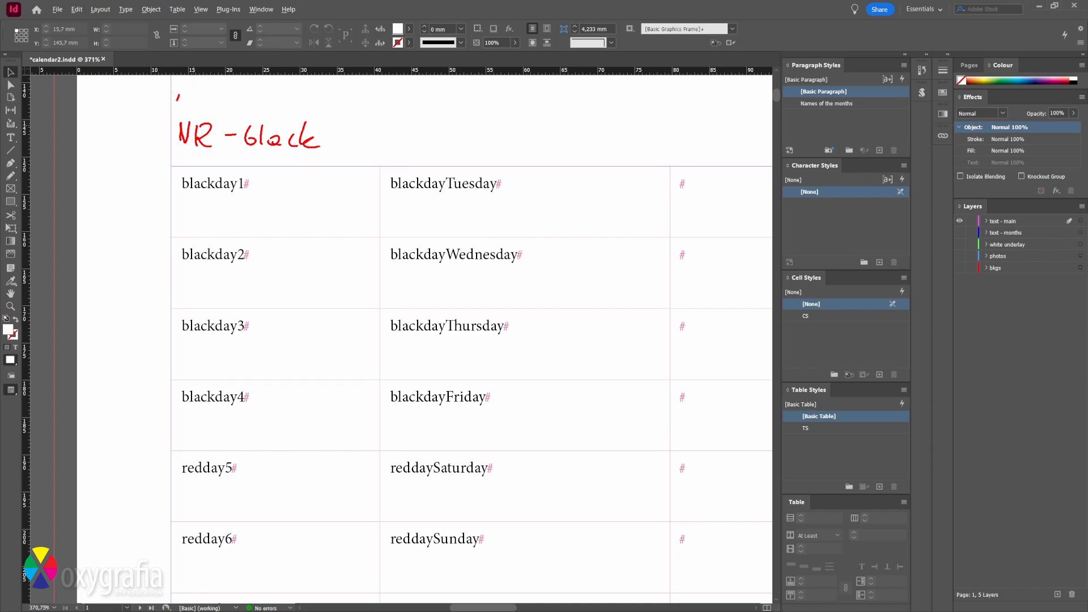
pyautogui.moveTo(179, 103); pyautogui.dragTo(196, 79)
pyautogui.moveTo(199, 102); pyautogui.dragTo(237, 92)
pyautogui.moveTo(248, 100)
pyautogui.mouseDown()
pyautogui.moveTo(250, 81)
pyautogui.moveTo(263, 99)
pyautogui.mouseUp()
pyautogui.moveTo(265, 94); pyautogui.dragTo(287, 100)
pyautogui.moveTo(294, 76); pyautogui.dragTo(302, 102)
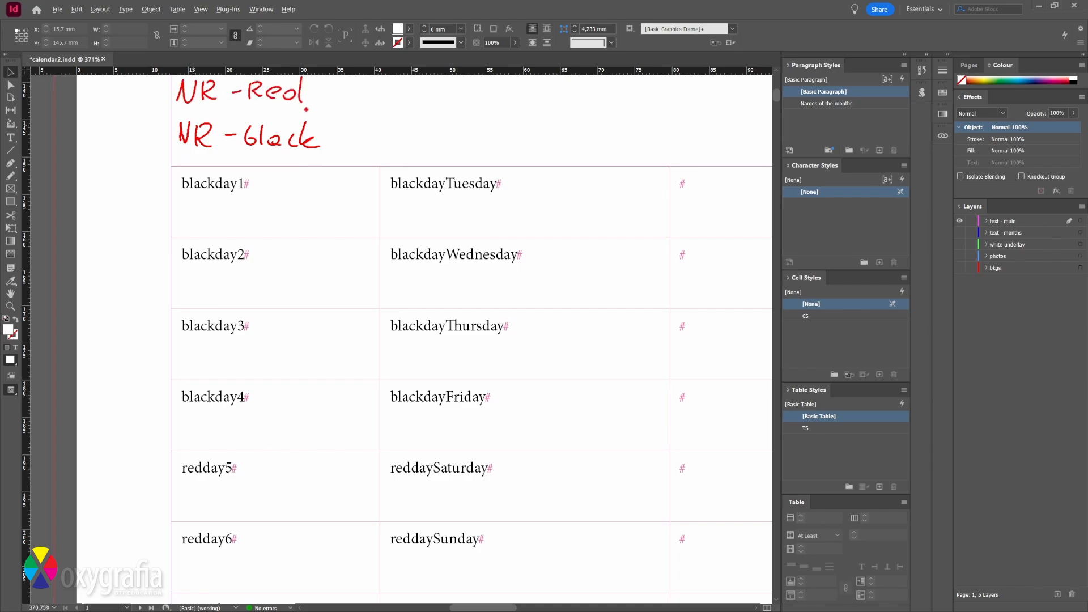
pyautogui.moveTo(437, 118)
pyautogui.mouseDown()
pyautogui.moveTo(419, 96)
pyautogui.moveTo(340, 85)
pyautogui.moveTo(329, 97)
pyautogui.moveTo(370, 120)
pyautogui.moveTo(327, 139)
pyautogui.mouseUp()
pyautogui.moveTo(346, 113)
pyautogui.mouseDown()
pyautogui.moveTo(324, 142)
pyautogui.moveTo(355, 142)
pyautogui.mouseUp()
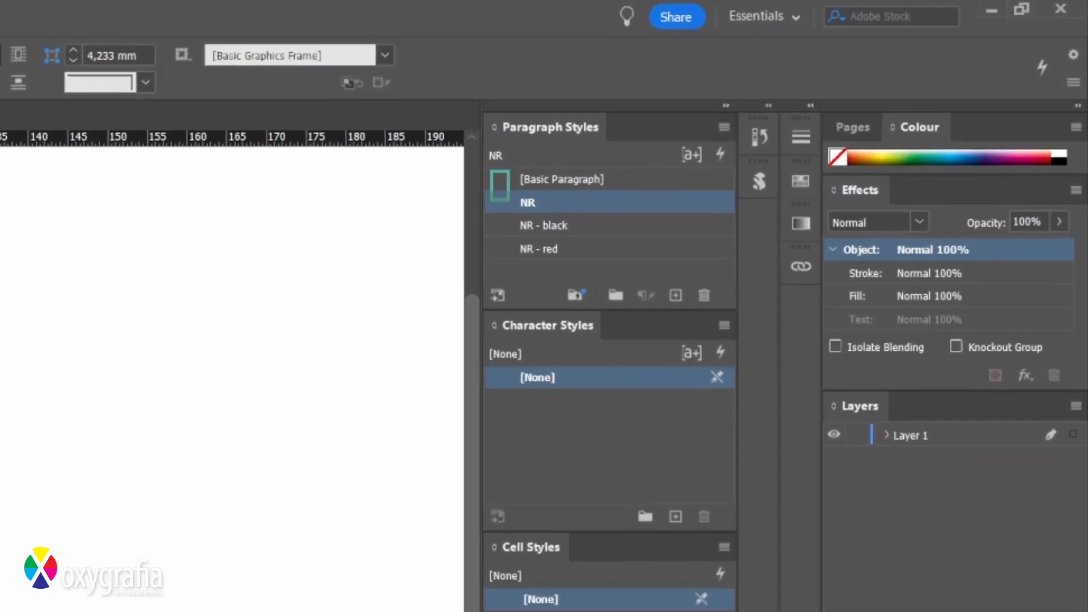
pyautogui.moveTo(509, 200); pyautogui.dragTo(601, 270)
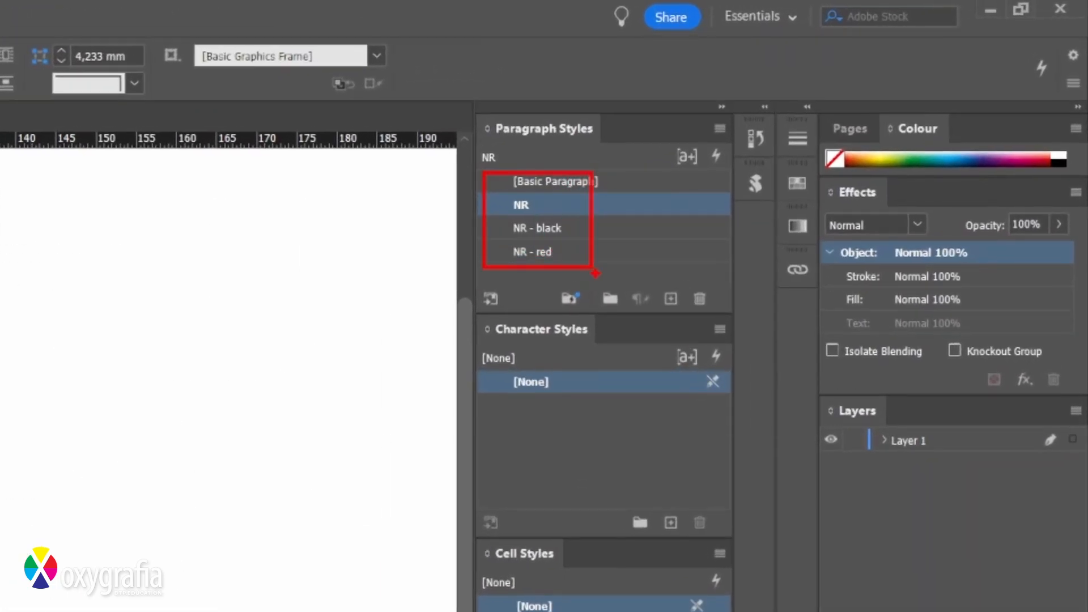
pyautogui.press('Escape')
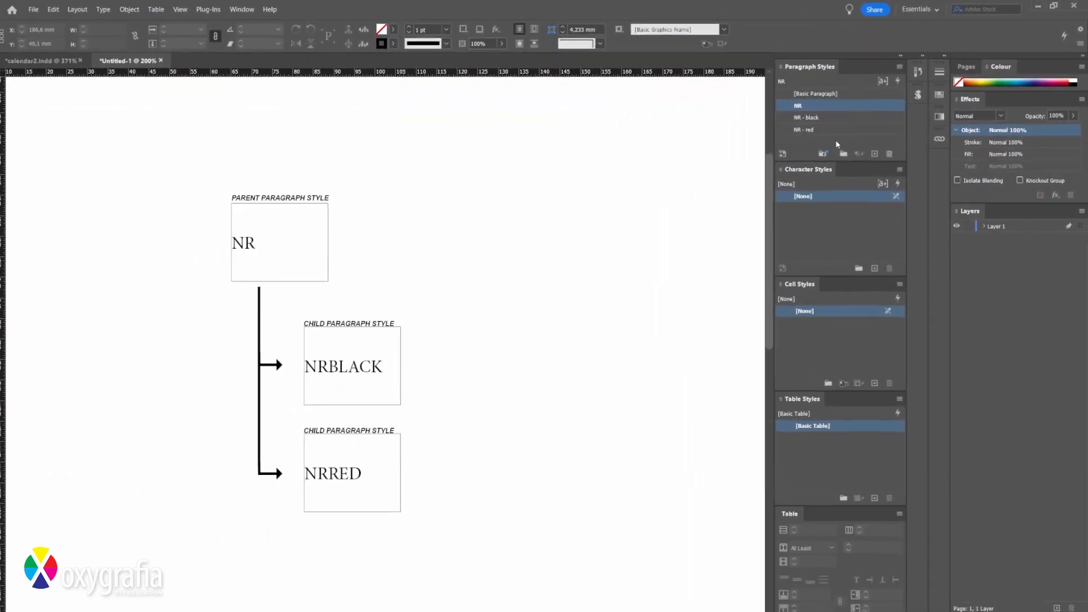
# Preview the NR parent paragraph style at font sizes of 14 pt and 10 pt, and discard the changes
pyautogui.doubleClick(838, 102)
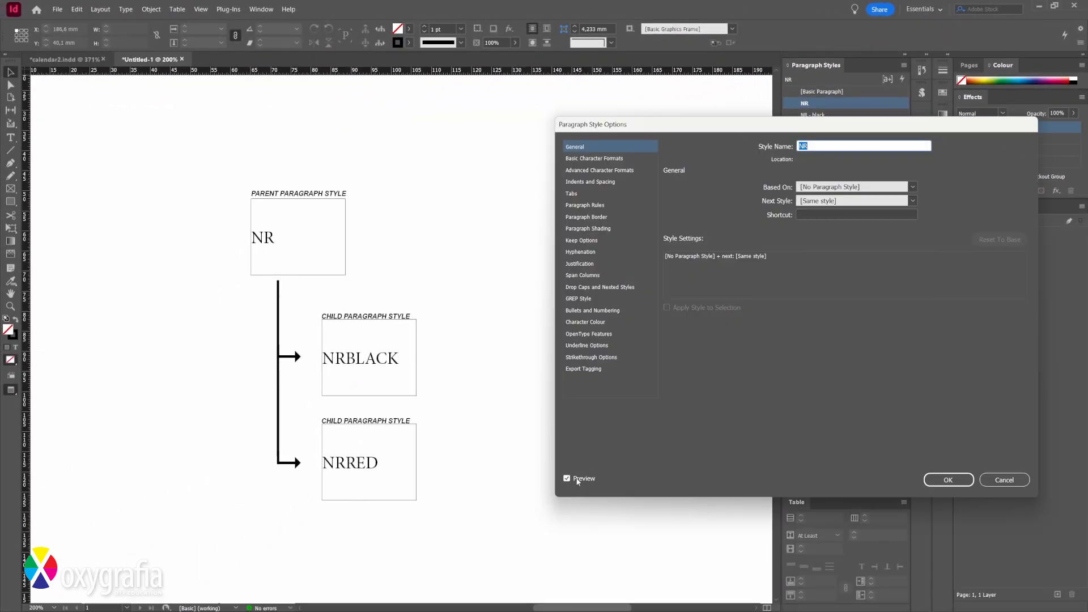
pyautogui.click(589, 158)
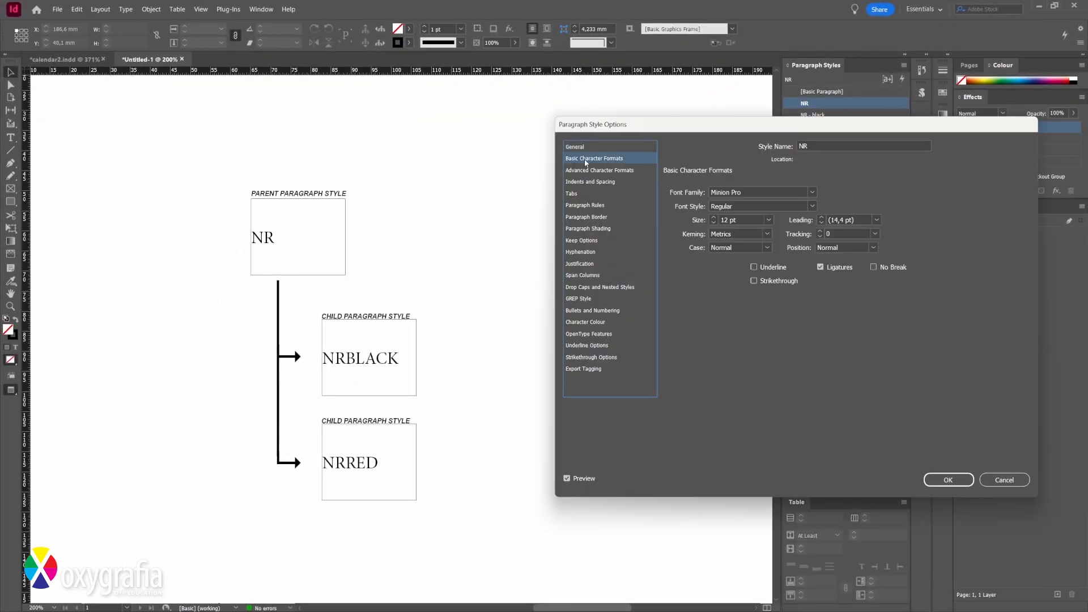
pyautogui.click(713, 219)
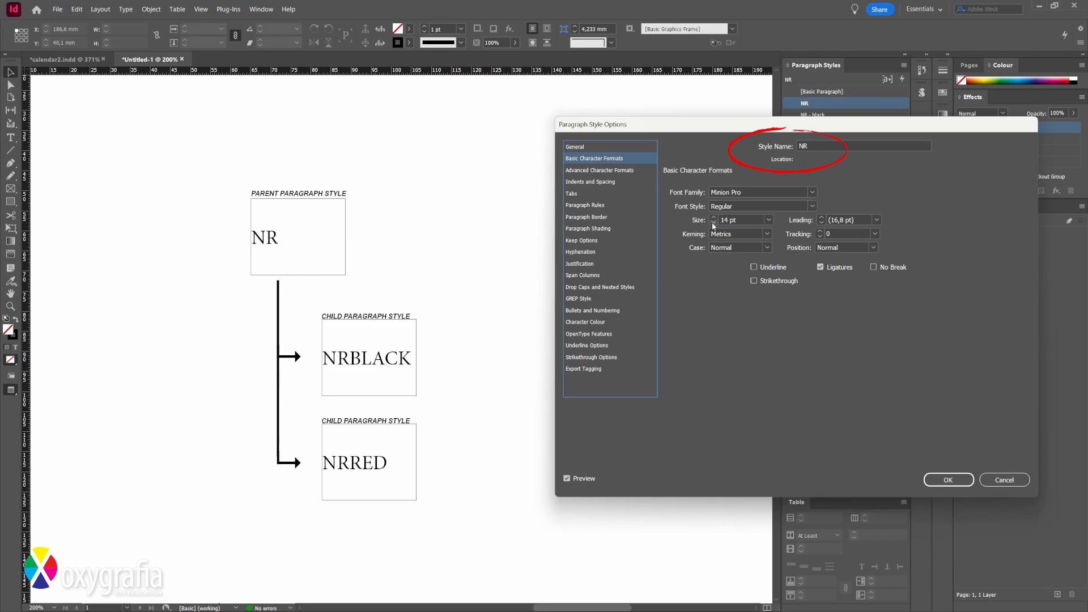
pyautogui.click(713, 223)
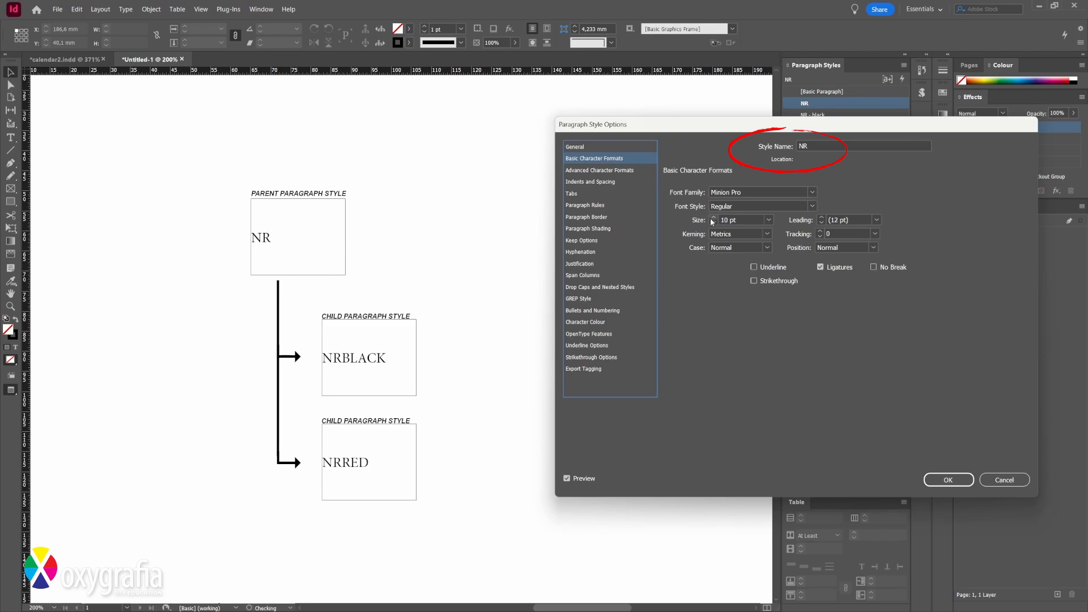
pyautogui.click(1004, 480)
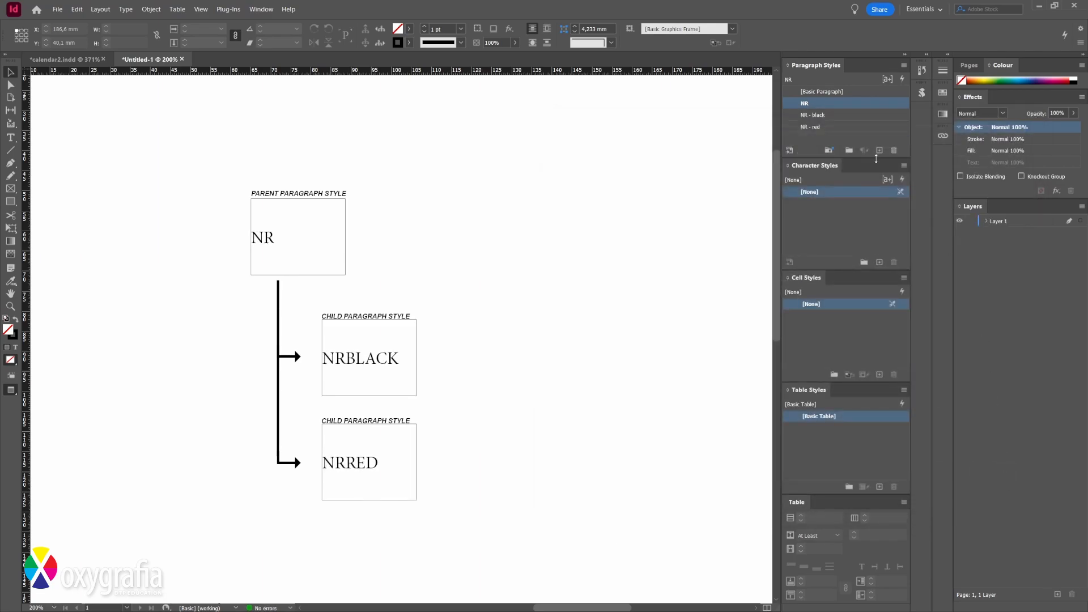
# Preview the NR - black child paragraph style at 14 pt and other font sizes, and discard the changes
pyautogui.click(850, 115)
pyautogui.doubleClick(877, 115)
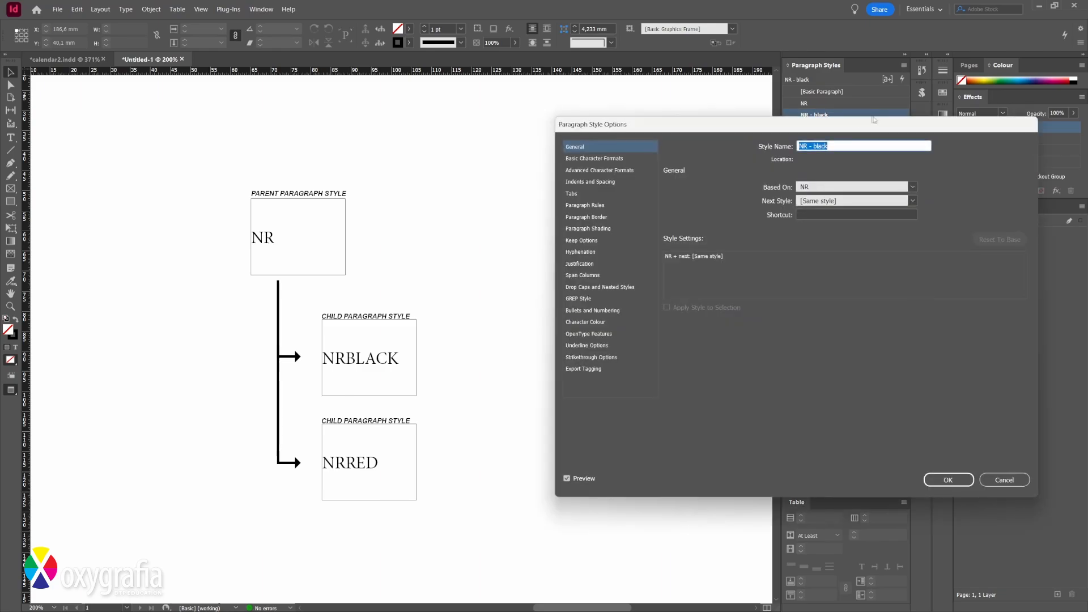
pyautogui.click(612, 159)
pyautogui.click(715, 217)
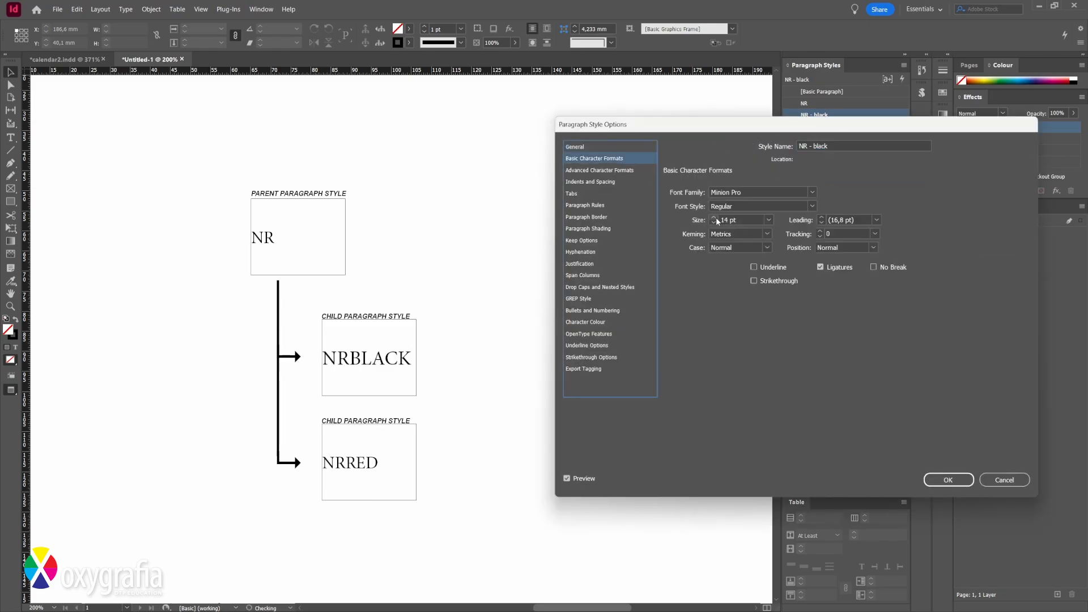
pyautogui.click(715, 217)
pyautogui.click(715, 223)
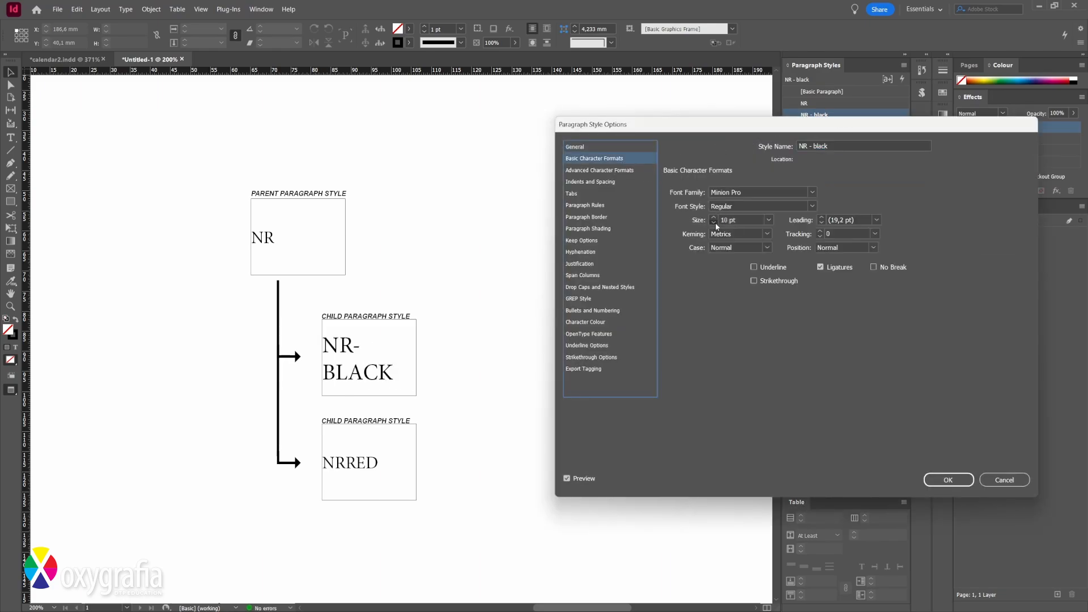
pyautogui.click(715, 223)
pyautogui.click(714, 223)
pyautogui.press('Escape')
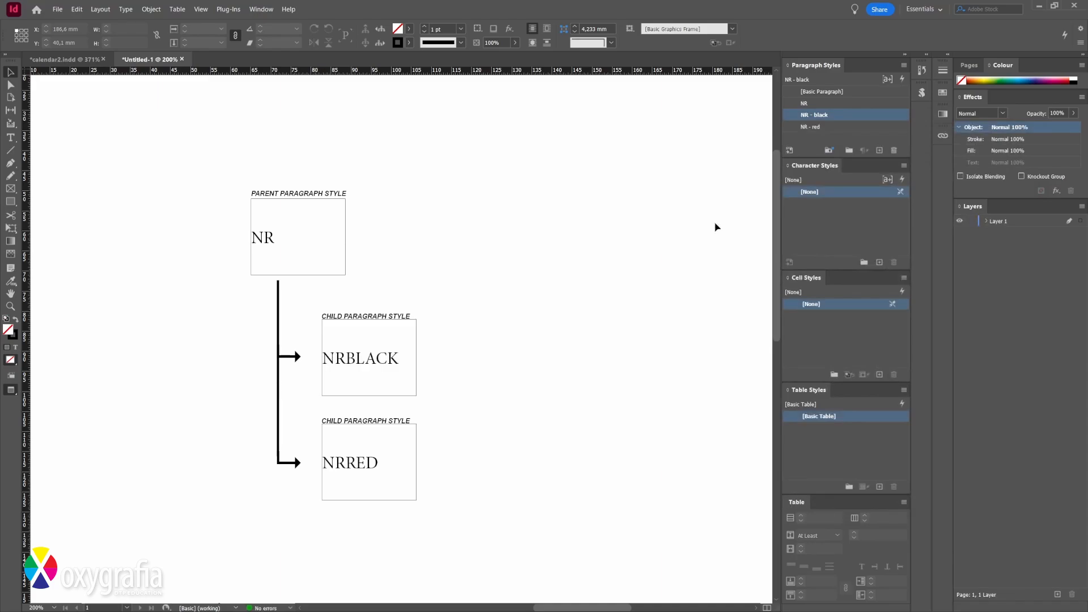
# Check which style the NR and NR - black paragraph styles are each based on
pyautogui.click(842, 106)
pyautogui.doubleClick(842, 106)
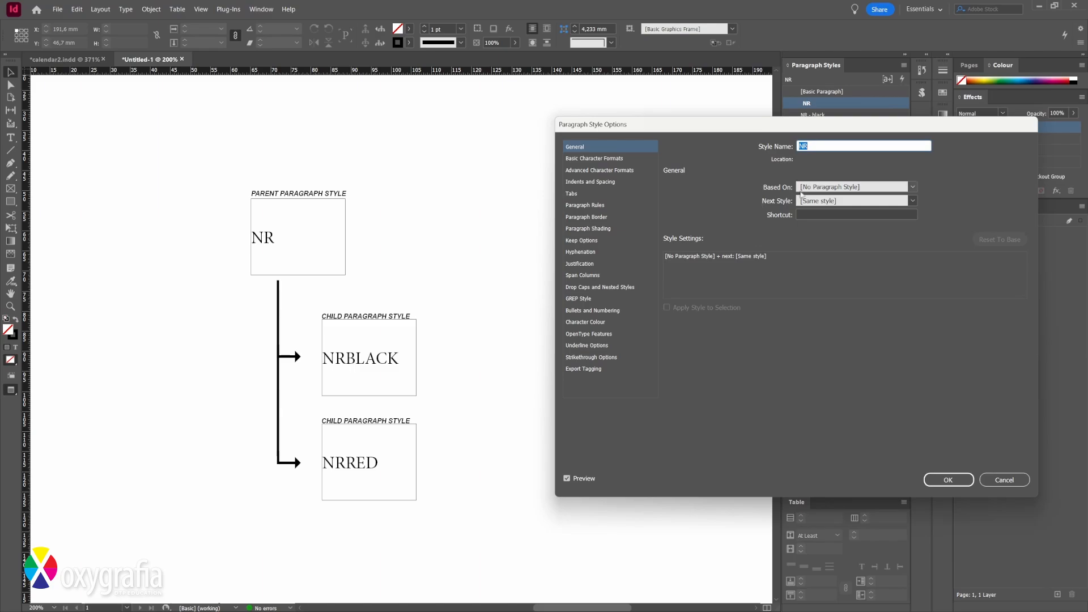
pyautogui.press('alt')
pyautogui.moveTo(820, 179)
pyautogui.mouseDown()
pyautogui.moveTo(792, 182)
pyautogui.moveTo(787, 198)
pyautogui.moveTo(873, 188)
pyautogui.moveTo(800, 176)
pyautogui.mouseUp()
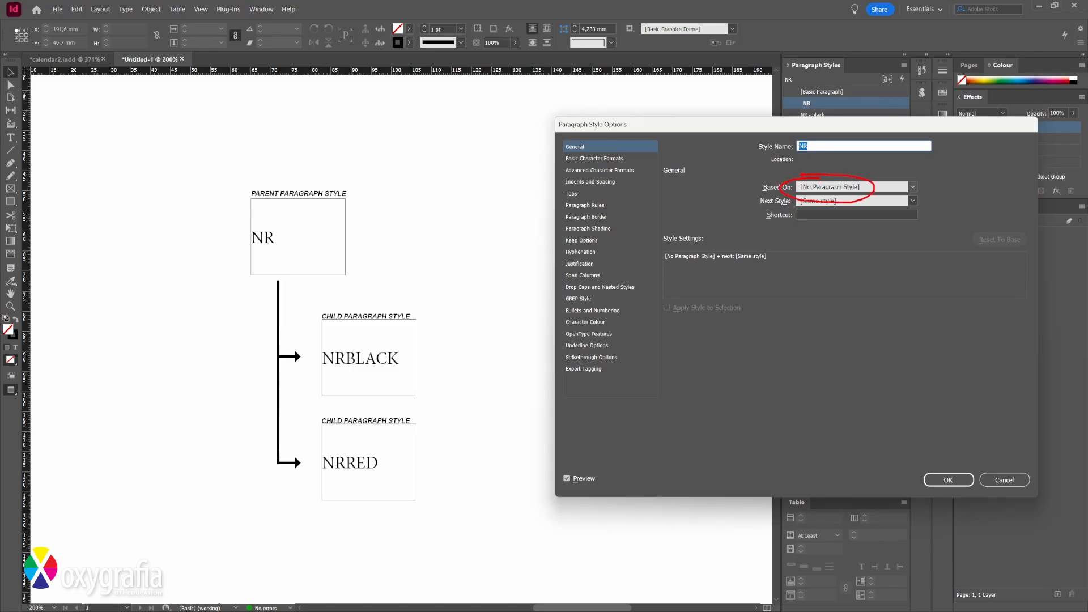
pyautogui.press('Escape')
pyautogui.press('Escape')
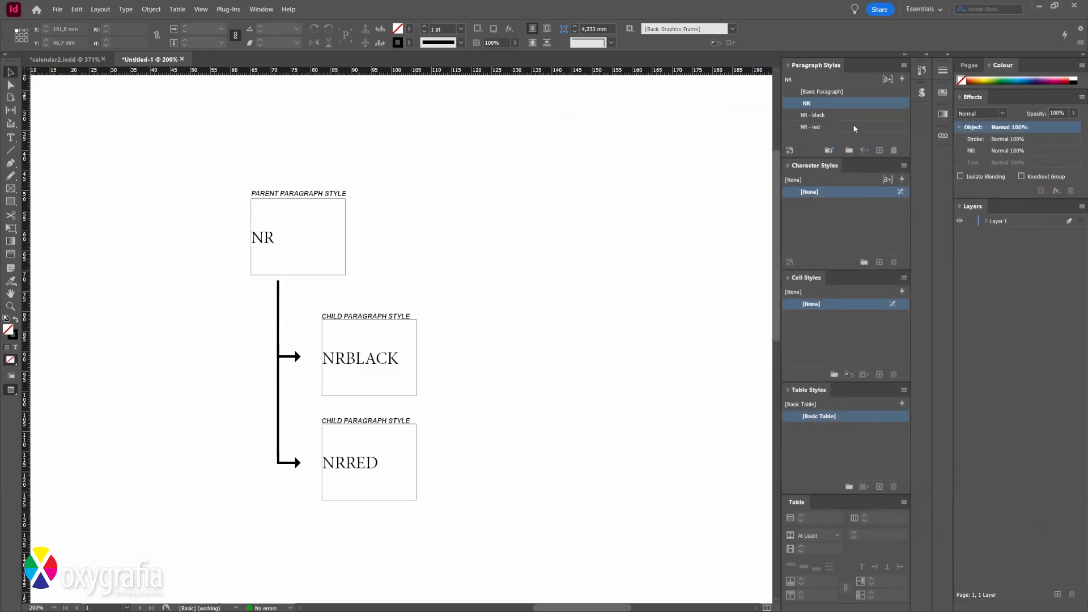
pyautogui.doubleClick(811, 115)
pyautogui.press('alt')
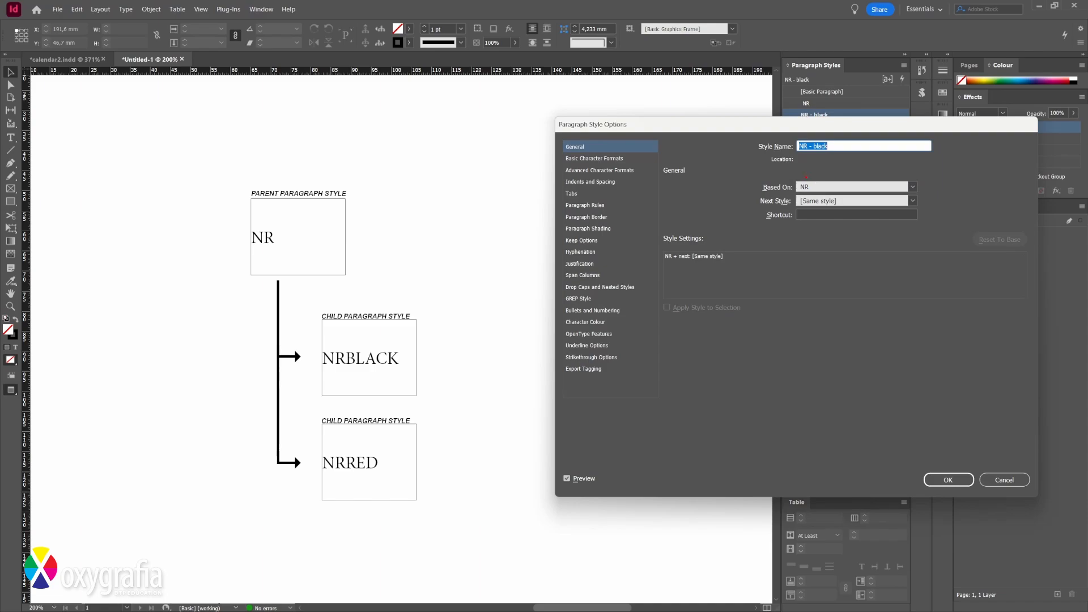
pyautogui.moveTo(805, 177)
pyautogui.mouseDown()
pyautogui.moveTo(761, 183)
pyautogui.moveTo(762, 192)
pyautogui.moveTo(811, 200)
pyautogui.moveTo(812, 178)
pyautogui.mouseUp()
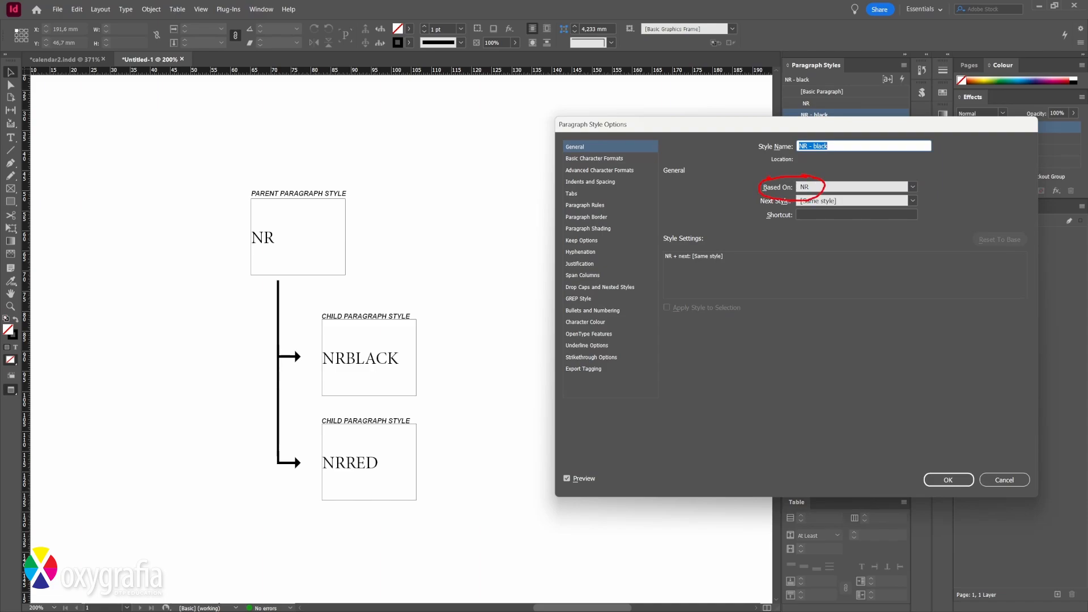
pyautogui.press('Escape')
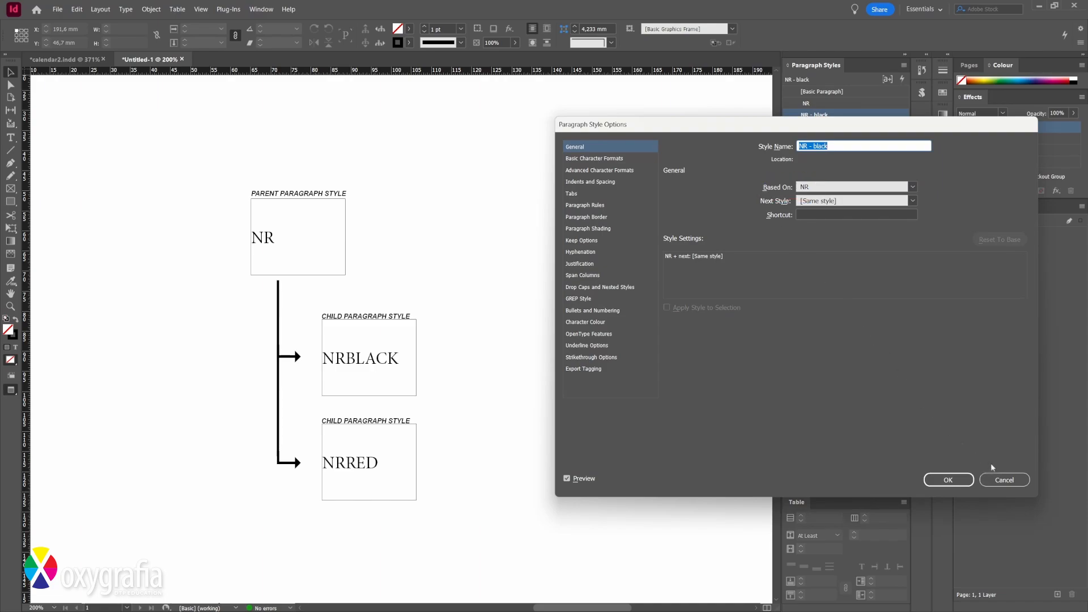
pyautogui.click(1006, 480)
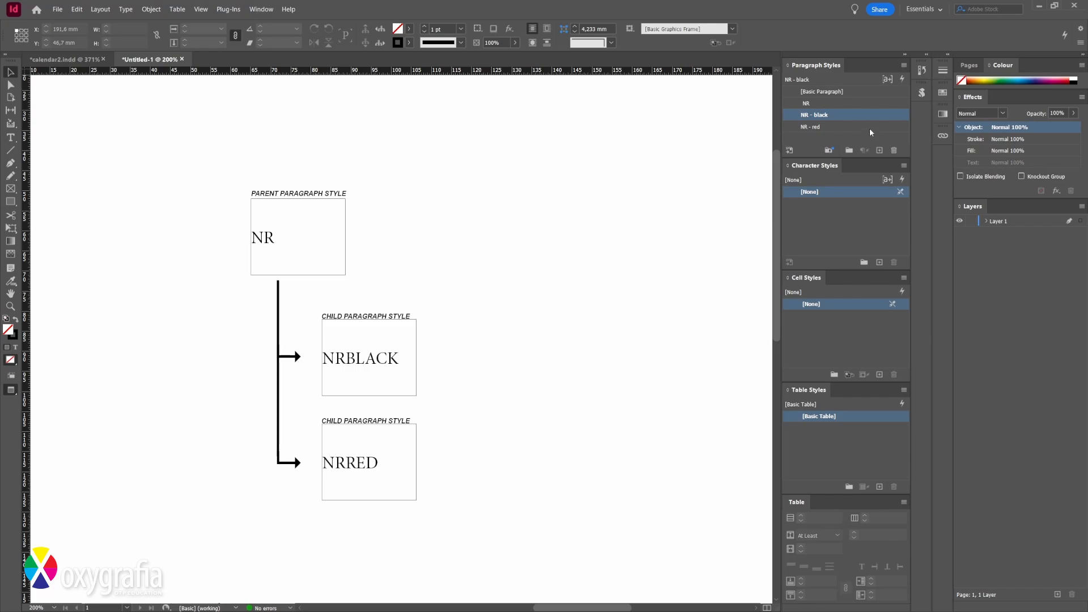
# Set the character colour of the example's NR - red child paragraph style to the red swatch C=15 M=100 Y=100 K=0
pyautogui.doubleClick(870, 128)
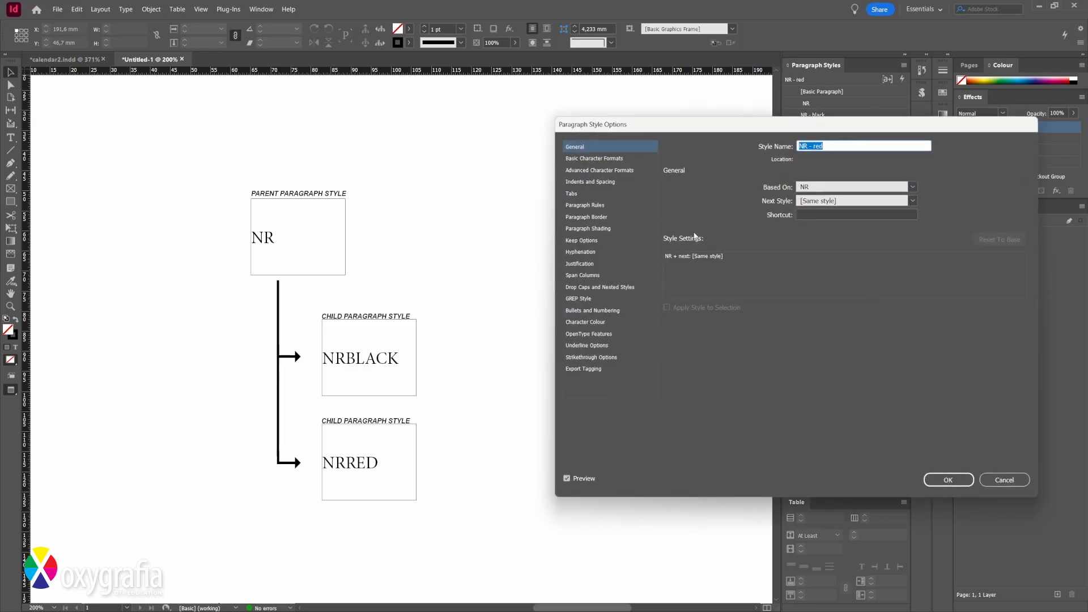
pyautogui.click(584, 322)
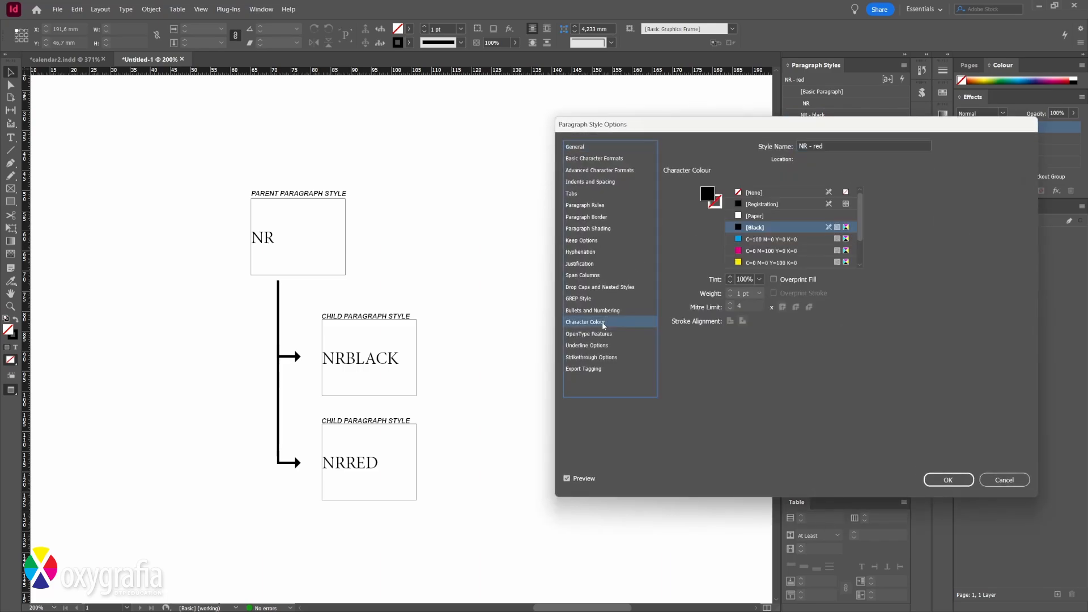
pyautogui.scroll(-2, 782, 220)
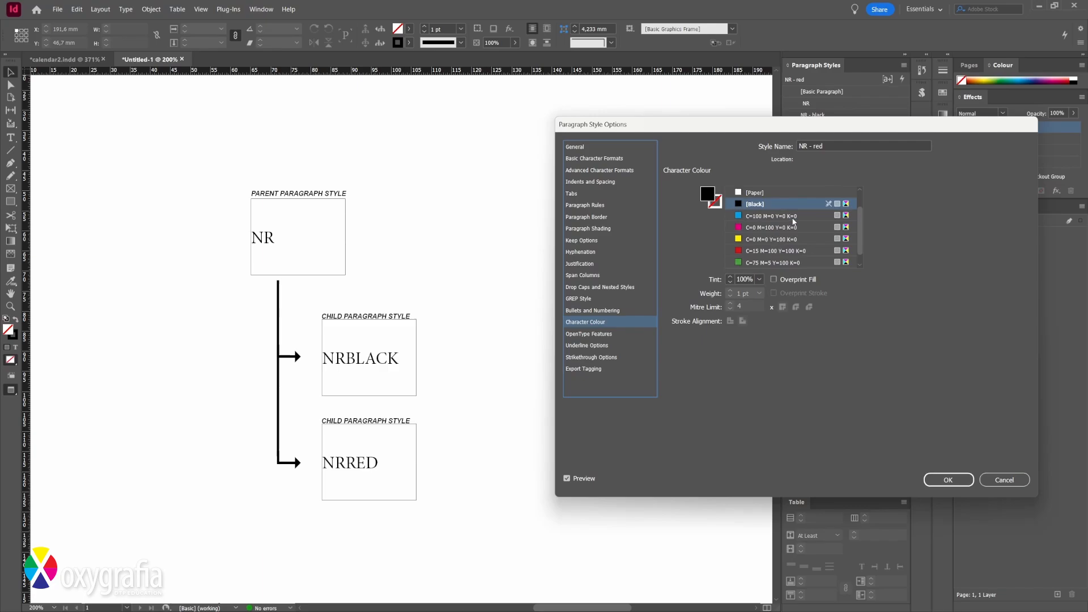
pyautogui.click(776, 254)
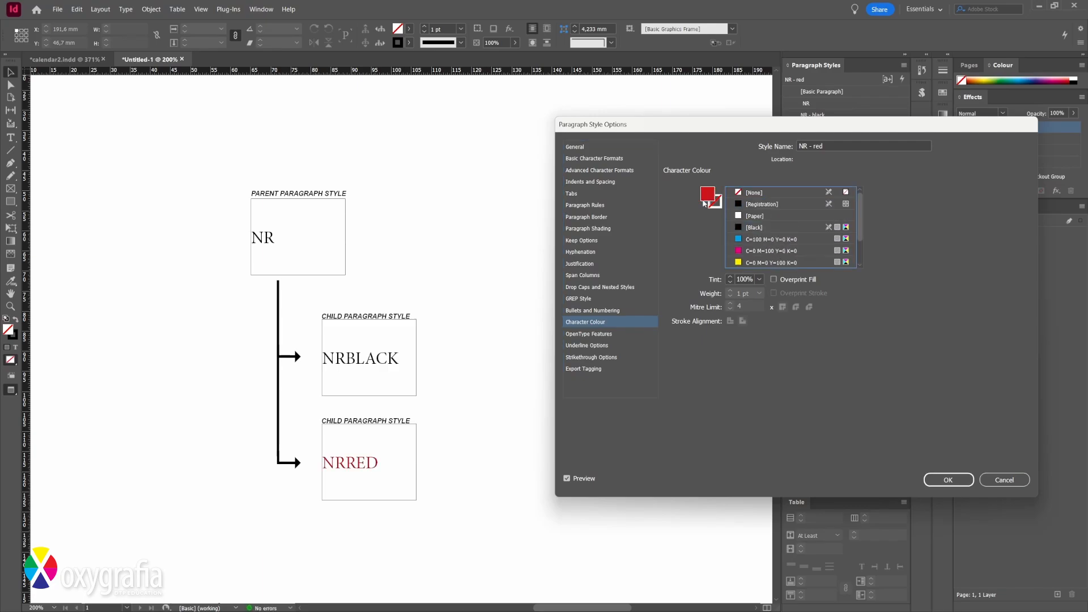
pyautogui.click(941, 480)
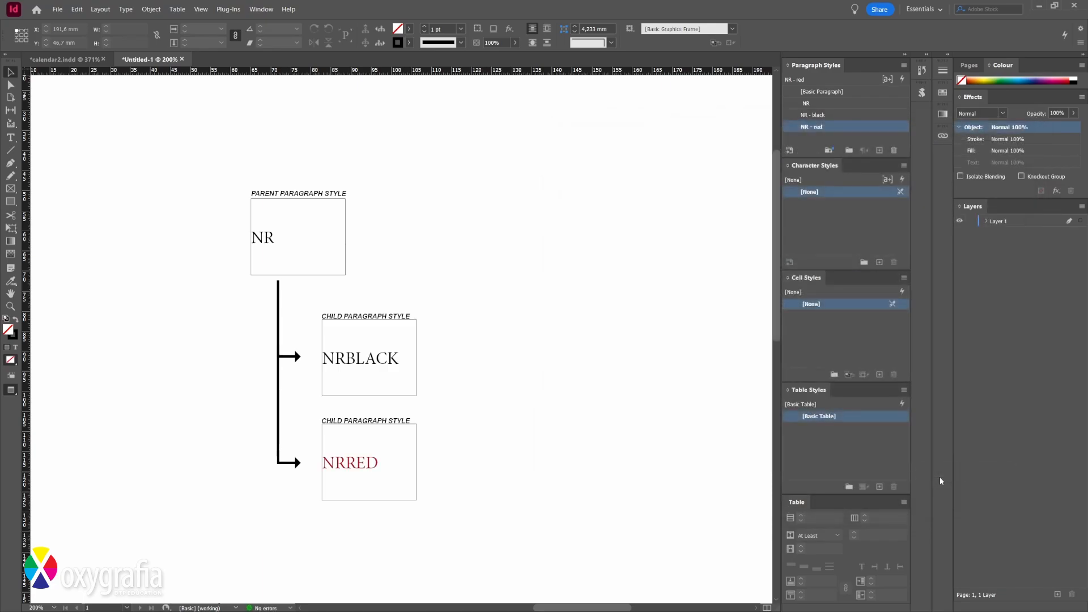
pyautogui.click(621, 429)
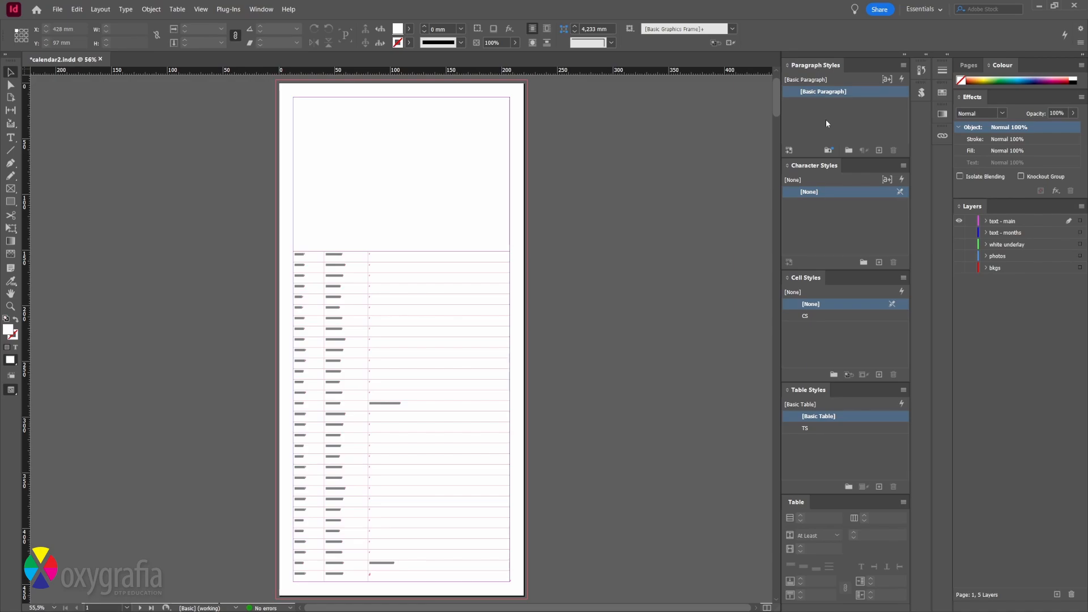
# Create a paragraph style named NR in calendar2.indd
pyautogui.click(879, 150)
pyautogui.click(846, 106)
pyautogui.doubleClick(845, 104)
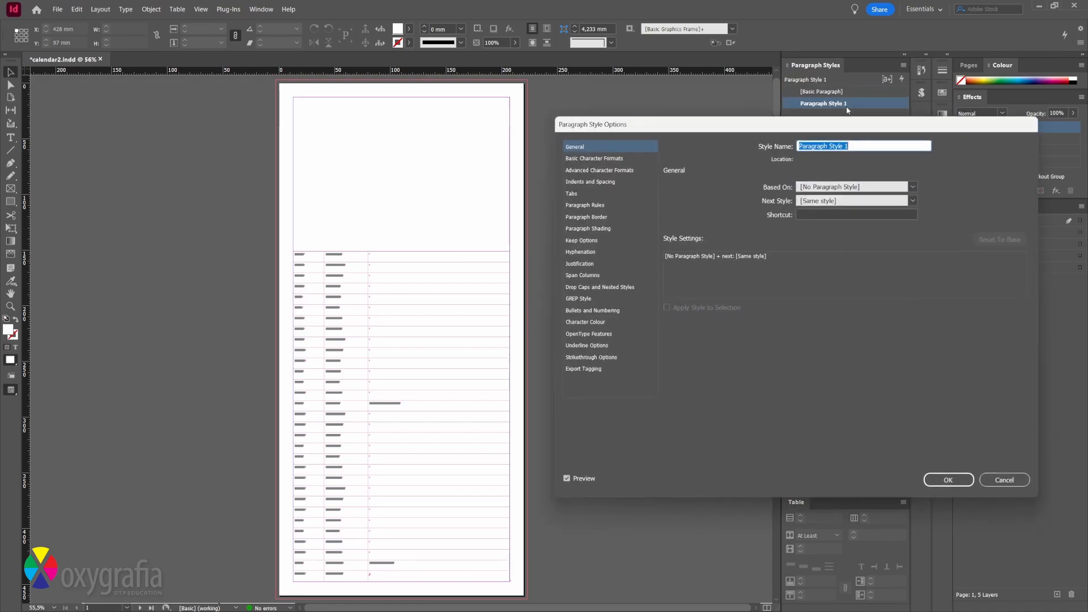
pyautogui.write('NR')
pyautogui.press('Return')
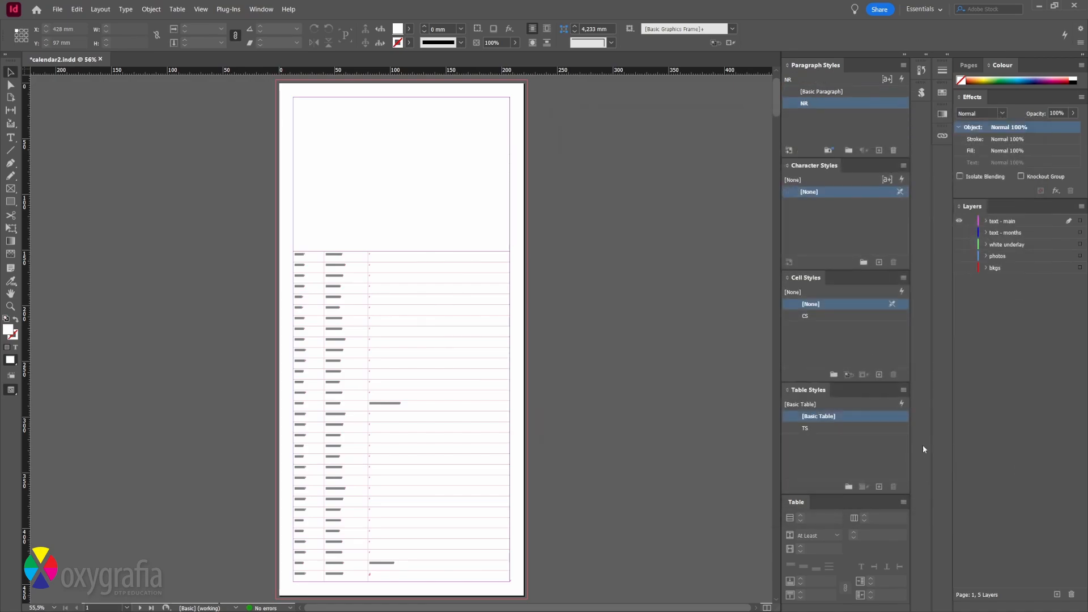
# Create a child paragraph style named NR - red based on NR
pyautogui.click(879, 150)
pyautogui.doubleClick(834, 116)
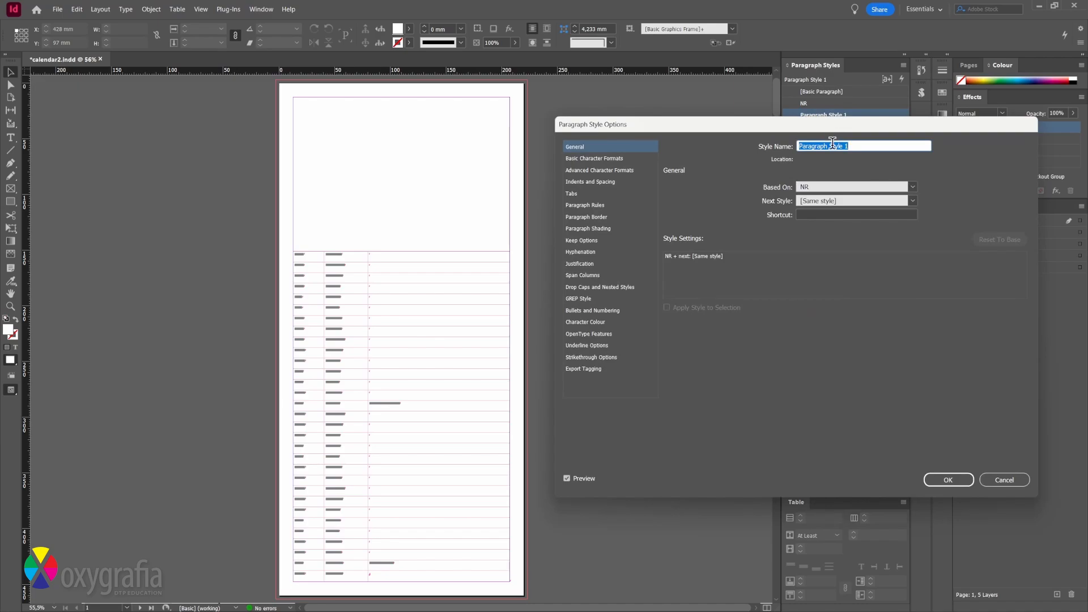
pyautogui.write('MR')
pyautogui.press('BackSpace')
pyautogui.press('BackSpace')
pyautogui.write('NR - red')
pyautogui.press('alt')
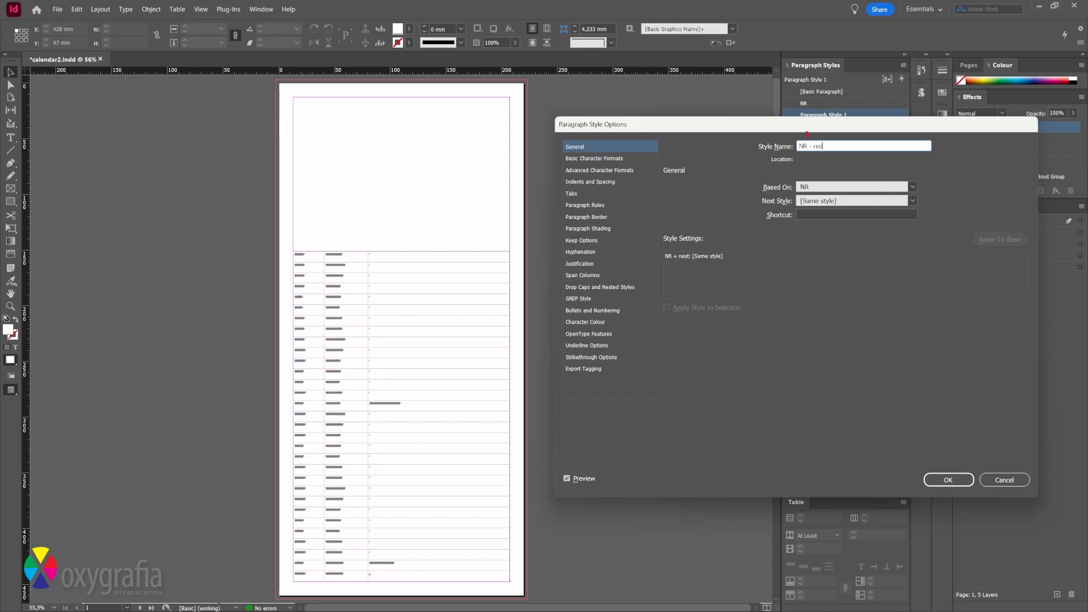
pyautogui.moveTo(808, 136)
pyautogui.mouseDown()
pyautogui.moveTo(785, 156)
pyautogui.moveTo(806, 164)
pyautogui.moveTo(830, 151)
pyautogui.moveTo(820, 128)
pyautogui.mouseUp()
pyautogui.moveTo(780, 159); pyautogui.dragTo(744, 173)
pyautogui.click(940, 479)
# Create a child paragraph style named NR - black and base it on NR
pyautogui.click(879, 150)
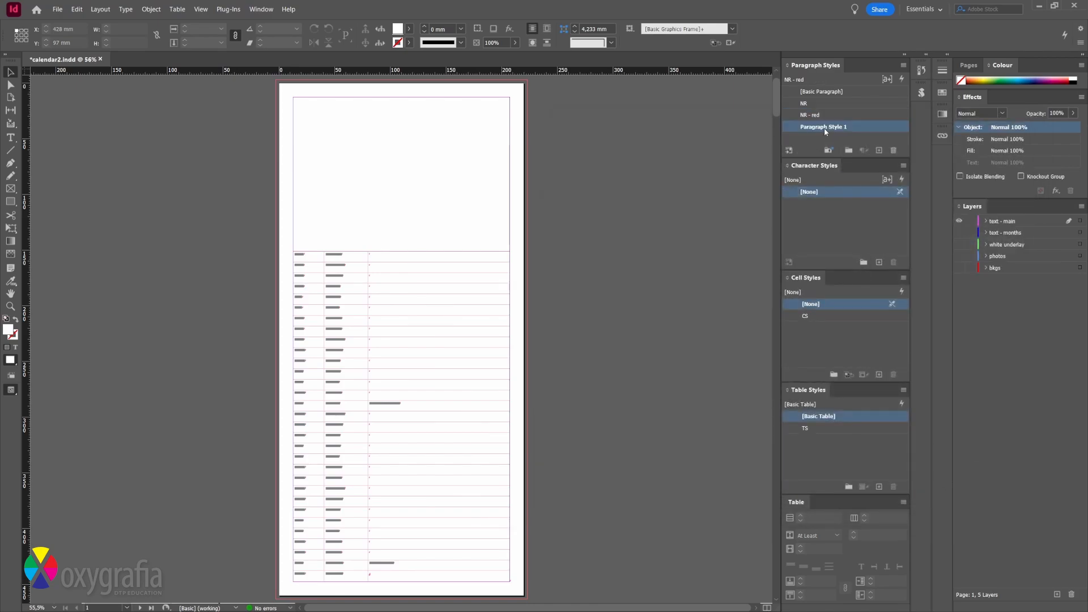
pyautogui.doubleClick(824, 128)
pyautogui.write('NR')
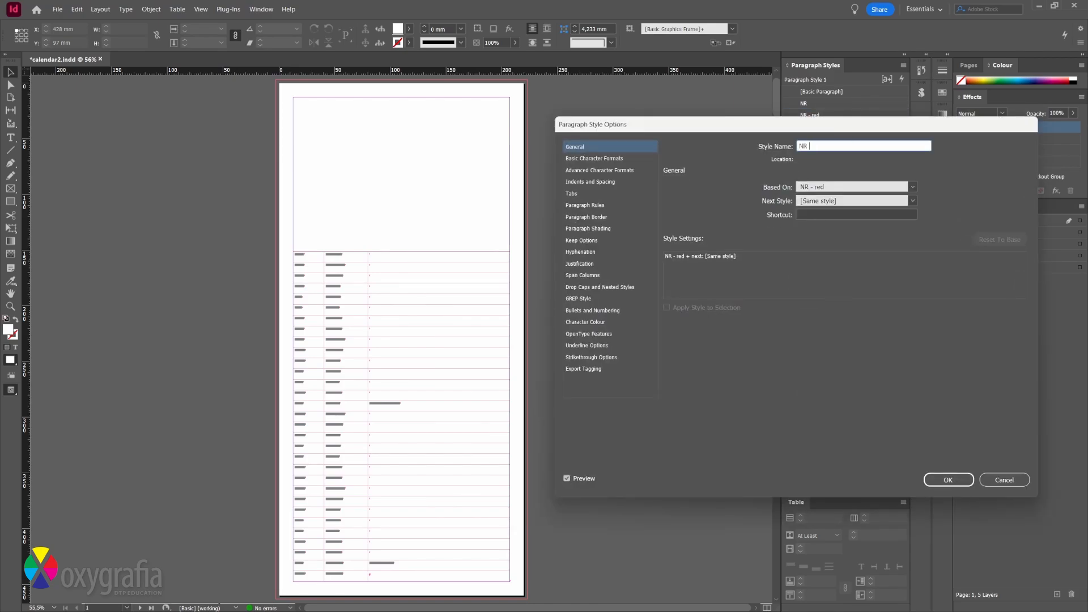
pyautogui.write(' - black')
pyautogui.click(913, 187)
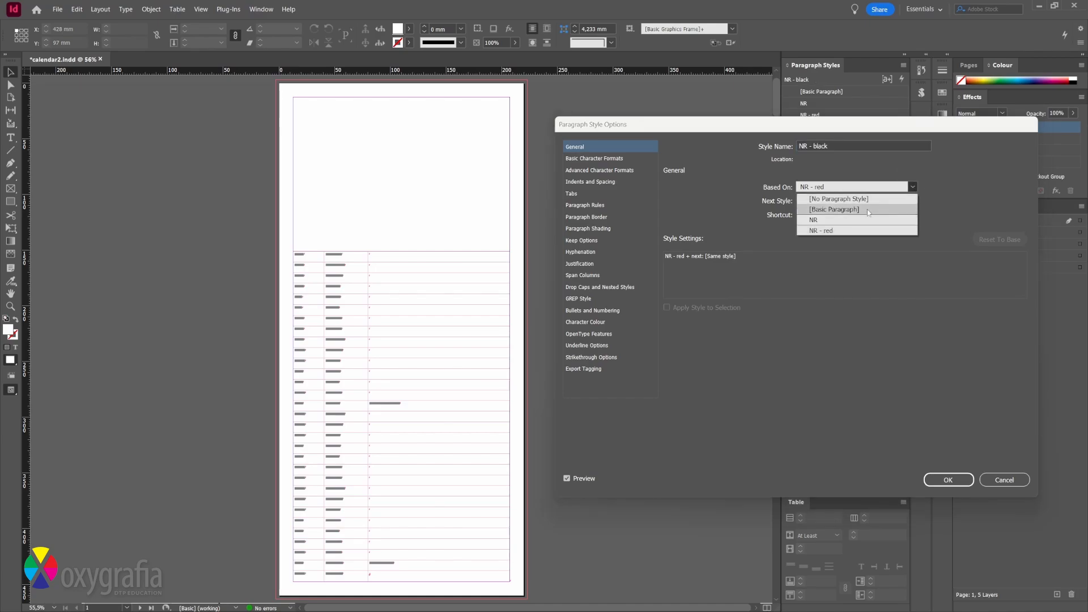
pyautogui.click(851, 219)
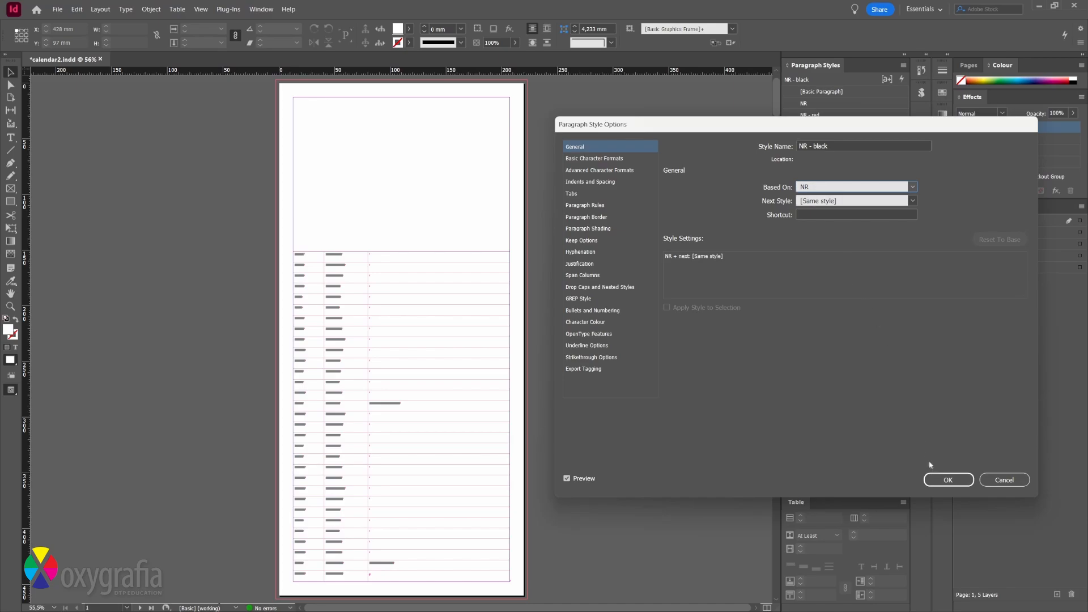
pyautogui.click(948, 480)
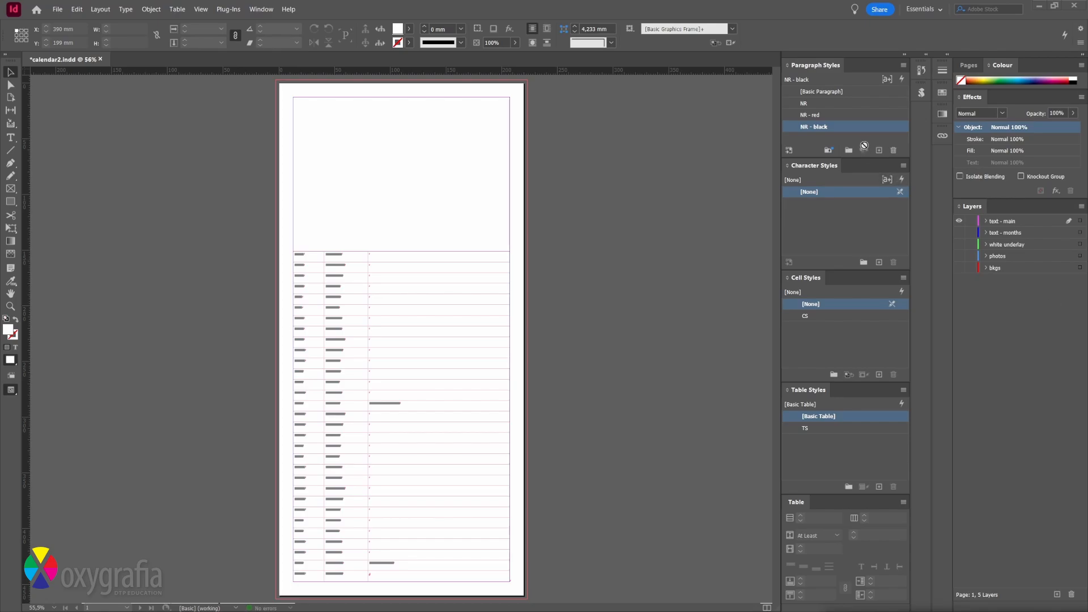
# Set the calendar's NR - red paragraph style to the character colour C=15 M=100 Y=100 K=0
pyautogui.click(859, 118)
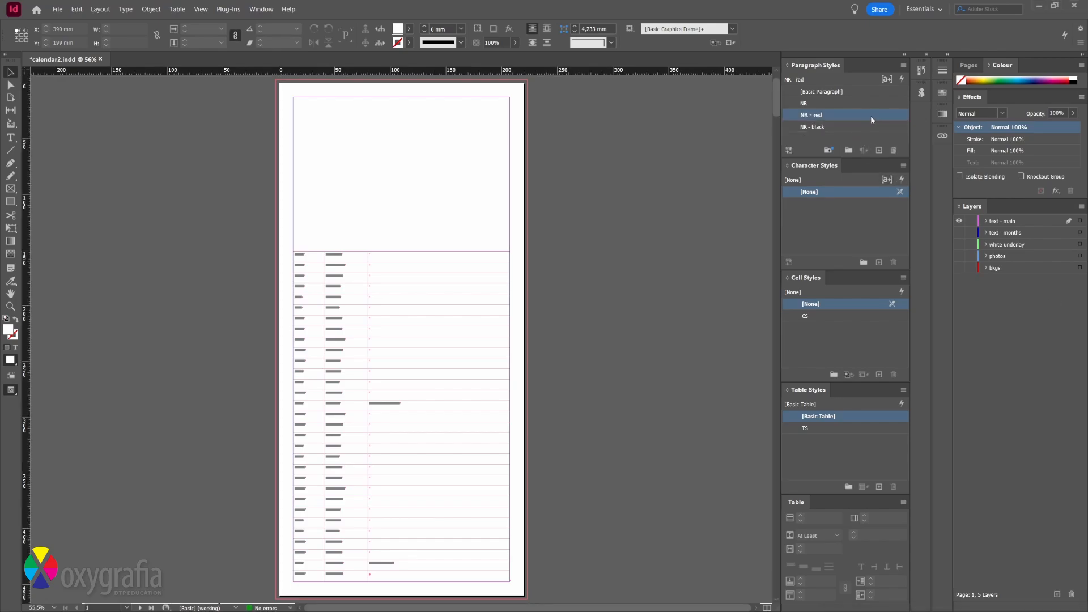
pyautogui.doubleClick(871, 115)
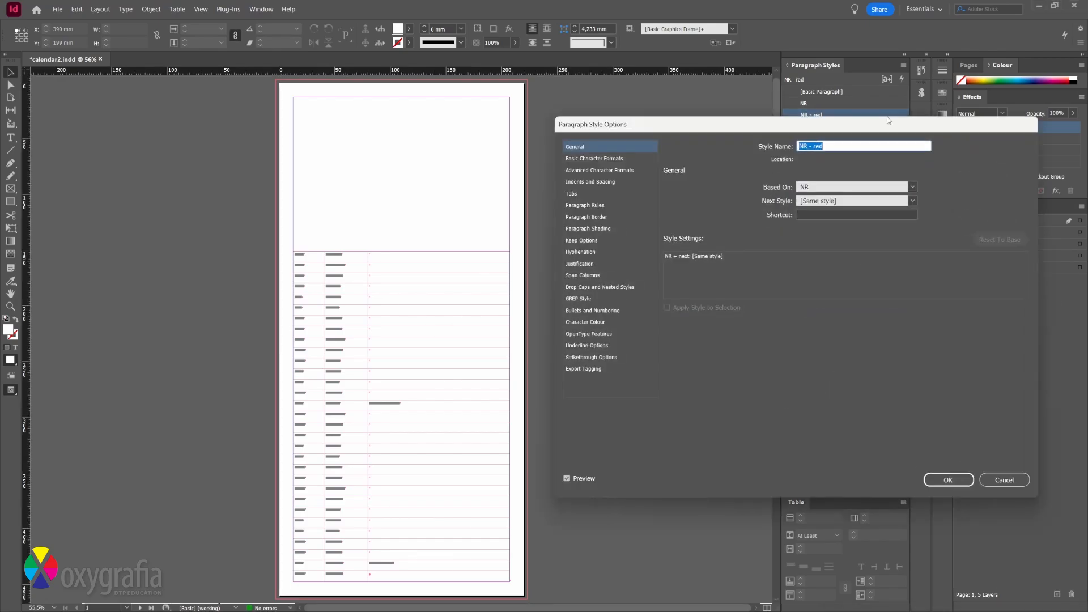
pyautogui.click(585, 322)
pyautogui.click(781, 251)
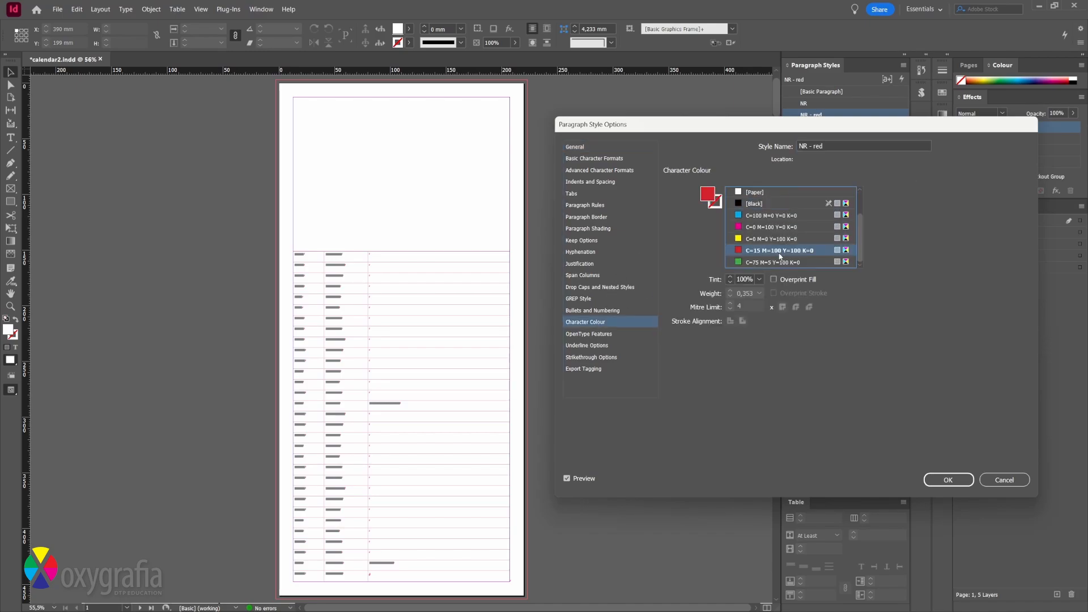
pyautogui.click(945, 479)
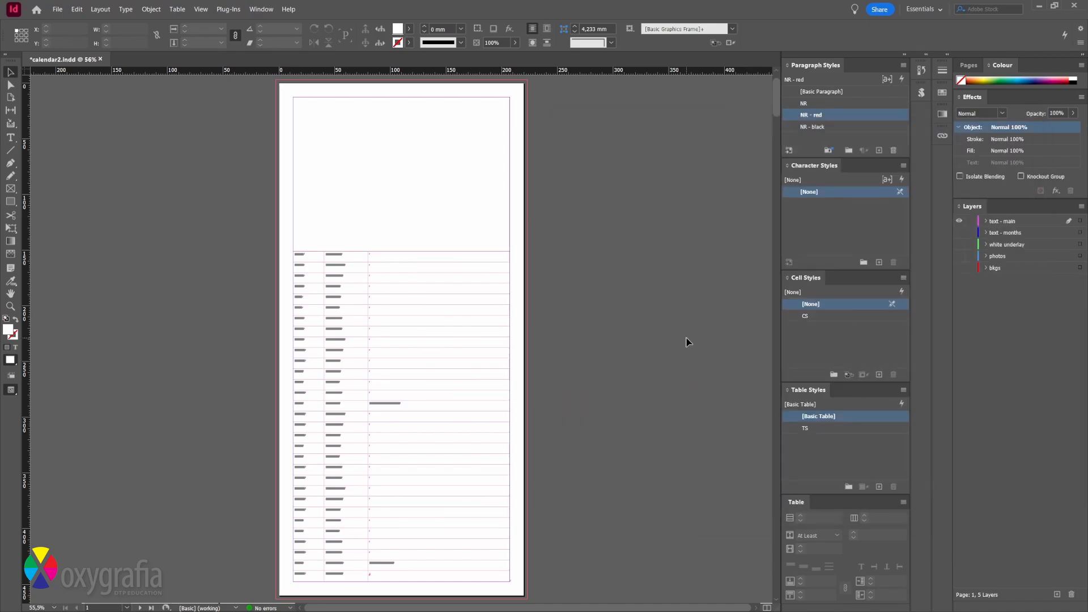
# Select all unused colour swatches in the document and delete them
pyautogui.click(942, 94)
pyautogui.click(926, 88)
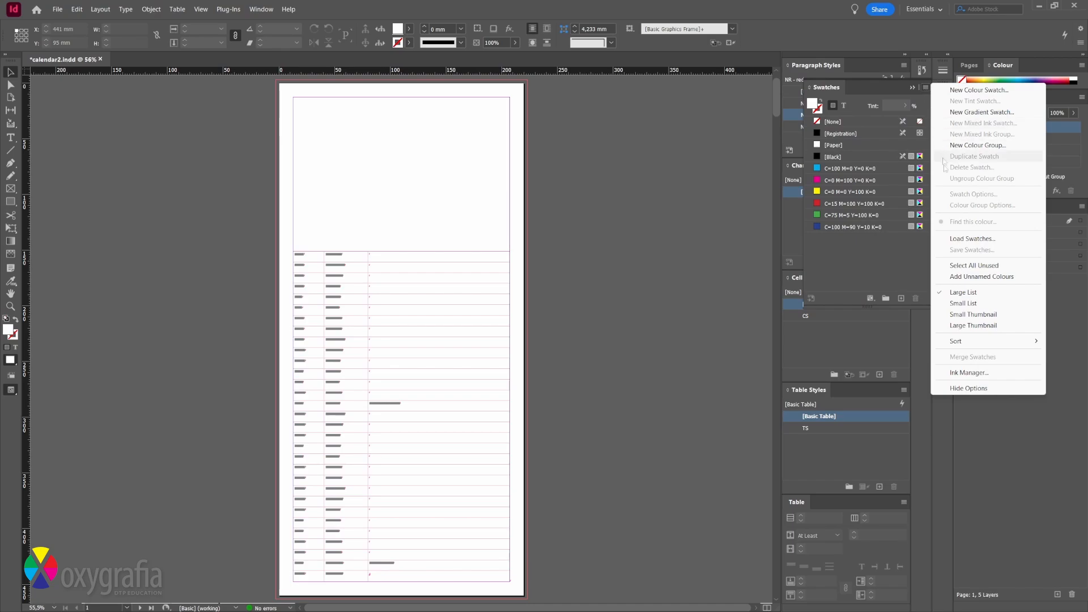
pyautogui.click(959, 265)
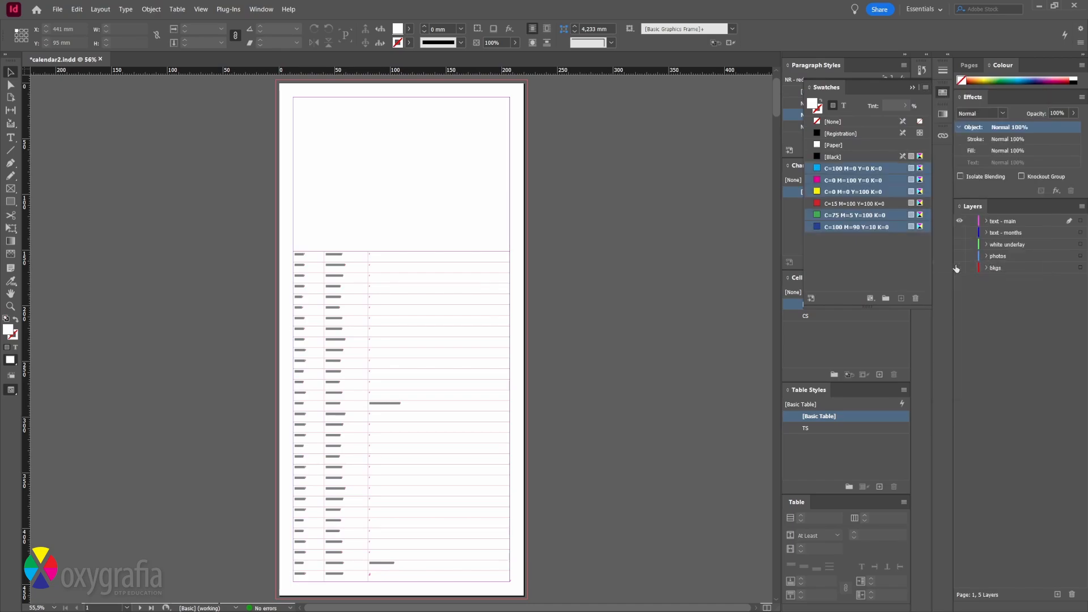
pyautogui.click(916, 298)
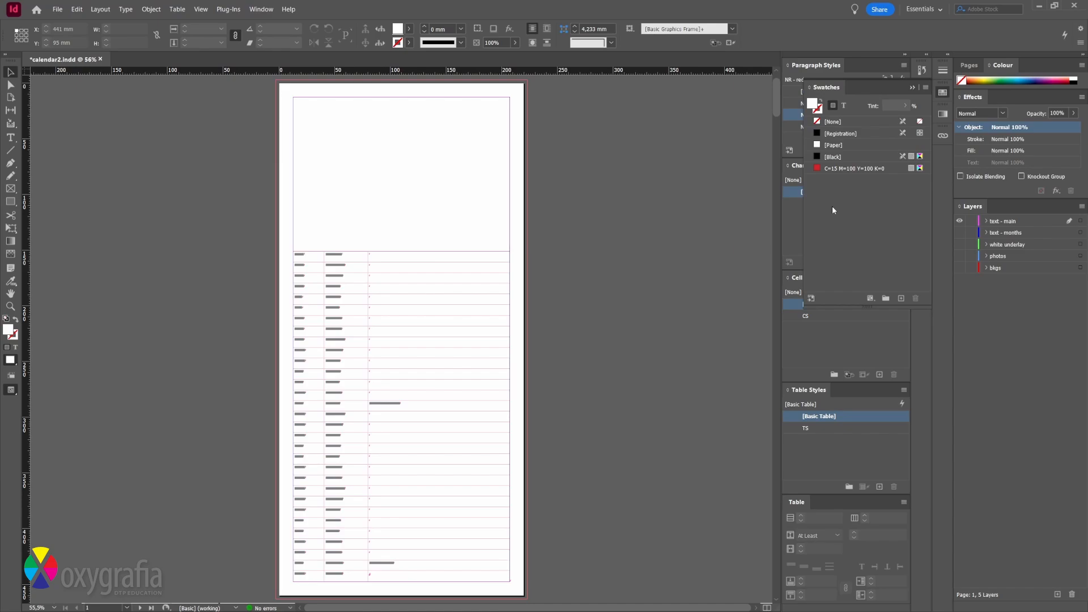
pyautogui.click(600, 442)
# Set up a document-wide text search for "blackday" that changes the format to the NR - black paragraph style
pyautogui.moveTo(227, 215); pyautogui.dragTo(496, 359)
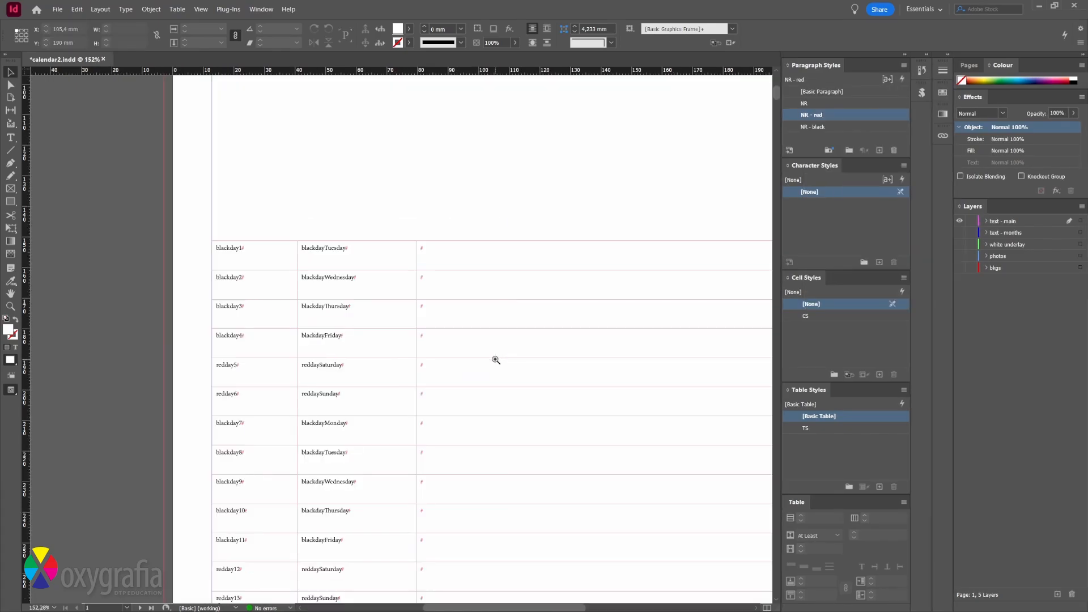
pyautogui.moveTo(163, 205); pyautogui.dragTo(412, 382)
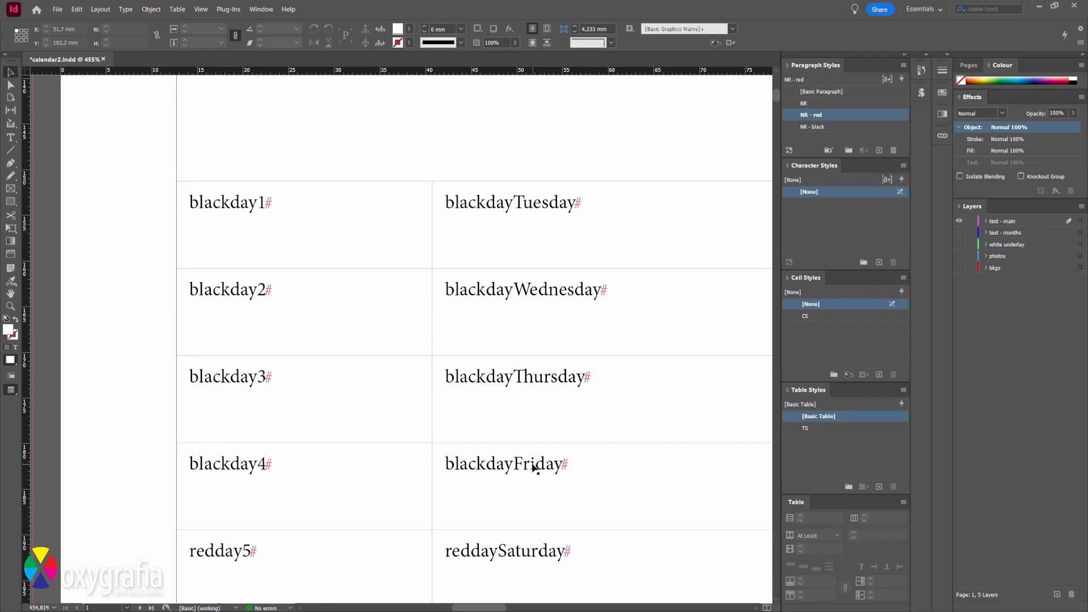
pyautogui.hotkey('ctrl', 'f')
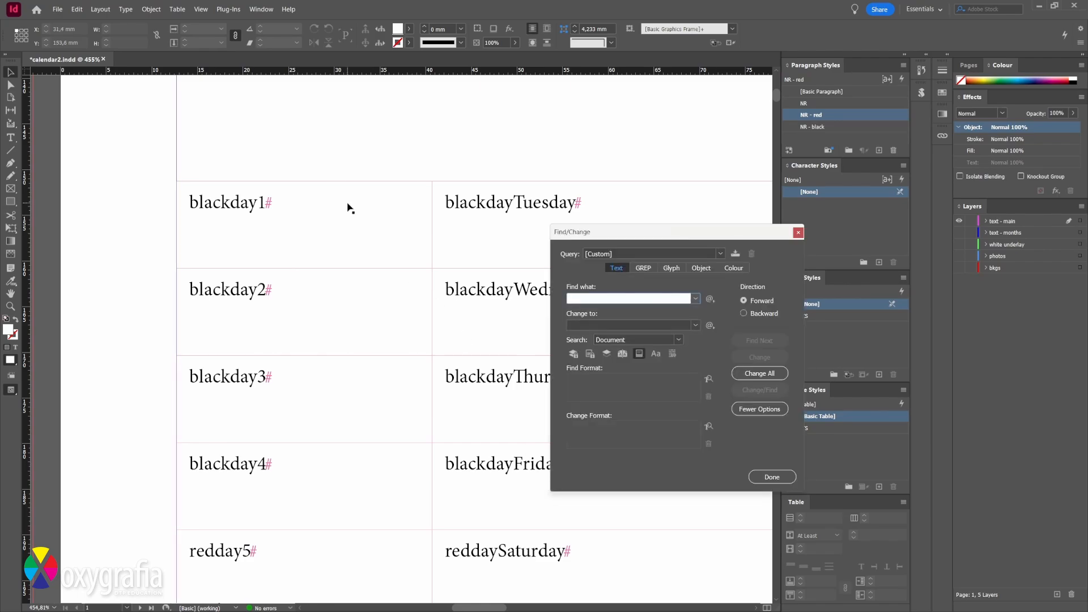
pyautogui.write('blackday')
pyautogui.click(707, 429)
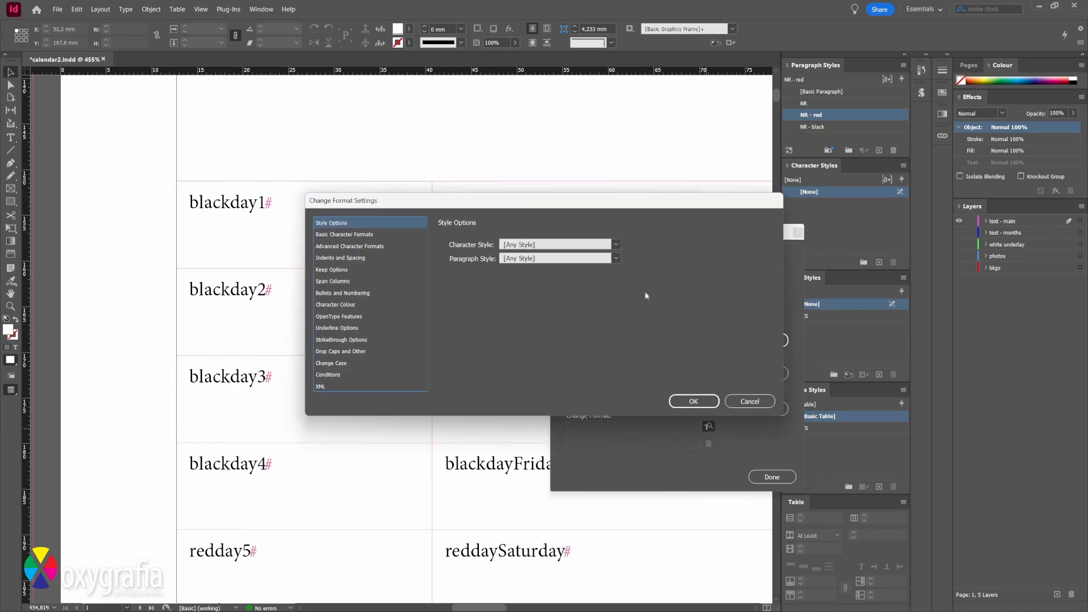
pyautogui.click(615, 258)
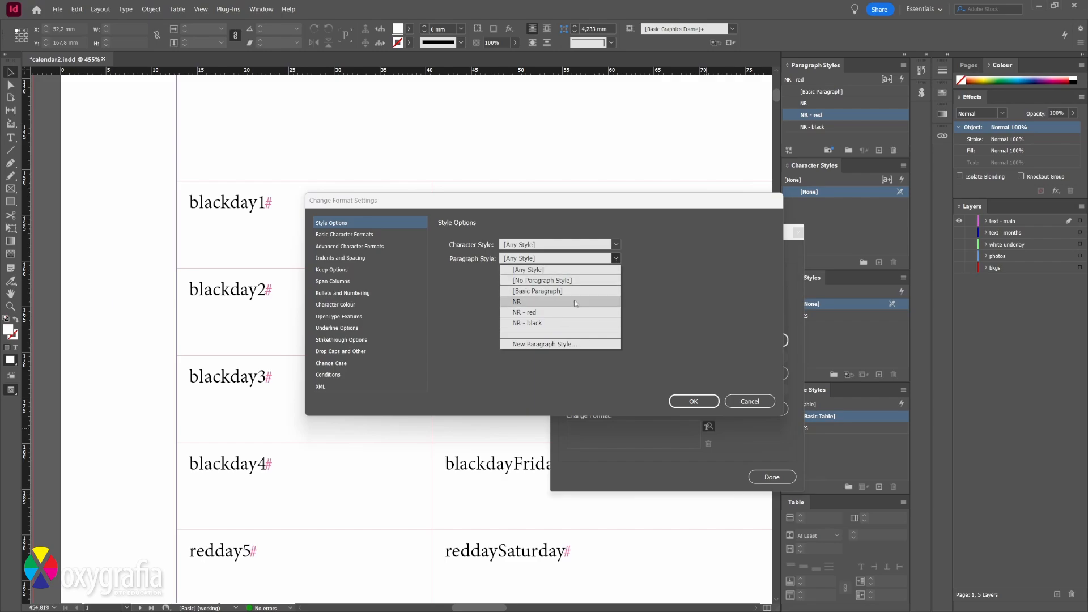
pyautogui.click(546, 322)
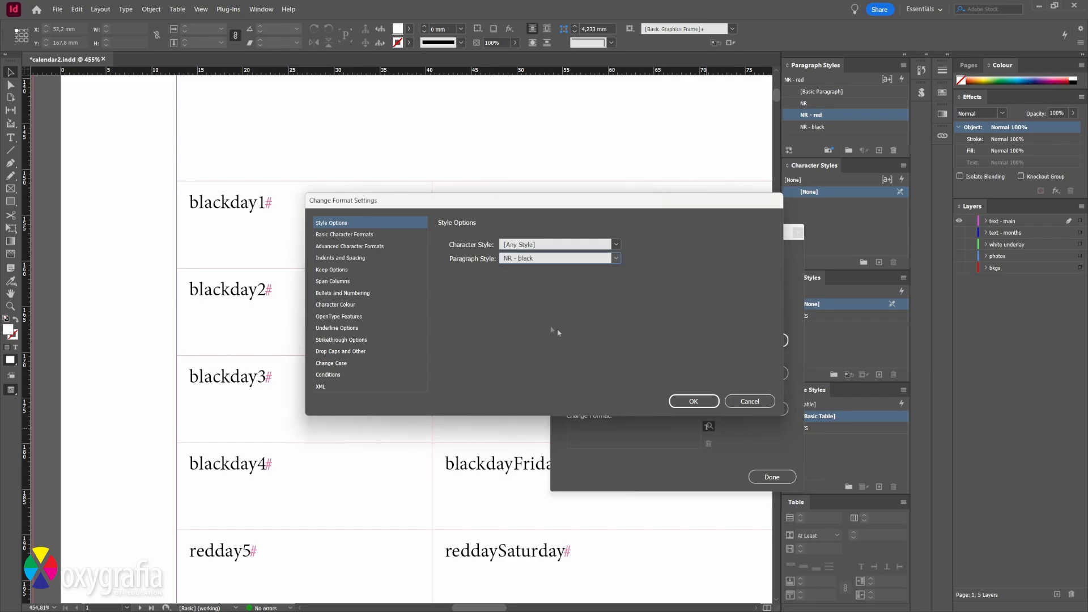
pyautogui.click(692, 401)
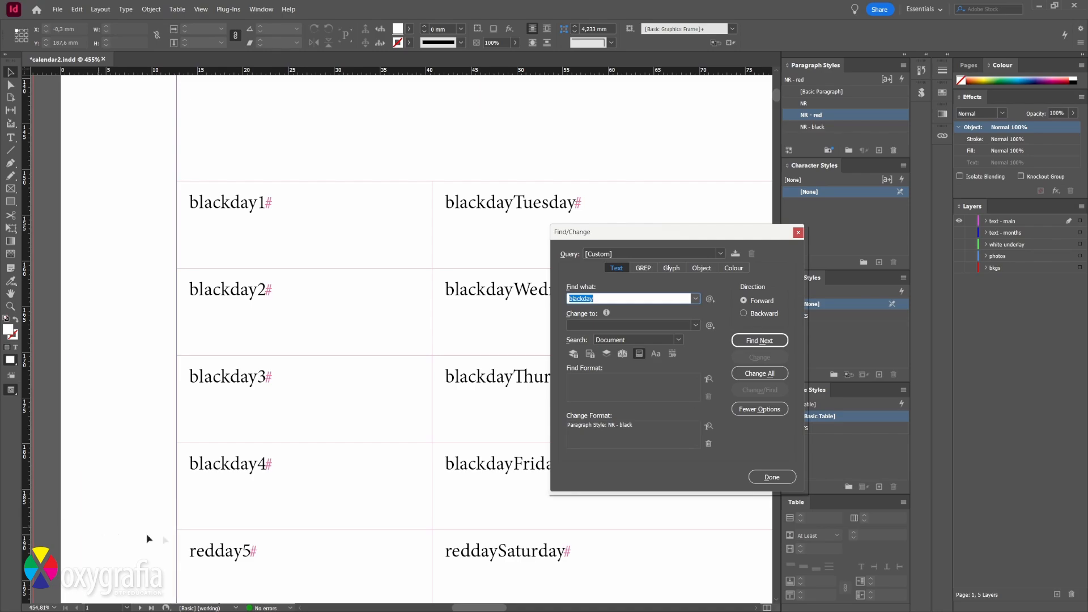
# Apply the NR - black format change to every "blackday" occurrence in the document
pyautogui.moveTo(194, 210); pyautogui.dragTo(255, 212)
pyautogui.moveTo(185, 189); pyautogui.dragTo(178, 220)
pyautogui.moveTo(264, 217); pyautogui.dragTo(280, 186)
pyautogui.click(763, 375)
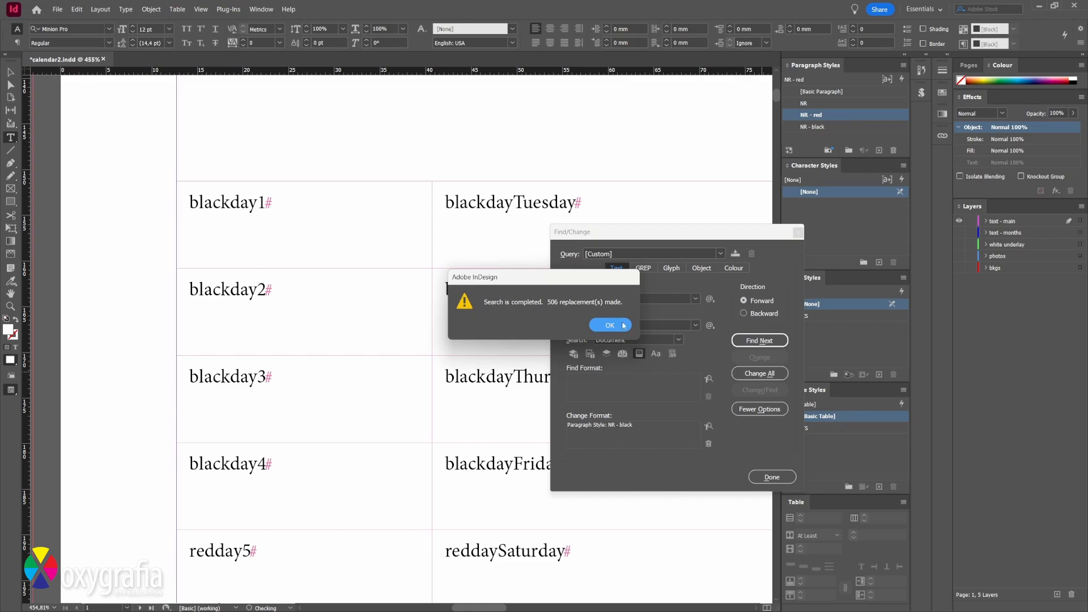
pyautogui.click(610, 326)
pyautogui.click(763, 477)
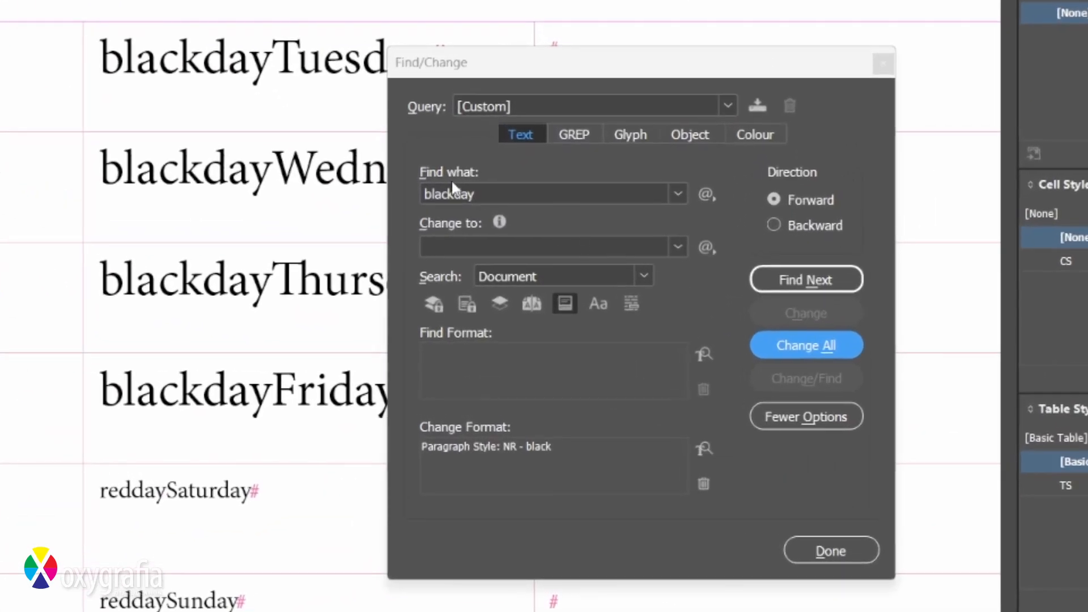
# Change the search text in Find/Change to "redday"
pyautogui.click(496, 278)
pyautogui.doubleClick(449, 194)
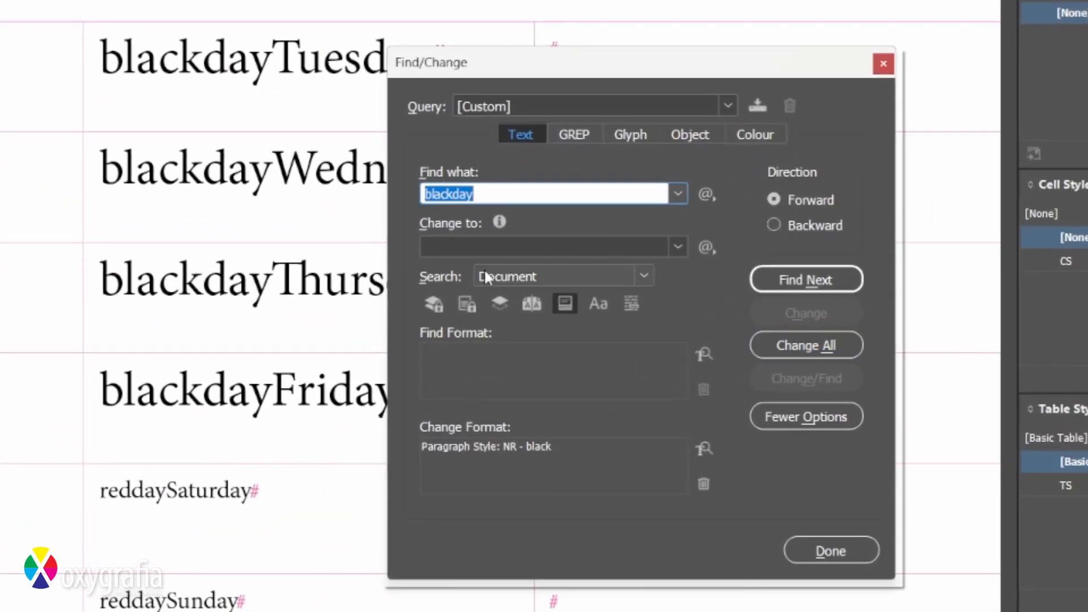
pyautogui.press('Left')
pyautogui.press('Delete')
pyautogui.press('Delete')
pyautogui.press('Delete')
pyautogui.press('Delete')
pyautogui.press('Delete')
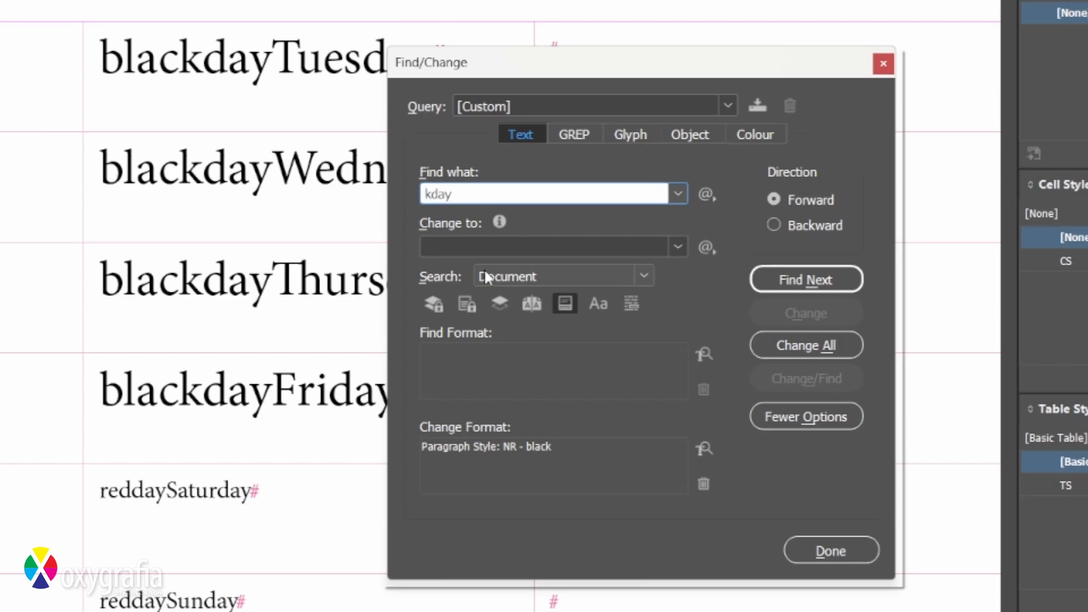
pyautogui.write('red')
# Set the change format to paragraph style NR - red, apply it to all matches and close Find/Change
pyautogui.click(703, 450)
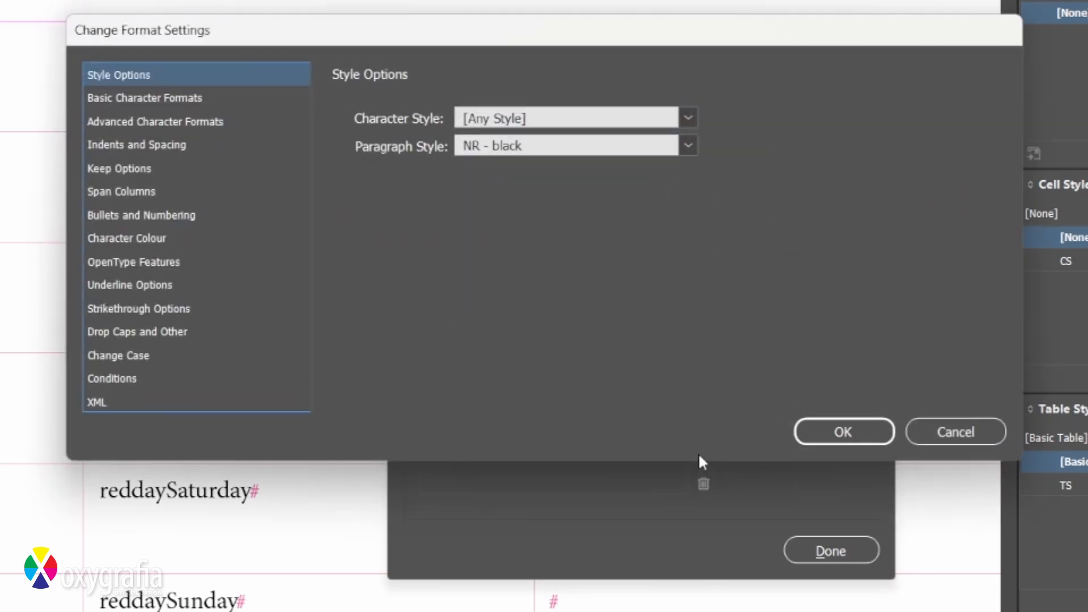
pyautogui.click(688, 146)
pyautogui.click(602, 253)
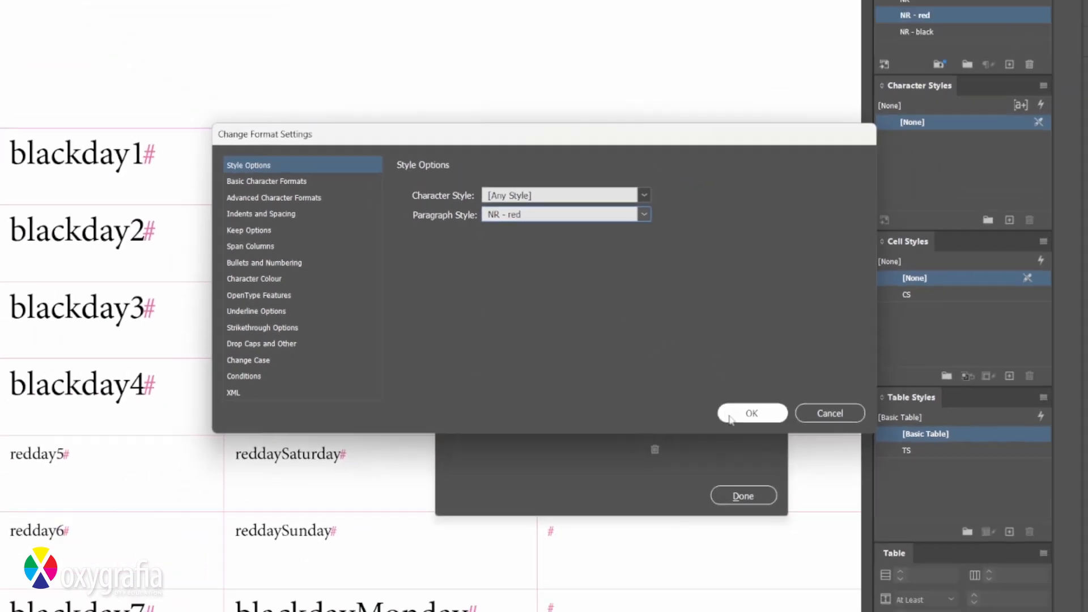
pyautogui.click(730, 418)
pyautogui.click(675, 358)
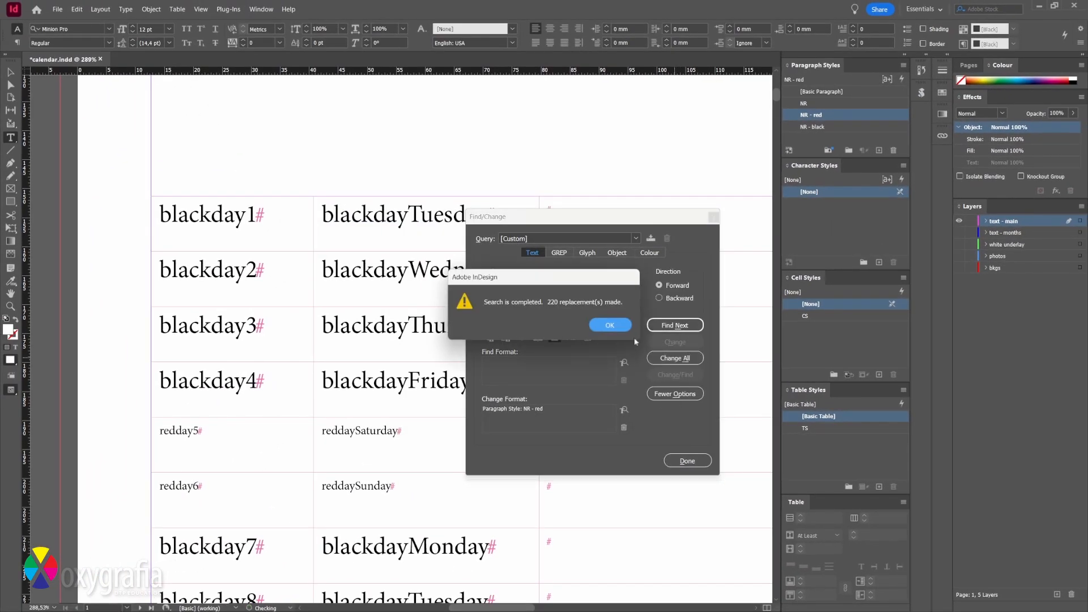
pyautogui.click(607, 327)
pyautogui.click(694, 459)
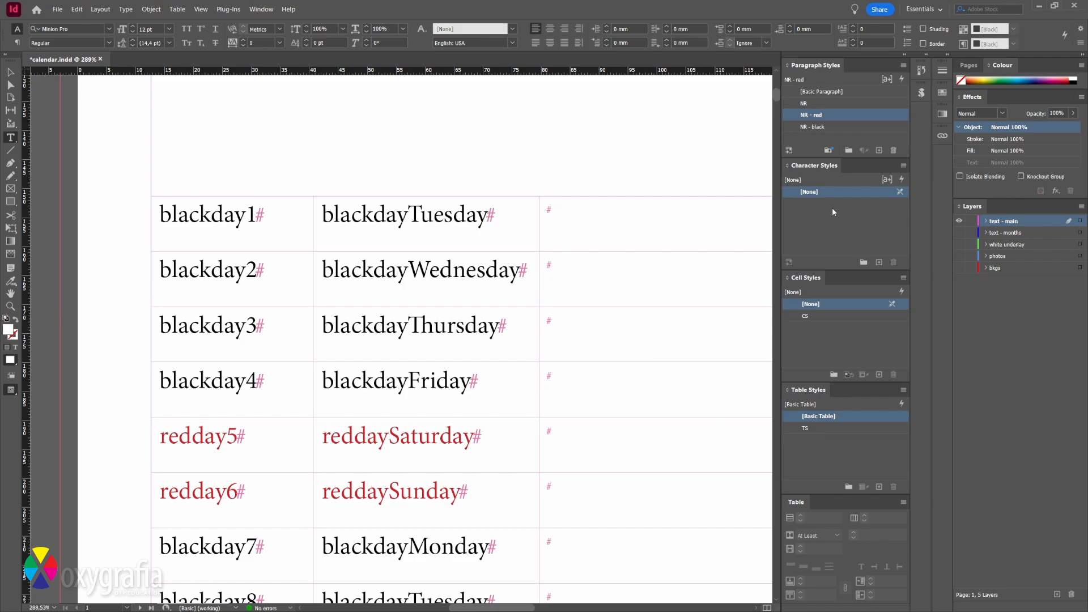
# Try the Bold Italic font style and Small Caps case in the parent paragraph style NR
pyautogui.click(8, 73)
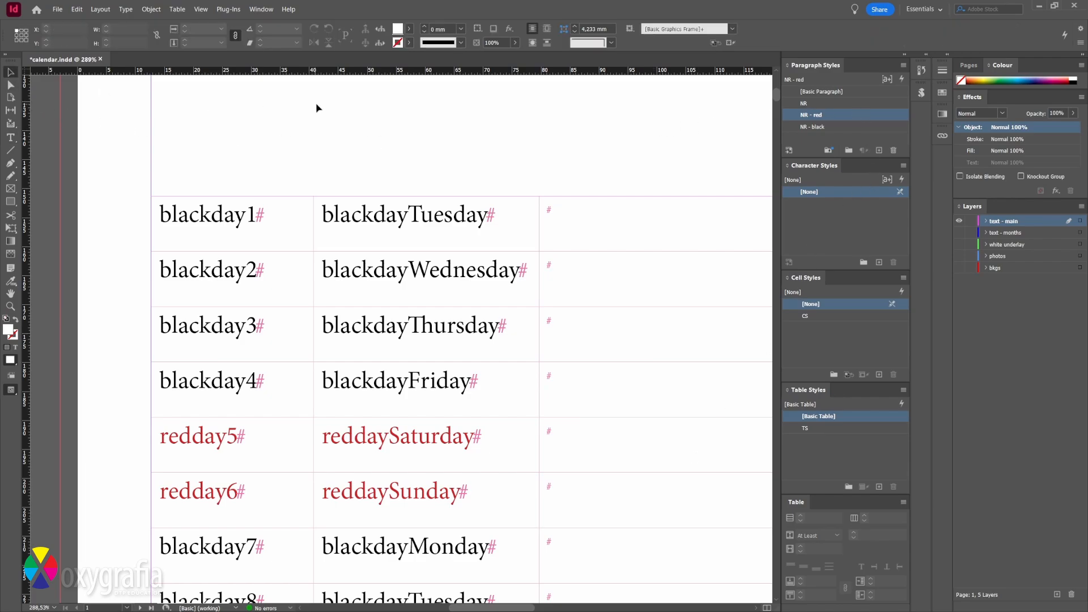
pyautogui.click(838, 105)
pyautogui.doubleClick(839, 106)
pyautogui.click(615, 160)
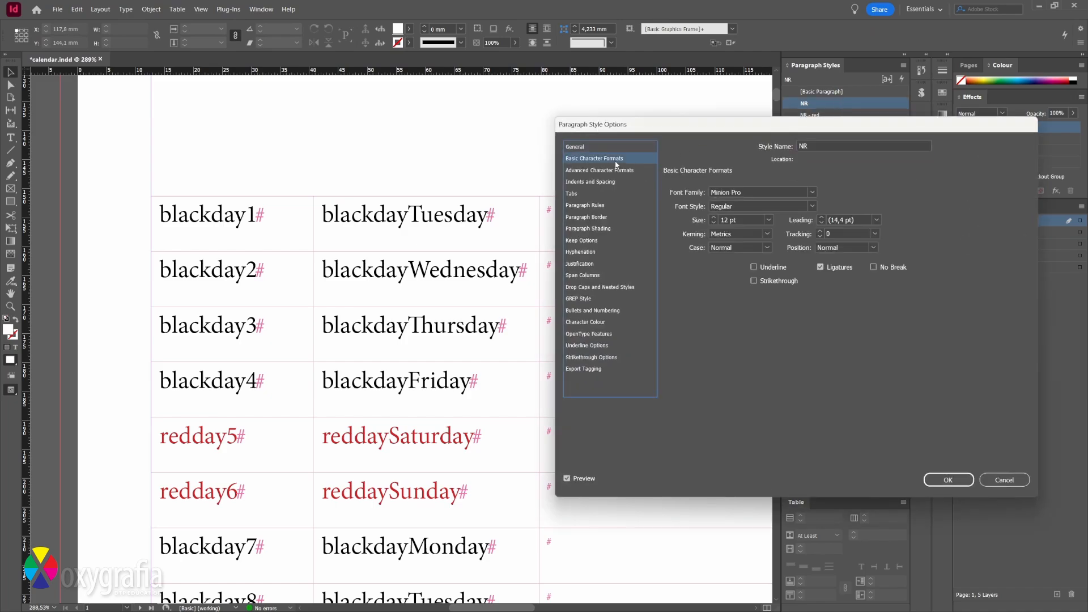
pyautogui.click(813, 206)
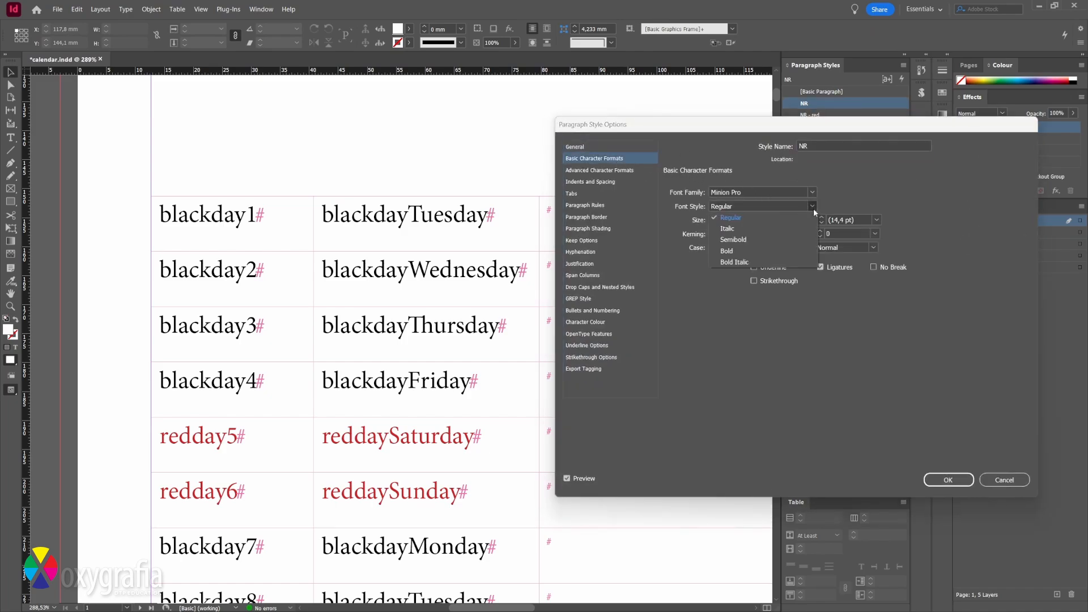
pyautogui.click(774, 262)
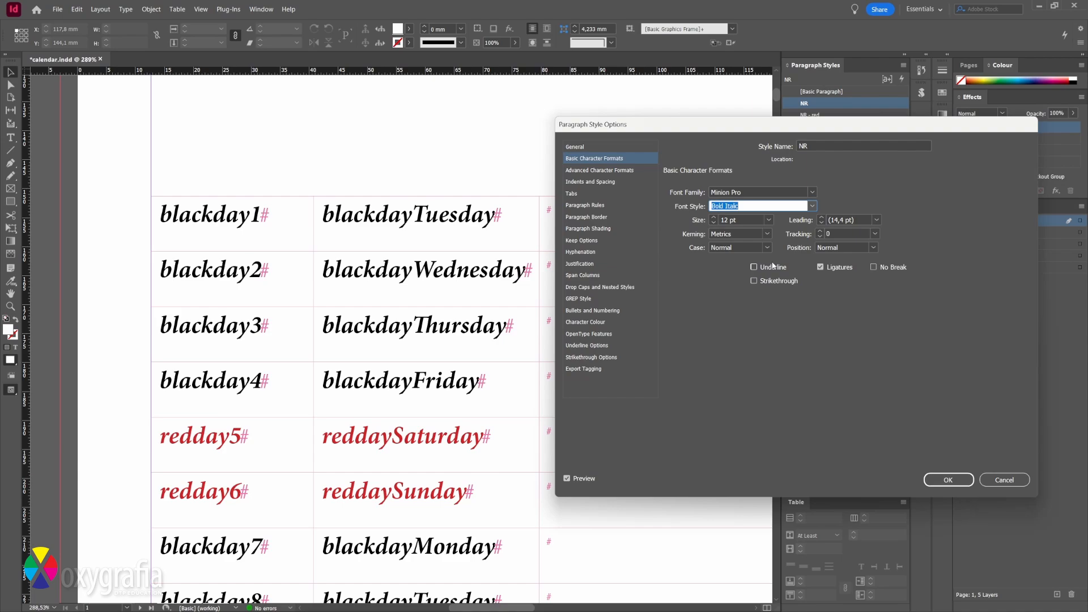
pyautogui.click(759, 247)
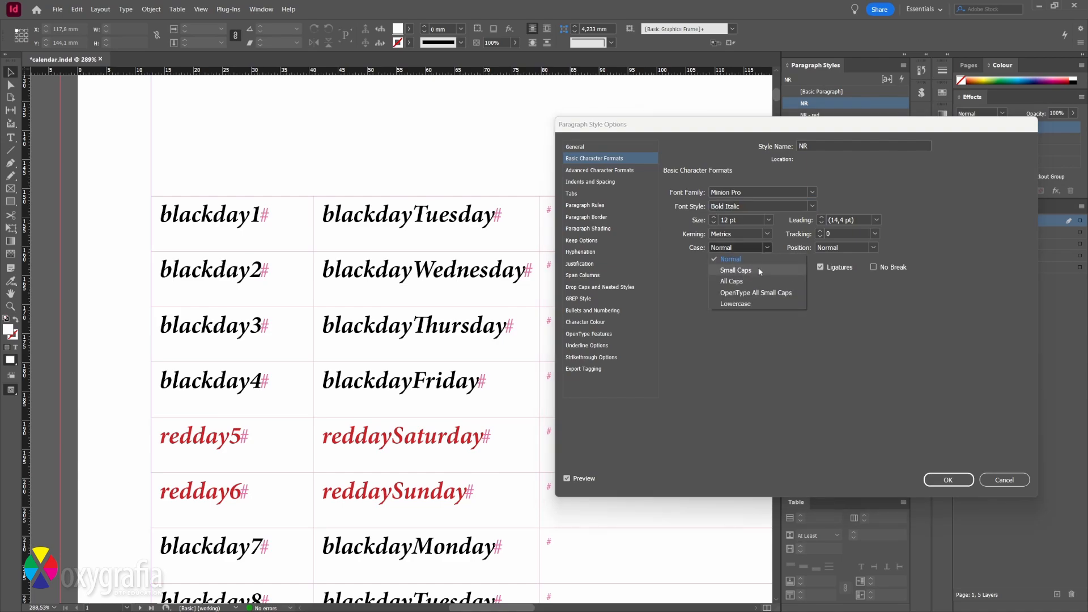
pyautogui.click(735, 270)
# Try centre alignment and a 9 pt font size in the NR paragraph style, and discard all its trial changes
pyautogui.click(611, 171)
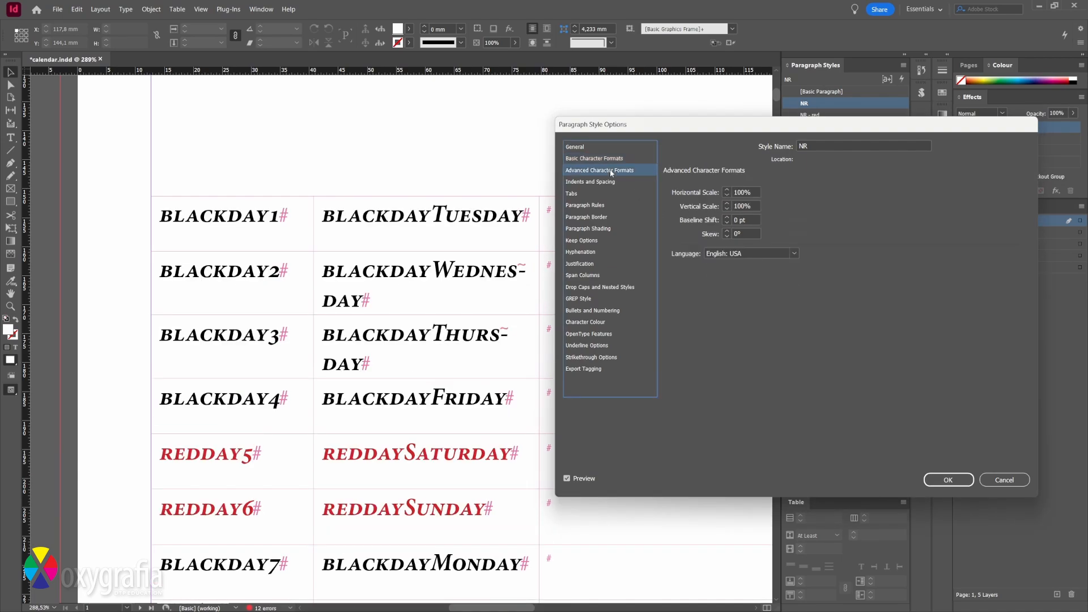
pyautogui.click(590, 181)
pyautogui.click(791, 192)
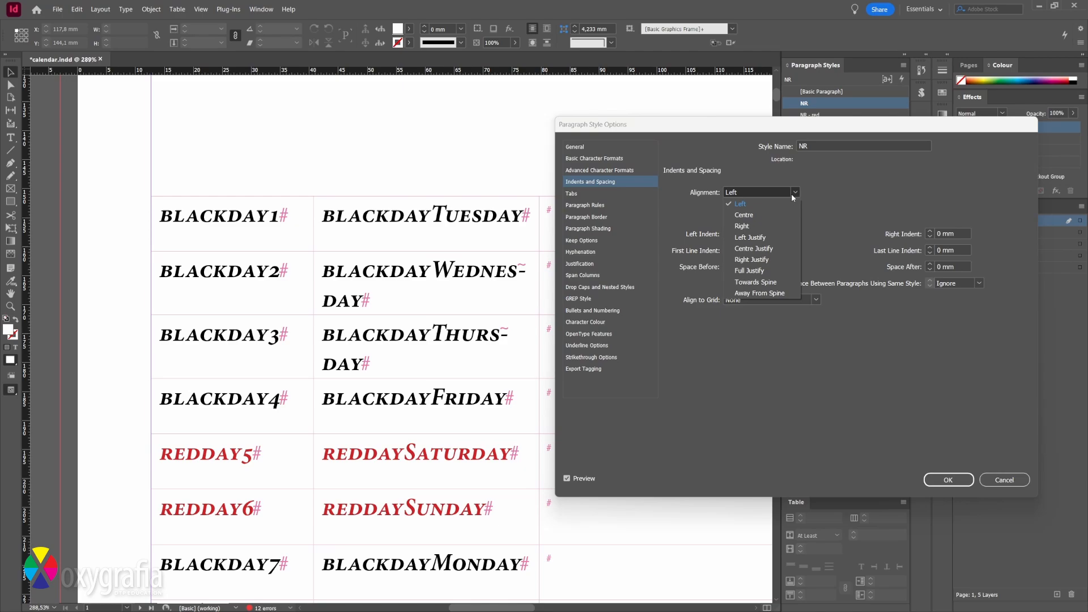
pyautogui.click(765, 216)
pyautogui.click(594, 158)
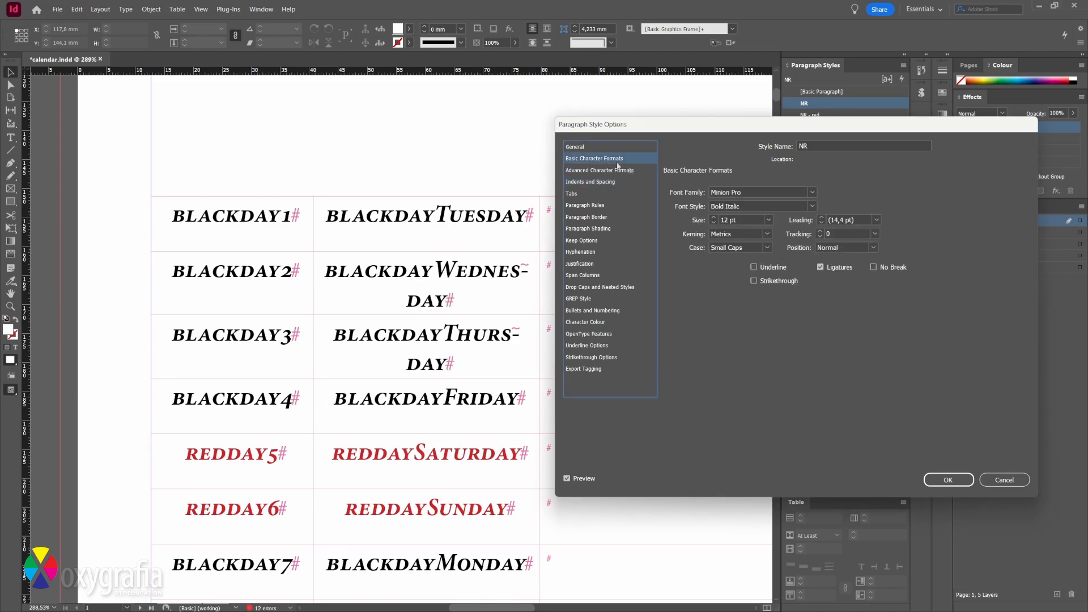
pyautogui.click(714, 222)
pyautogui.click(713, 223)
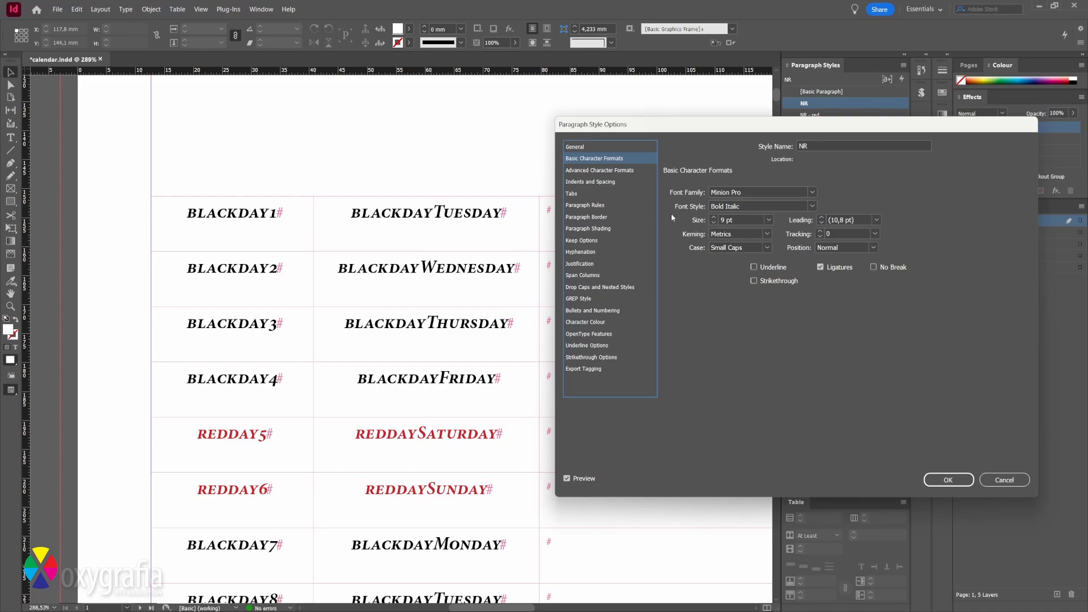
pyautogui.click(1004, 480)
# Switch to calendar.xlsx in Excel and change the "redday" prefix in cell C2's formula to "rednr"
pyautogui.hotkey('alt', 'Tab')
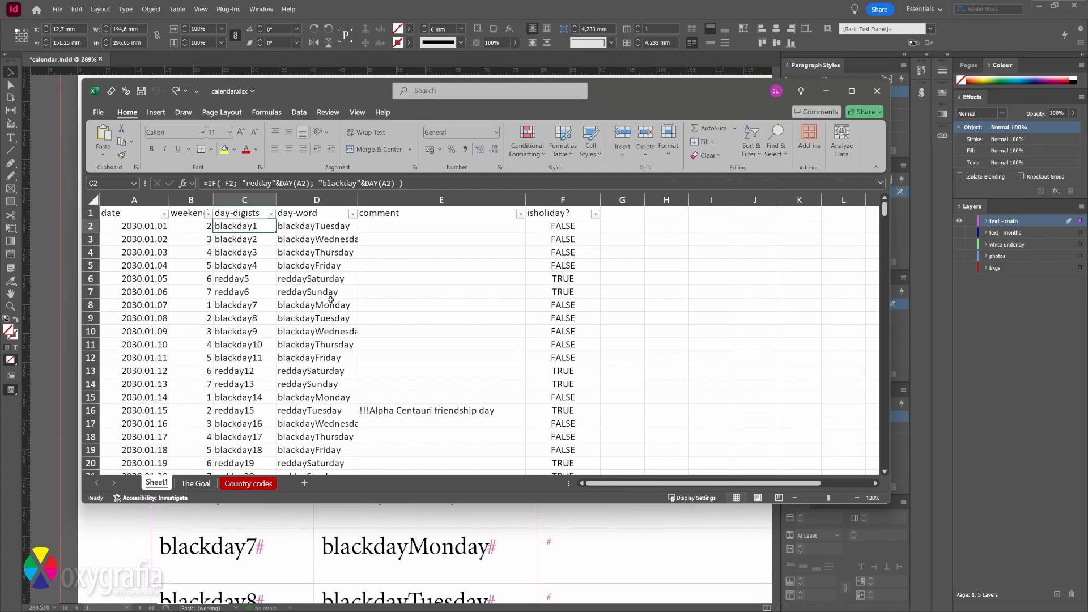
pyautogui.doubleClick(262, 226)
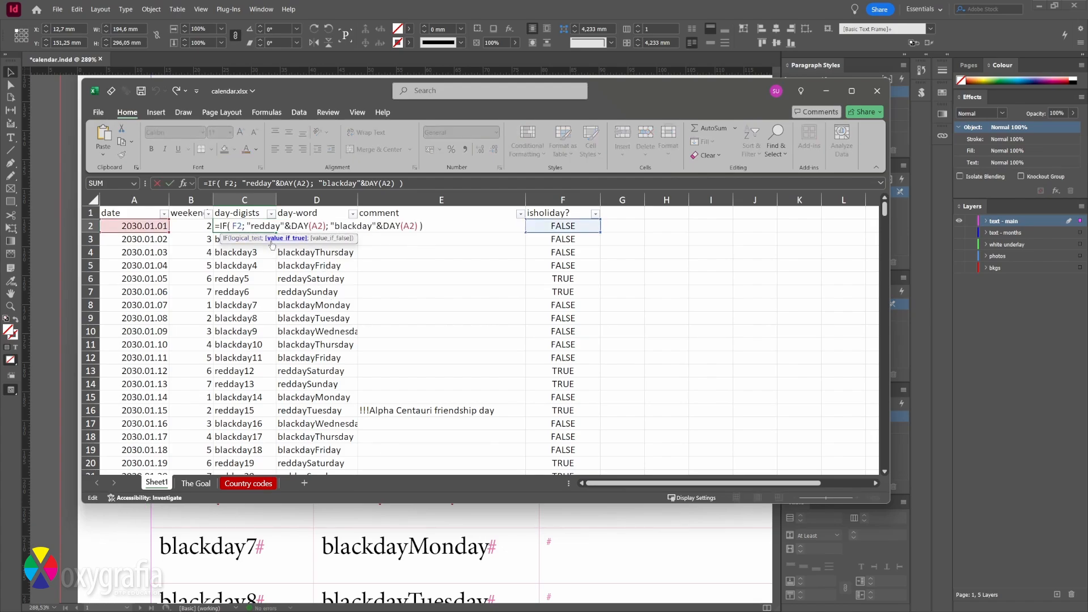
pyautogui.press('BackSpace')
pyautogui.press('BackSpace')
pyautogui.press('BackSpace')
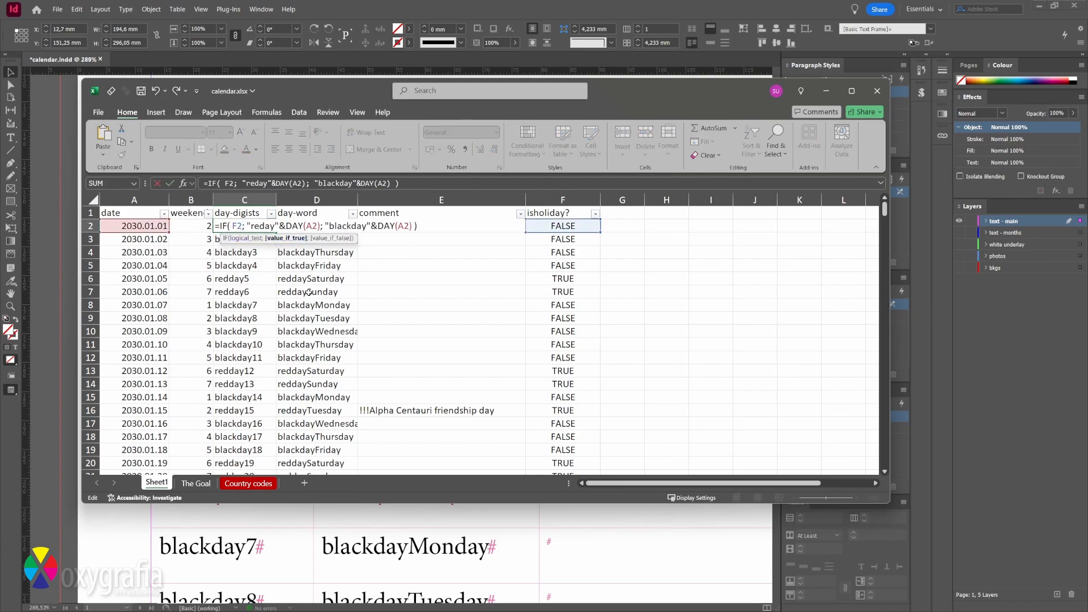
pyautogui.write('nr')
# Change the "blackday" prefix in cell C2's formula to "blacknr" and fill the formula down the day-digists column
pyautogui.click(351, 227)
pyautogui.press('Delete')
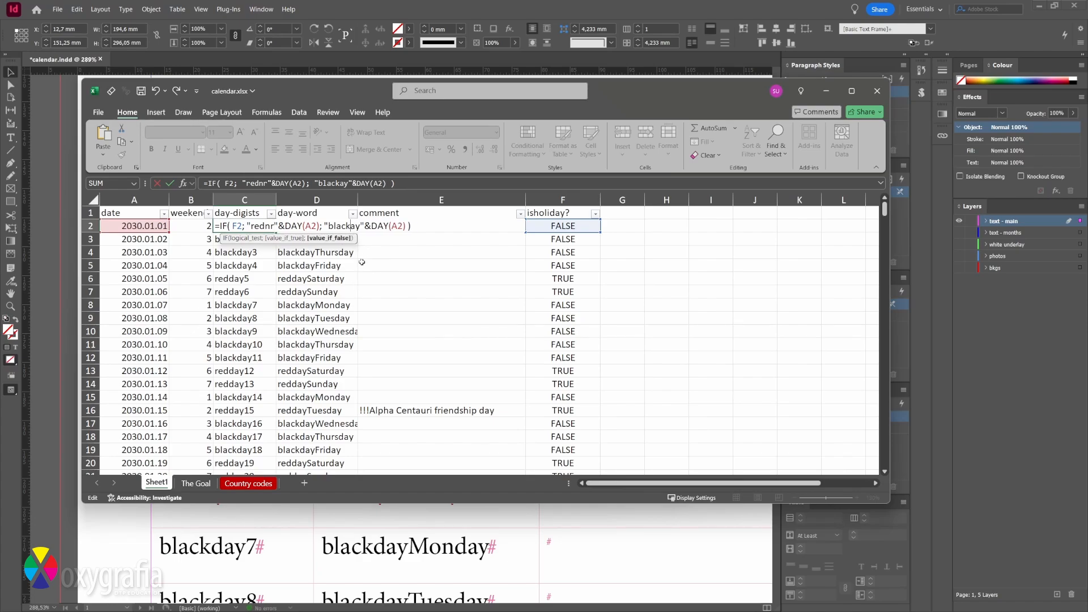
pyautogui.press('Delete')
pyautogui.press('Delete')
pyautogui.press('Return')
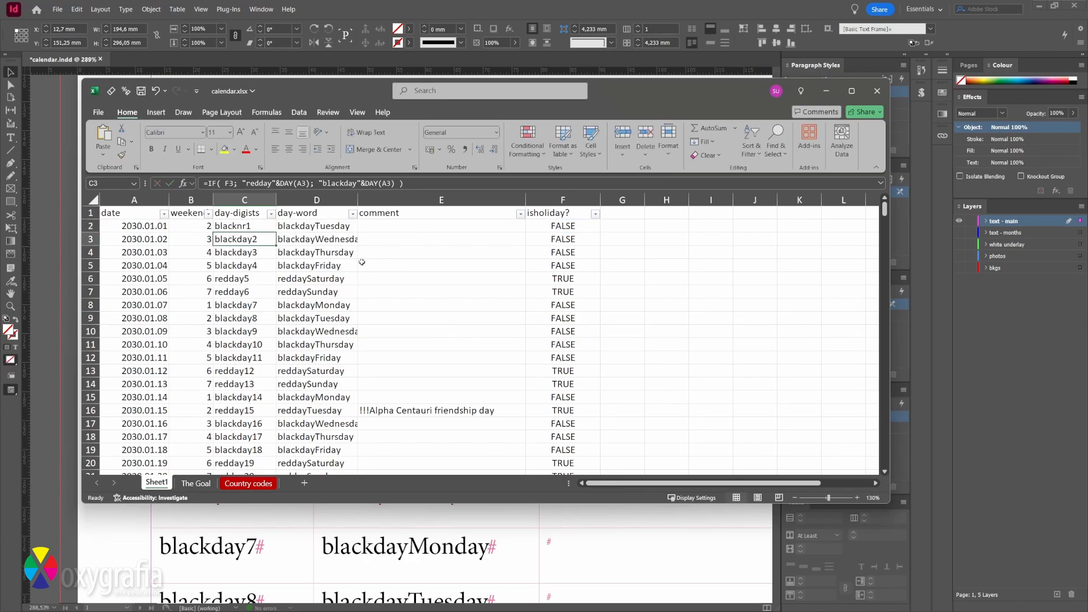
pyautogui.click(267, 229)
pyautogui.doubleClick(276, 232)
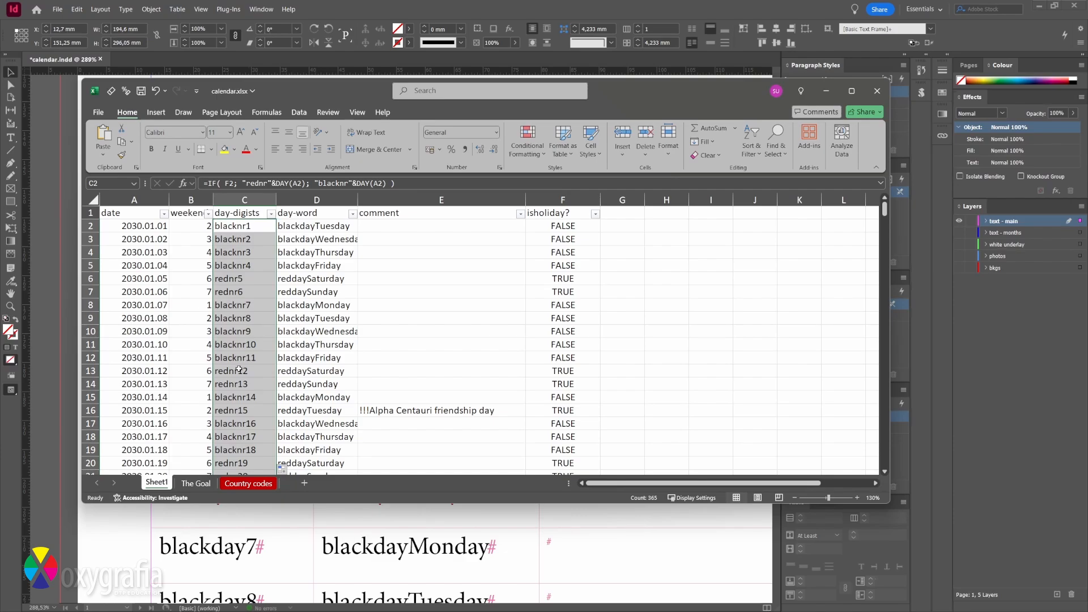
# Switch back to InDesign and revert calendar.indd to its last saved version
pyautogui.hotkey('alt', 'Tab')
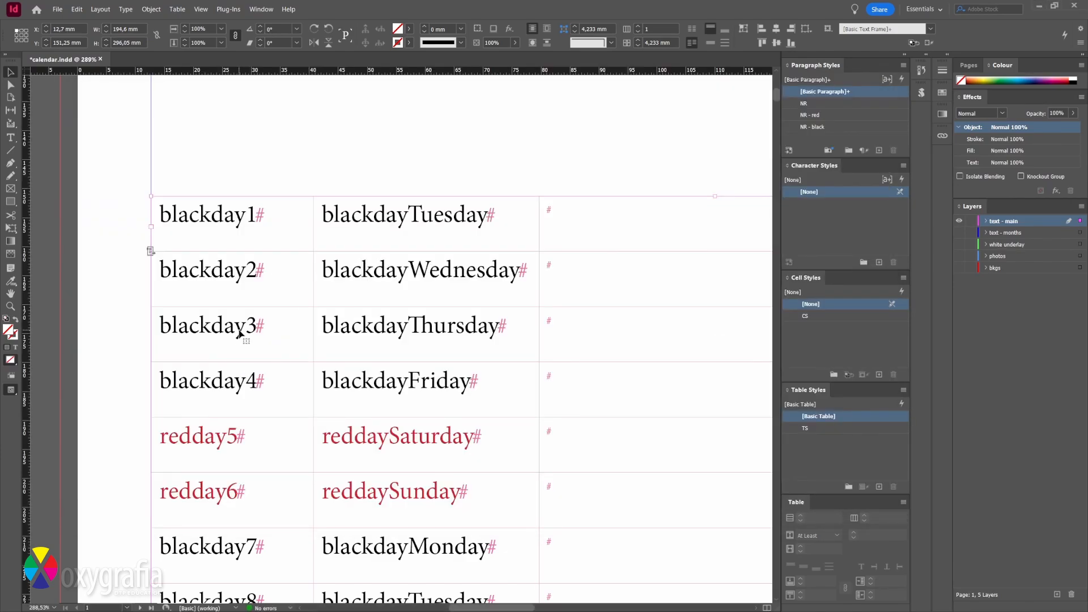
pyautogui.click(57, 9)
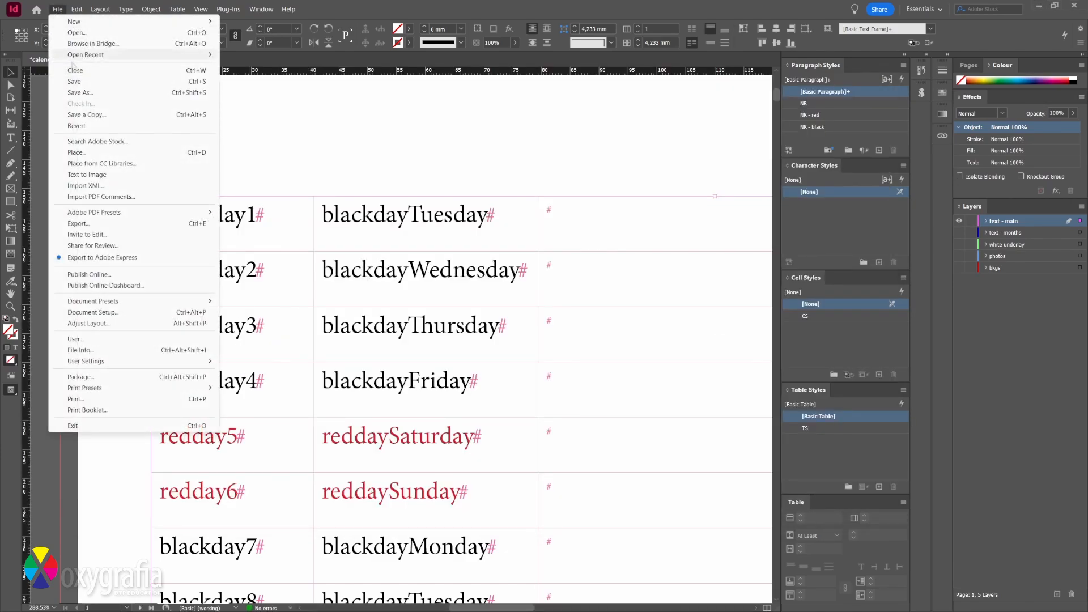
pyautogui.click(77, 126)
pyautogui.click(565, 328)
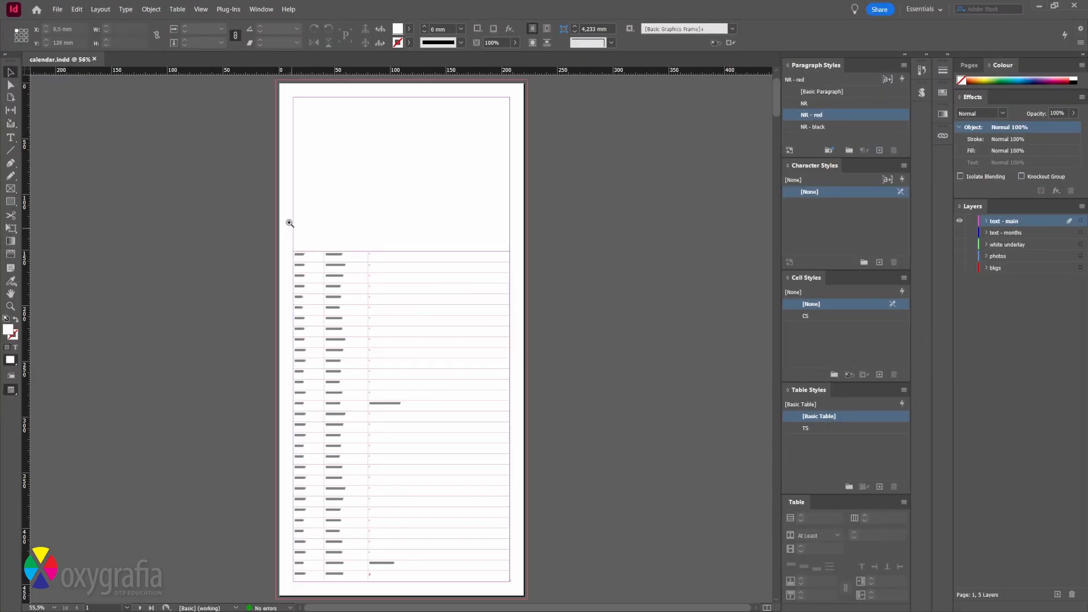
# Clear the old find text and the NR - red change format in Find/Change, and switch it to a GREP search
pyautogui.moveTo(245, 219); pyautogui.dragTo(564, 388)
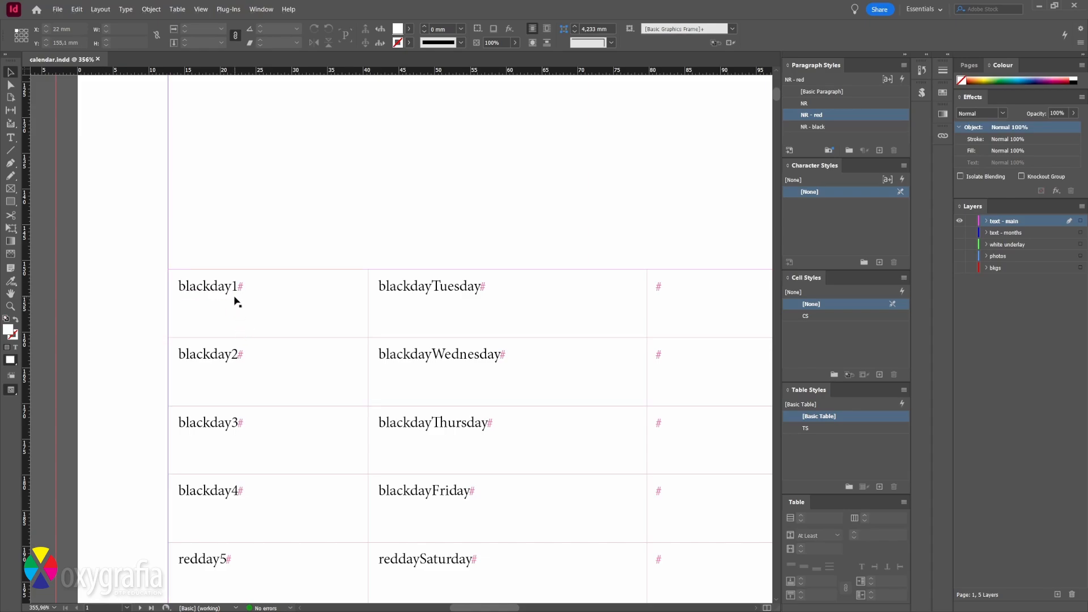
pyautogui.scroll(-10, 237, 300)
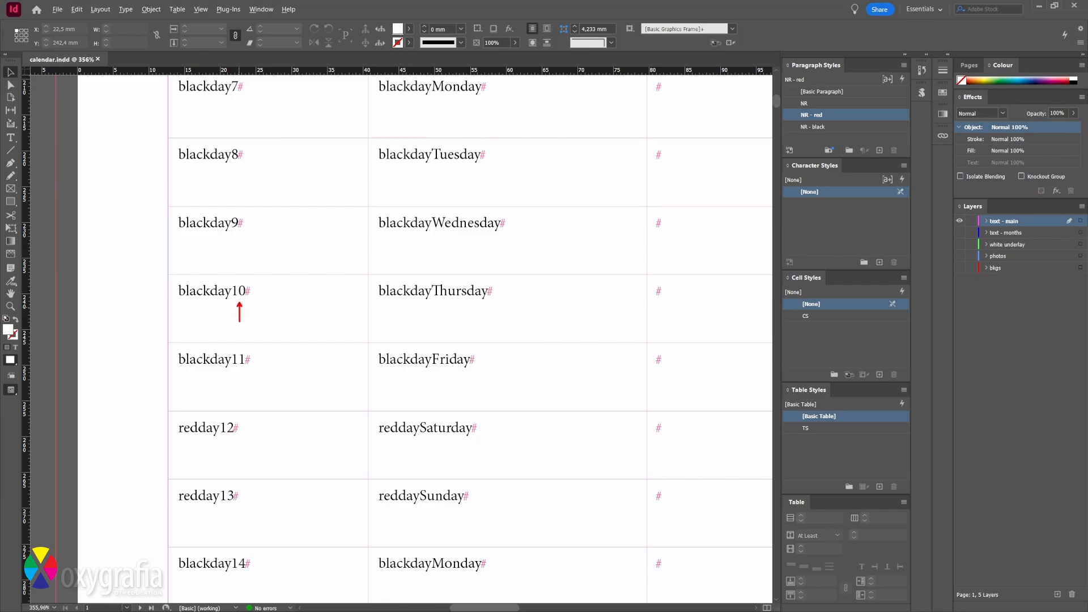
pyautogui.scroll(14, 239, 327)
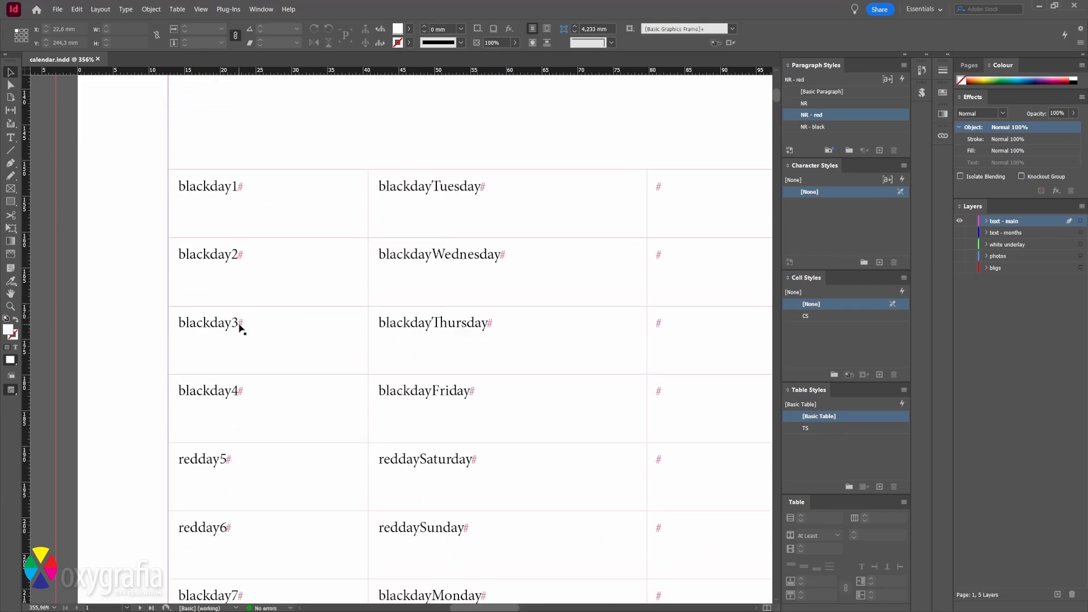
pyautogui.scroll(-2, 240, 330)
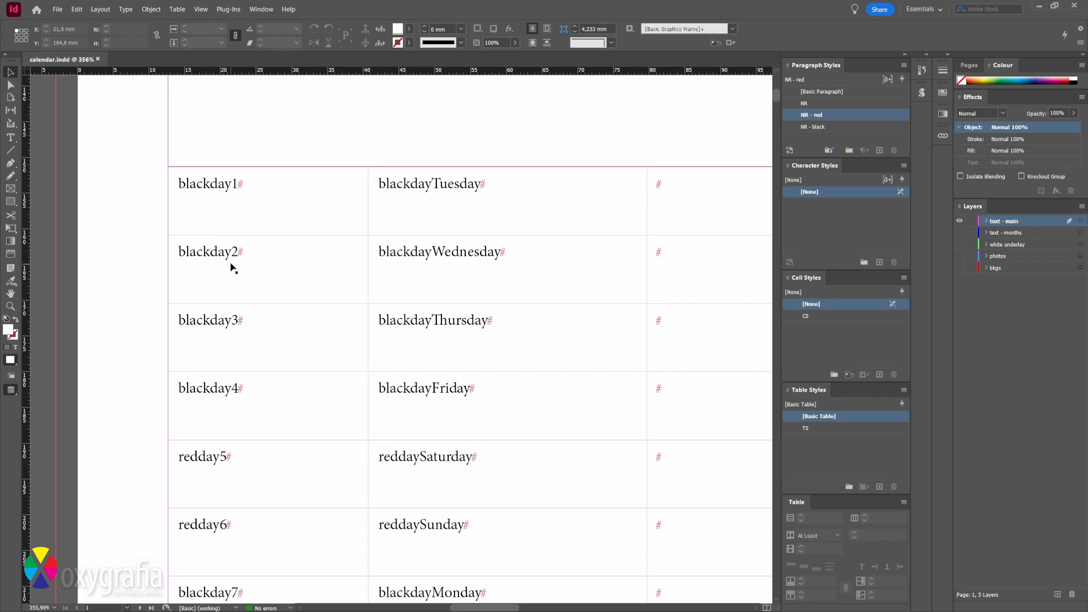
pyautogui.hotkey('ctrl', 'f')
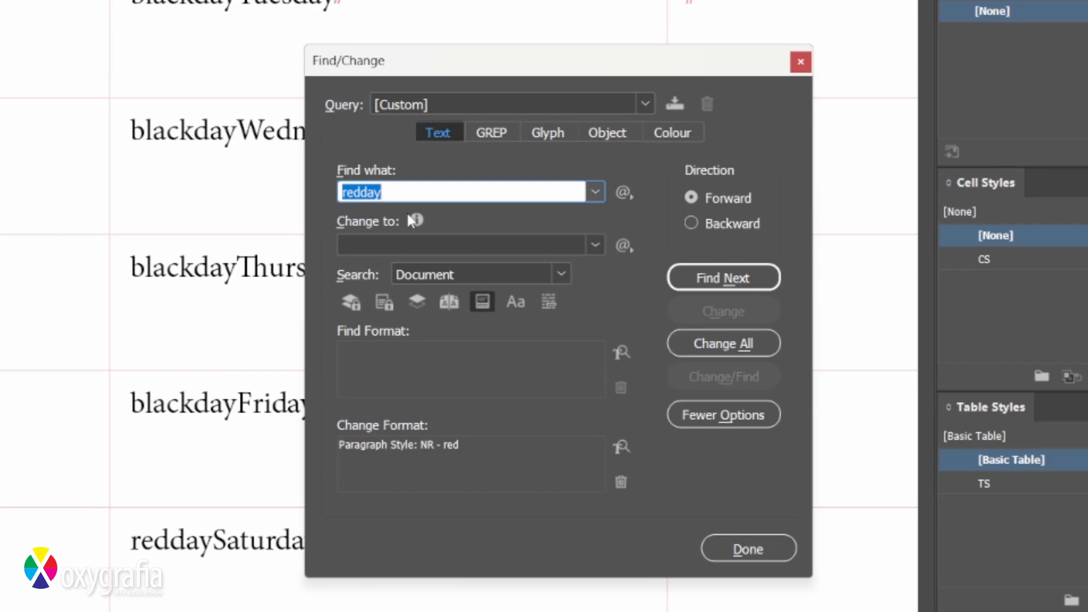
pyautogui.press('BackSpace')
pyautogui.click(621, 481)
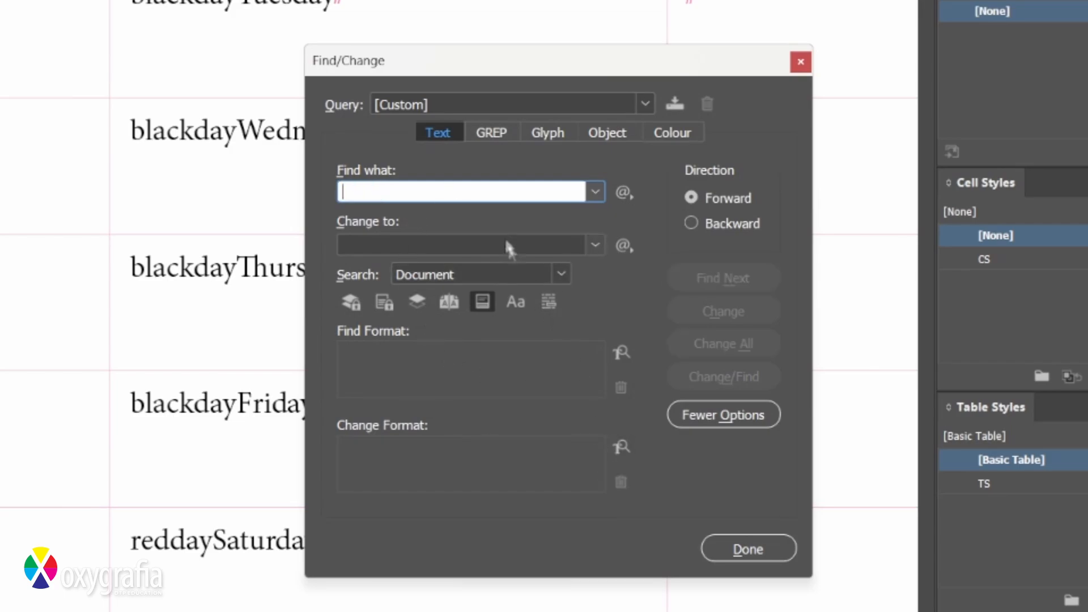
pyautogui.click(487, 137)
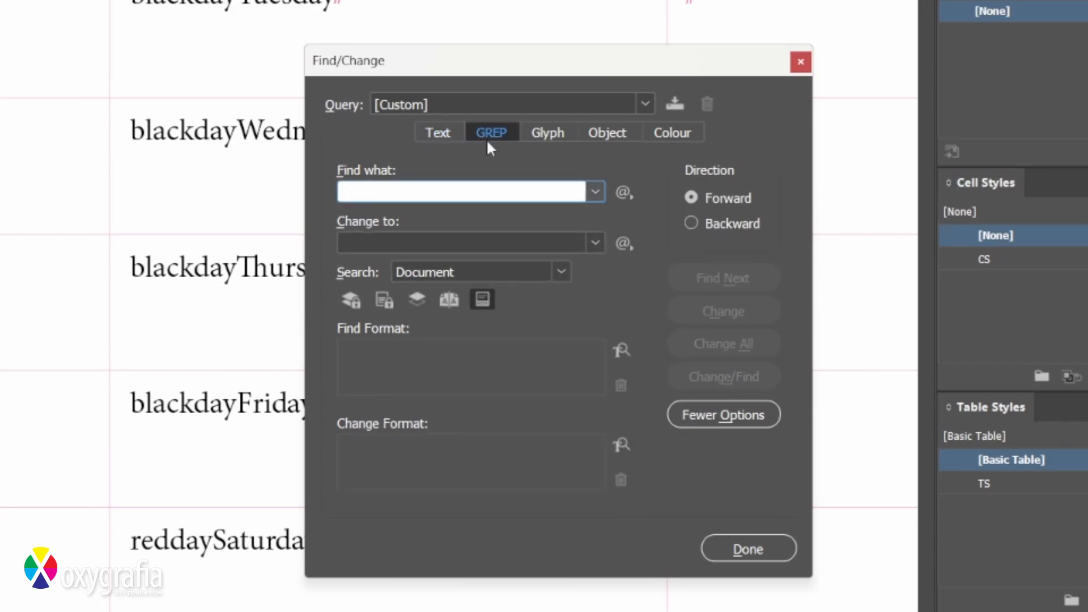
# Enter blackday\d{1,} as the GREP search expression to match blackday followed by one or more digits
pyautogui.click(385, 195)
pyautogui.write('b')
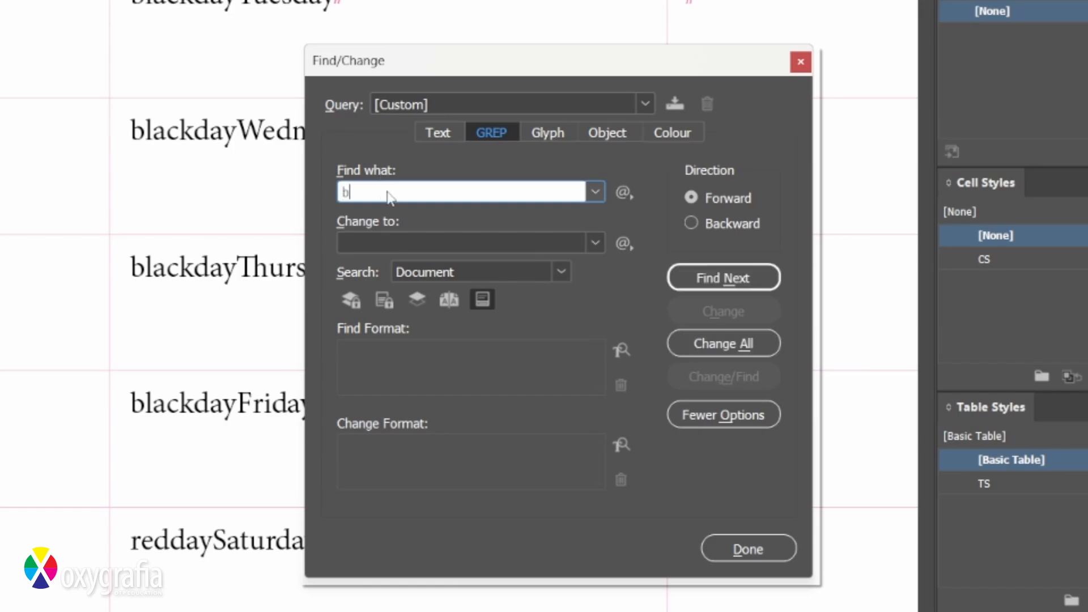
pyautogui.write('lackday')
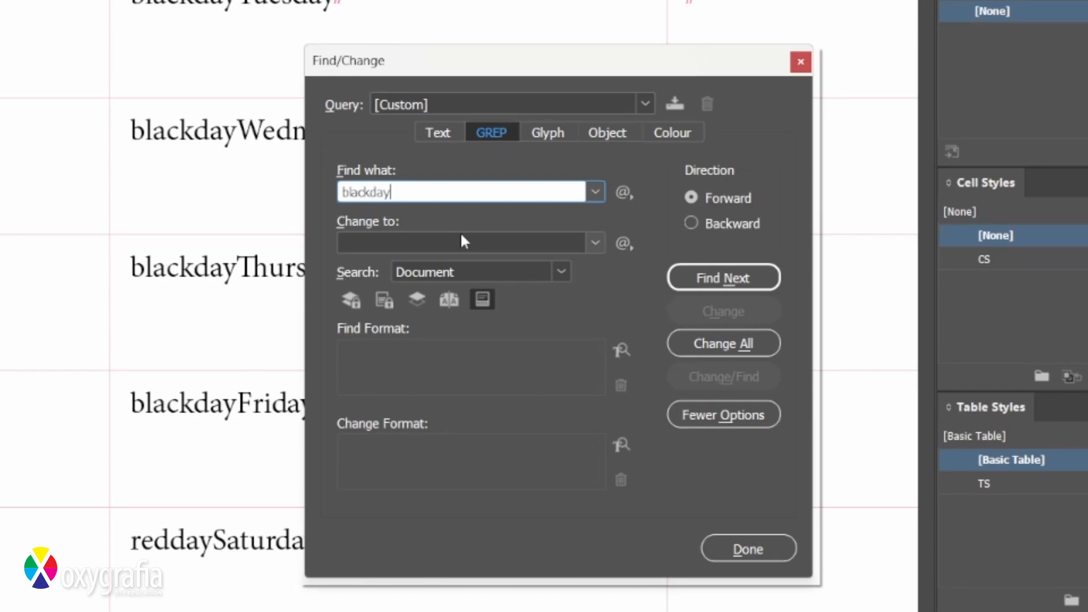
pyautogui.write('\\')
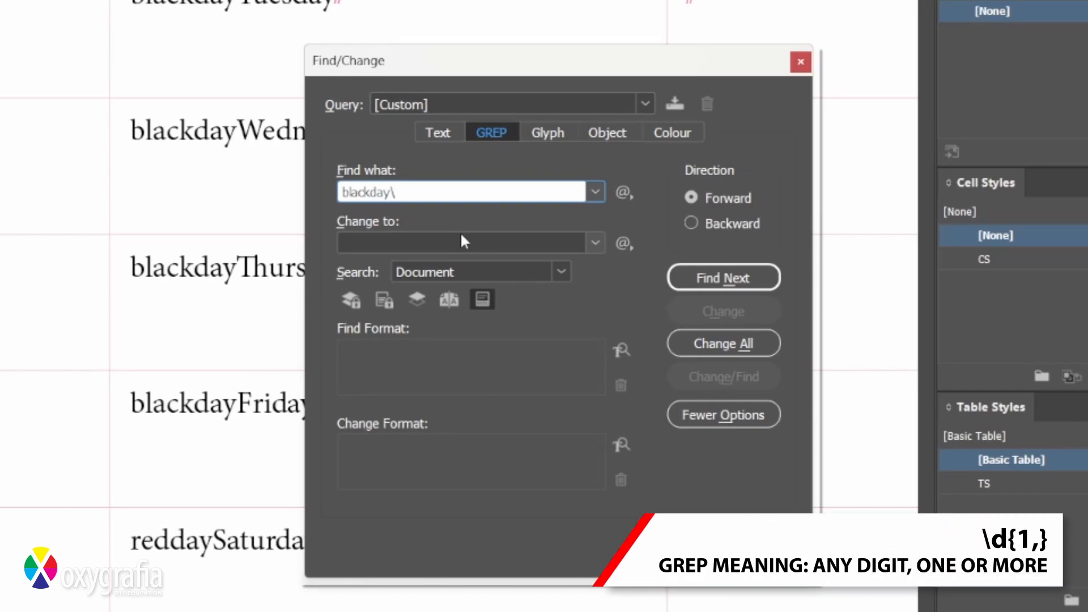
pyautogui.write('d')
pyautogui.write('{1}')
pyautogui.write(',')
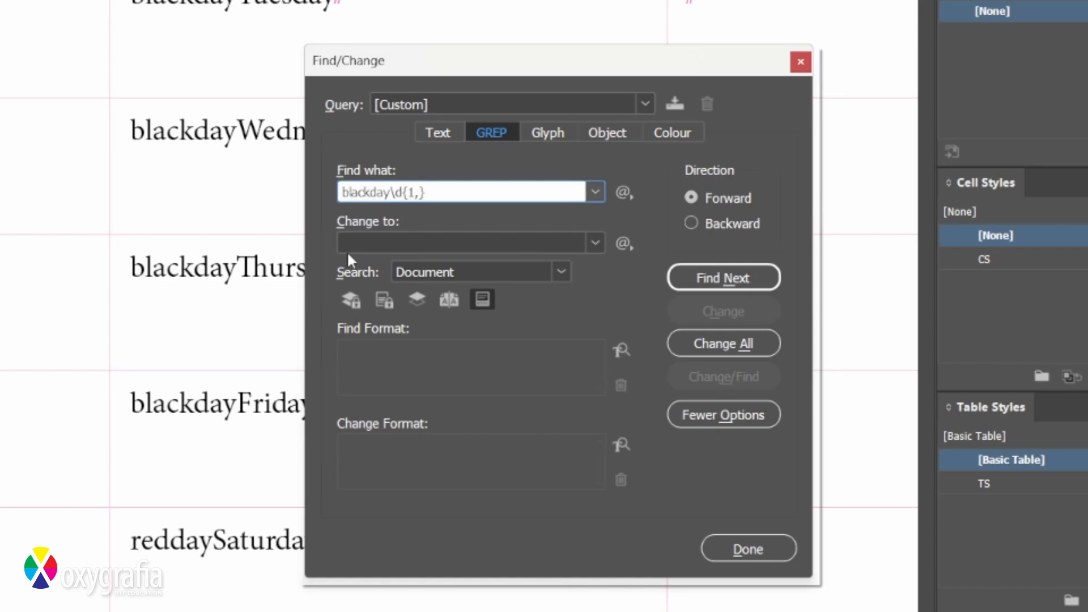
# Group the search expression's prefix and digits in round brackets so that it reads (blackday)(\d{1,})
pyautogui.write('(')
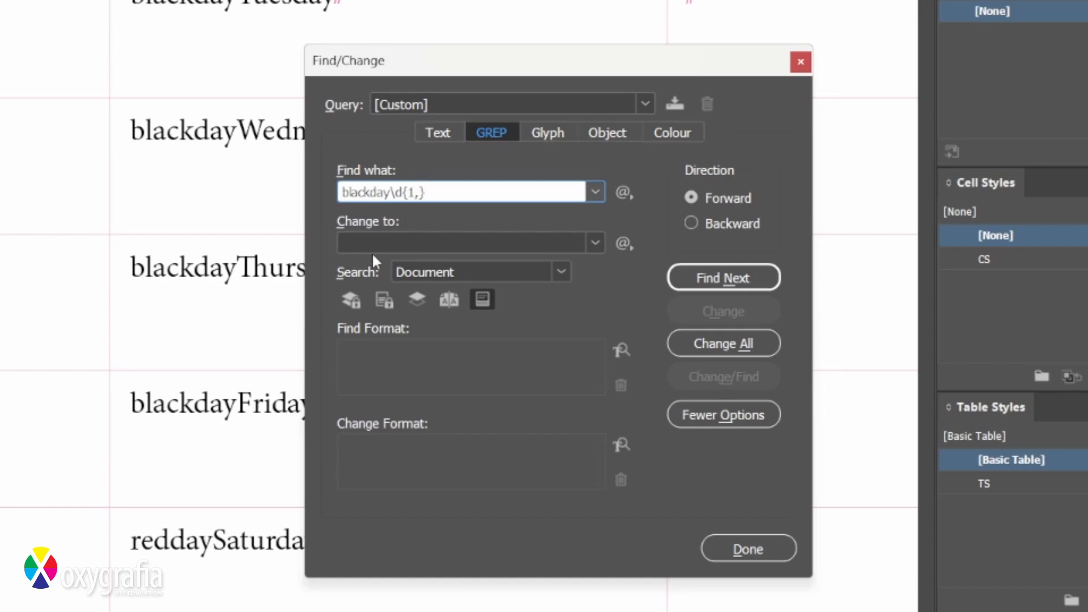
pyautogui.press('Right')
pyautogui.press('Right')
pyautogui.press('Right')
pyautogui.press('Right')
pyautogui.press('Right')
pyautogui.press('Right')
pyautogui.press('Right')
pyautogui.press('Right')
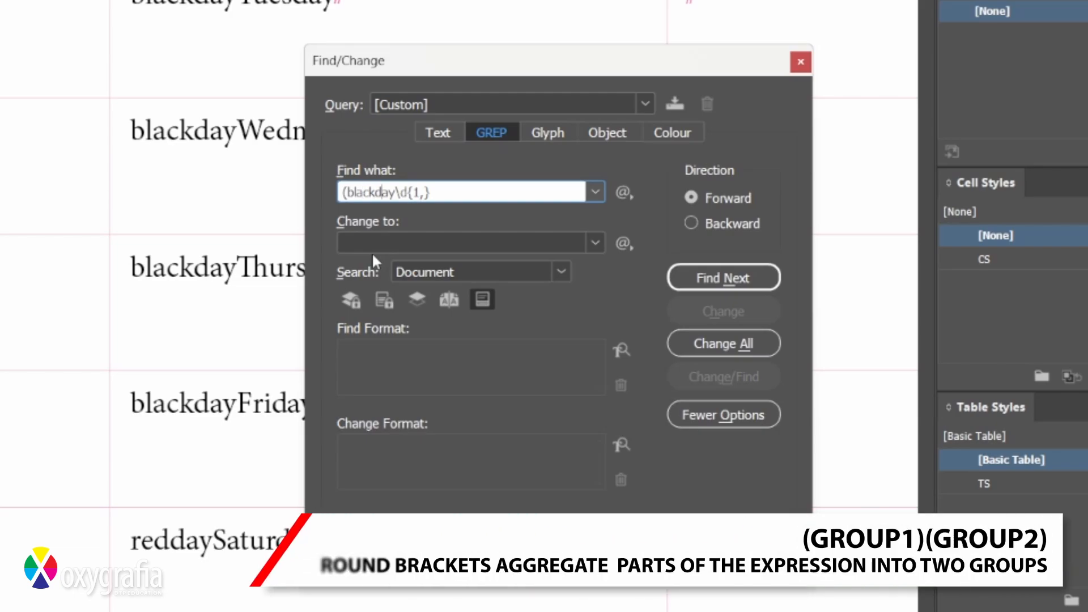
pyautogui.write(')')
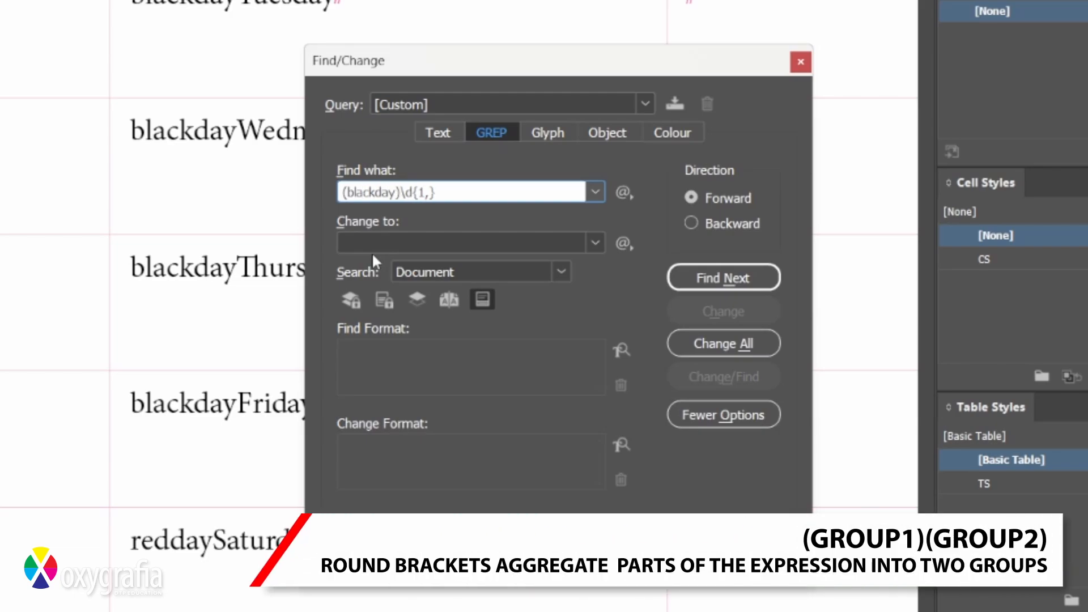
pyautogui.write('(')
pyautogui.press('End')
pyautogui.write(')')
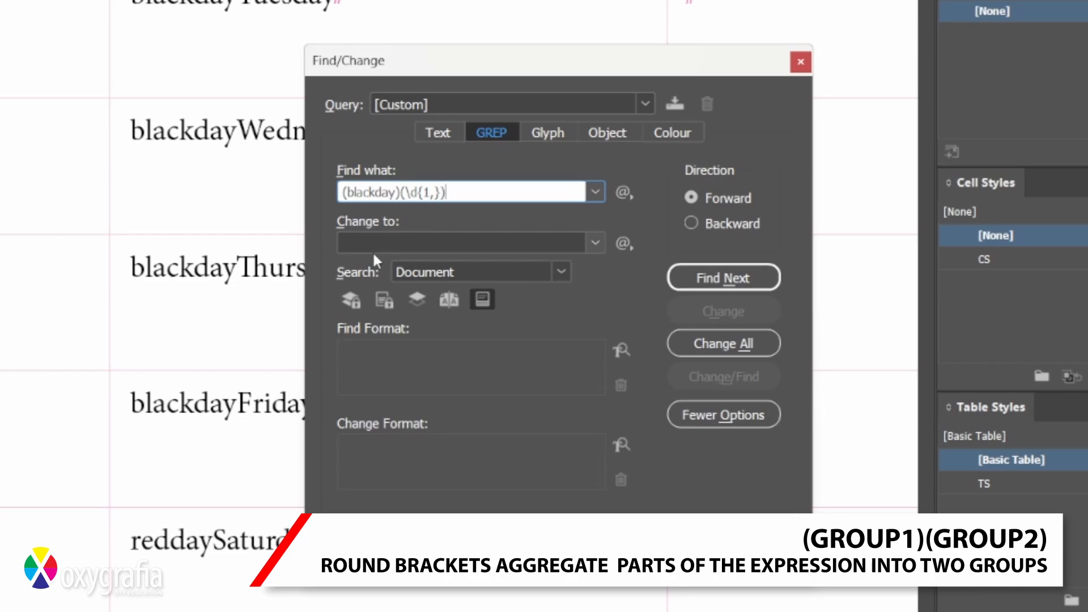
# Set the replacement to blacknr$2 and change all matches in the document
pyautogui.click(379, 243)
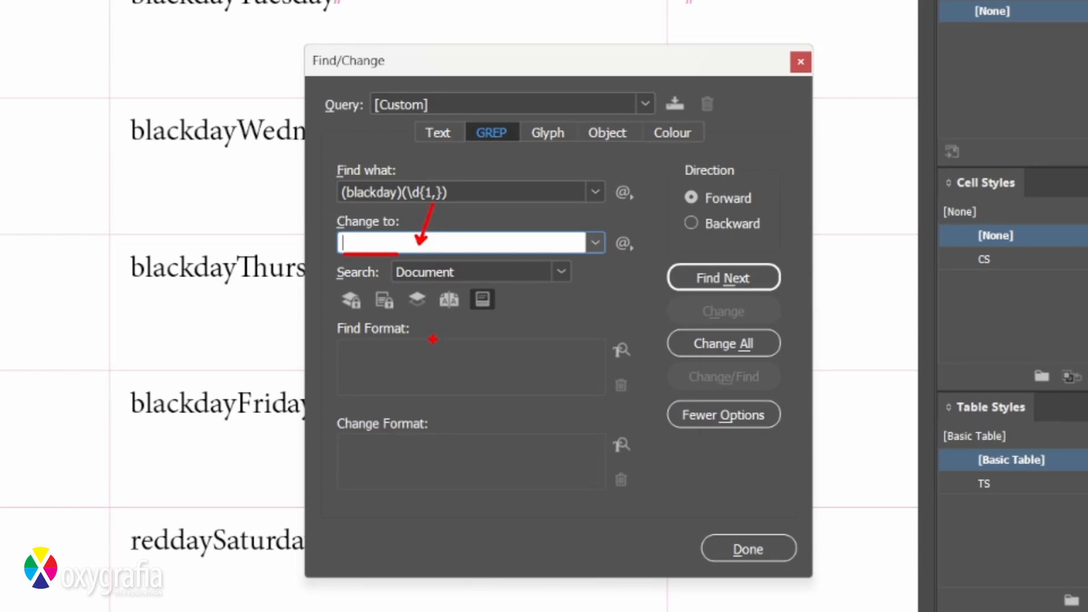
pyautogui.click(372, 242)
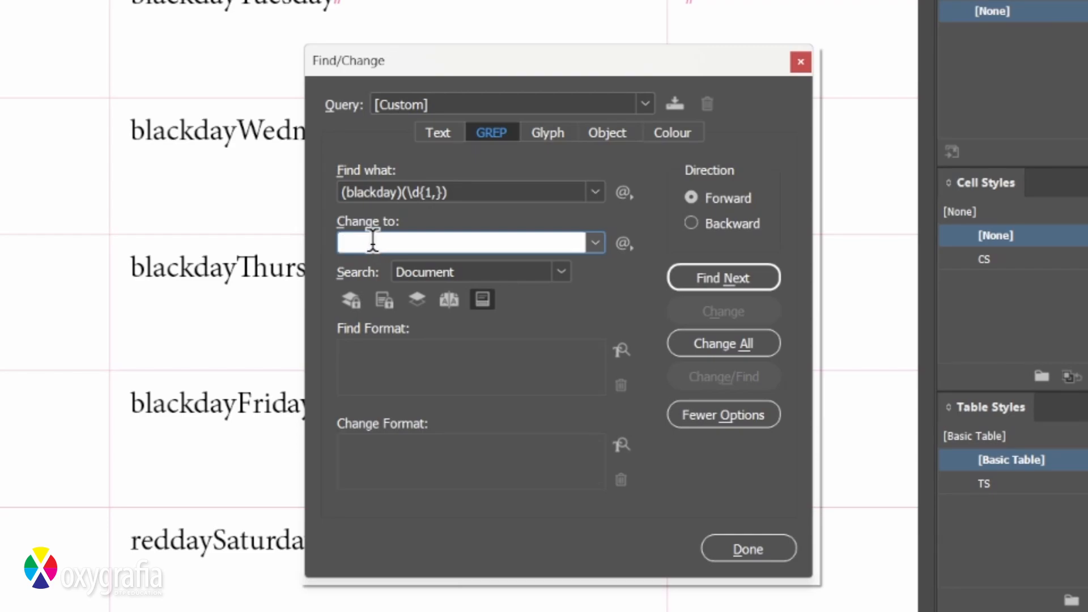
pyautogui.write('black')
pyautogui.write('er')
pyautogui.write('$2')
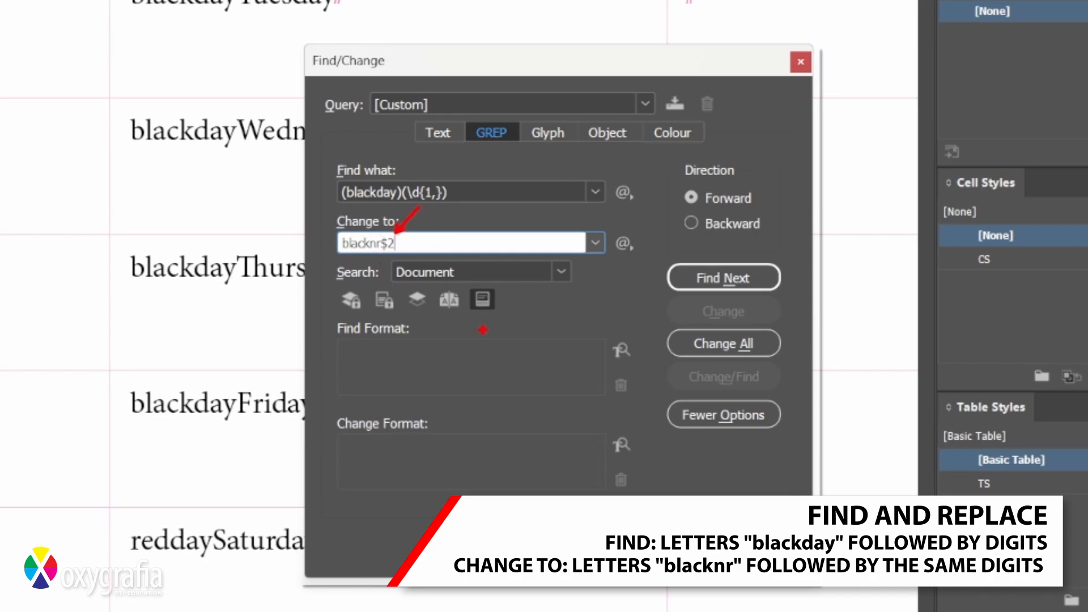
pyautogui.press('Escape')
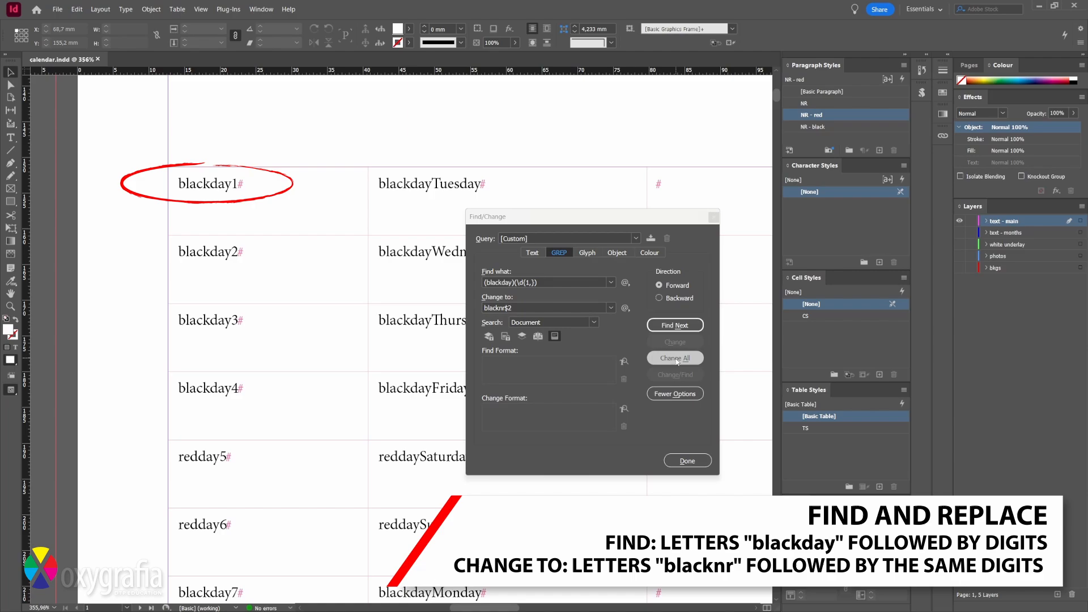
pyautogui.click(676, 358)
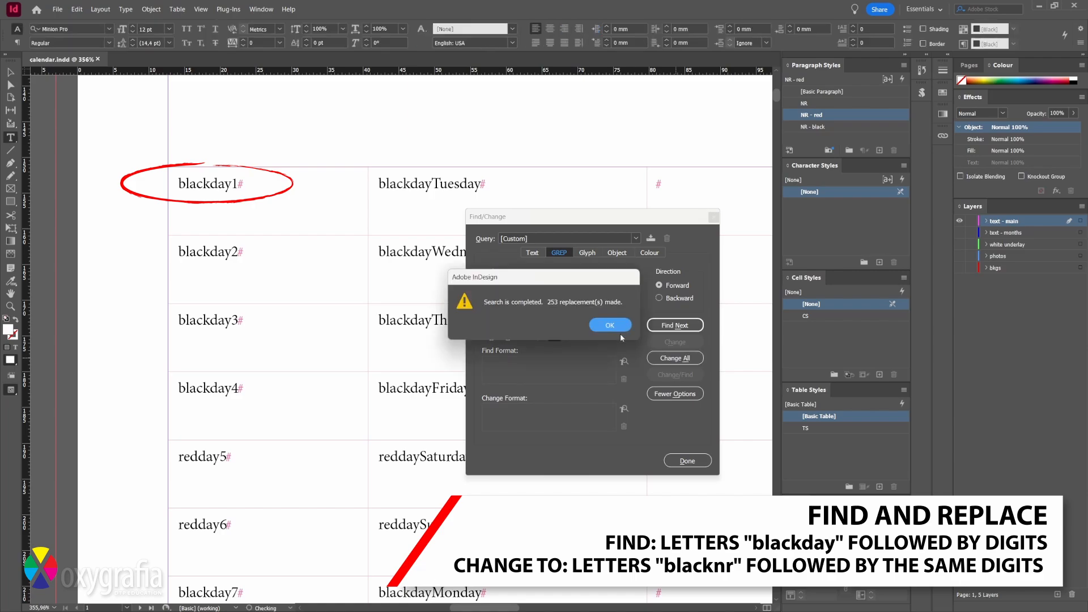
pyautogui.click(610, 324)
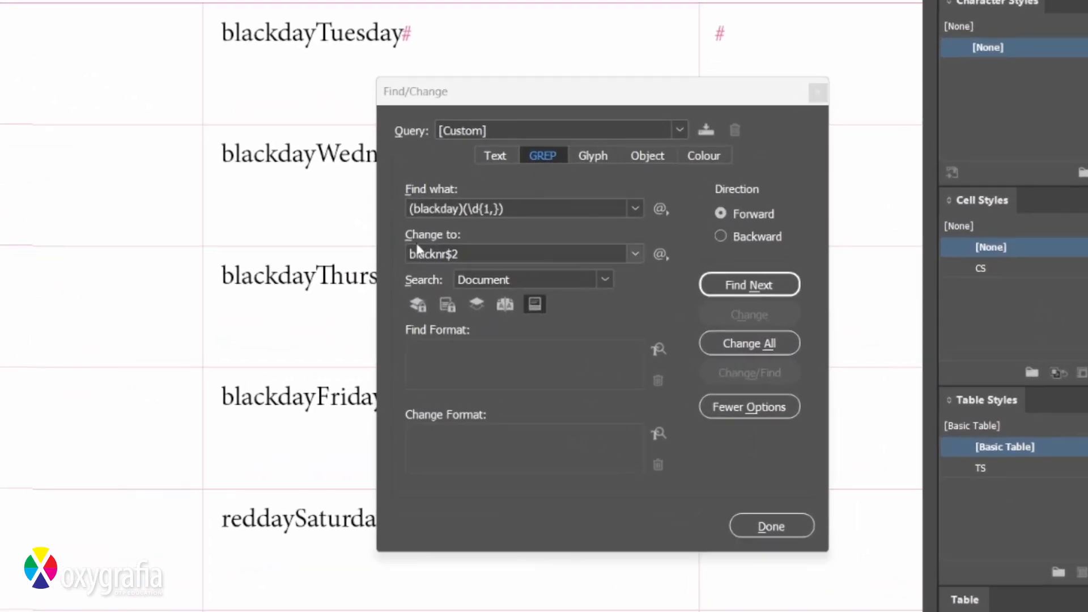
# Change the GREP search expression to (redday)(\d{1,})
pyautogui.click(489, 282)
pyautogui.doubleClick(399, 188)
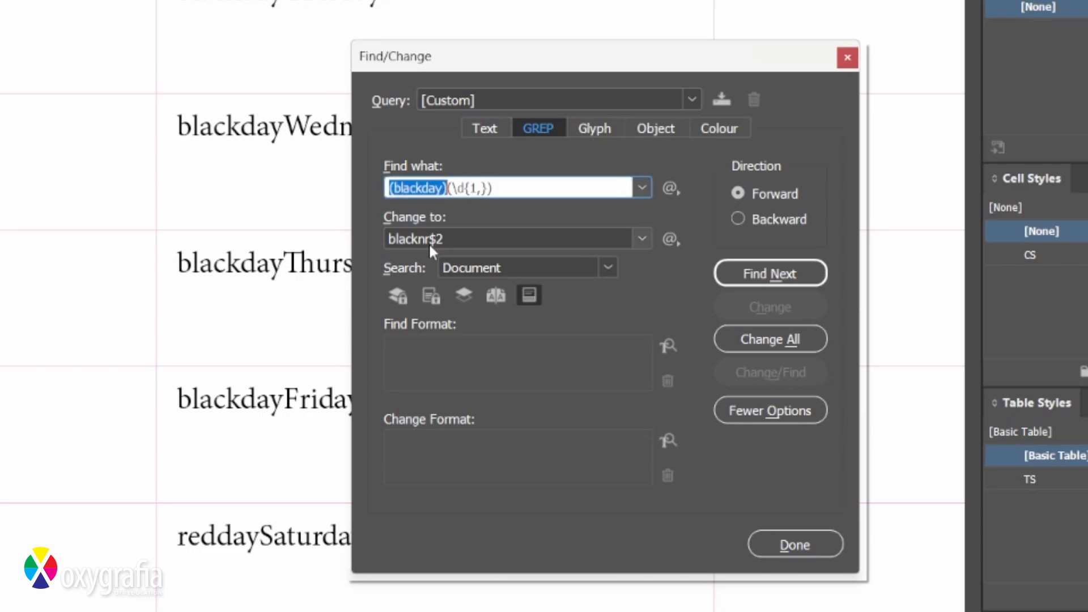
pyautogui.press('Left')
pyautogui.press('Right')
pyautogui.press('Delete')
pyautogui.press('Delete')
pyautogui.press('Delete')
pyautogui.press('Delete')
pyautogui.press('Delete')
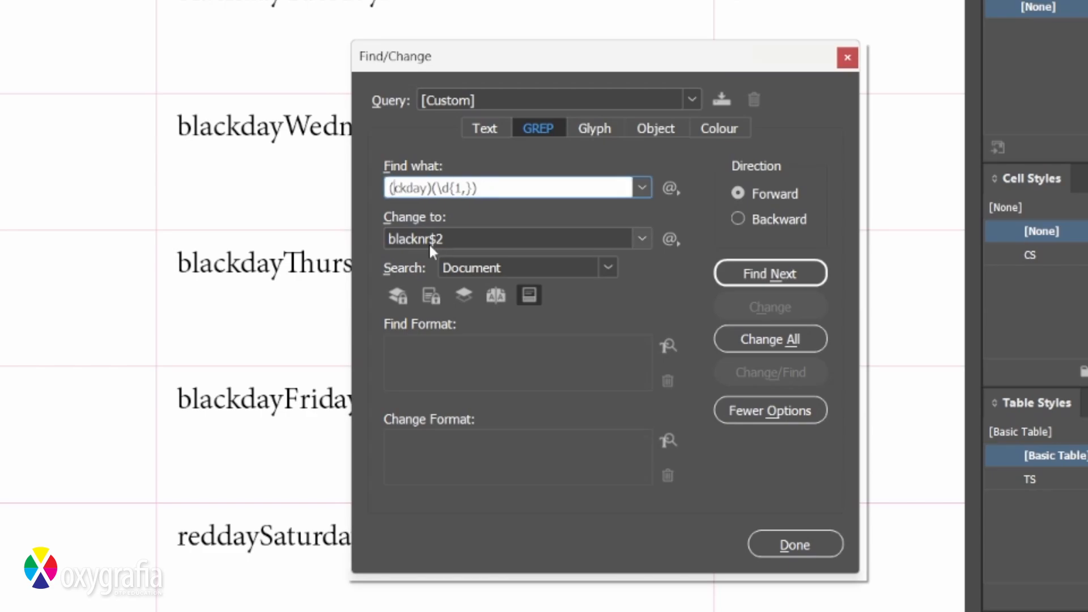
pyautogui.write('red')
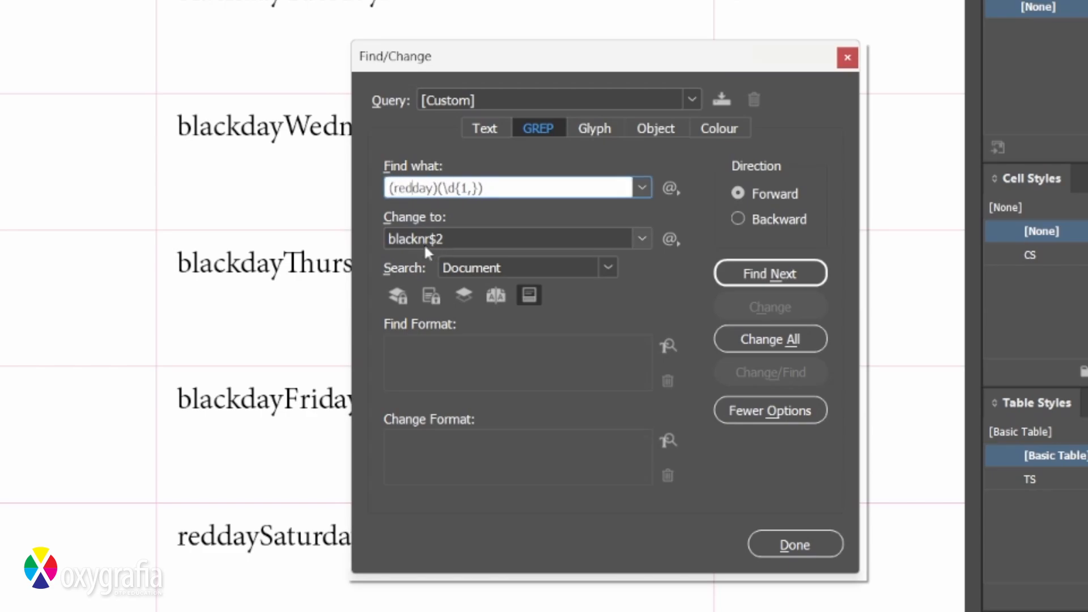
# Set the replacement to rednr$2 and change all redday numbers in the document
pyautogui.click(419, 245)
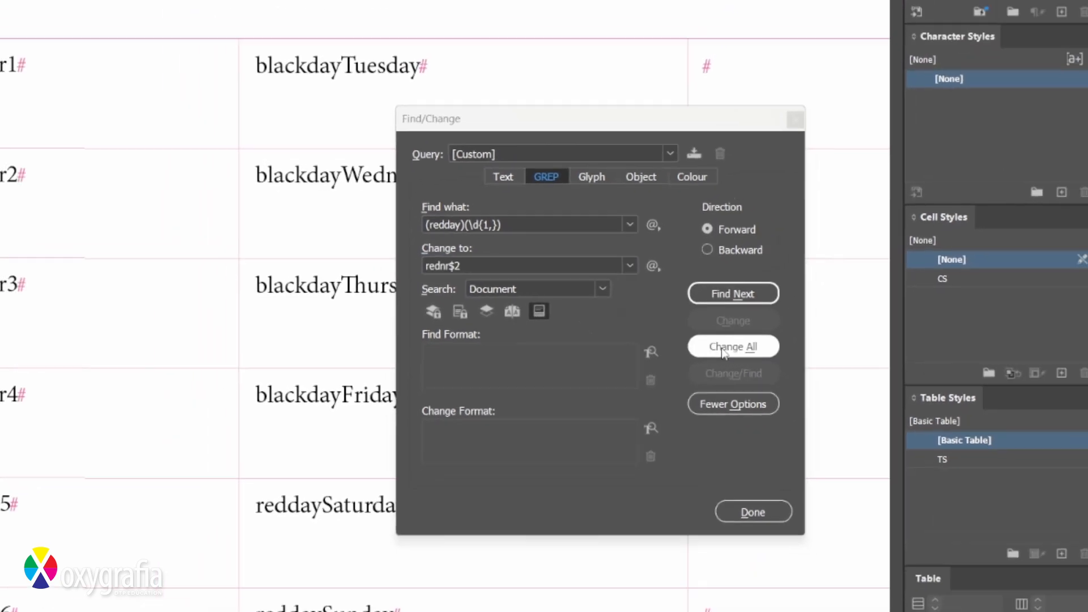
pyautogui.click(760, 343)
pyautogui.press('Return')
# Compare the prefixes of the day numbers with those of the day names in the table rows
pyautogui.scroll(-5, 243, 448)
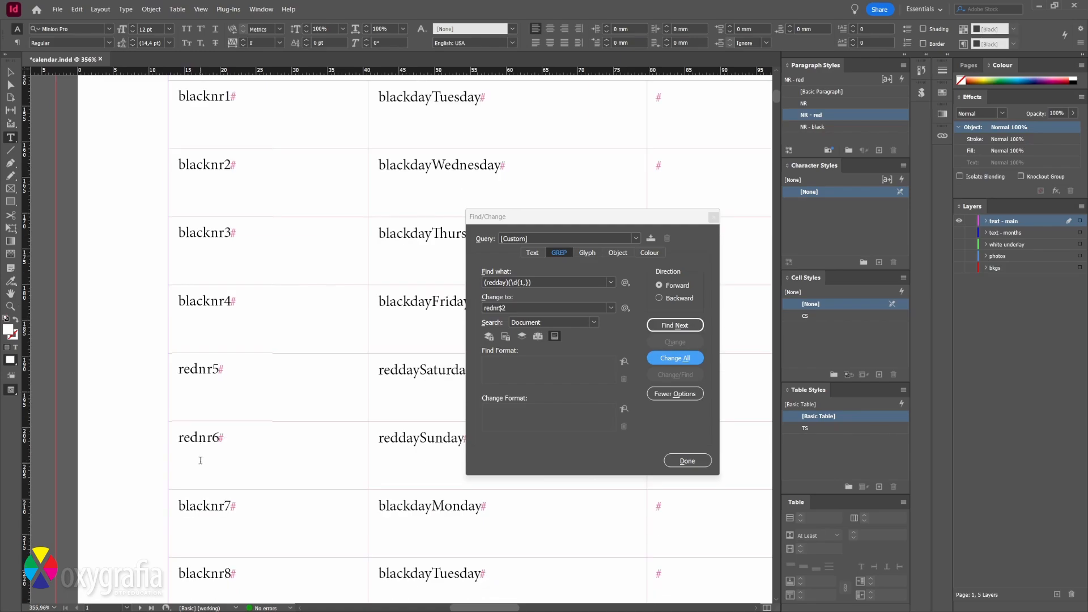
pyautogui.scroll(3, 203, 450)
pyautogui.scroll(3, 203, 451)
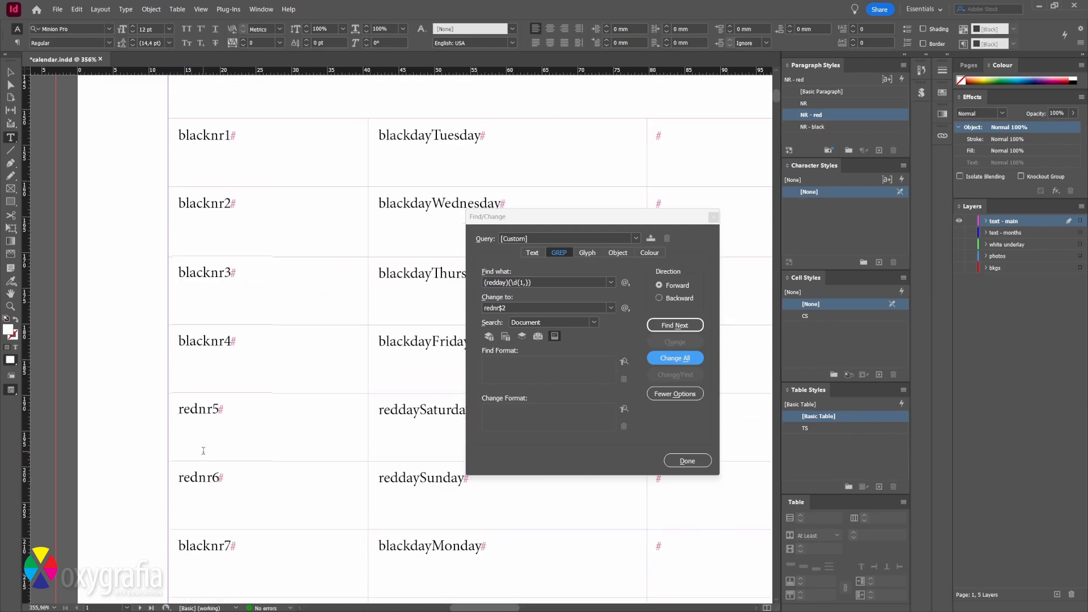
pyautogui.moveTo(180, 369); pyautogui.dragTo(214, 369)
pyautogui.moveTo(377, 369); pyautogui.dragTo(434, 369)
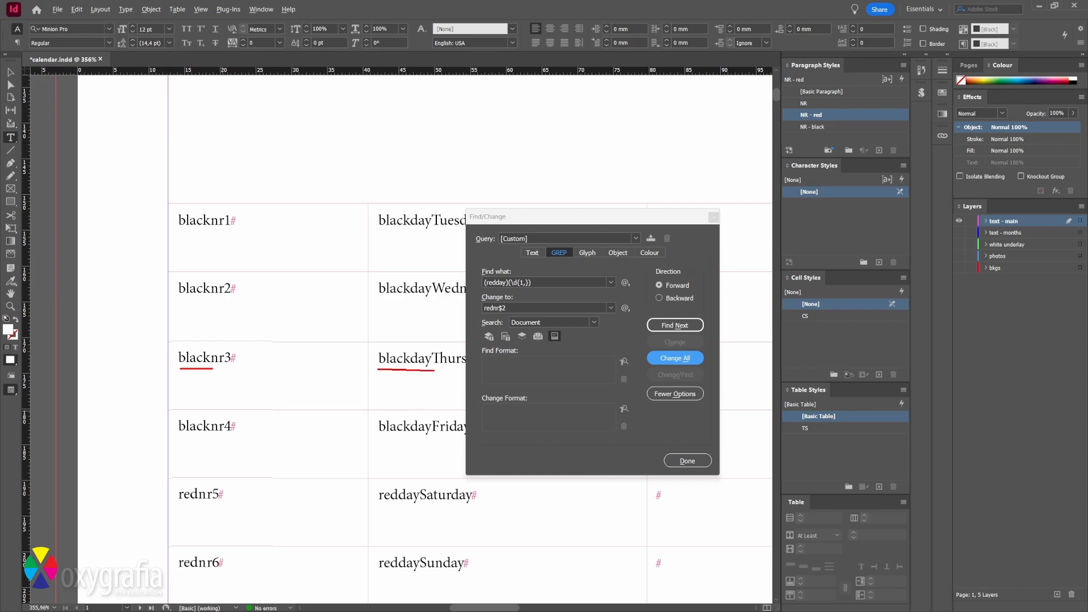
pyautogui.moveTo(177, 569); pyautogui.dragTo(220, 569)
pyautogui.moveTo(379, 572); pyautogui.dragTo(424, 571)
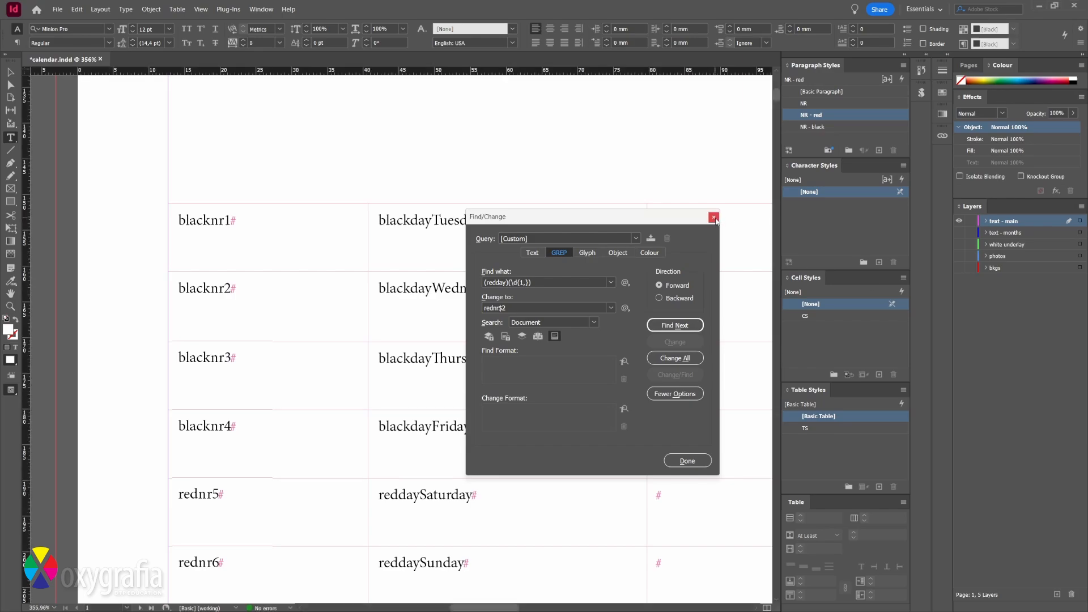
# Close Find/Change and undo the blacknr and rednr prefix replacements
pyautogui.click(703, 460)
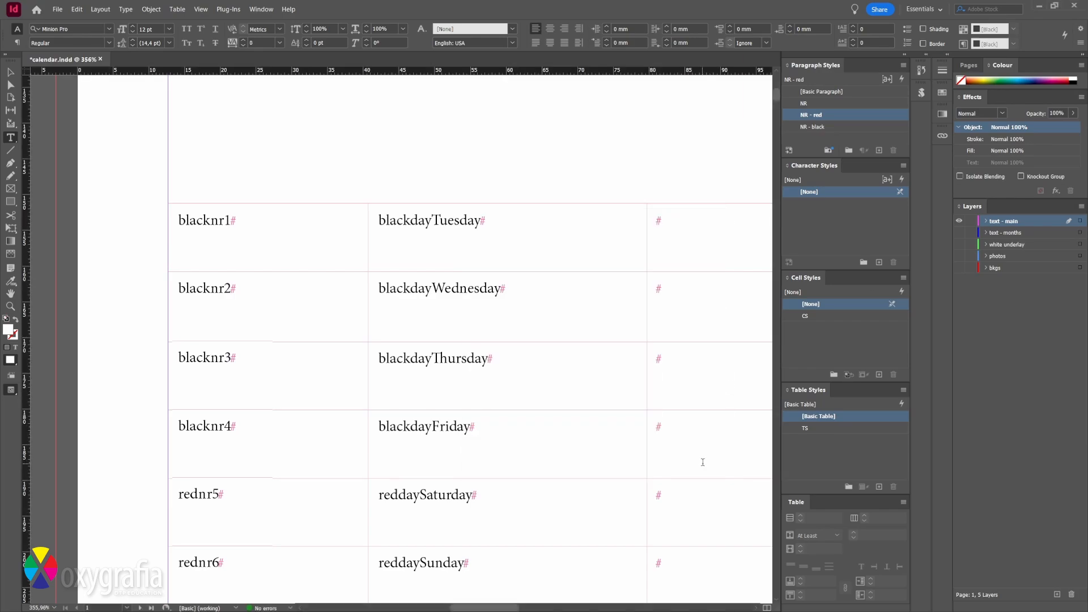
pyautogui.hotkey('ctrl', 'z')
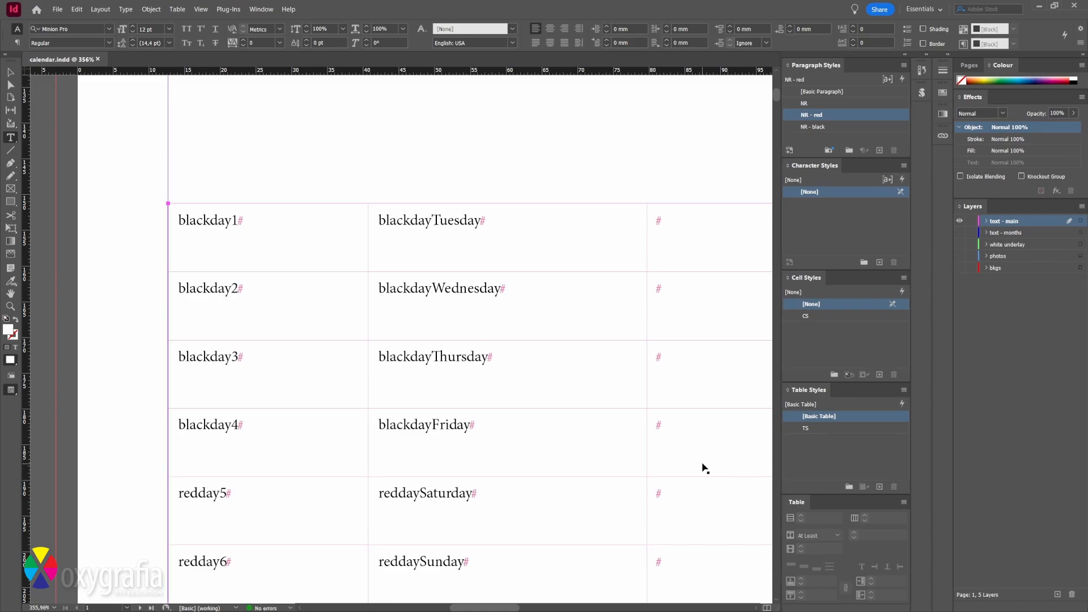
# Reopen the GREP Find/Change for (redday)(\d{1,}) and reduce the replacement to $2
pyautogui.hotkey('ctrl', 'f')
pyautogui.click(450, 258)
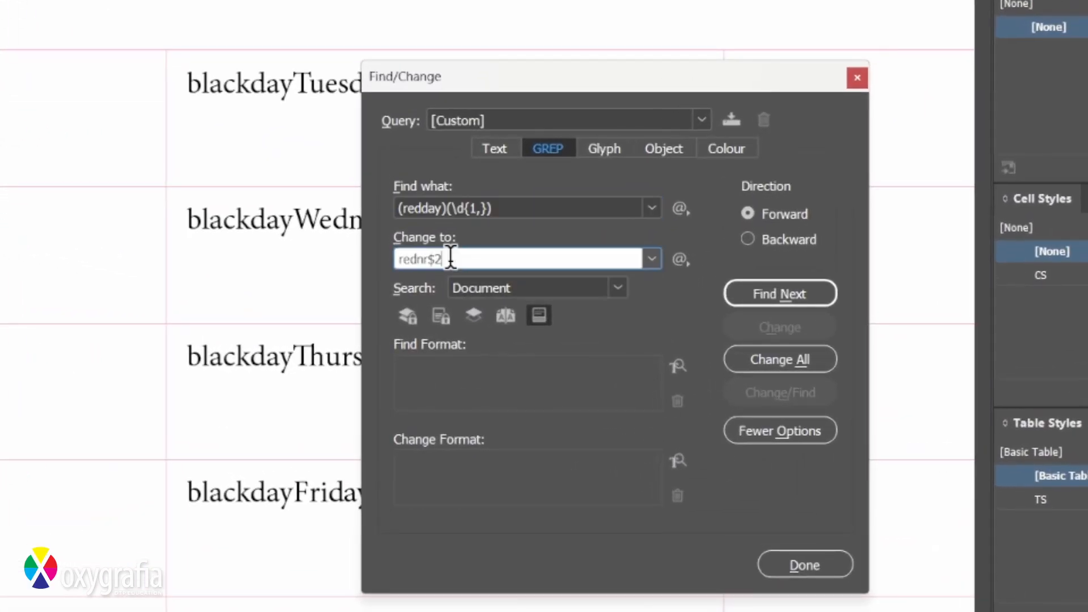
pyautogui.press('BackSpace')
pyautogui.press('BackSpace')
pyautogui.press('BackSpace')
pyautogui.press('BackSpace')
pyautogui.press('BackSpace')
pyautogui.press('BackSpace')
pyautogui.press('BackSpace')
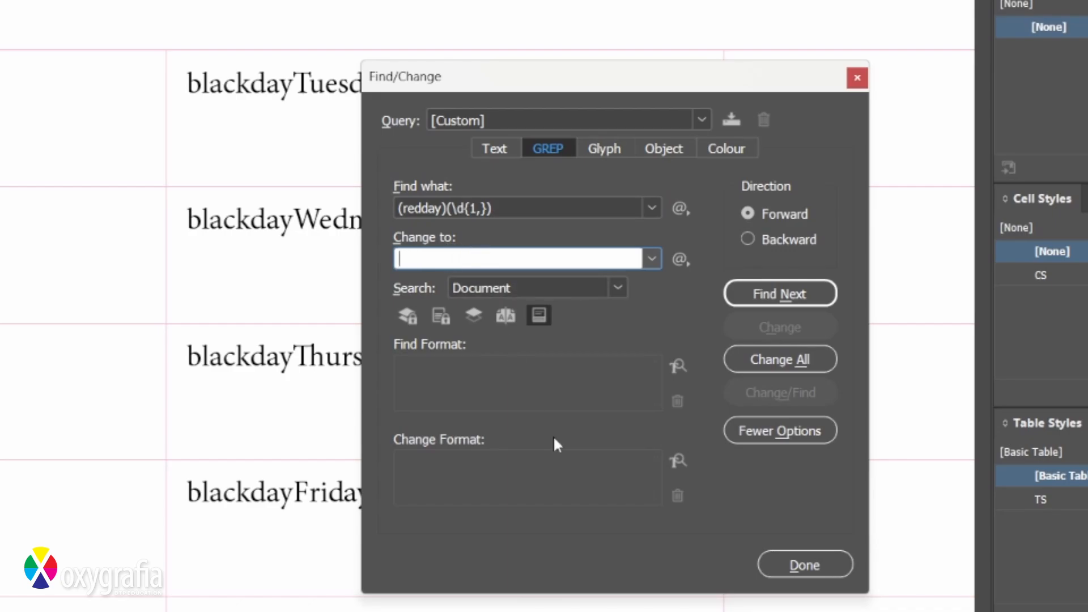
pyautogui.write('$2')
pyautogui.click(473, 315)
pyautogui.write('2')
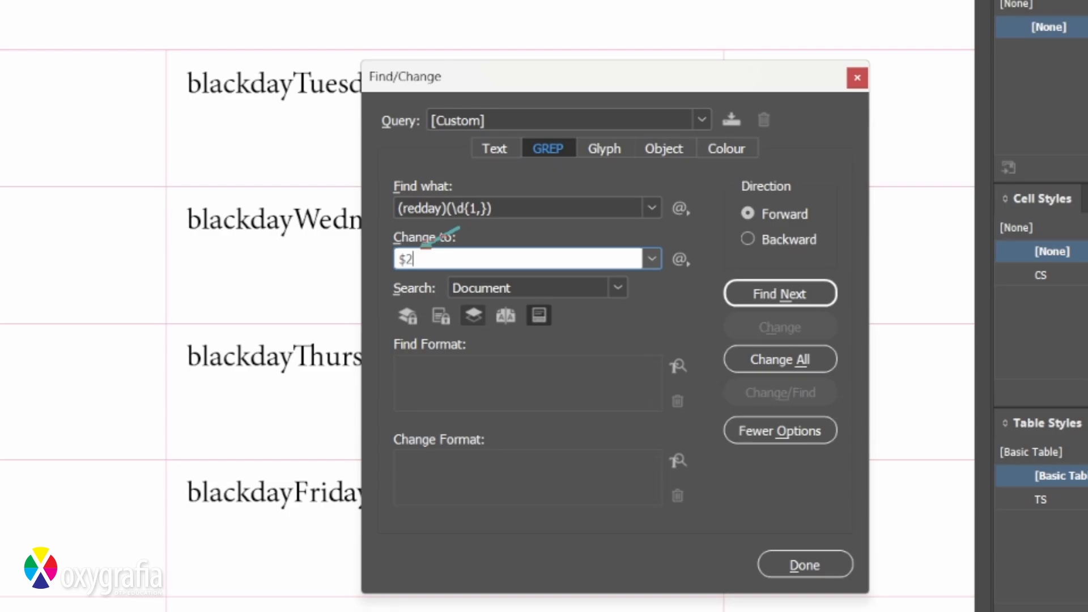
pyautogui.moveTo(460, 227)
pyautogui.mouseDown()
pyautogui.moveTo(422, 245)
pyautogui.moveTo(498, 221)
pyautogui.mouseUp()
pyautogui.press('Escape')
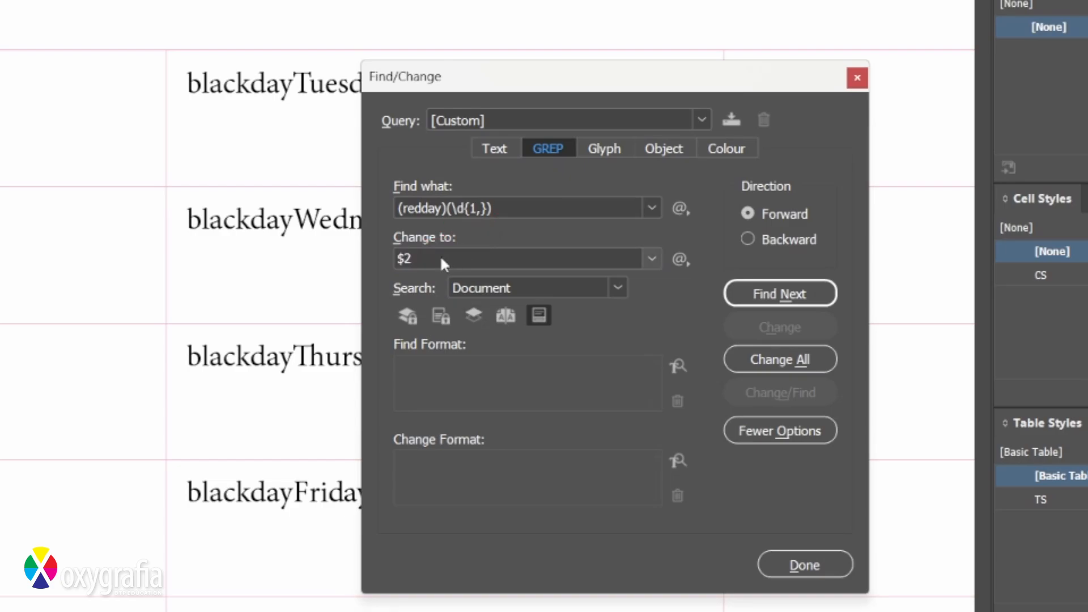
# Add the NR - red paragraph style to the change format and change all redday numbers in the document
pyautogui.click(671, 462)
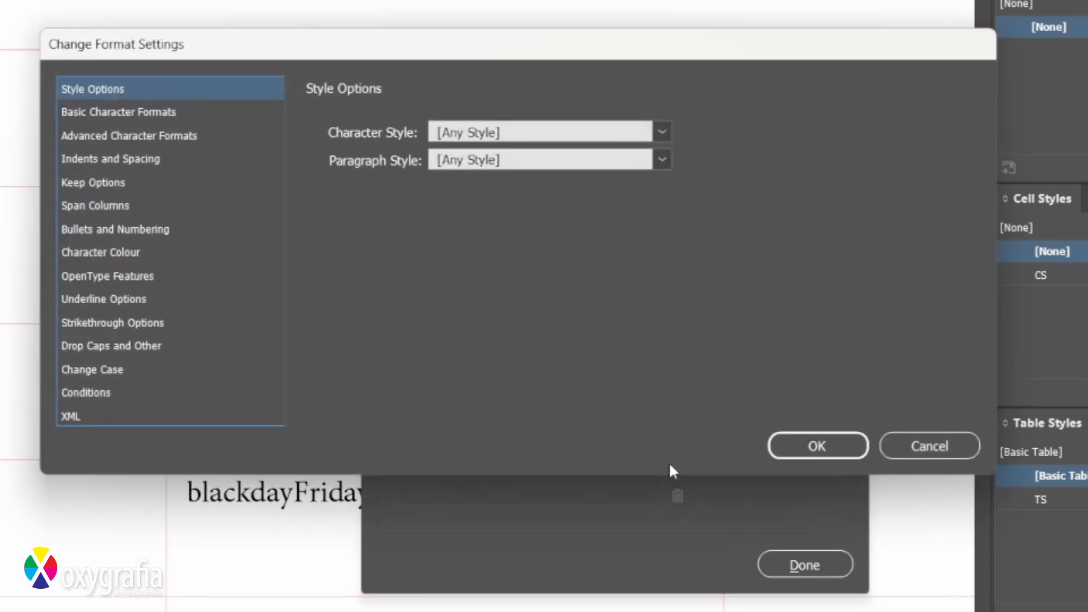
pyautogui.click(661, 160)
pyautogui.click(566, 271)
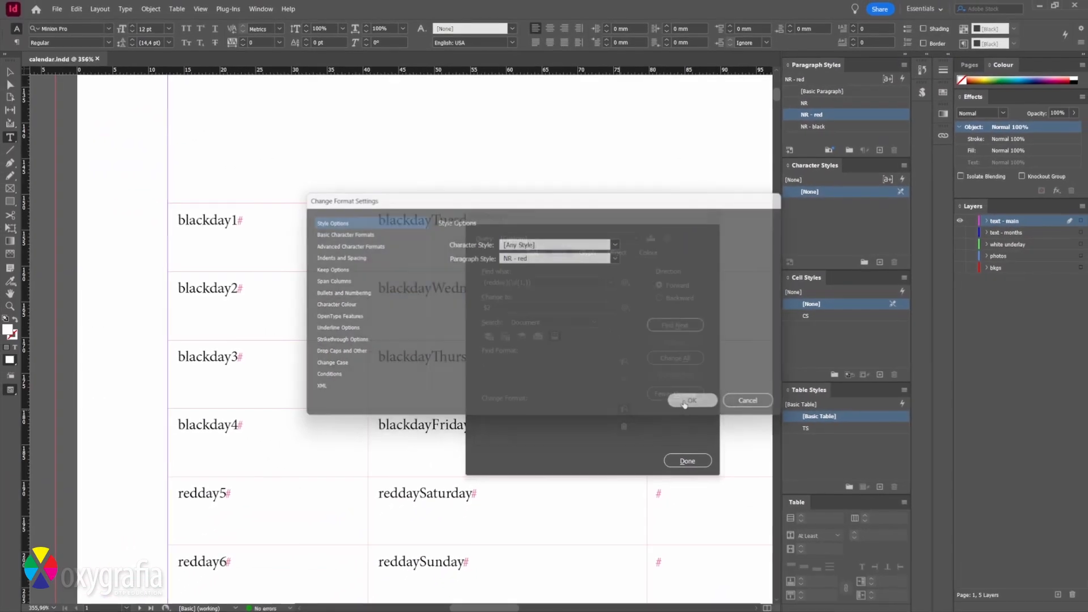
pyautogui.click(775, 431)
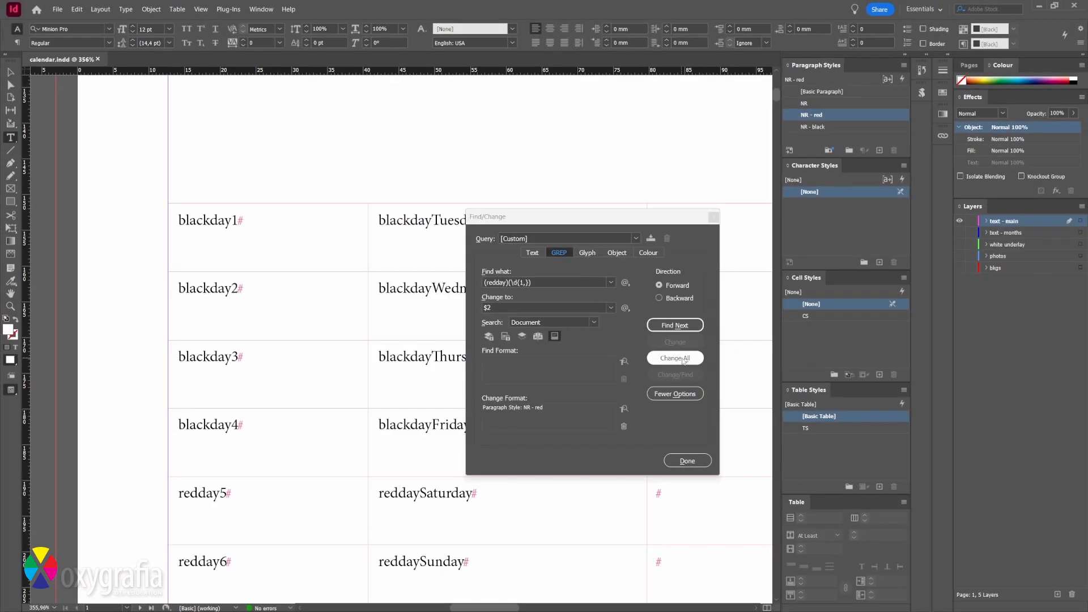
pyautogui.click(684, 361)
pyautogui.click(609, 327)
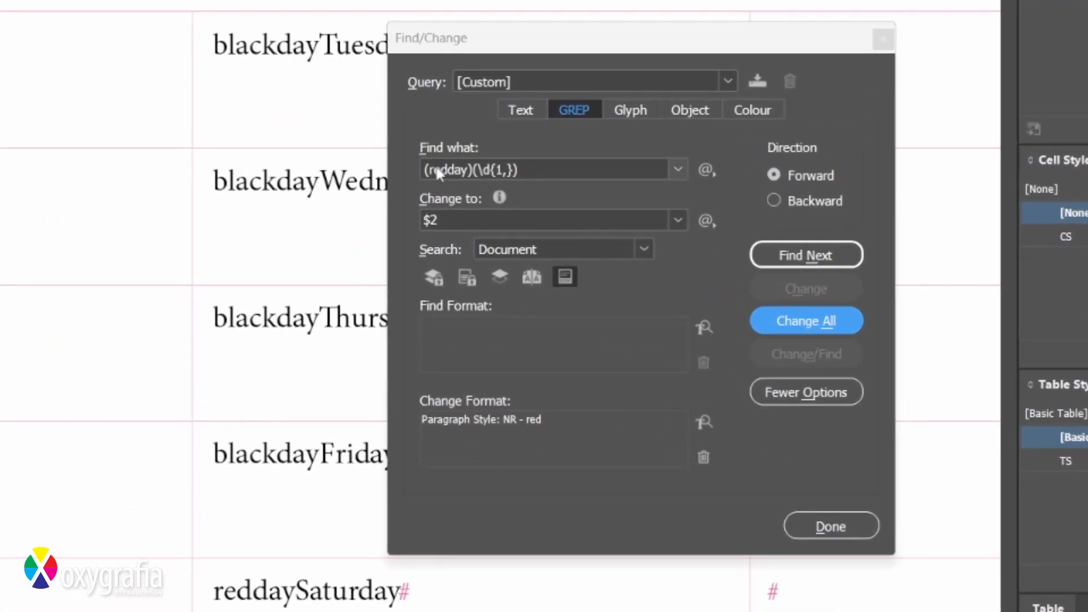
# Change the GREP search expression to (blackday)(\d{1,})
pyautogui.click(437, 170)
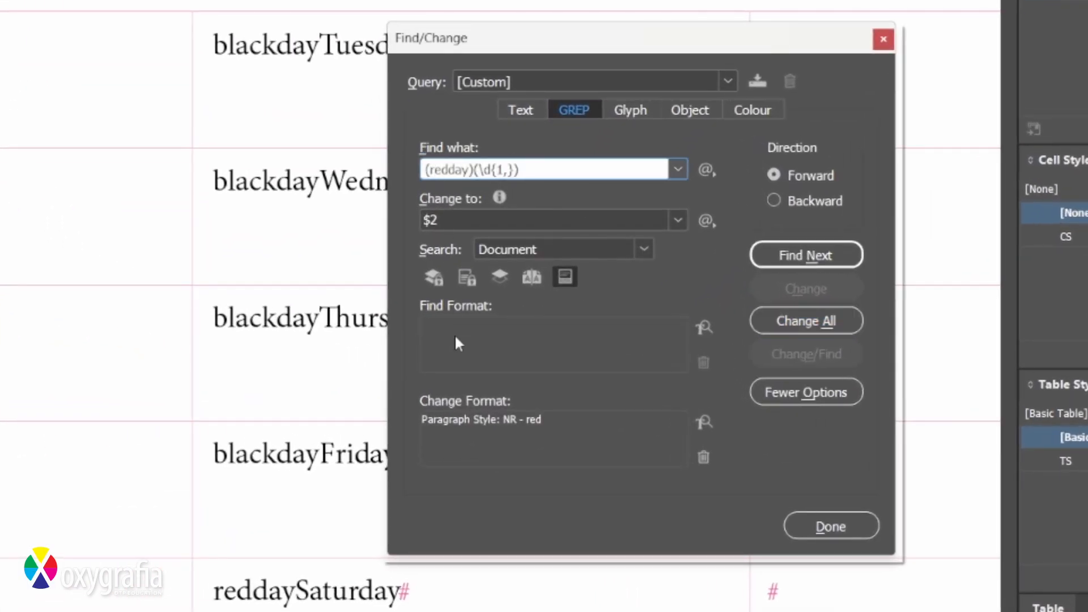
pyautogui.press('Delete')
pyautogui.press('Delete')
pyautogui.press('Delete')
pyautogui.write('black')
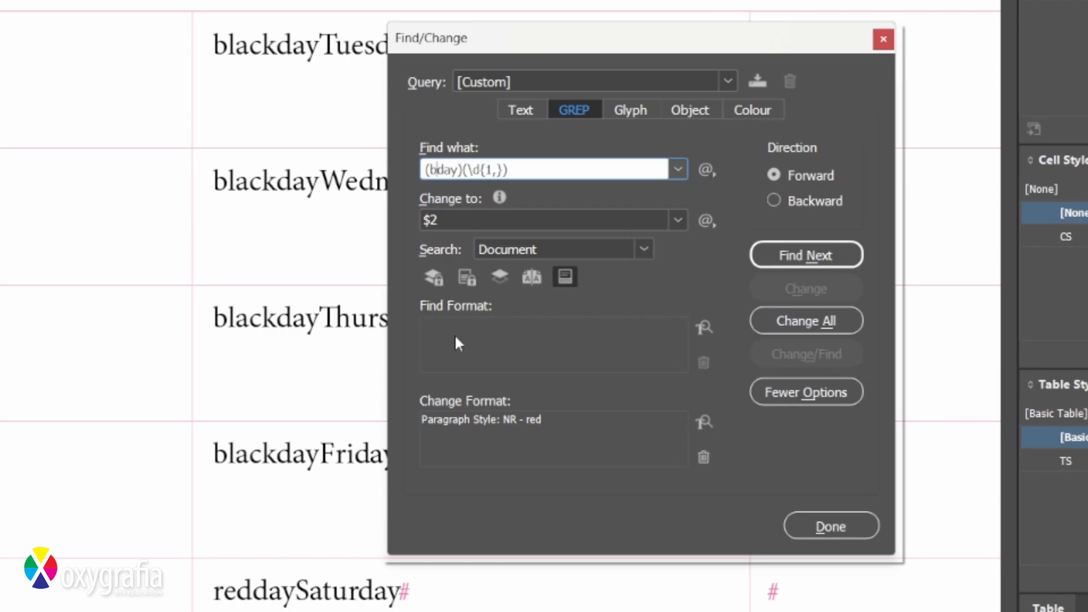
# Switch the change format to the NR - black paragraph style, change all blackday numbers in the document and close Find/Change
pyautogui.click(440, 222)
pyautogui.click(703, 423)
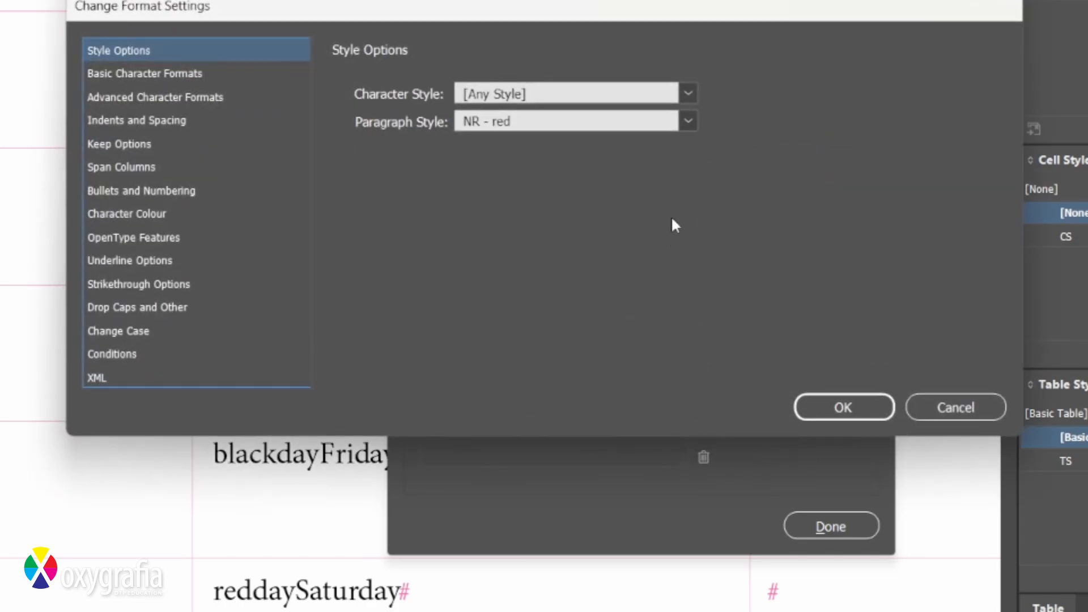
pyautogui.click(688, 121)
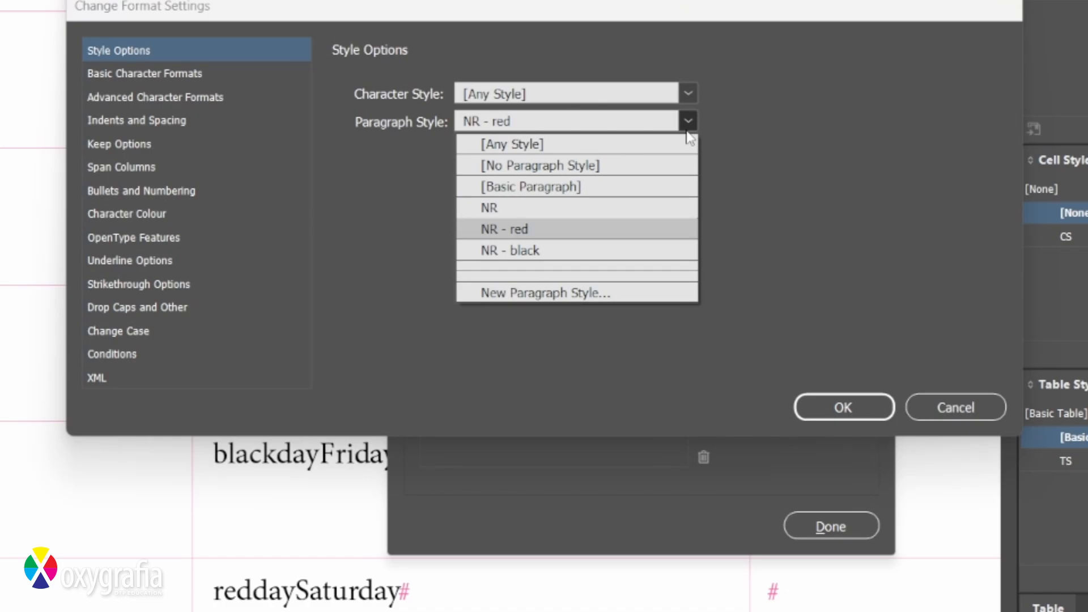
pyautogui.click(578, 250)
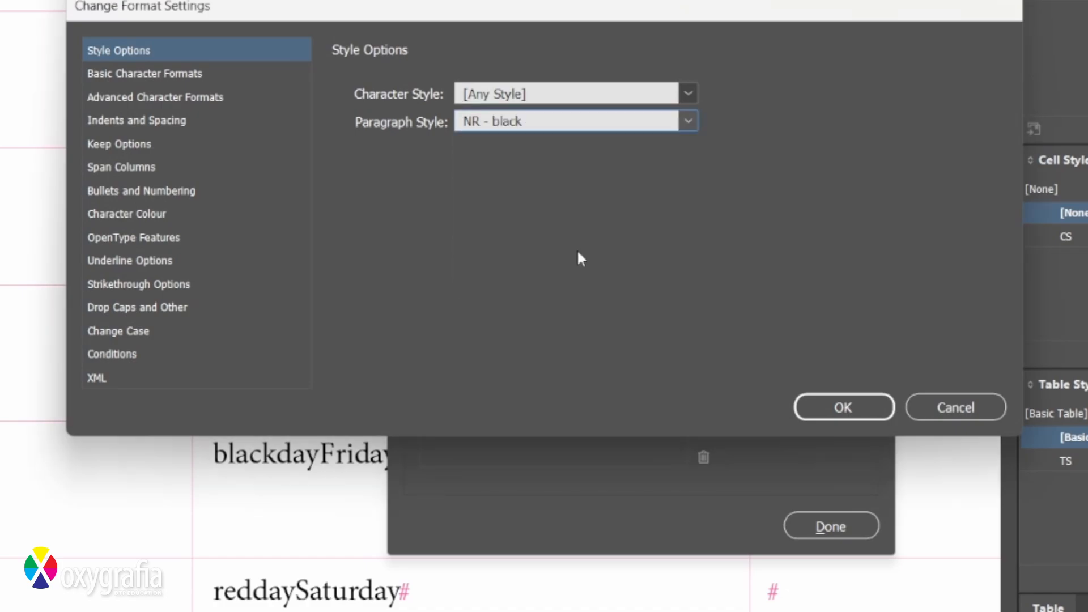
pyautogui.click(843, 408)
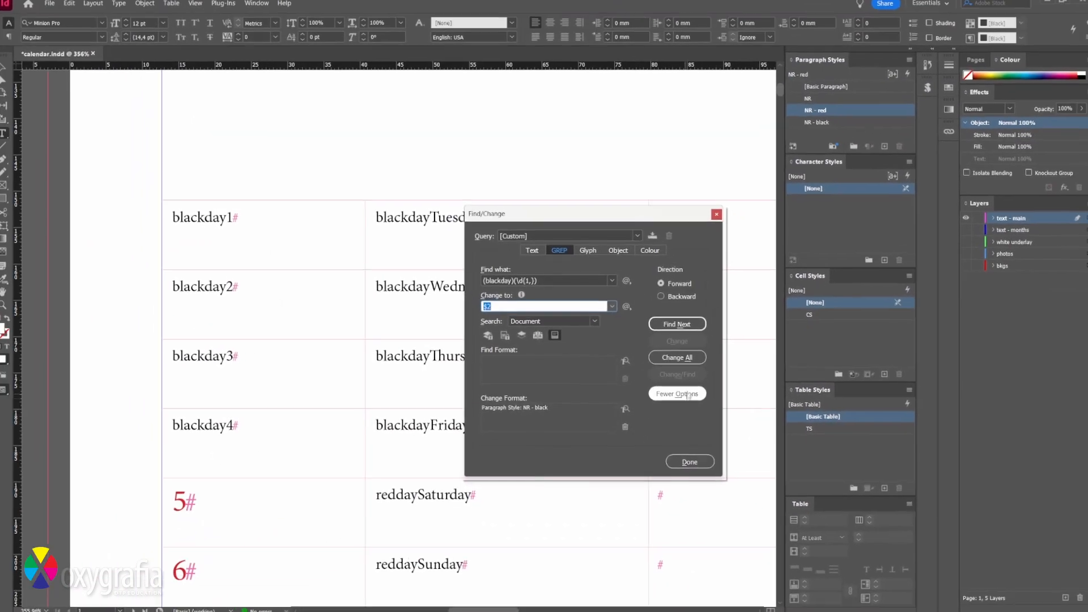
pyautogui.click(680, 358)
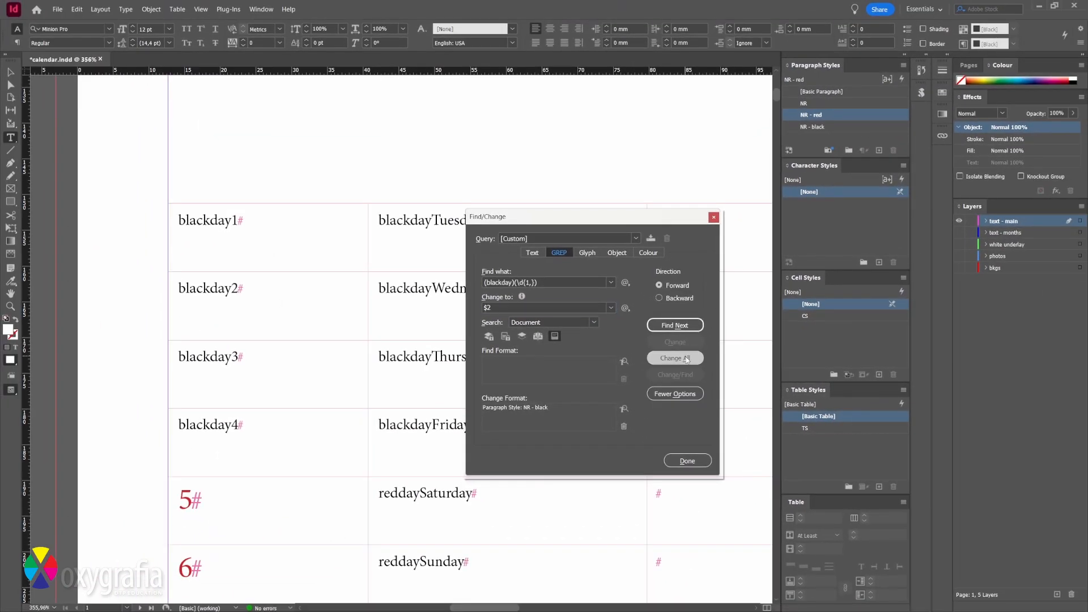
pyautogui.click(617, 326)
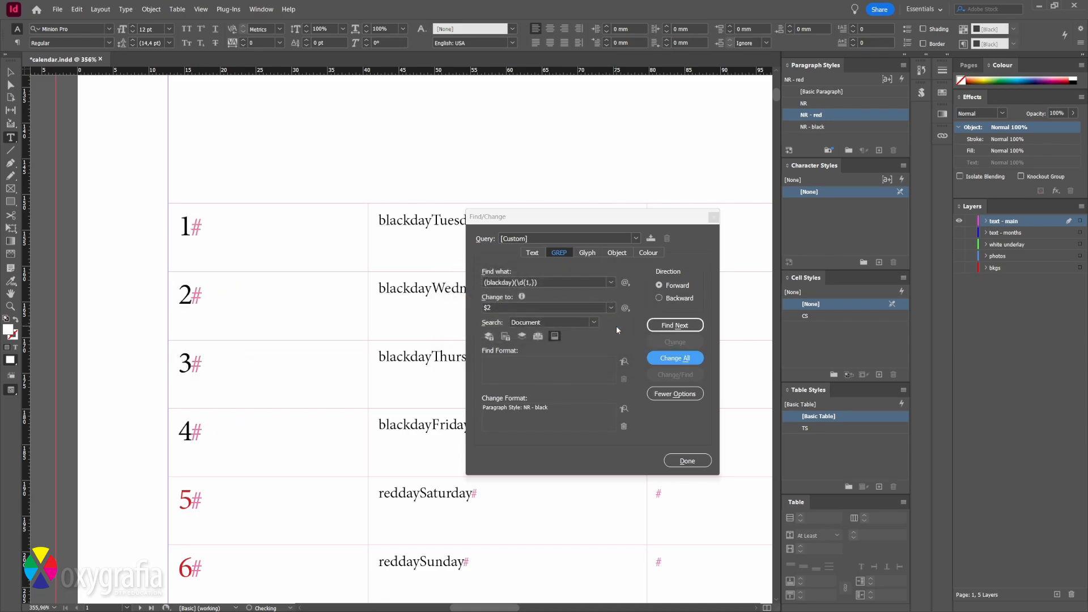
pyautogui.click(674, 459)
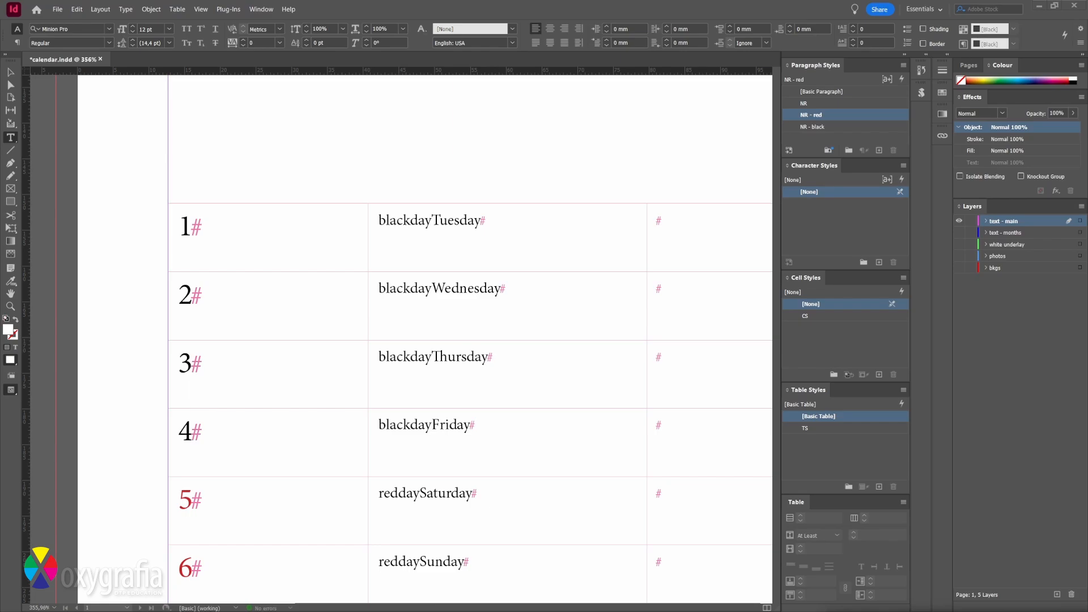
# Group the NR, NR - red and NR - black paragraph styles in a new style group named NR
pyautogui.click(804, 103)
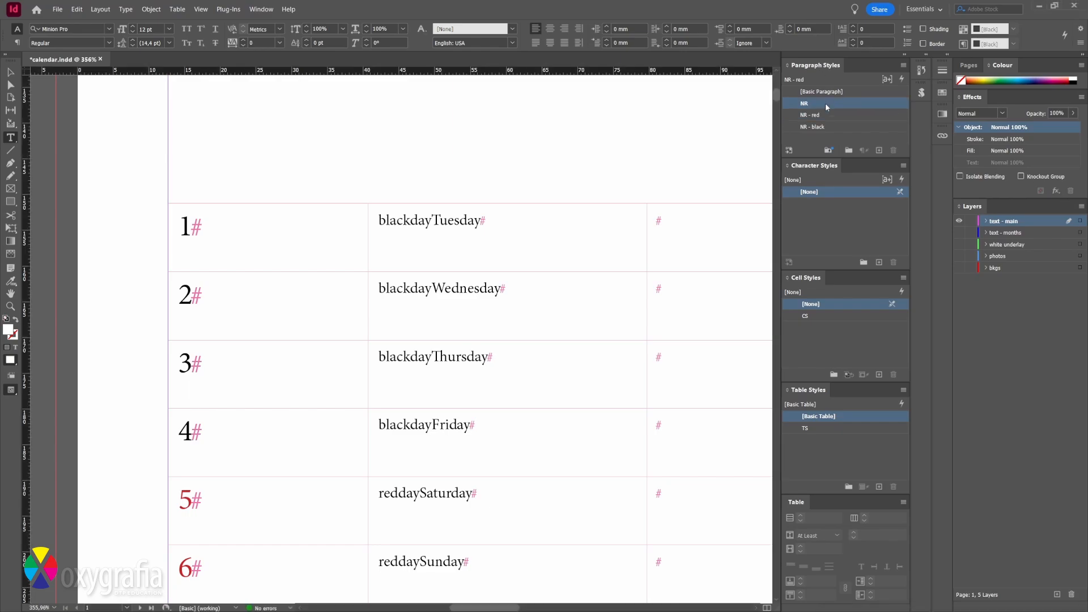
pyautogui.keyDown('shift'); pyautogui.click(831, 127); pyautogui.keyUp('shift')
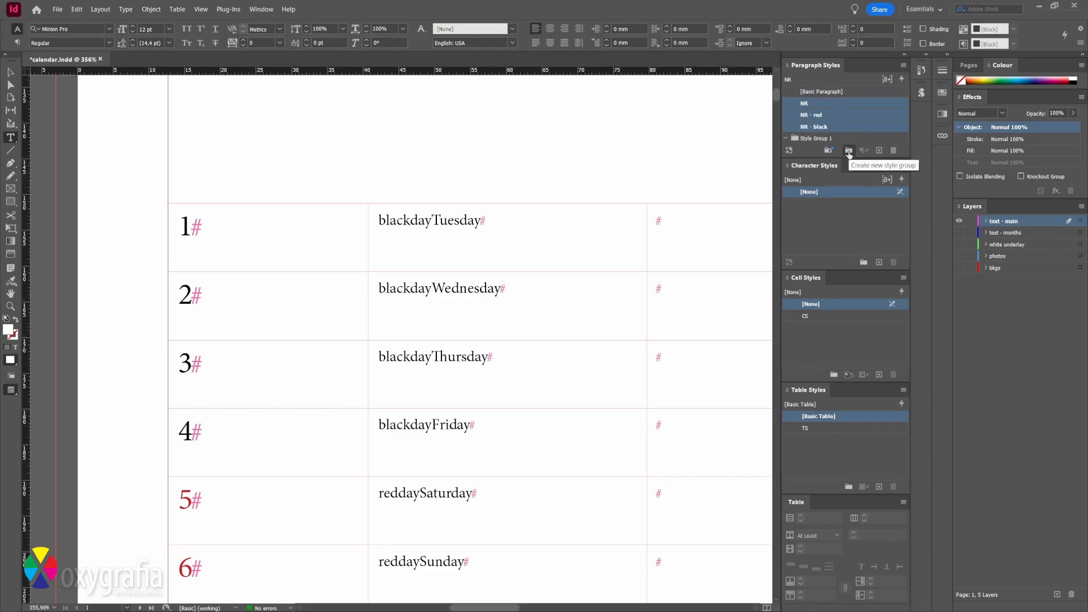
pyautogui.click(848, 149)
pyautogui.moveTo(804, 133); pyautogui.dragTo(816, 139)
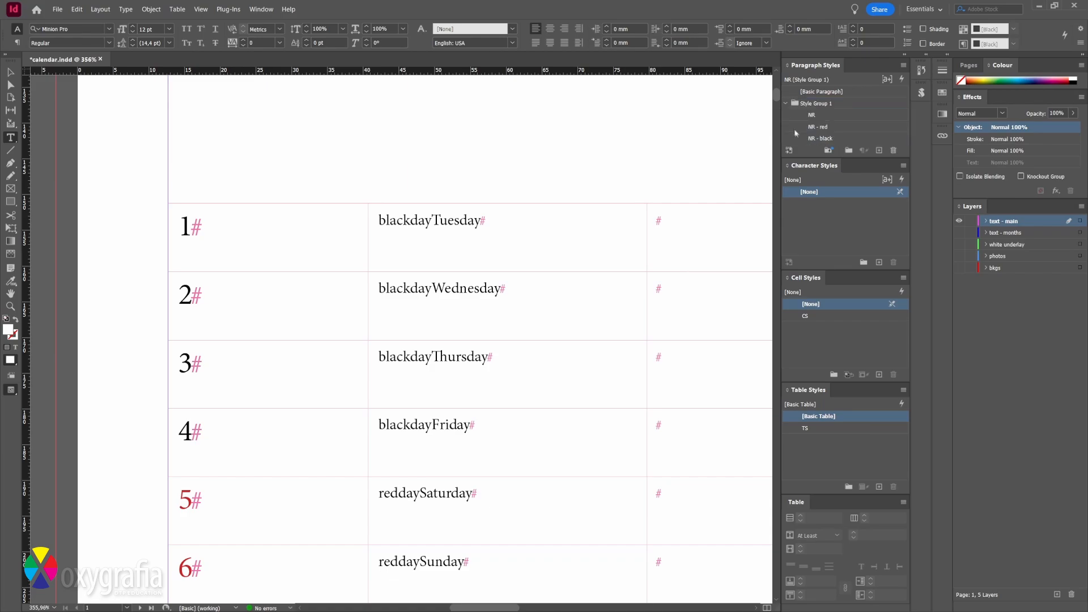
pyautogui.doubleClick(820, 103)
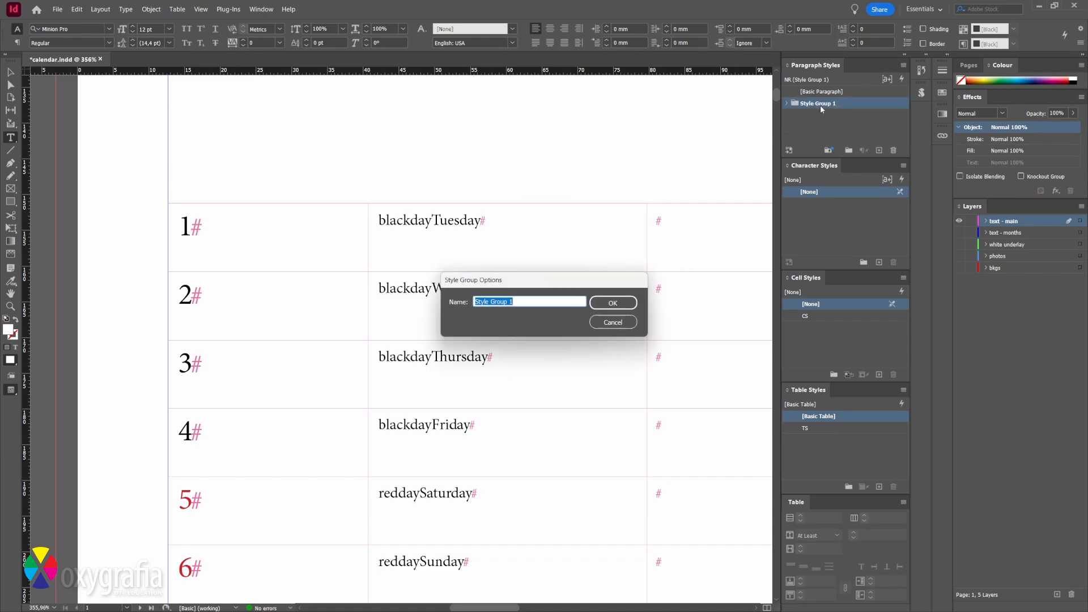
pyautogui.write('NR')
pyautogui.press('Return')
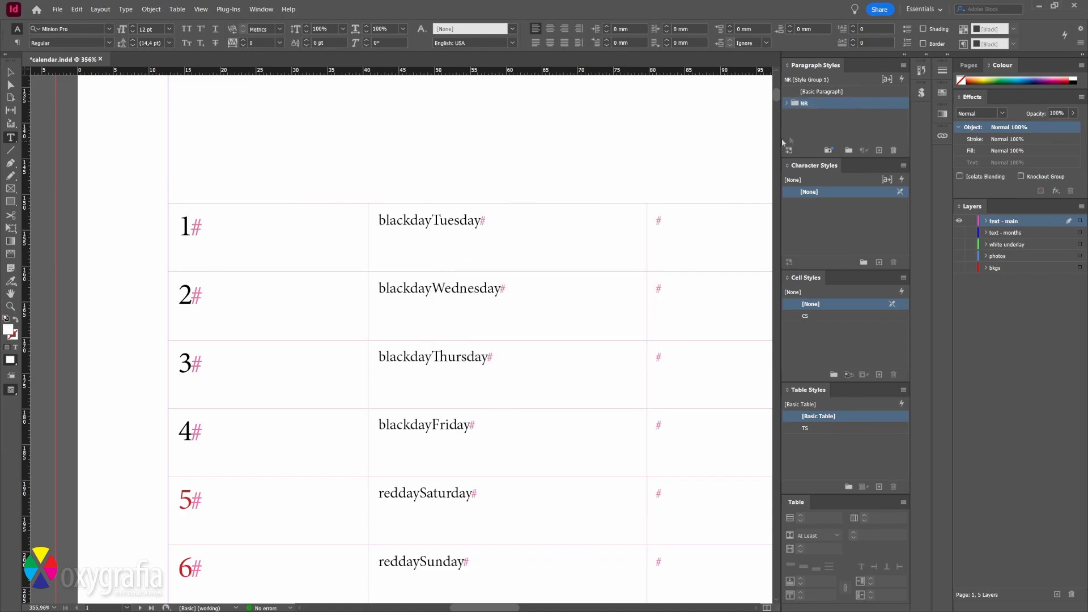
# Create a paragraph style called "name" based on [No Paragraph Style]
pyautogui.click(880, 151)
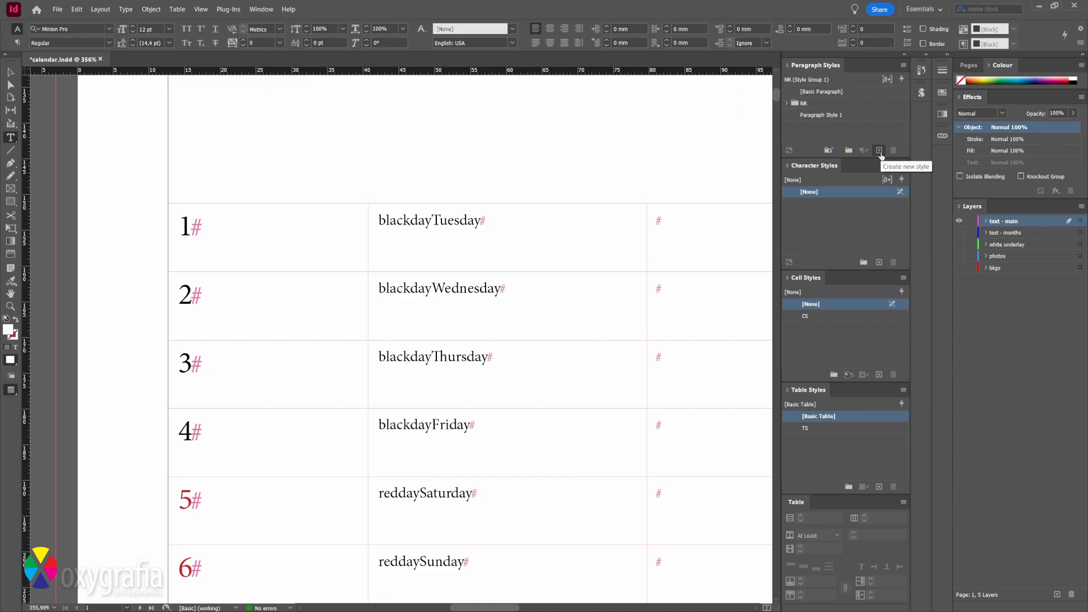
pyautogui.click(829, 118)
pyautogui.doubleClick(828, 118)
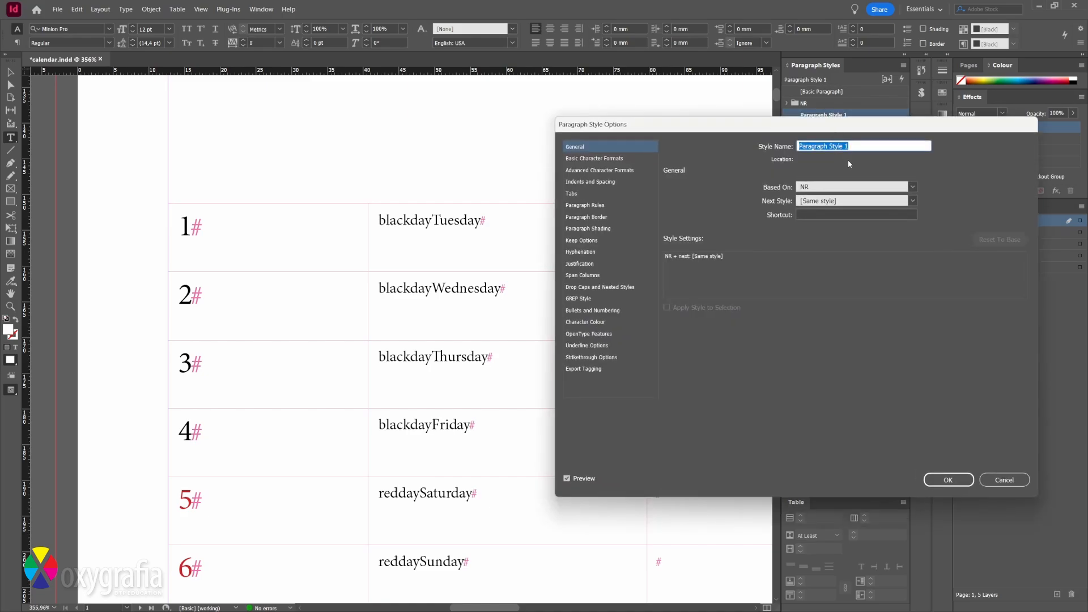
pyautogui.write('name')
pyautogui.click(913, 187)
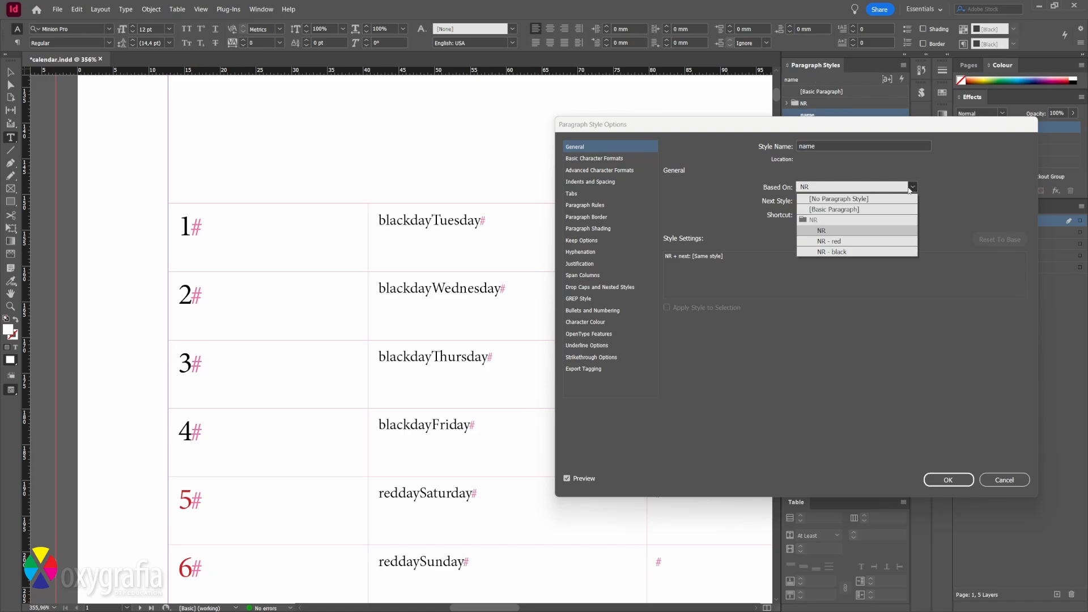
pyautogui.click(903, 200)
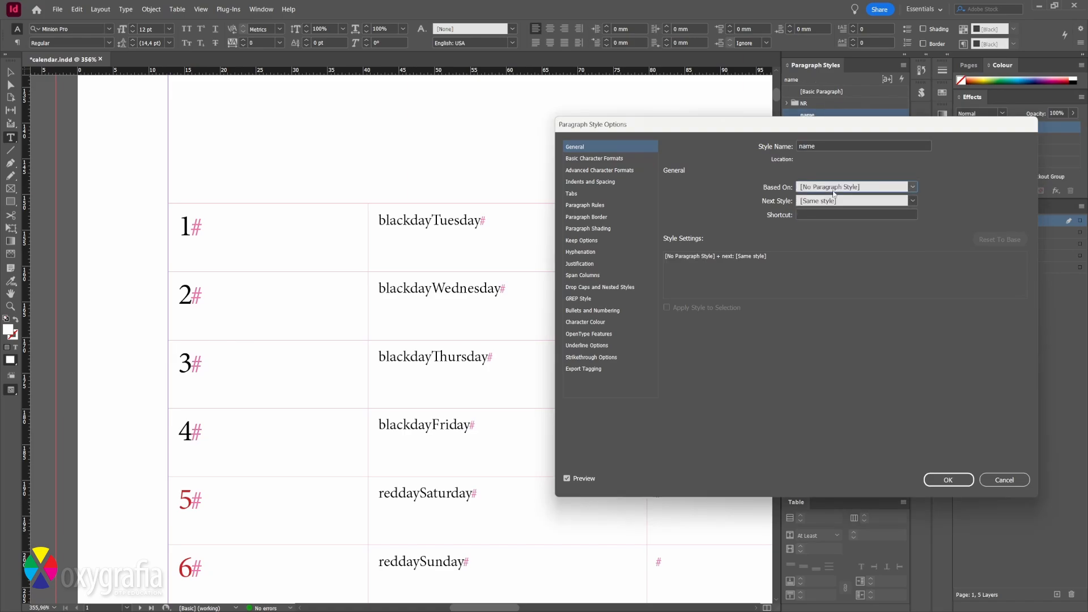
pyautogui.click(948, 481)
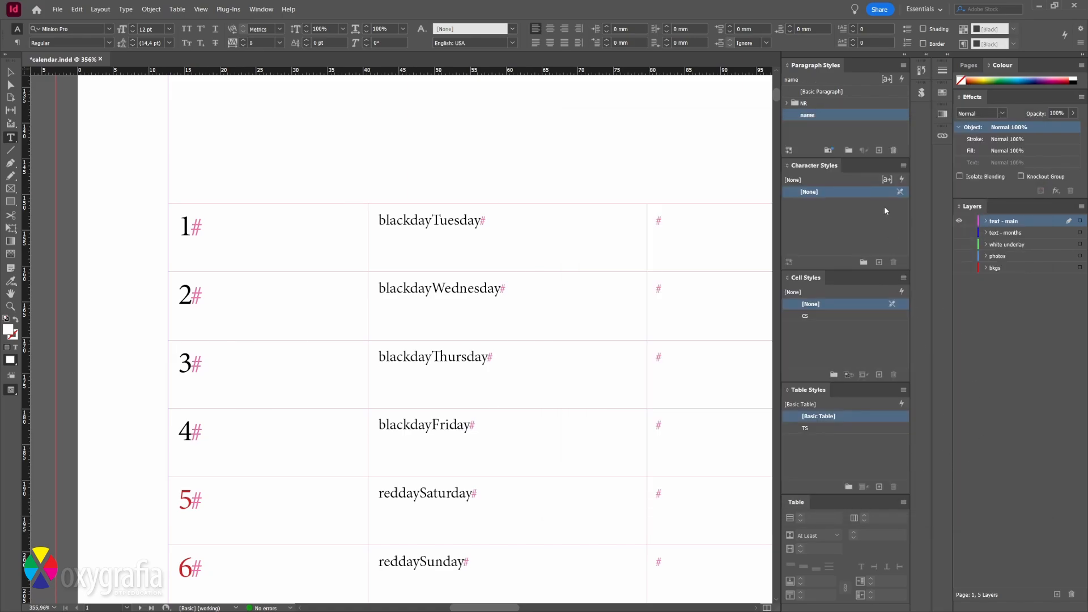
# Create a paragraph style called "name - red" based on the "name" style
pyautogui.click(879, 151)
pyautogui.doubleClick(827, 127)
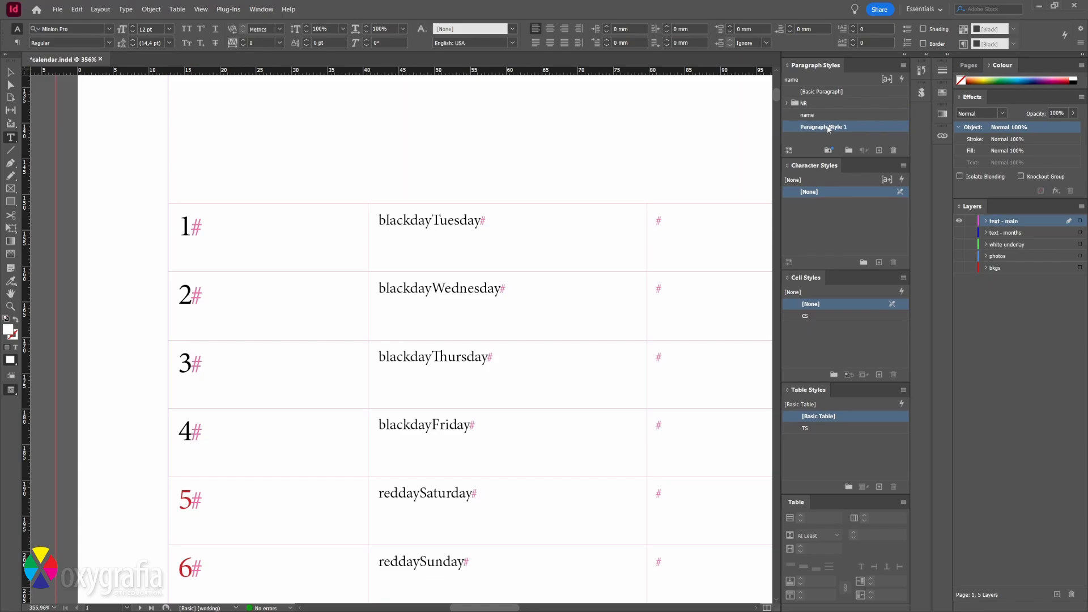
pyautogui.write('name - red')
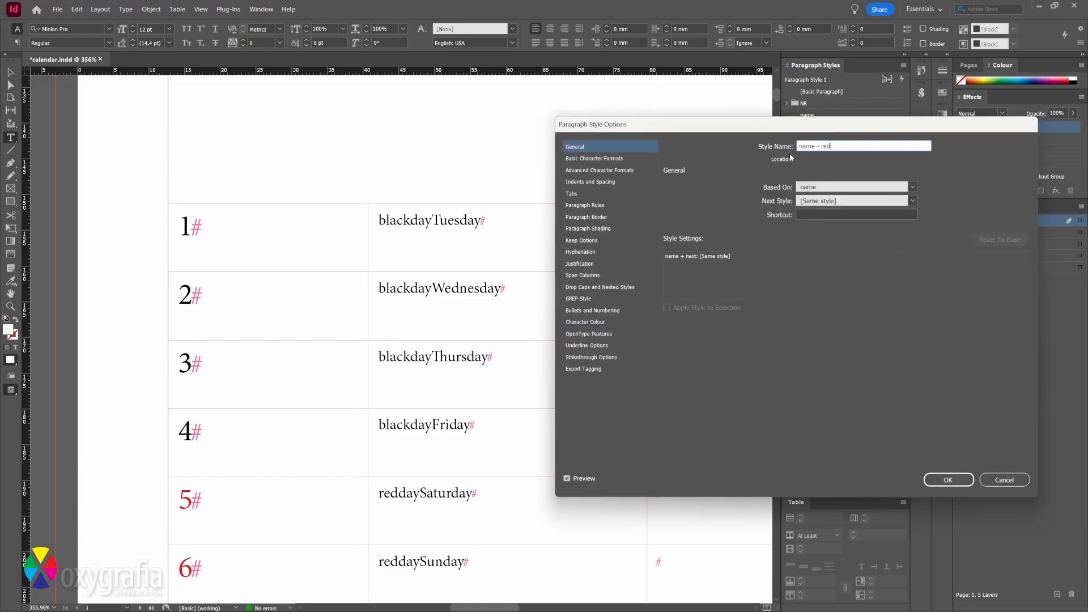
pyautogui.click(953, 482)
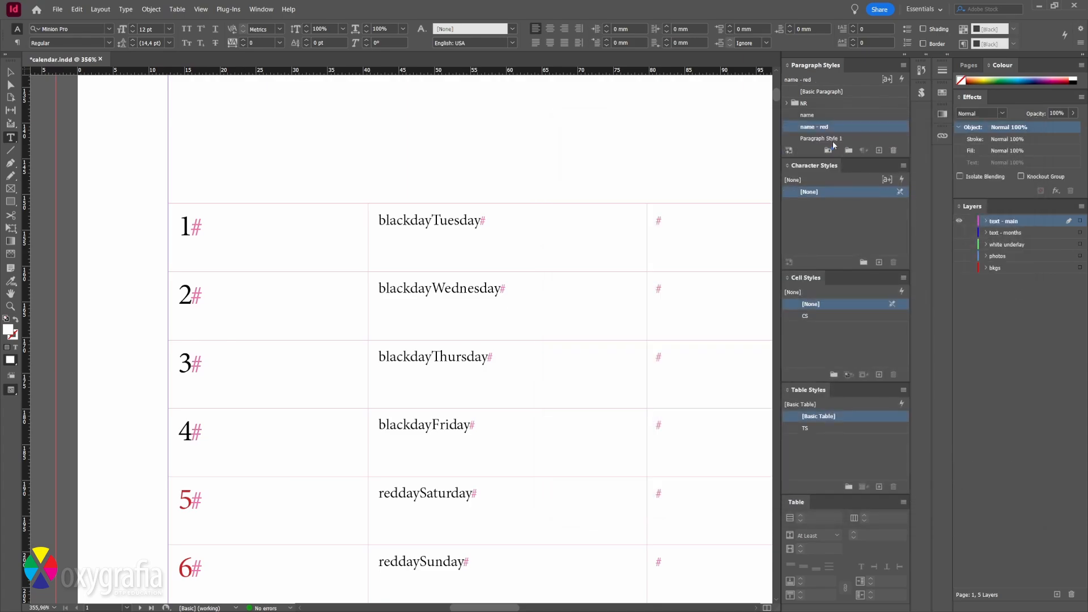
# Create a paragraph style called "name - black" based on the "name" style
pyautogui.click(877, 151)
pyautogui.doubleClick(850, 139)
pyautogui.write('name - black')
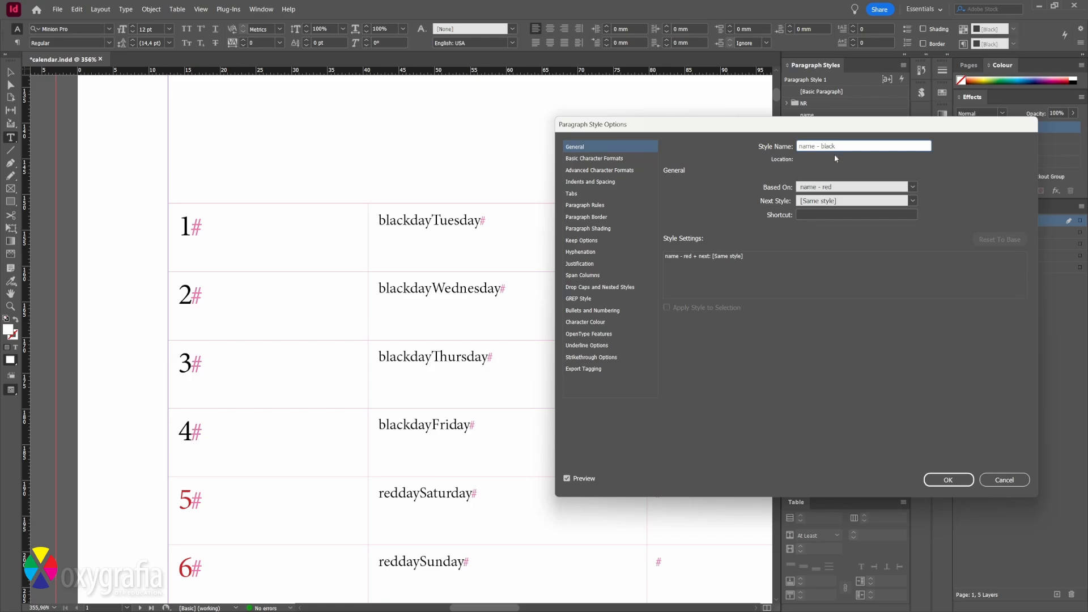
pyautogui.click(838, 187)
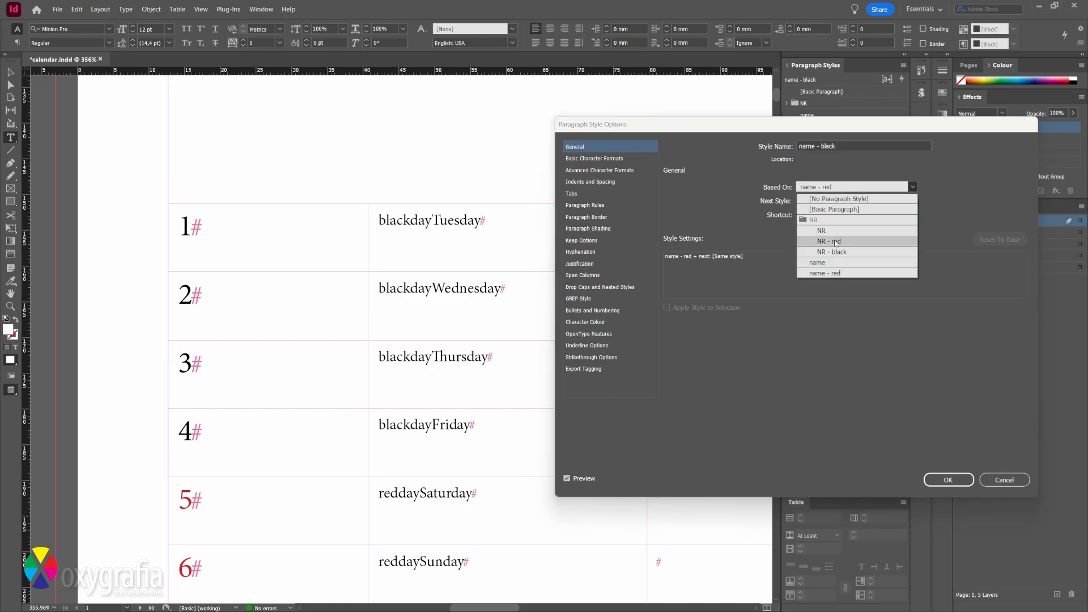
pyautogui.click(819, 262)
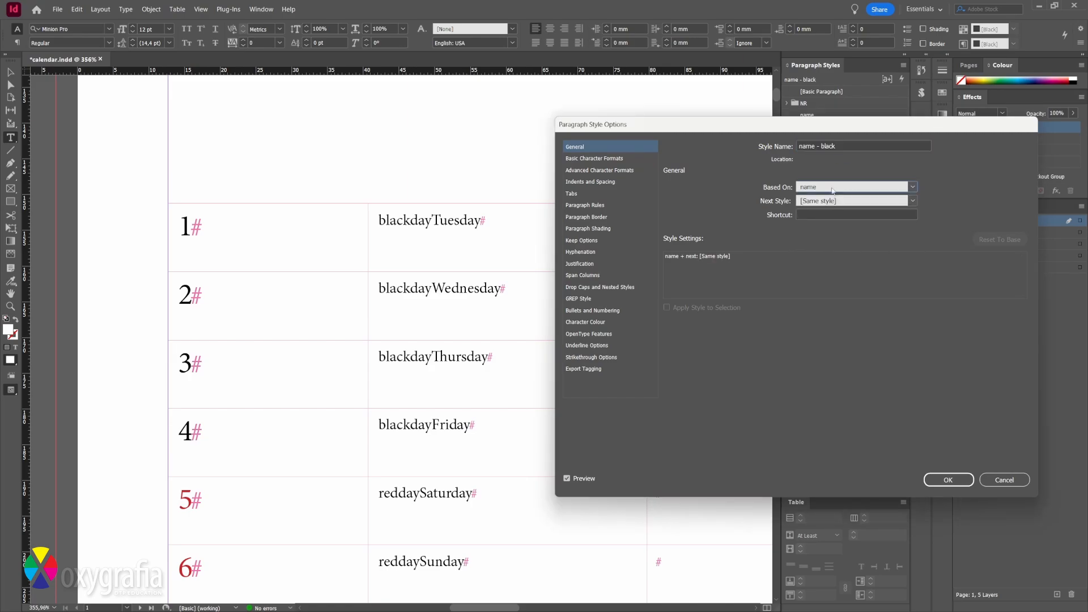
pyautogui.click(948, 479)
# Set the character colour of the "name - red" paragraph style to the red swatch C=15 M=100 Y=100 K=0
pyautogui.click(843, 128)
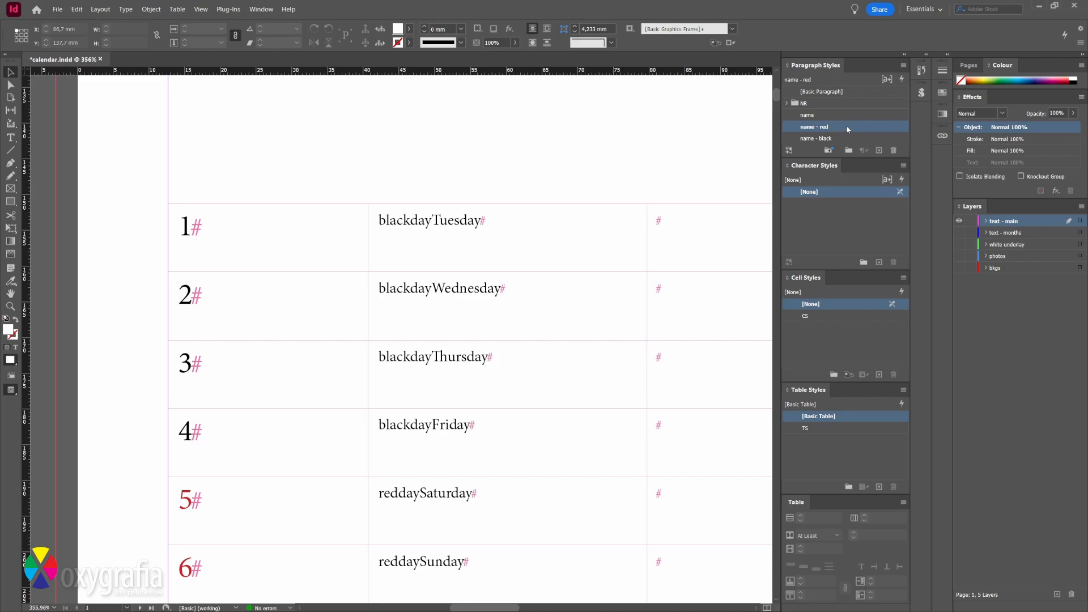
pyautogui.doubleClick(877, 128)
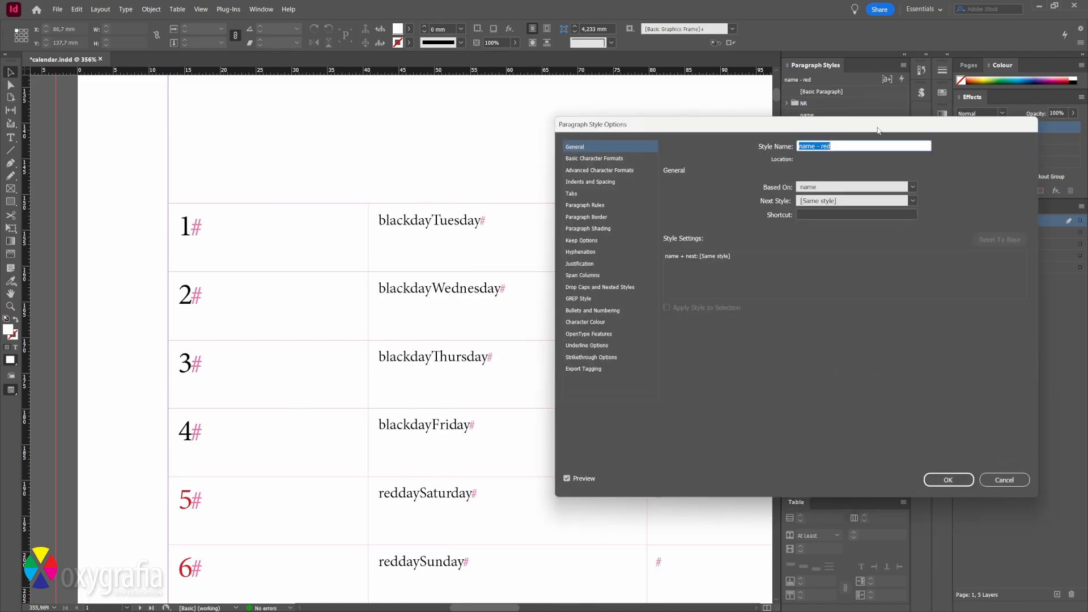
pyautogui.click(586, 322)
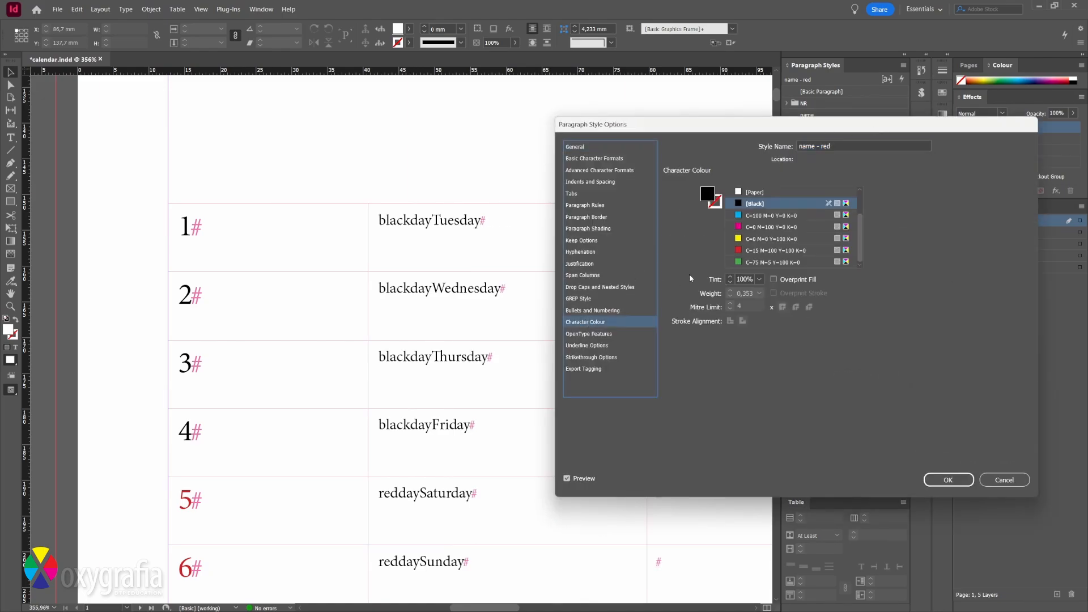
pyautogui.click(747, 250)
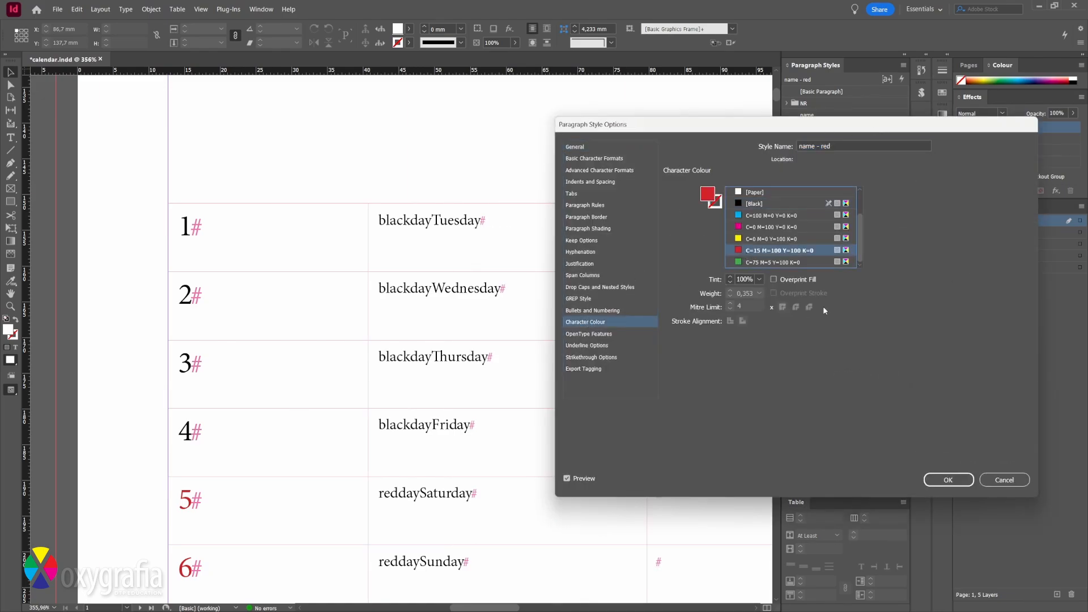
pyautogui.click(948, 480)
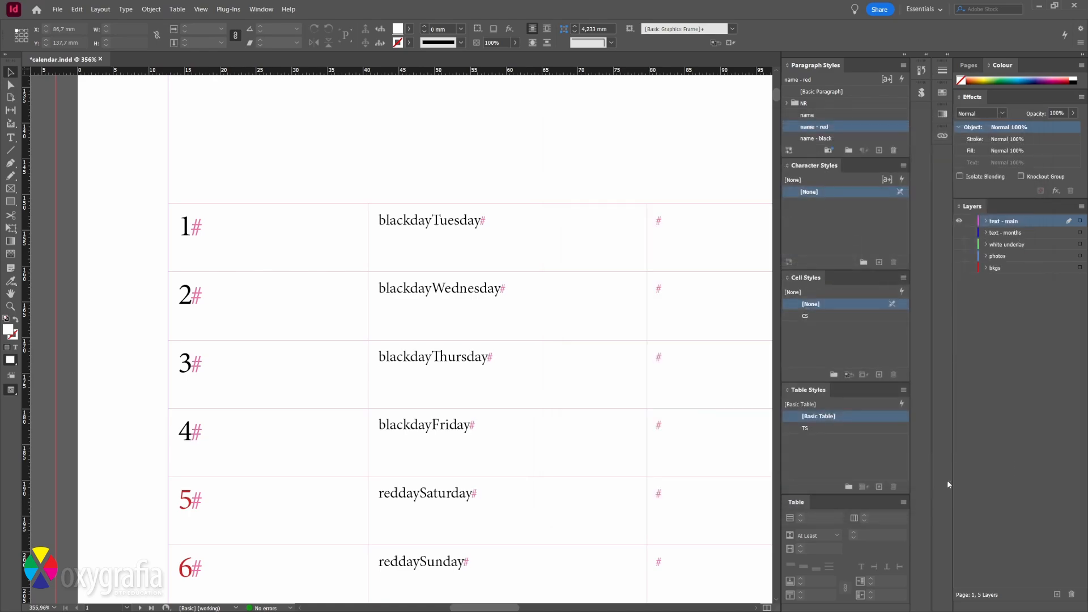
# Keep [Black] as the character colour of the "name - black" paragraph style
pyautogui.doubleClick(842, 139)
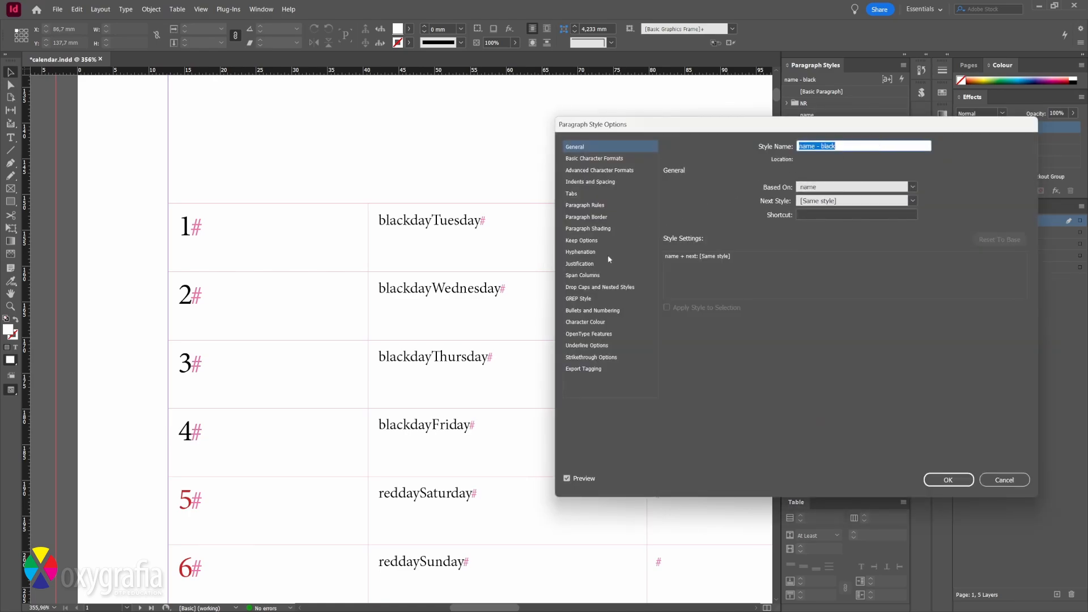
pyautogui.click(585, 322)
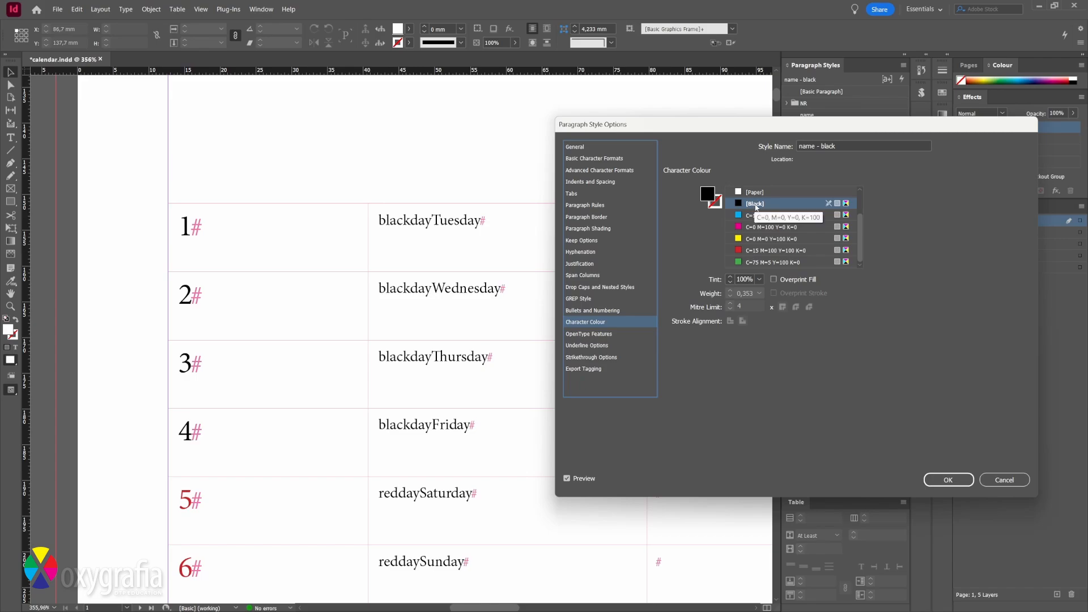
pyautogui.click(948, 479)
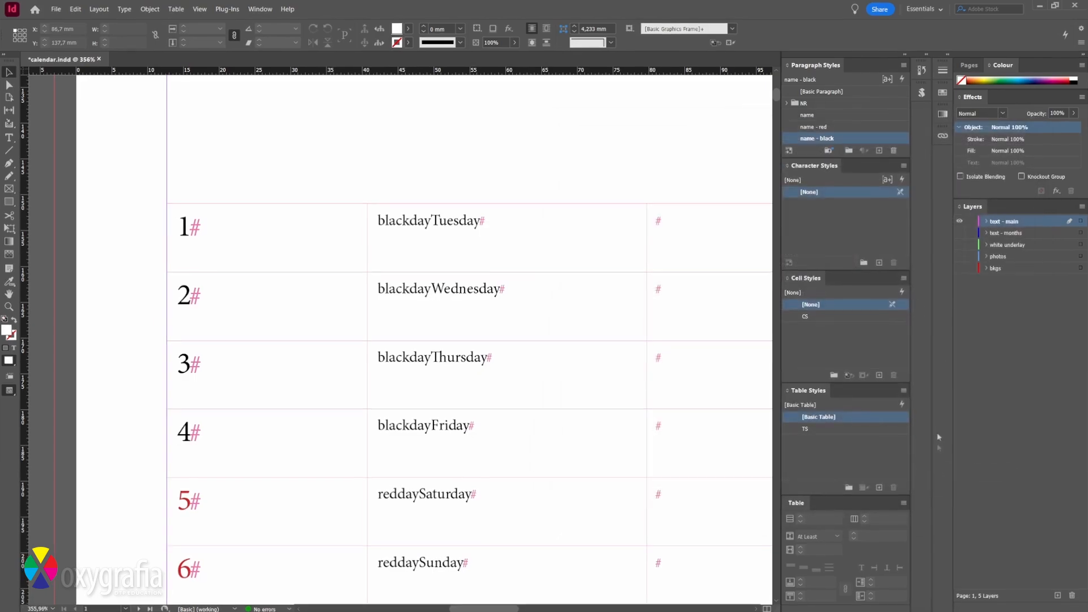
# Group the name, name - red and name - black paragraph styles in a new style group named "name"
pyautogui.click(855, 115)
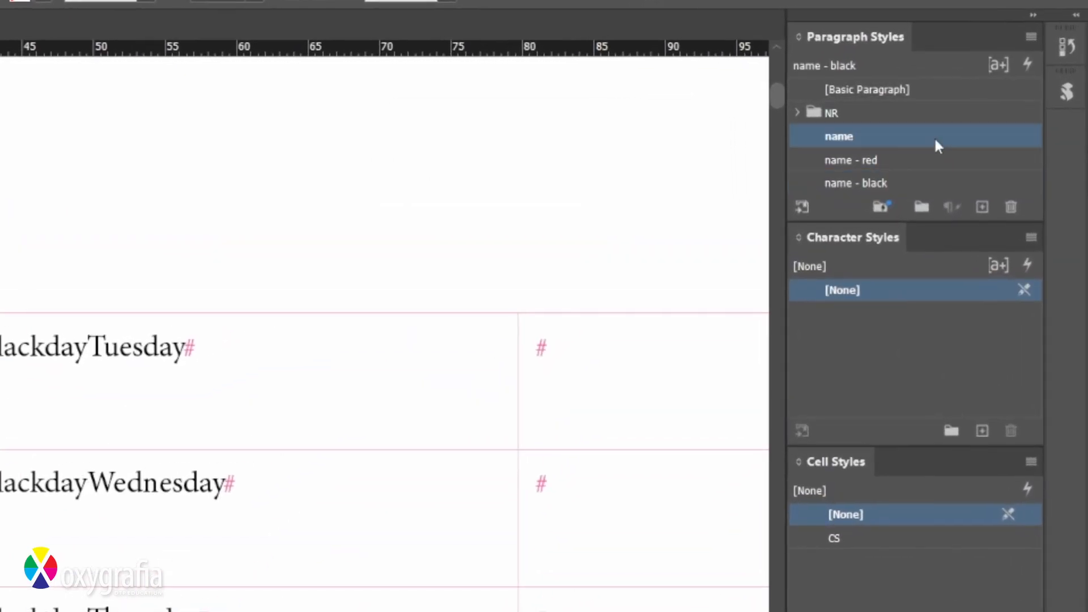
pyautogui.keyDown('shift'); pyautogui.click(934, 180); pyautogui.keyUp('shift')
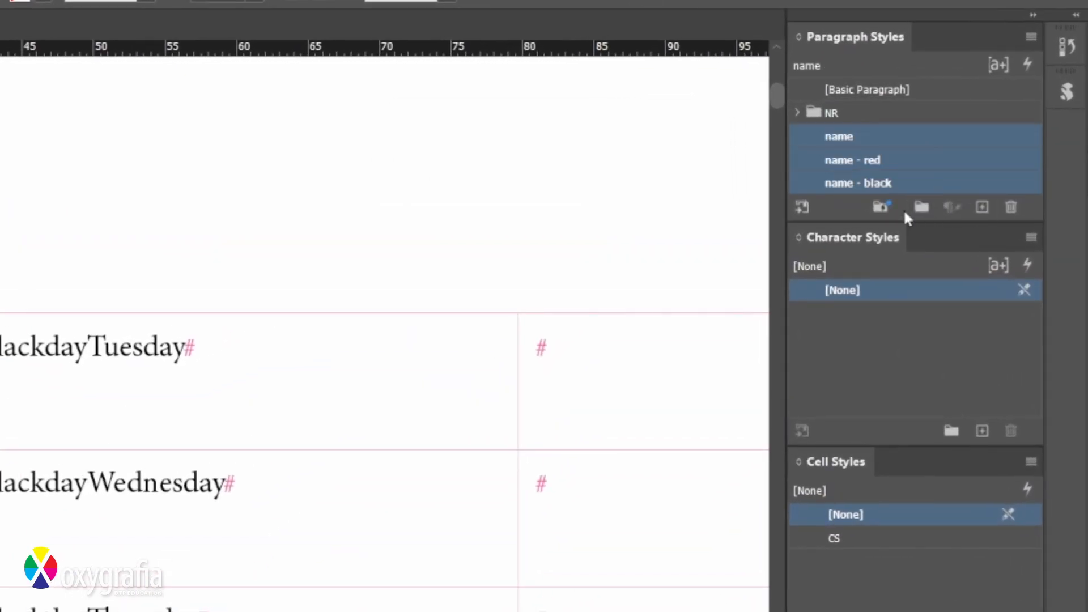
pyautogui.click(919, 207)
pyautogui.moveTo(851, 156); pyautogui.dragTo(850, 183)
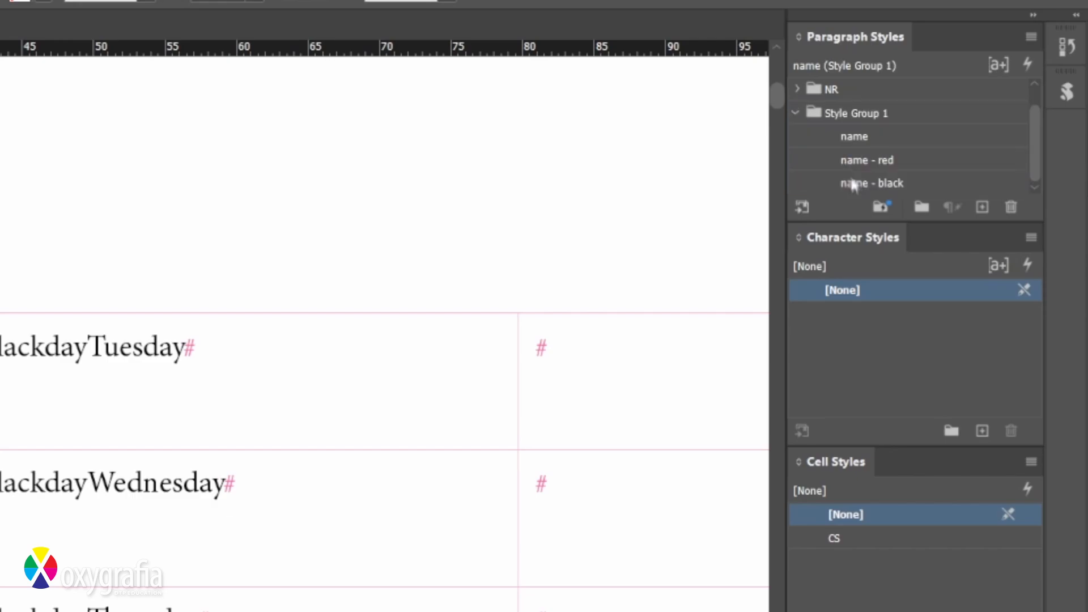
pyautogui.doubleClick(846, 115)
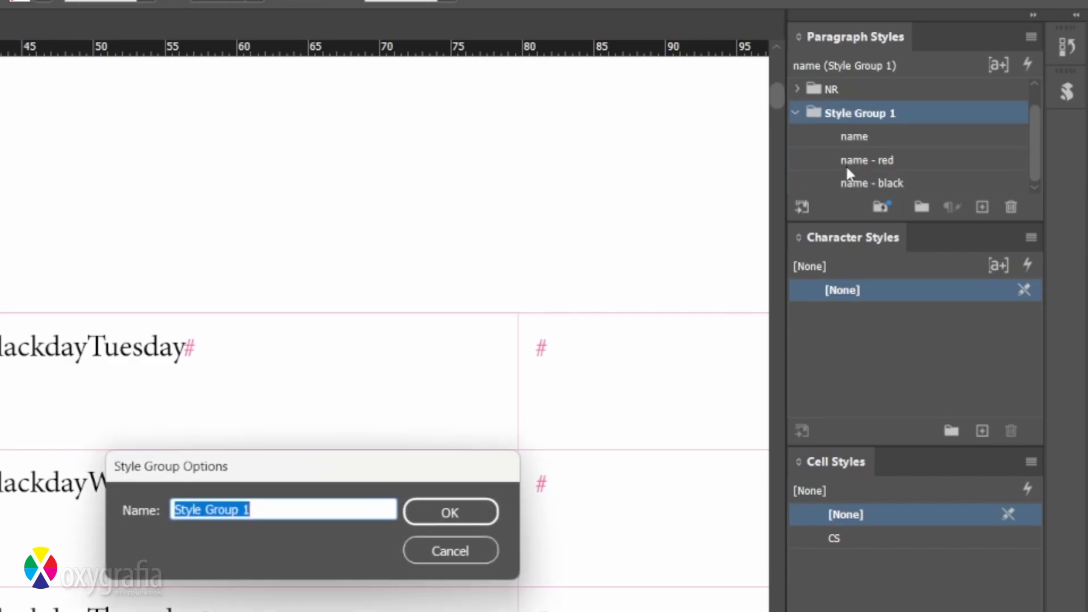
pyautogui.write('name')
pyautogui.press('Return')
pyautogui.click(795, 113)
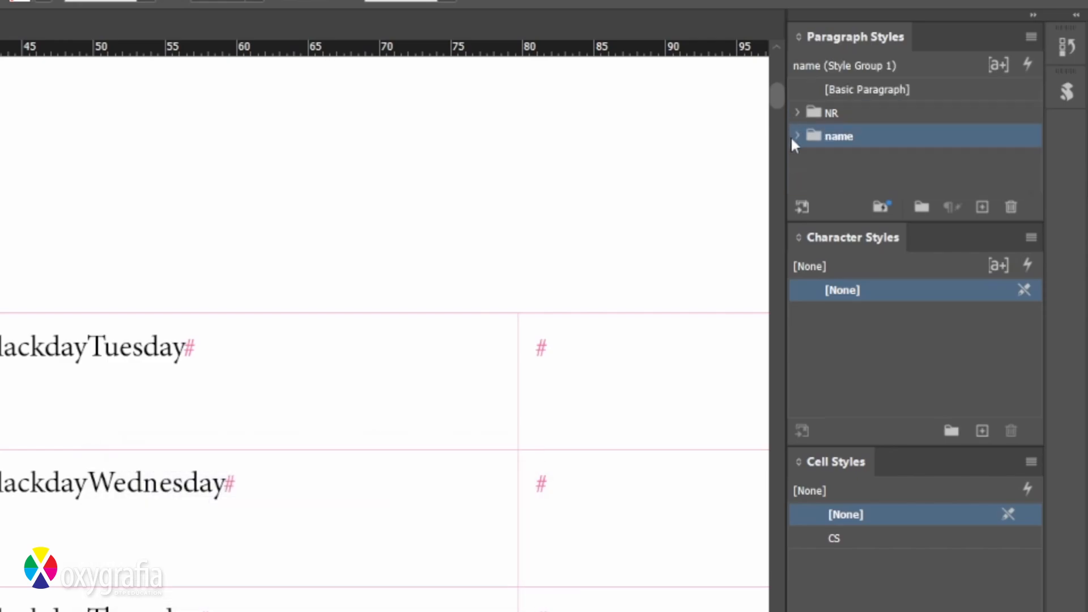
pyautogui.click(792, 135)
pyautogui.click(793, 134)
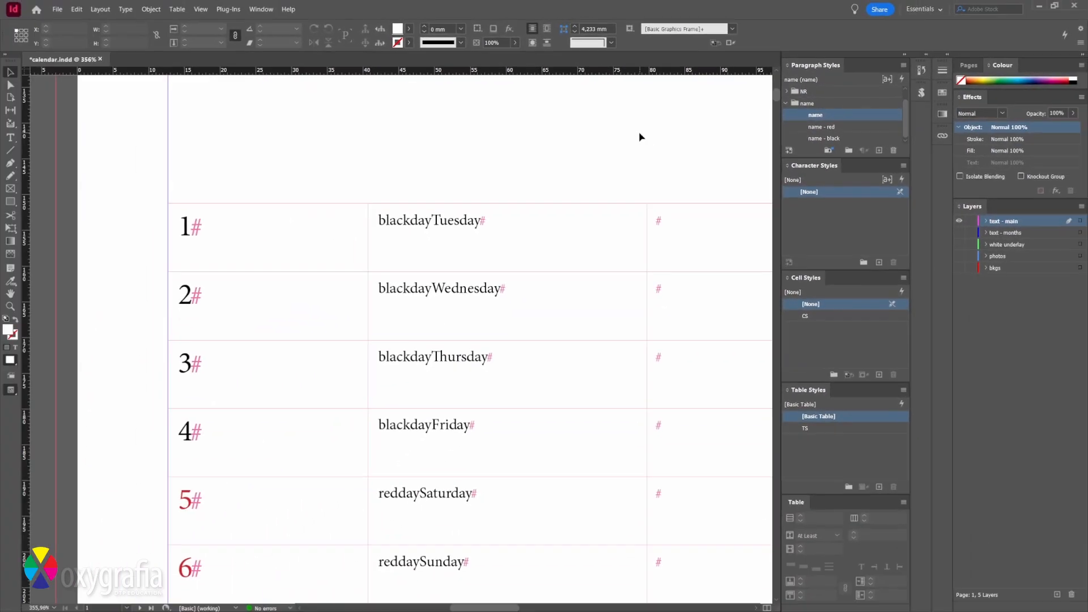
# Clear the search and replacement expressions of the GREP Find/Change query and switch to a plain text search
pyautogui.hotkey('ctrl', 'f')
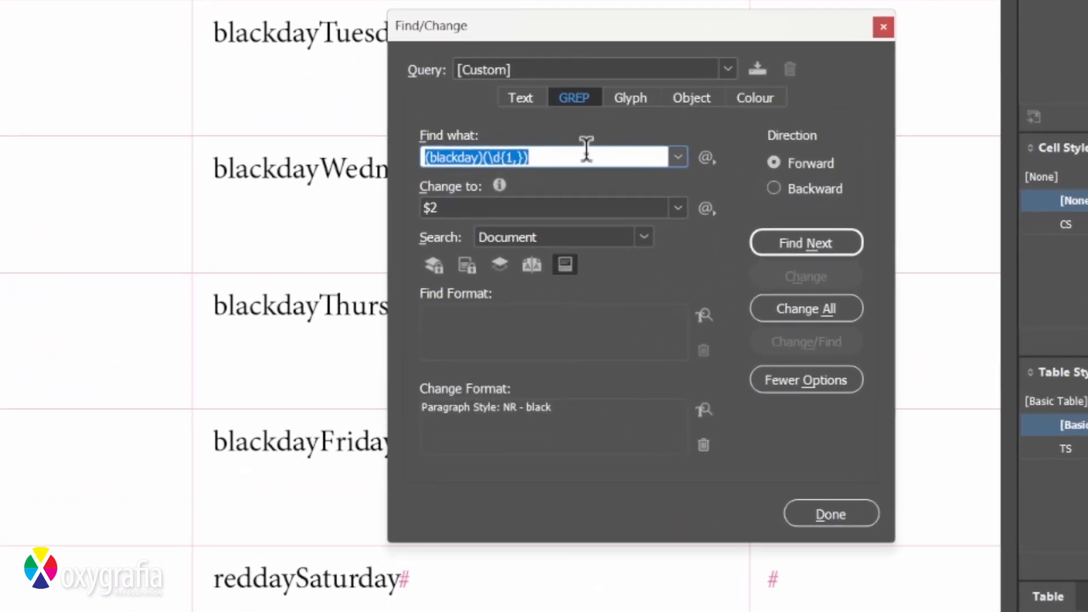
pyautogui.press('BackSpace')
pyautogui.click(517, 212)
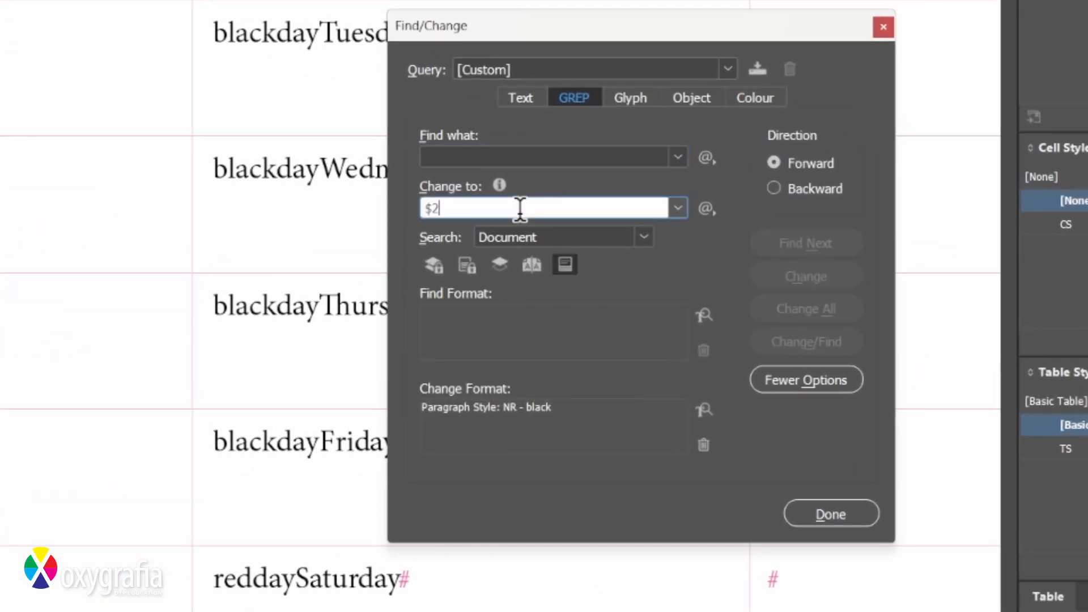
pyautogui.press('BackSpace')
pyautogui.press('BackSpace')
pyautogui.click(515, 98)
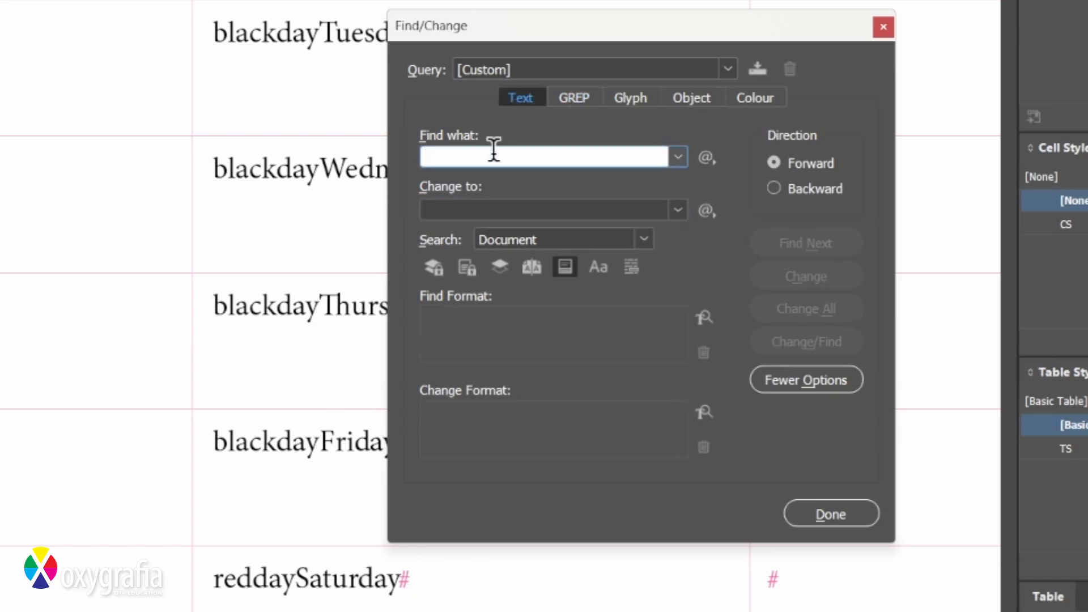
pyautogui.moveTo(543, 34); pyautogui.dragTo(578, 88)
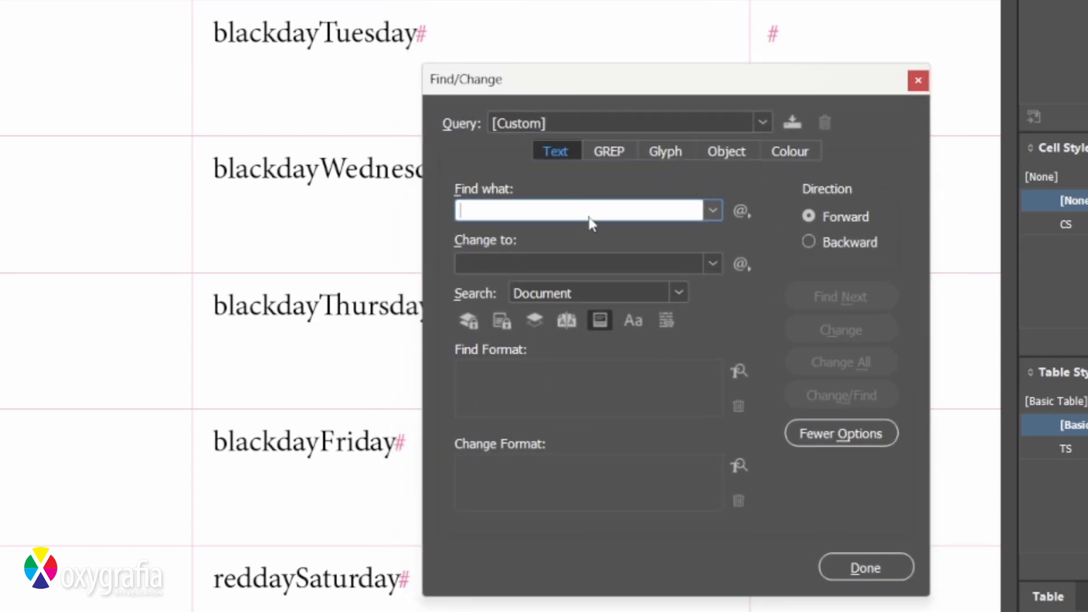
# Apply the "name - black" paragraph style to all text containing "blackday" throughout the document with Find/Change
pyautogui.write('blackday')
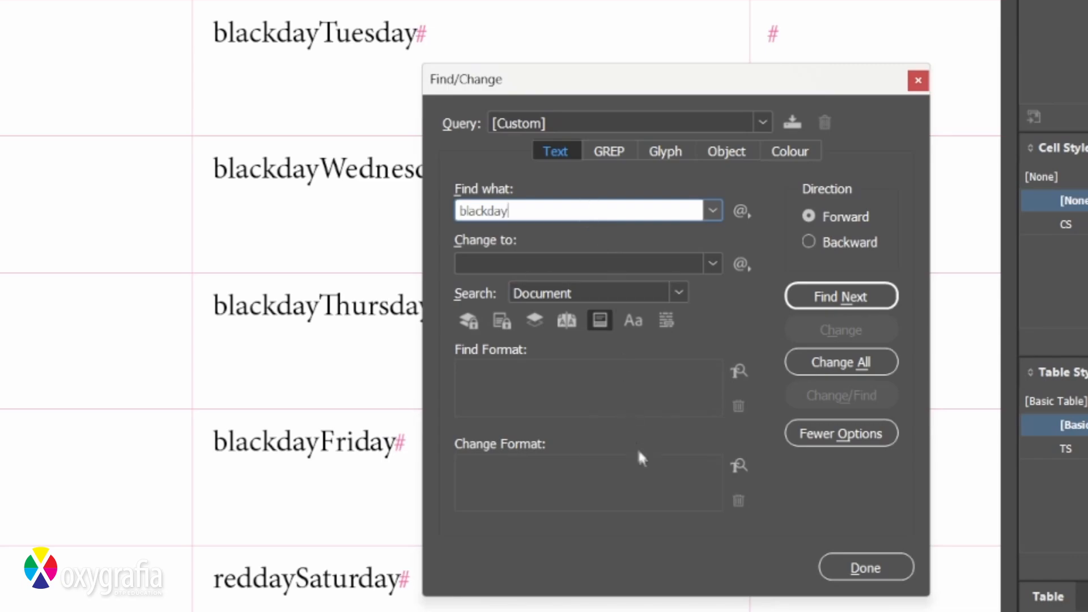
pyautogui.click(739, 470)
pyautogui.click(688, 109)
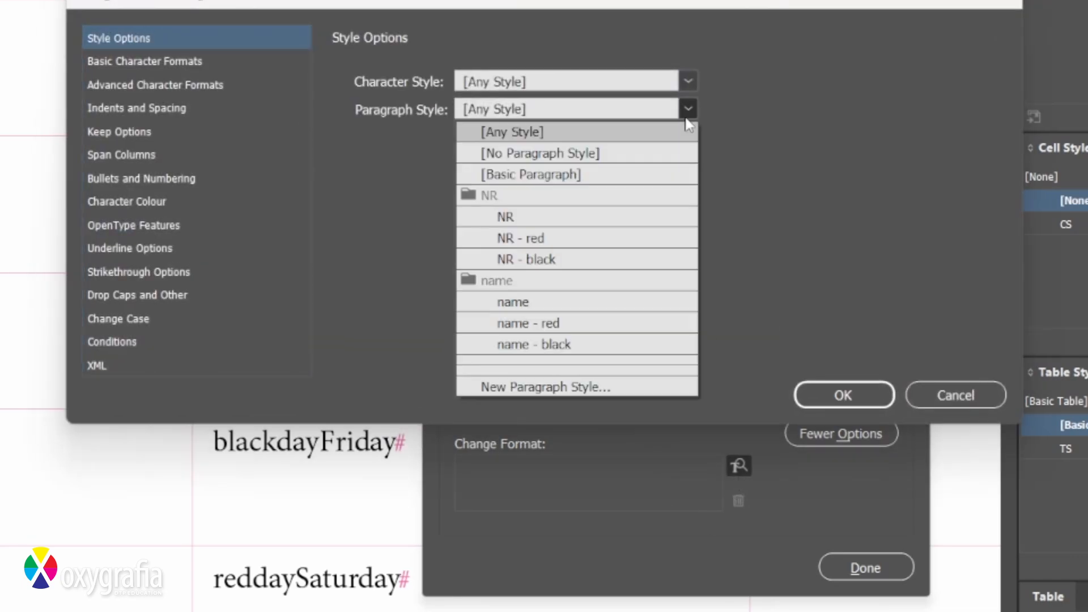
pyautogui.click(599, 350)
pyautogui.click(823, 395)
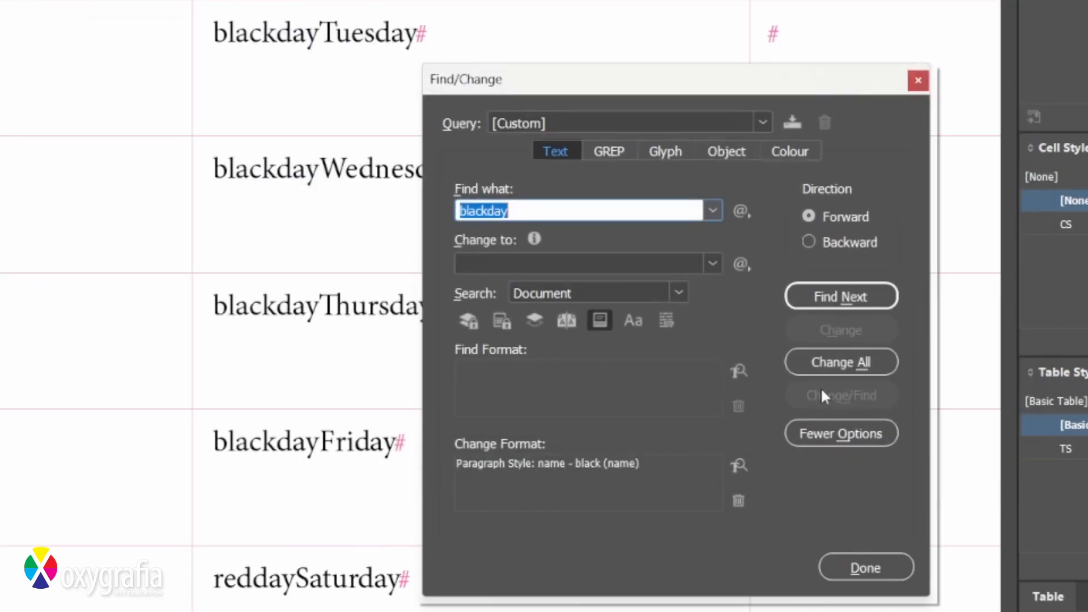
pyautogui.click(826, 368)
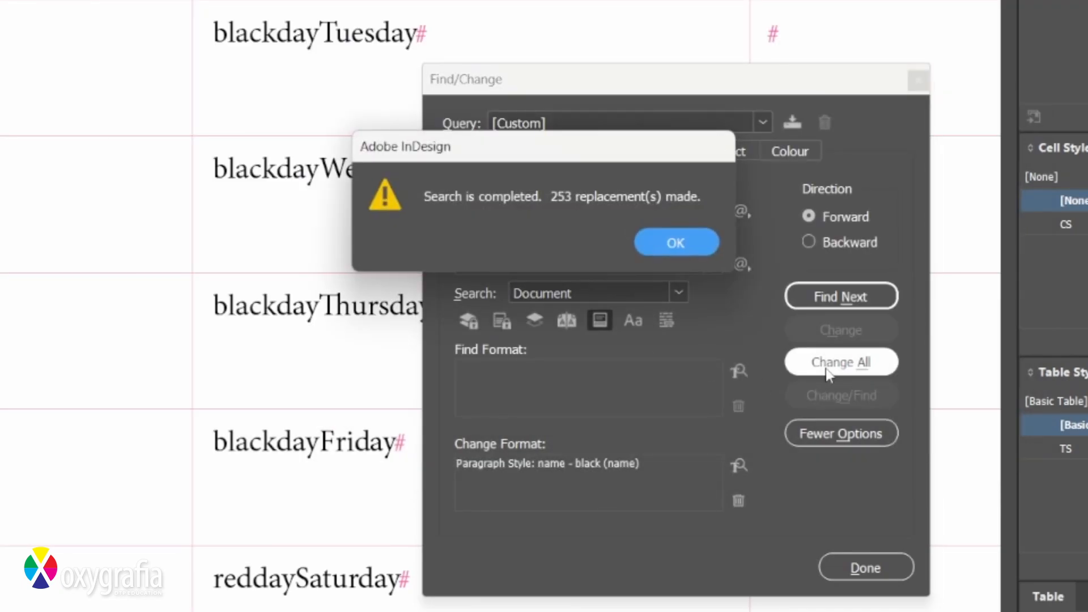
pyautogui.click(679, 246)
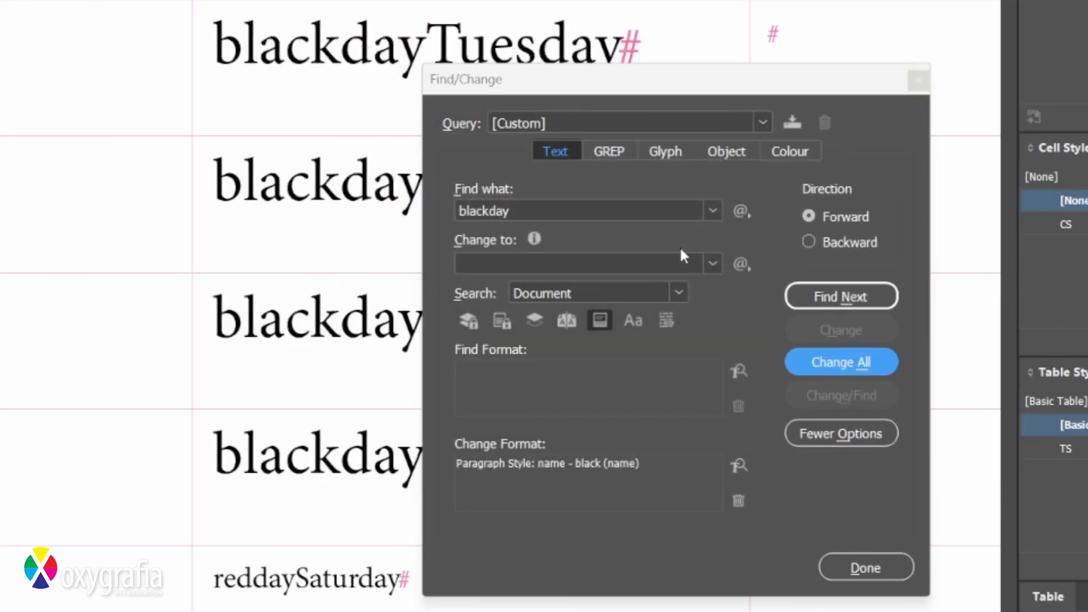
# Apply the "name - red" paragraph style to all text containing "redday" throughout the document, and close Find/Change
pyautogui.click(482, 211)
pyautogui.press('BackSpace')
pyautogui.press('BackSpace')
pyautogui.press('BackSpace')
pyautogui.press('BackSpace')
pyautogui.press('BackSpace')
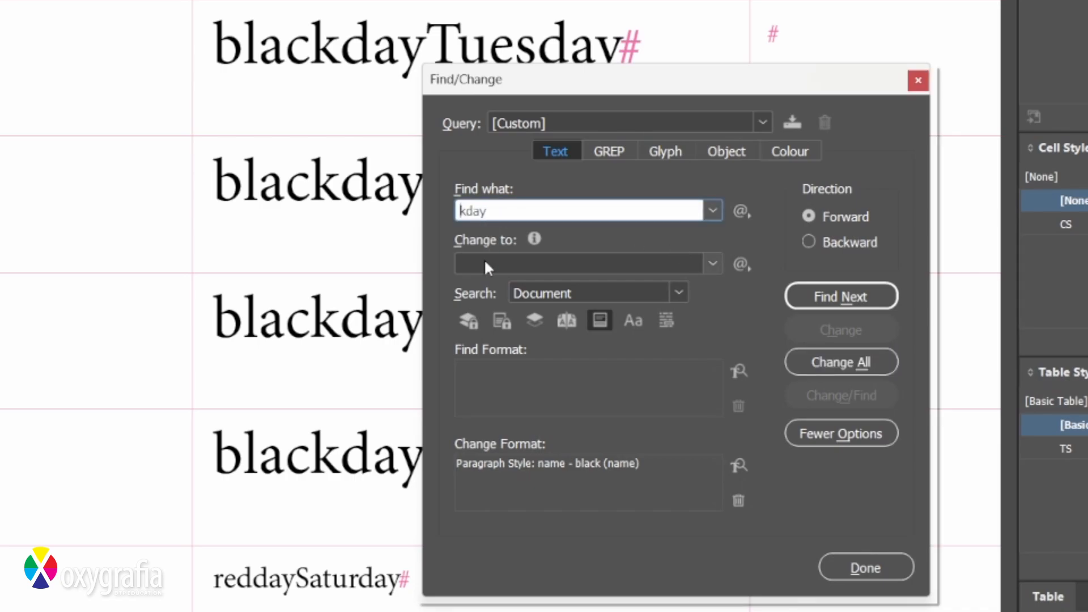
pyautogui.write('red')
pyautogui.click(738, 466)
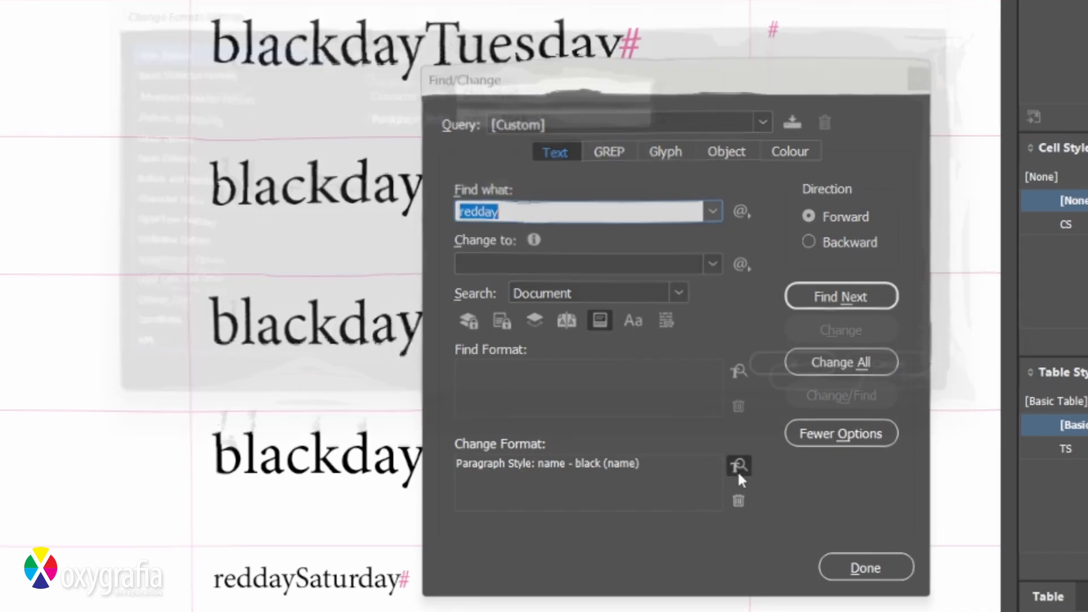
pyautogui.click(688, 111)
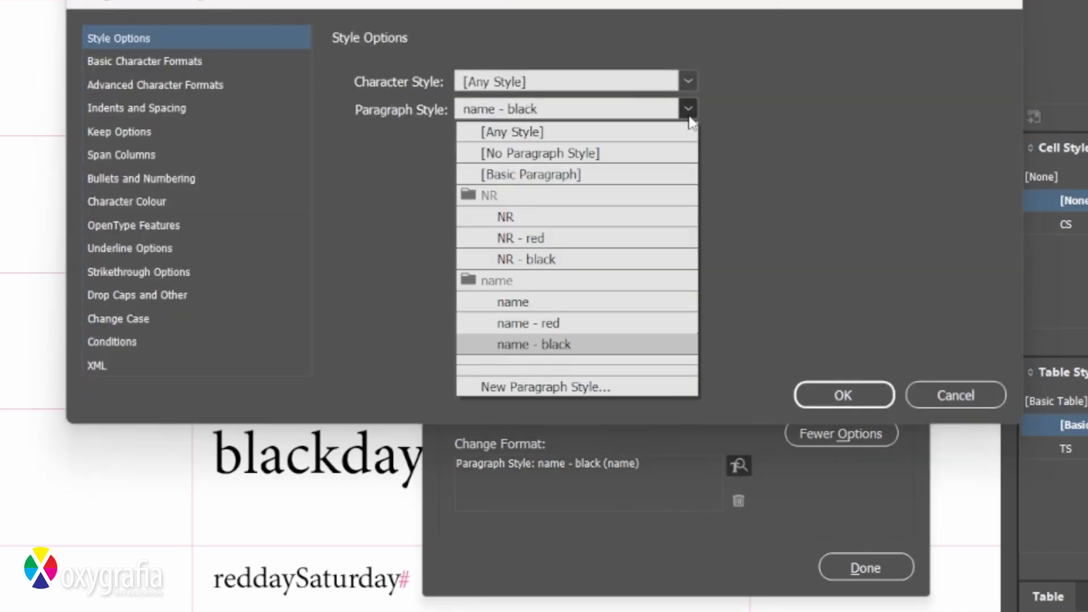
pyautogui.click(598, 322)
pyautogui.click(828, 395)
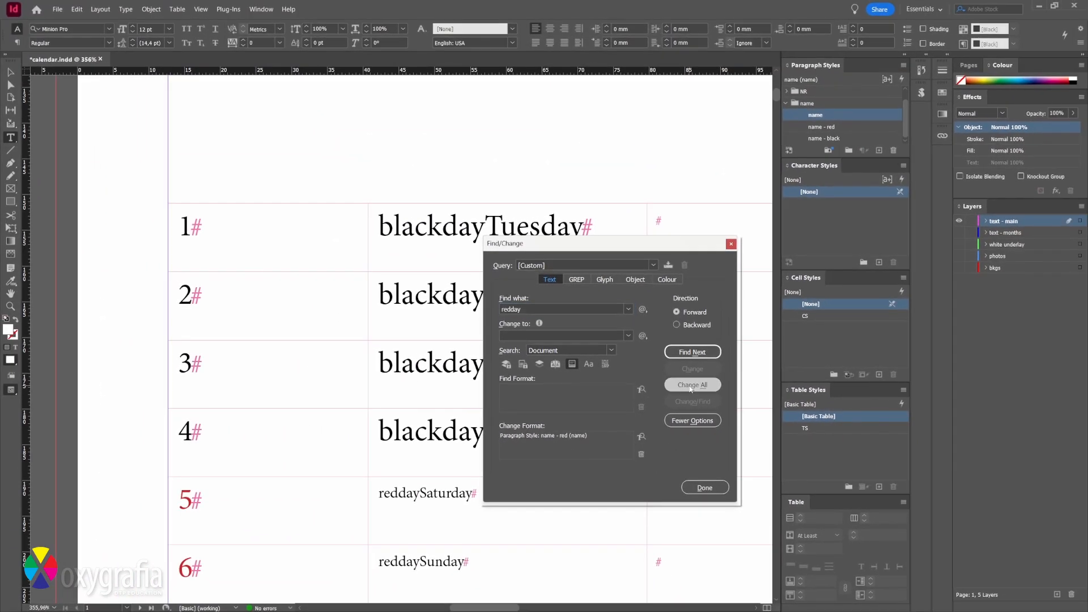
pyautogui.click(841, 362)
pyautogui.click(615, 328)
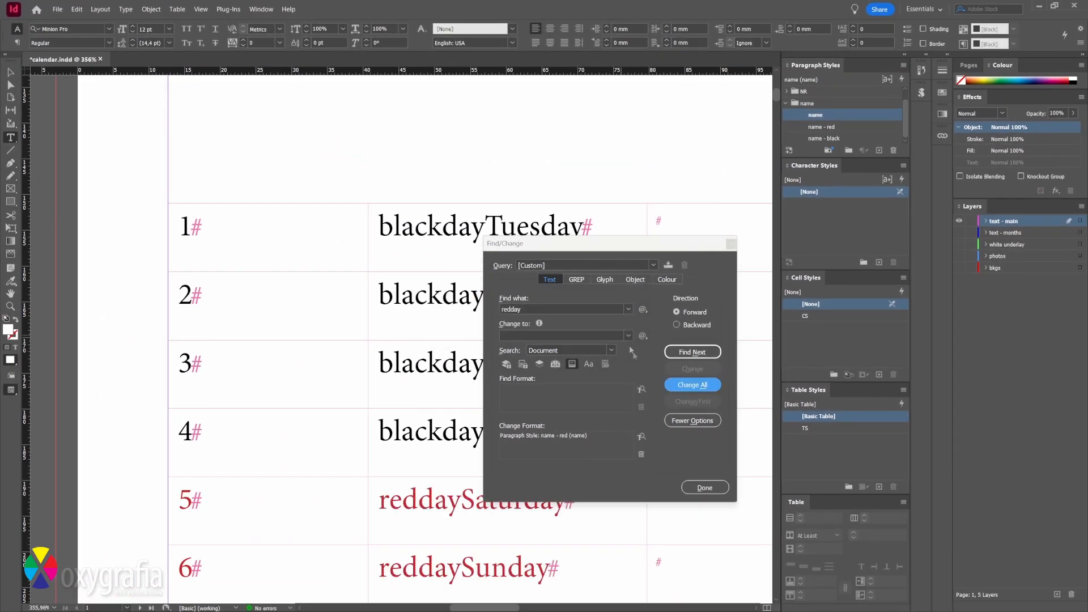
pyautogui.click(694, 487)
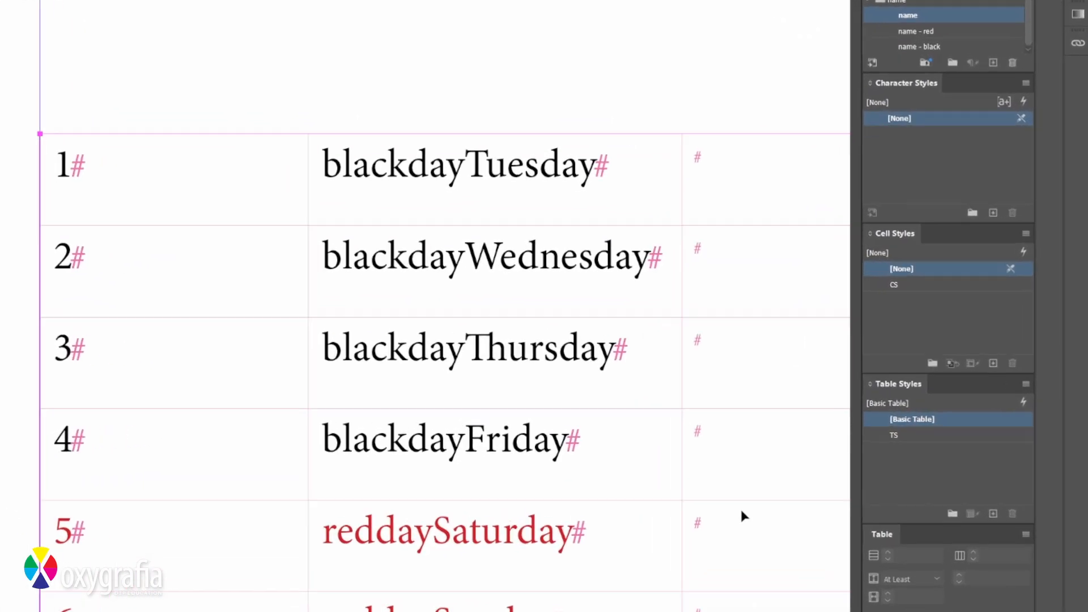
# Clear the change format in Find/Change and replace every "redday" in the document with nothing
pyautogui.hotkey('ctrl', 'f')
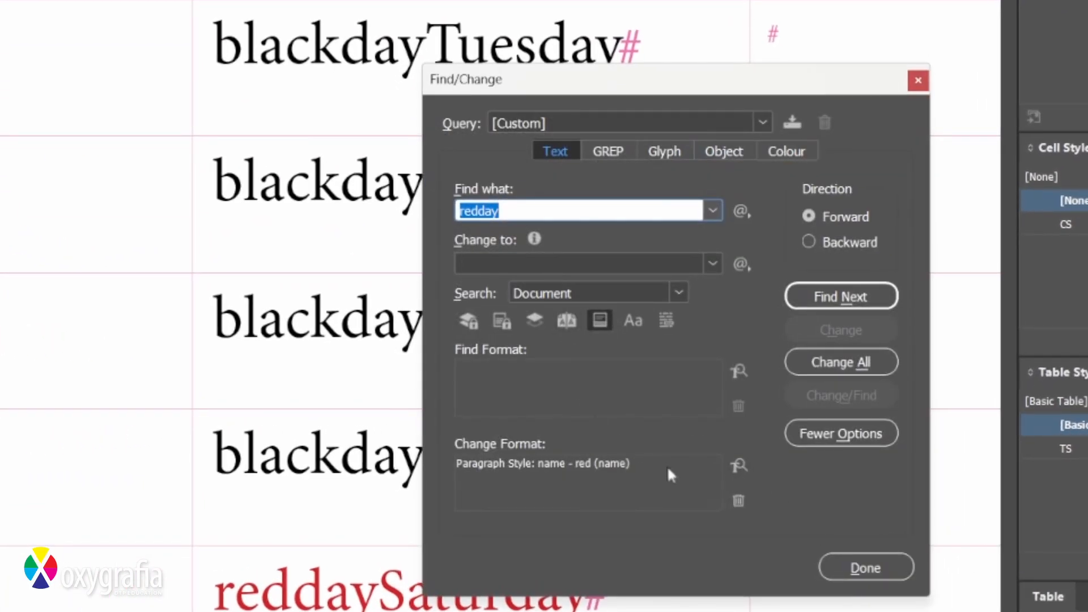
pyautogui.click(734, 504)
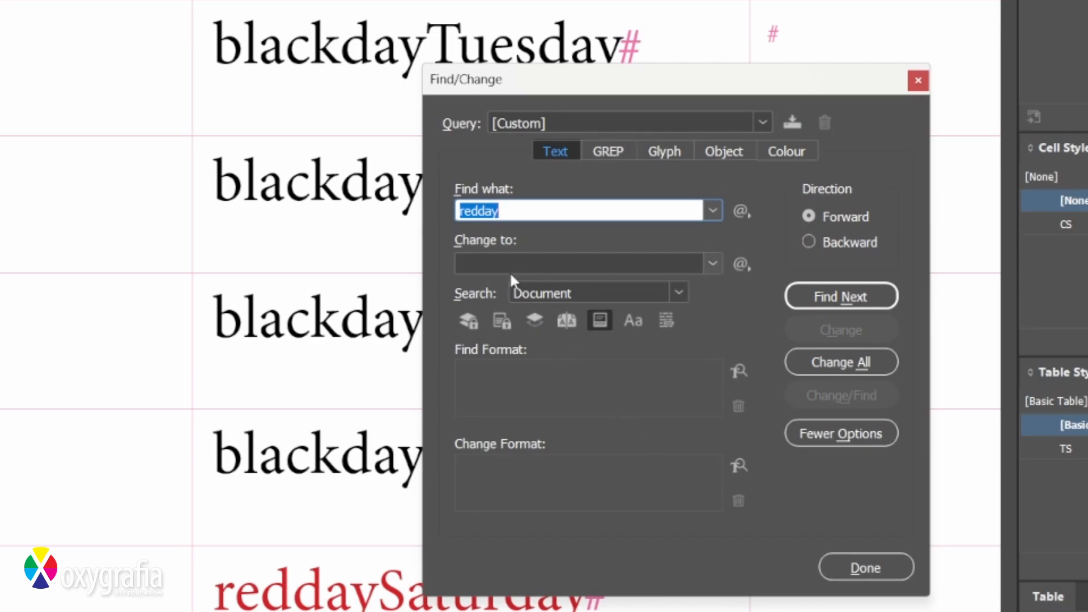
pyautogui.click(802, 373)
pyautogui.click(671, 249)
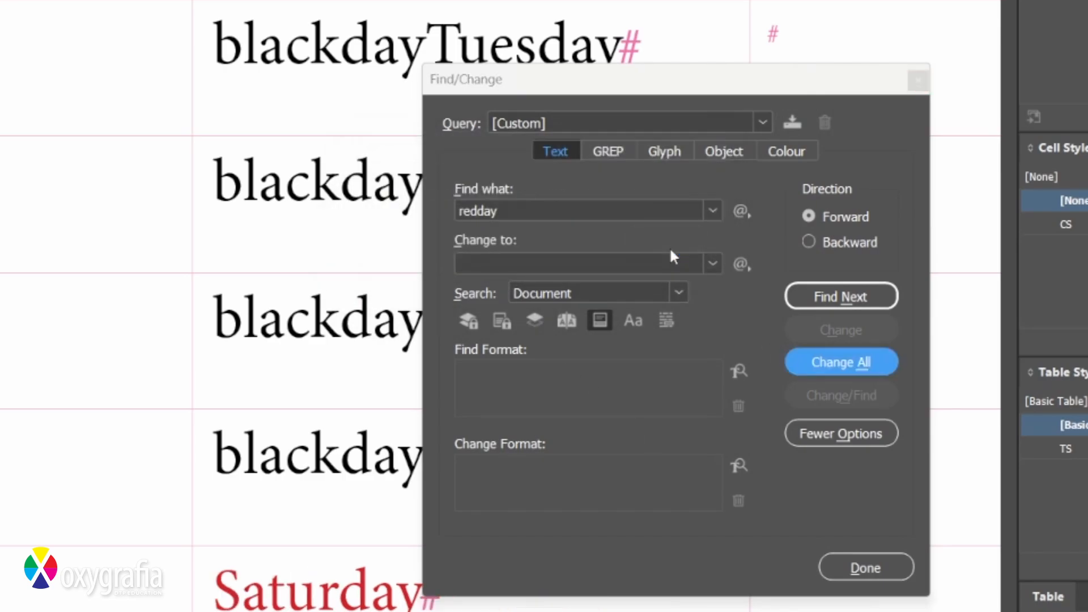
# Replace every "blackday" in the document with nothing, and close Find/Change
pyautogui.click(461, 211)
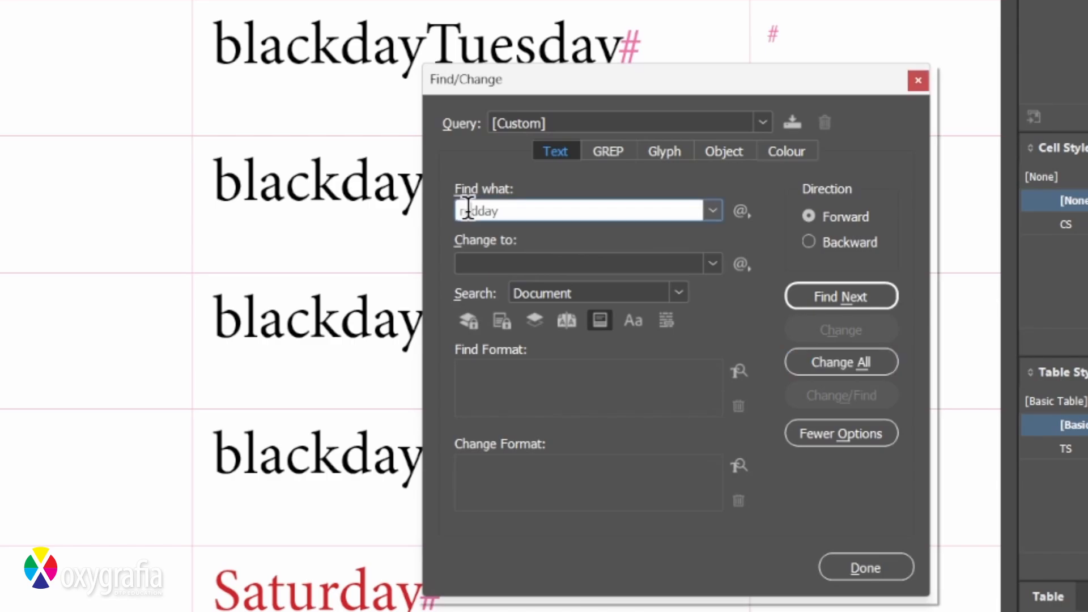
pyautogui.press('Delete')
pyautogui.press('Delete')
pyautogui.press('Delete')
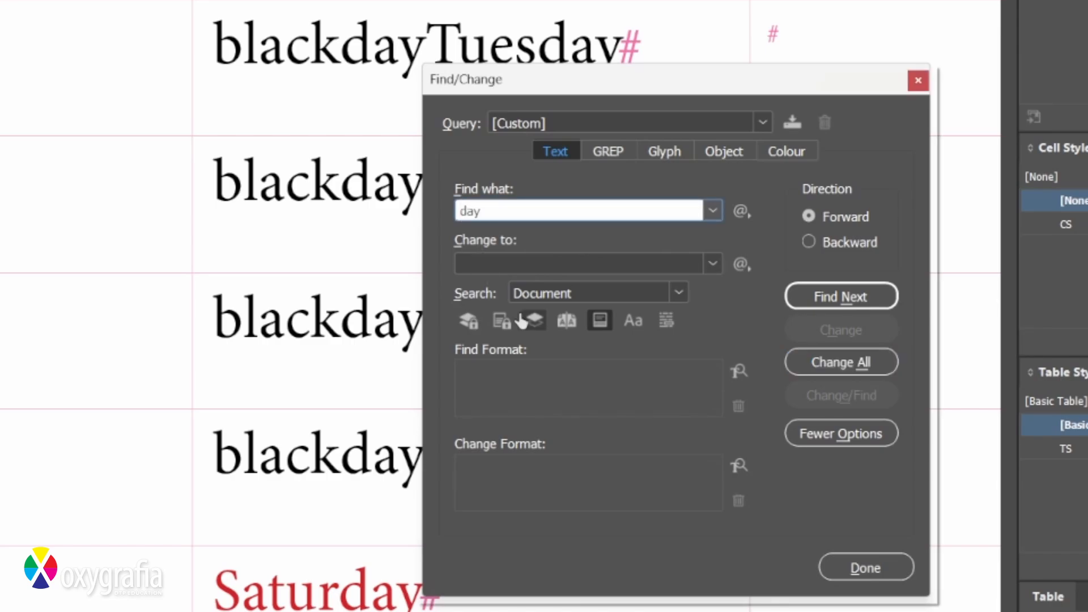
pyautogui.write('black')
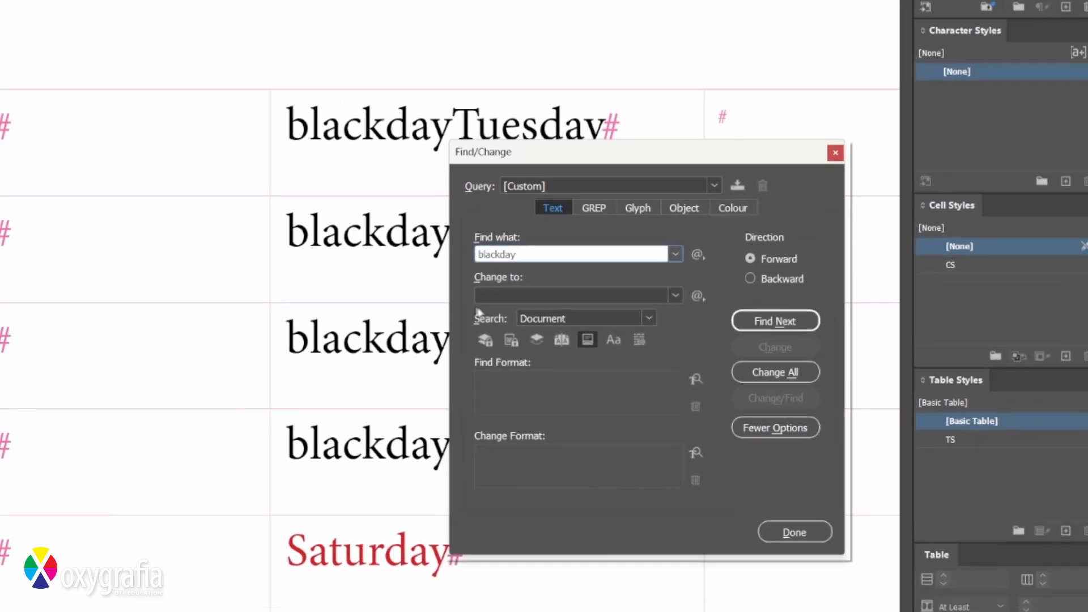
pyautogui.click(775, 372)
pyautogui.click(613, 323)
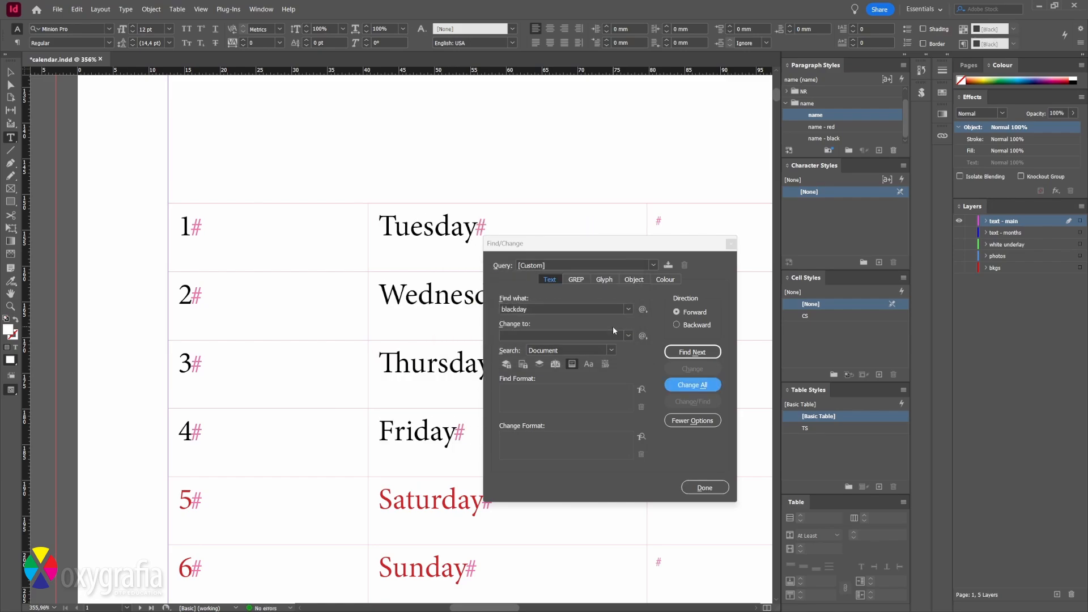
pyautogui.click(730, 244)
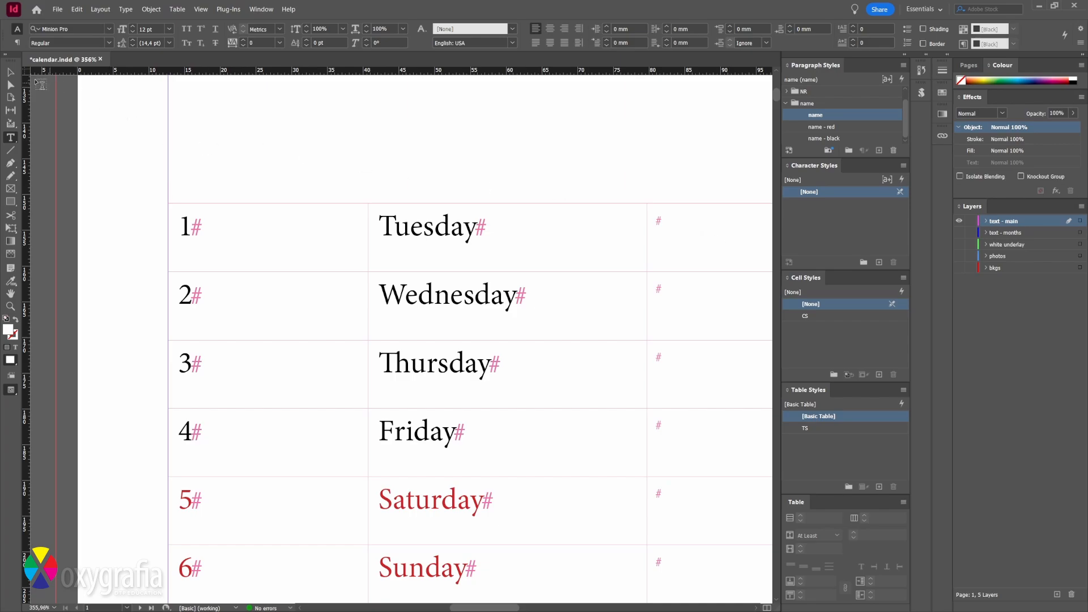
# Set the font style of the base "NR" paragraph style to Bold
pyautogui.click(10, 72)
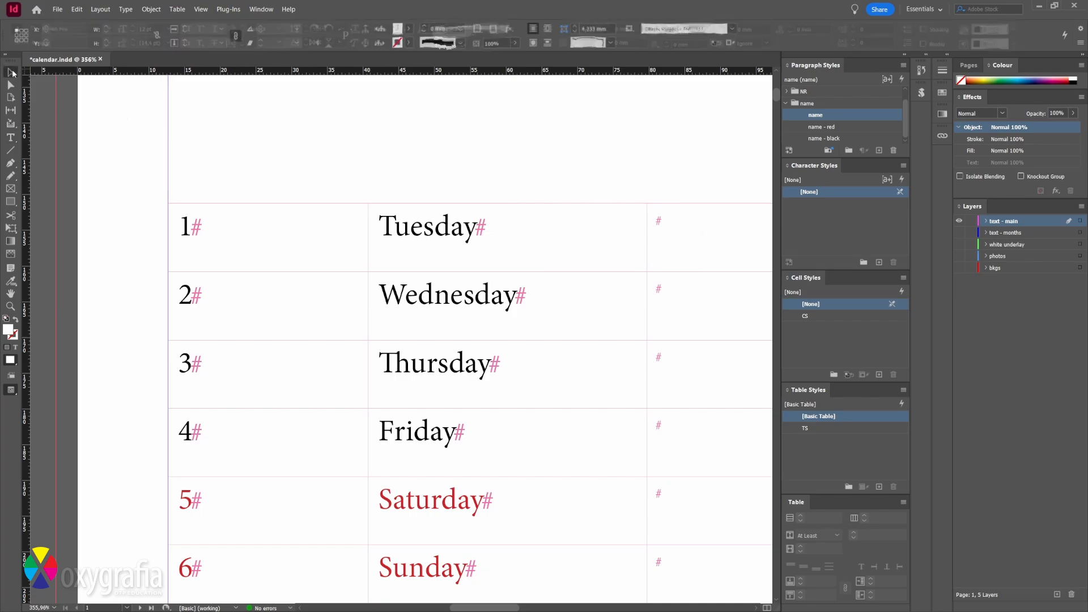
pyautogui.click(786, 91)
pyautogui.click(849, 108)
pyautogui.doubleClick(882, 108)
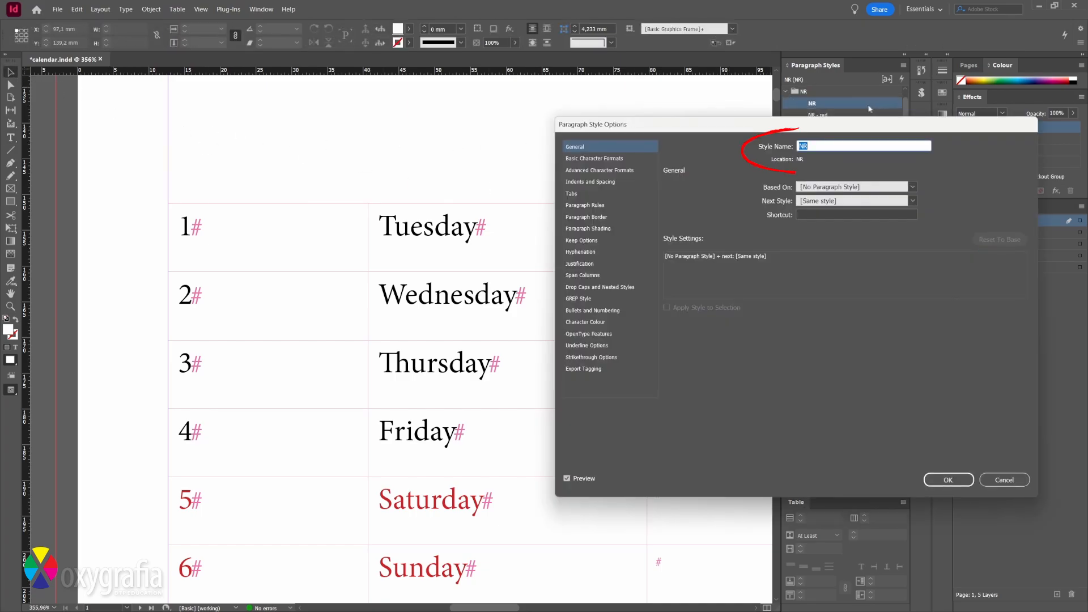
pyautogui.click(623, 158)
pyautogui.click(812, 206)
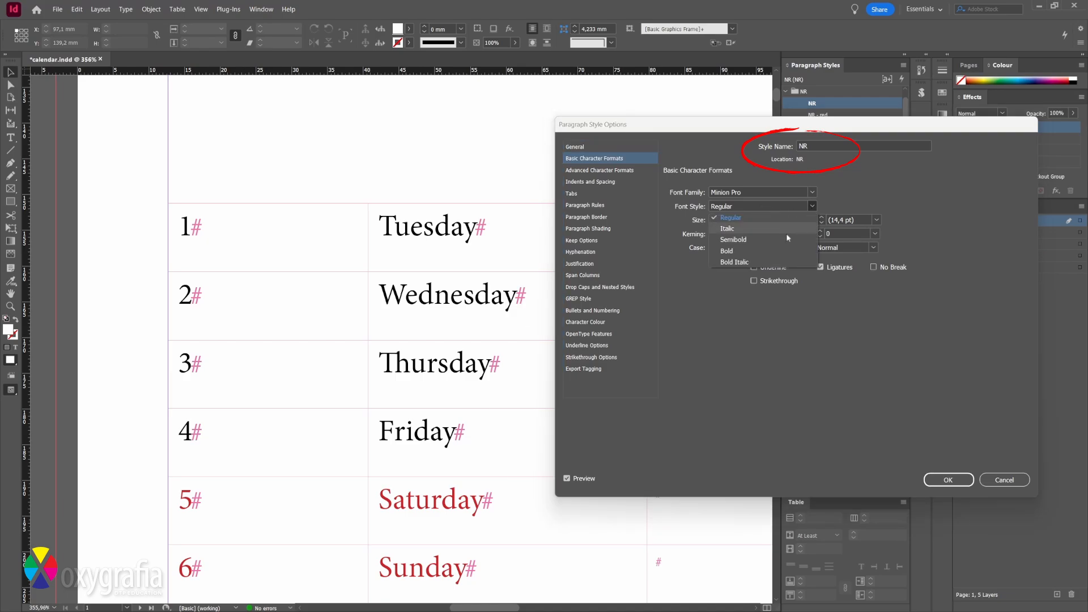
pyautogui.click(754, 252)
# Increase the font size of the "NR" paragraph style to 24 pt and apply the style changes
pyautogui.click(713, 218)
pyautogui.click(714, 218)
pyautogui.click(714, 218)
pyautogui.click(713, 217)
pyautogui.click(714, 217)
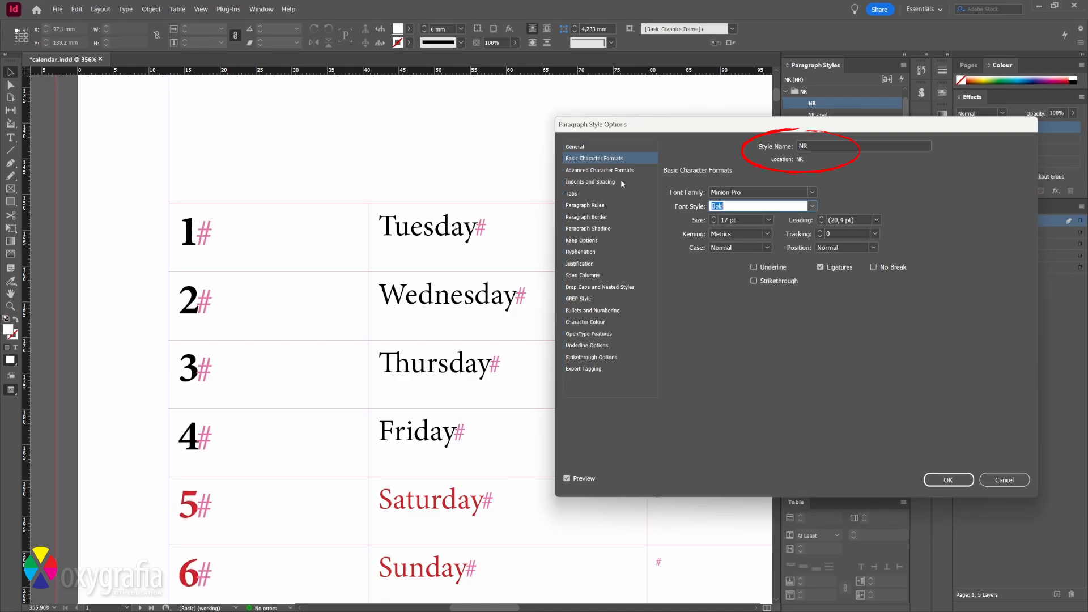
pyautogui.click(713, 218)
pyautogui.click(714, 217)
pyautogui.click(714, 218)
pyautogui.click(713, 217)
pyautogui.click(713, 218)
pyautogui.click(714, 217)
pyautogui.click(714, 218)
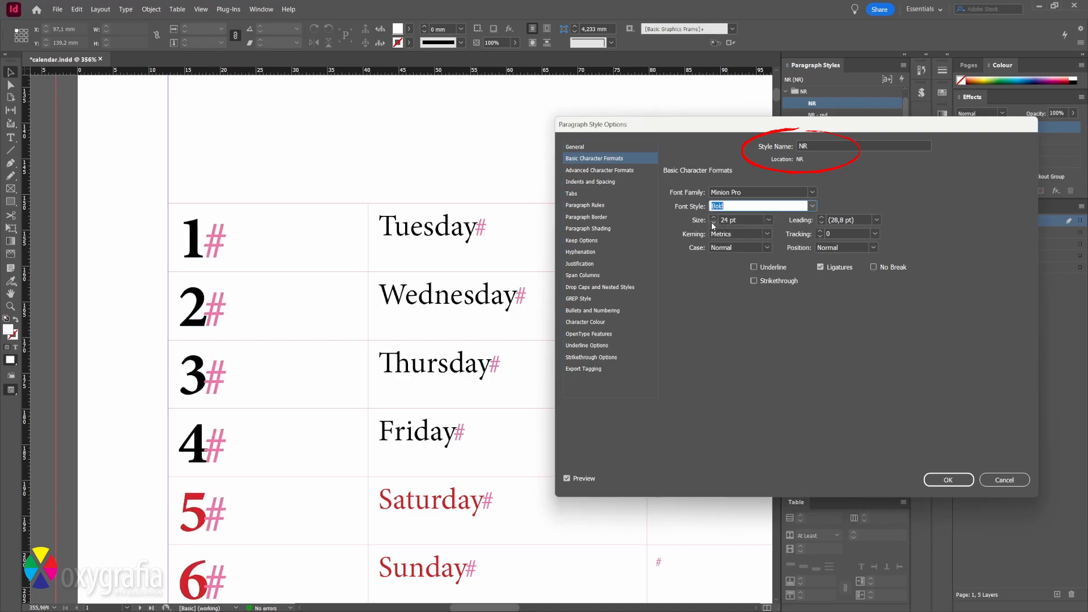
pyautogui.click(933, 480)
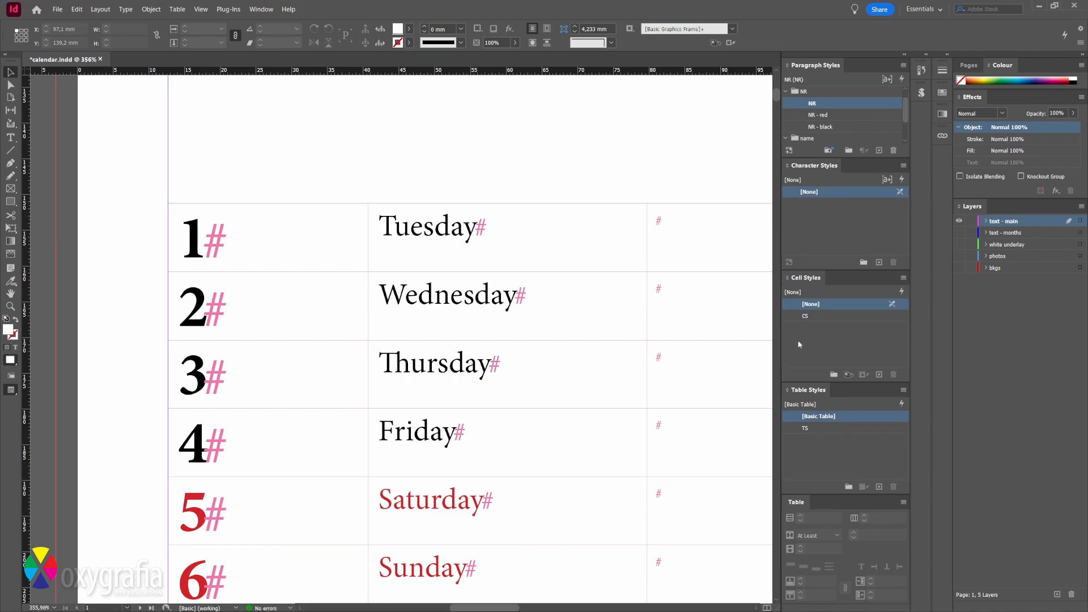
# Set the case of the base "name" paragraph style to Small Caps
pyautogui.scroll(-2, 833, 133)
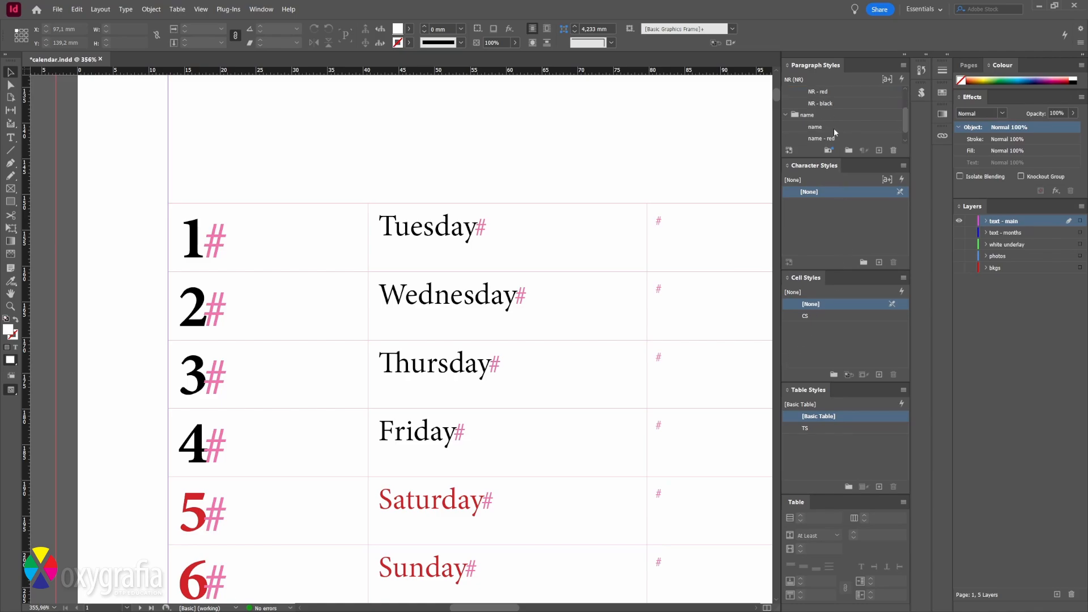
pyautogui.doubleClick(833, 128)
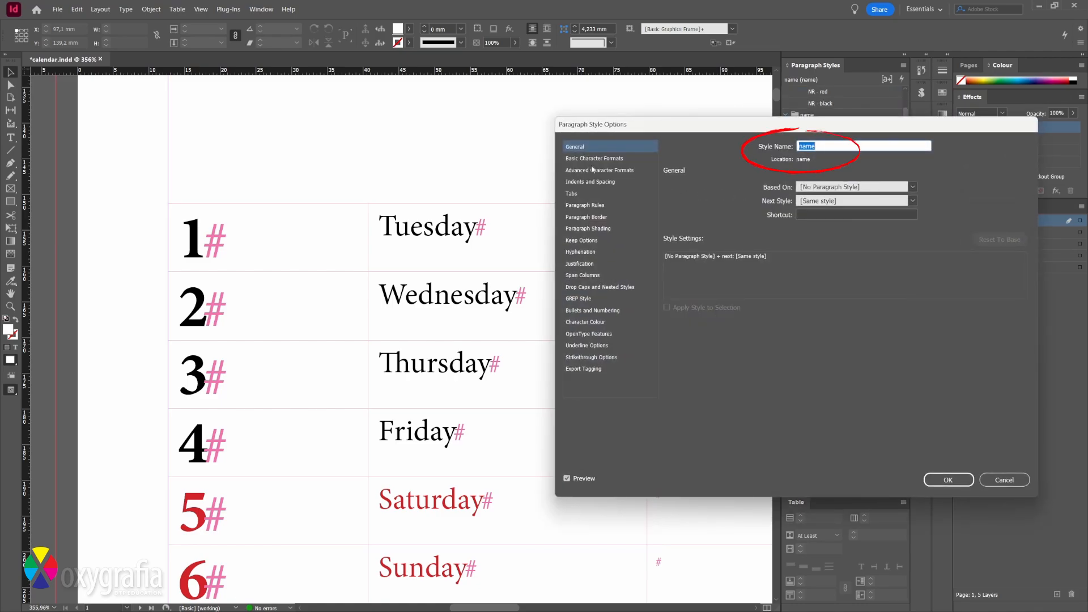
pyautogui.click(592, 161)
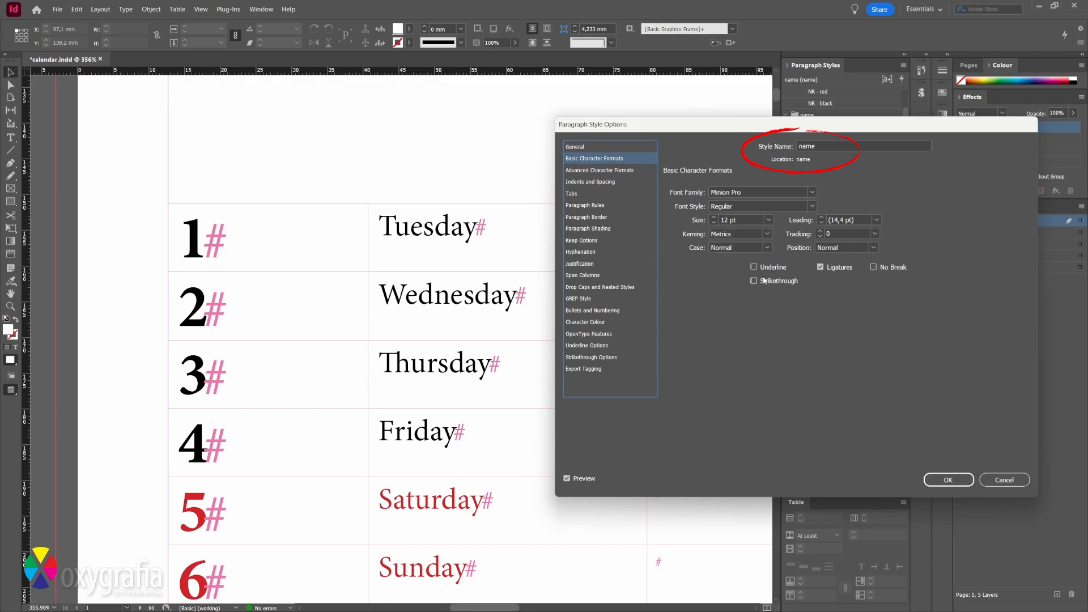
pyautogui.click(766, 249)
pyautogui.click(748, 275)
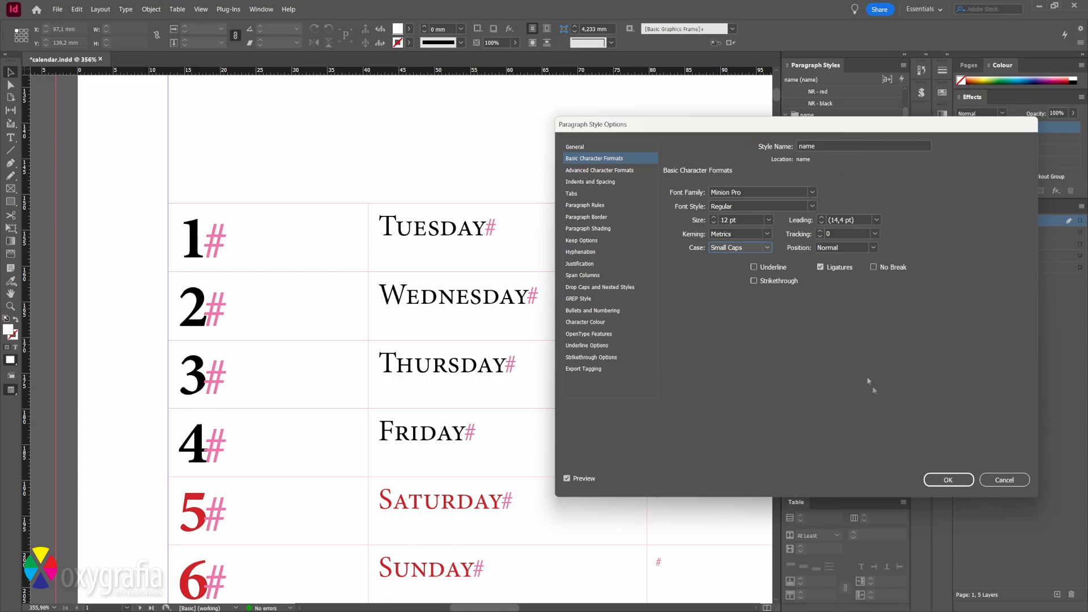
pyautogui.click(948, 480)
# Set the vertical justification of the "CS" cell style to Align Centre
pyautogui.click(805, 316)
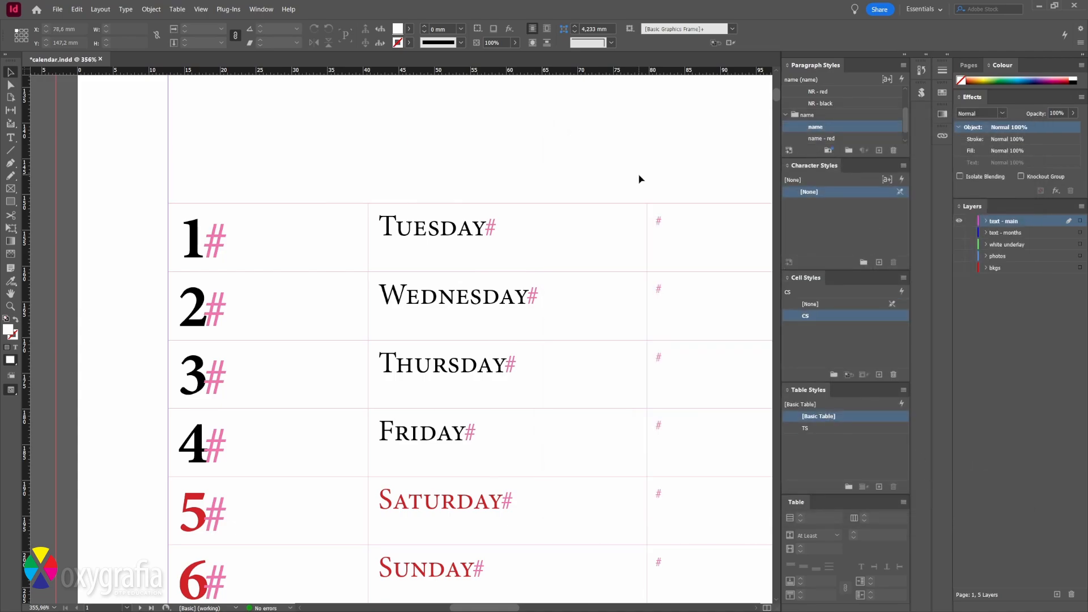
pyautogui.doubleClick(837, 321)
pyautogui.click(696, 225)
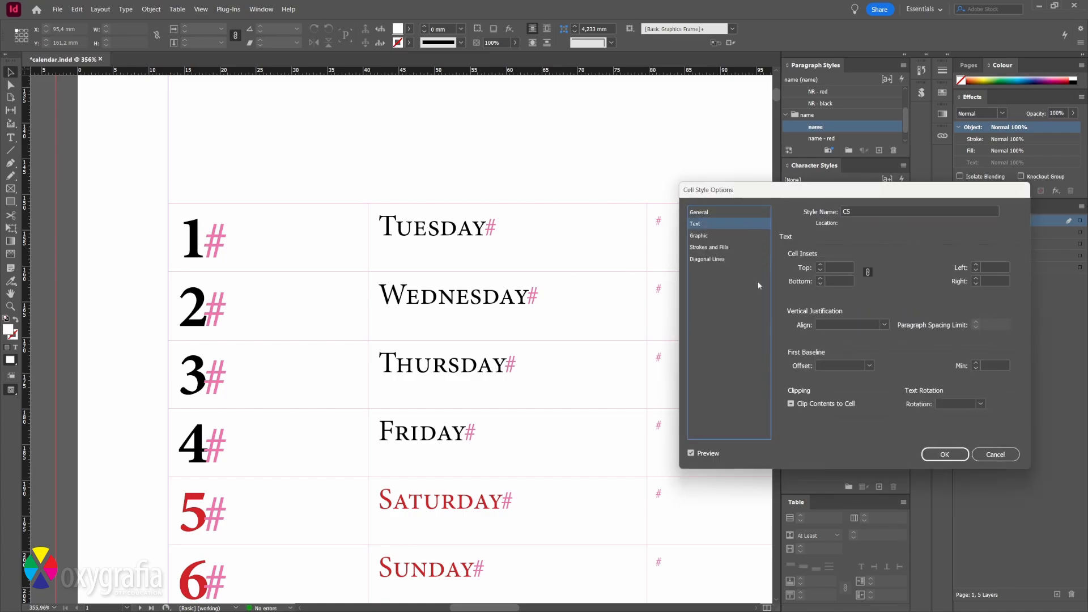
pyautogui.click(883, 325)
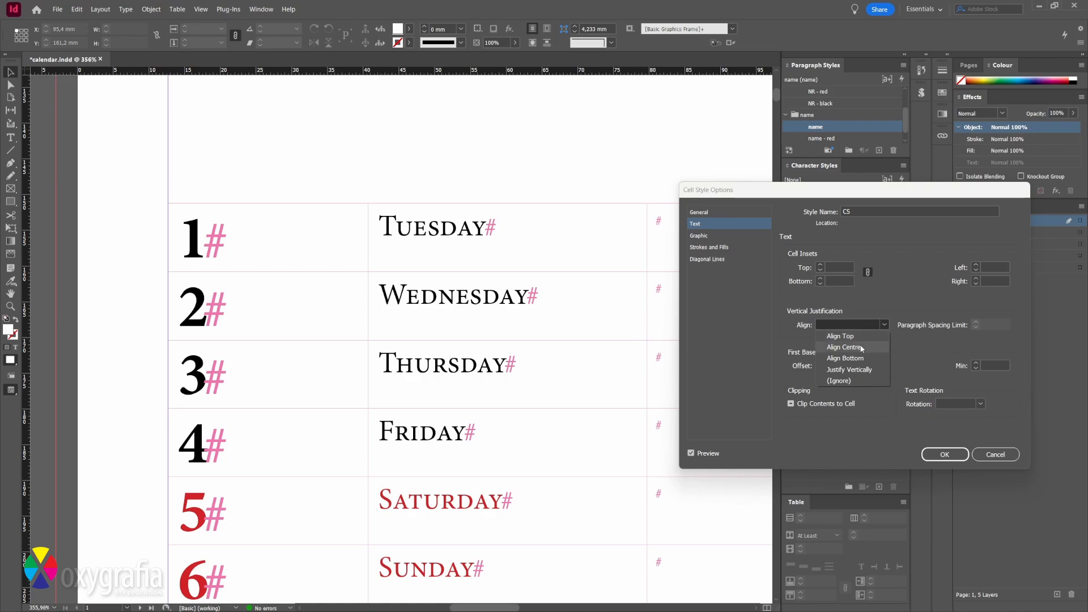
pyautogui.click(862, 347)
pyautogui.click(944, 454)
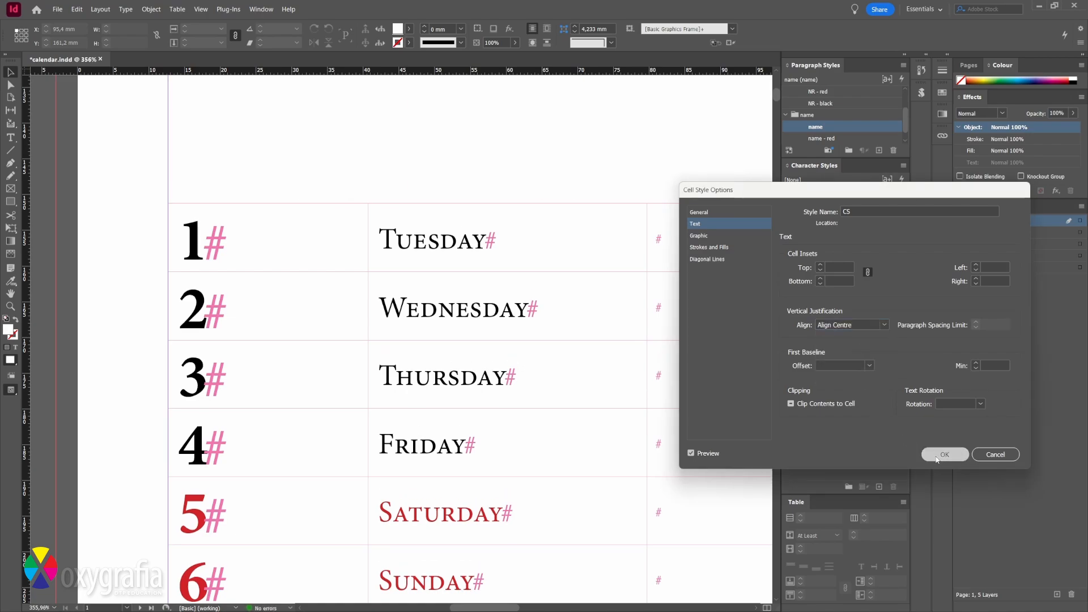
# Create a new paragraph style named "holiday names" outside the NR and name style groups
pyautogui.hotkey('ctrl', '0')
pyautogui.hotkey('ctrl', '=')
pyautogui.hotkey('ctrl', '=')
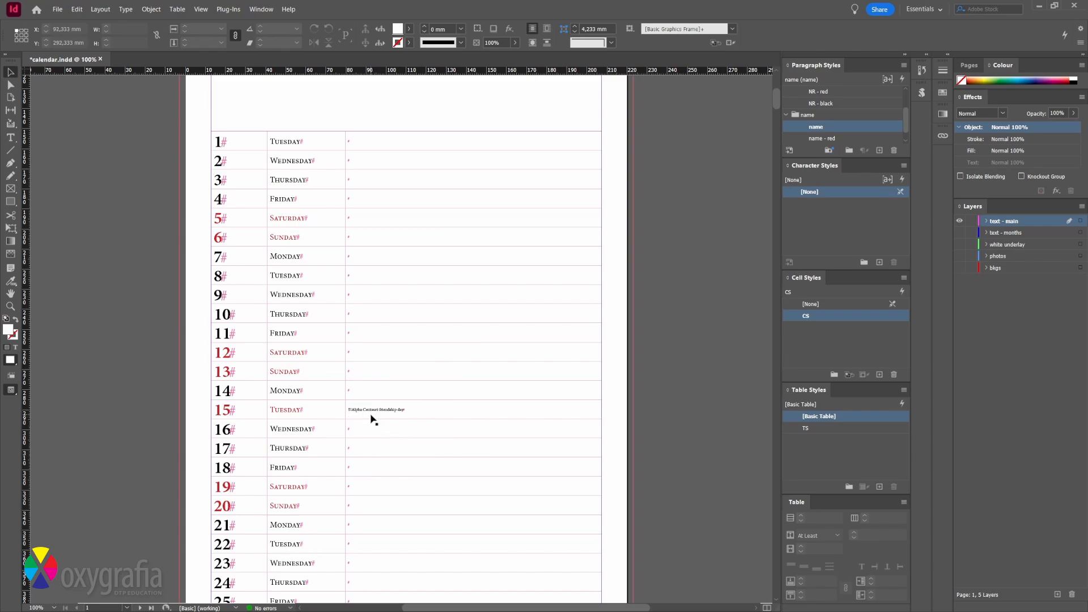
pyautogui.keyDown('ctrl'); pyautogui.click(815, 127); pyautogui.keyUp('ctrl')
pyautogui.scroll(-1, 815, 127)
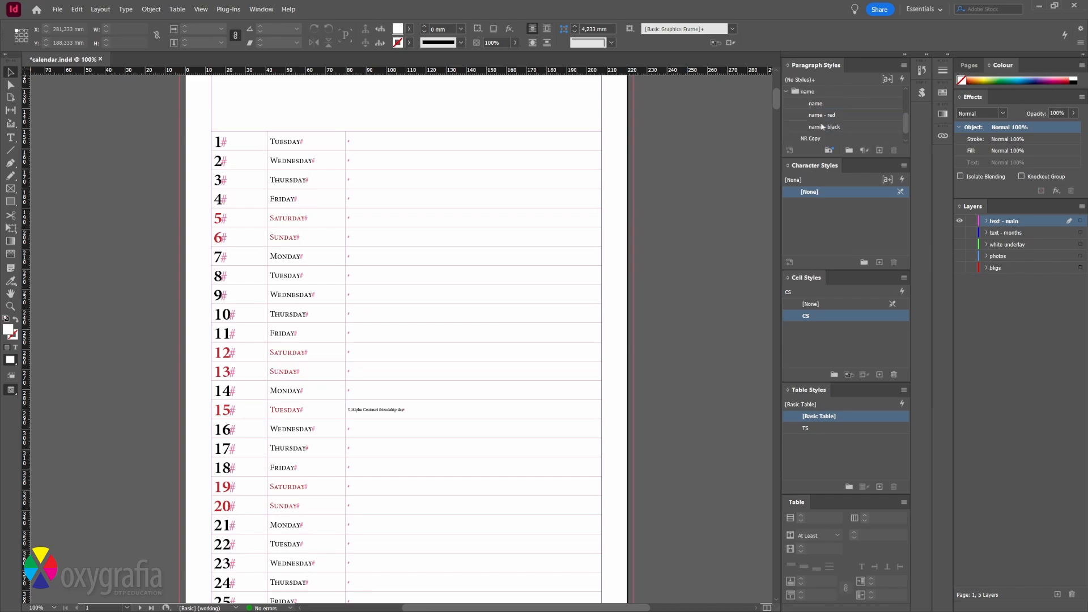
pyautogui.scroll(2, 815, 120)
pyautogui.click(786, 103)
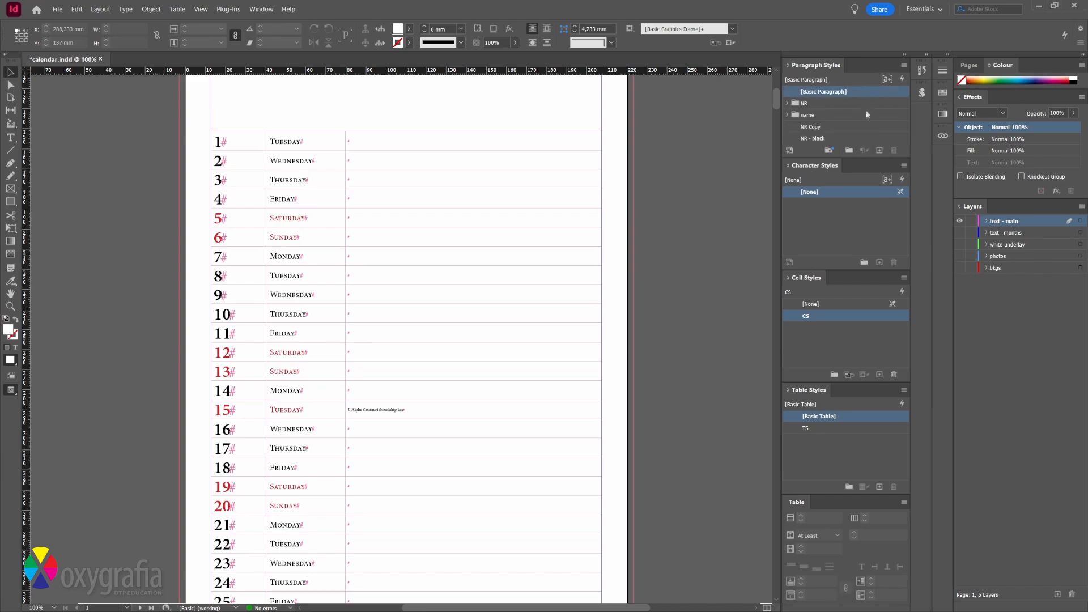
pyautogui.doubleClick(836, 104)
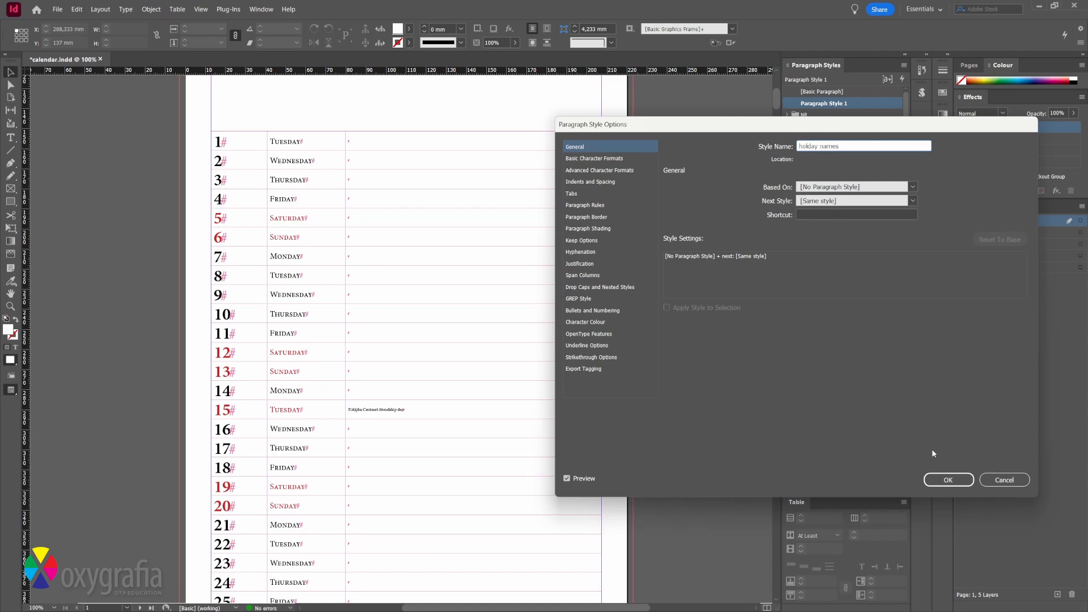
pyautogui.click(943, 479)
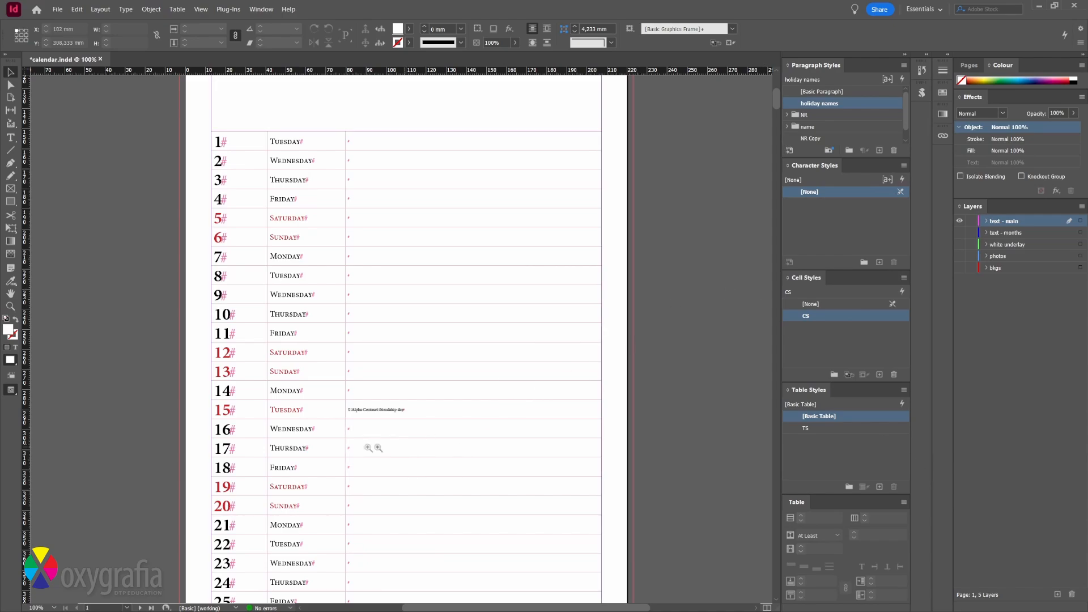
# Apply the "holiday names" paragraph style to all text containing "!!!" throughout the document with Find/Change
pyautogui.moveTo(397, 377); pyautogui.dragTo(397, 378)
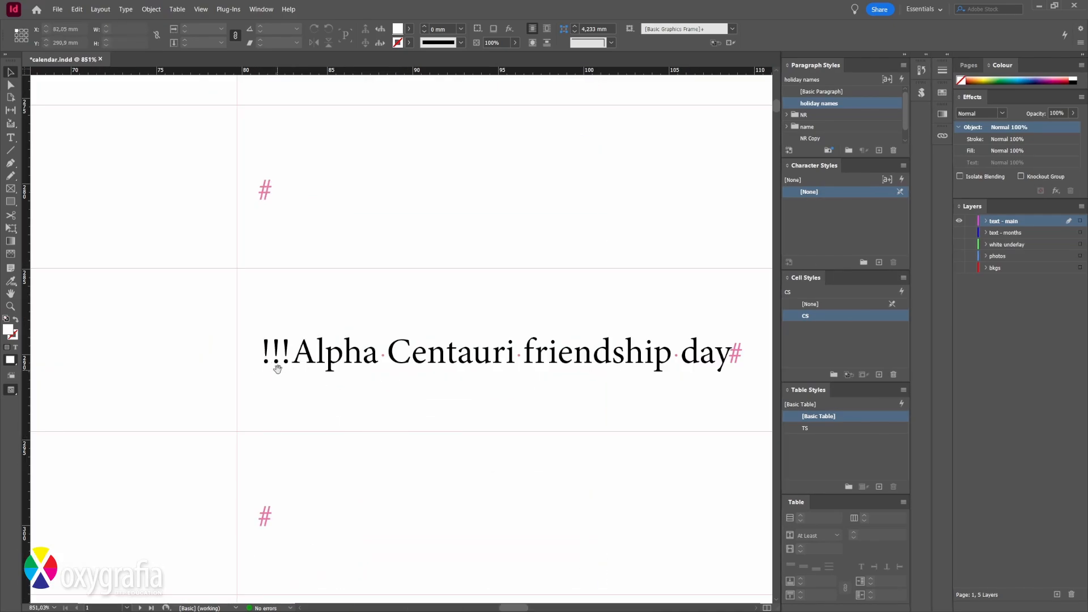
pyautogui.hotkey('ctrl', '0')
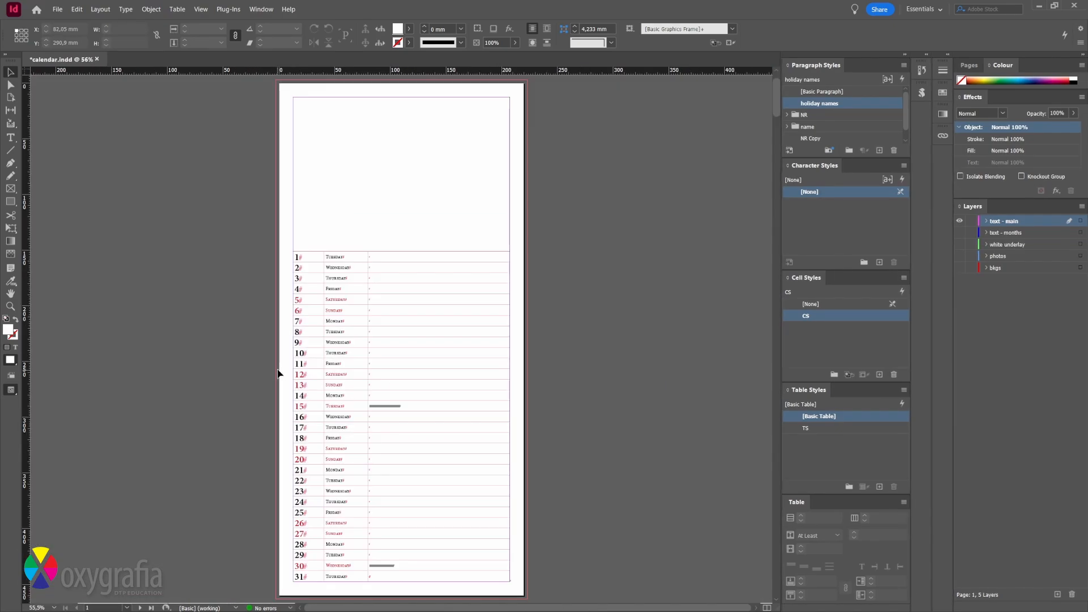
pyautogui.hotkey('ctrl', 'f')
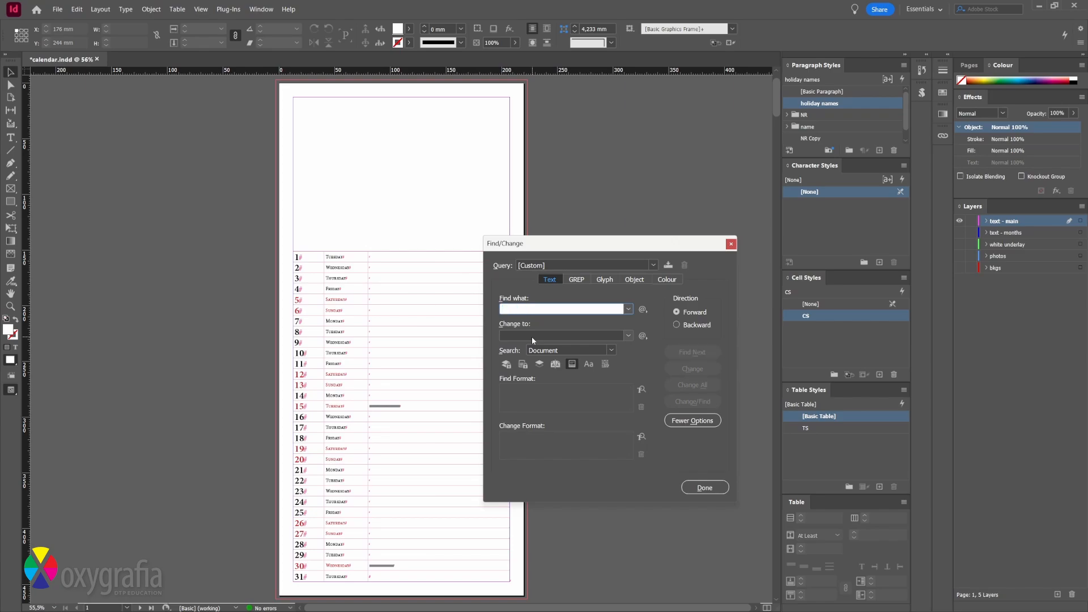
pyautogui.write('!!!')
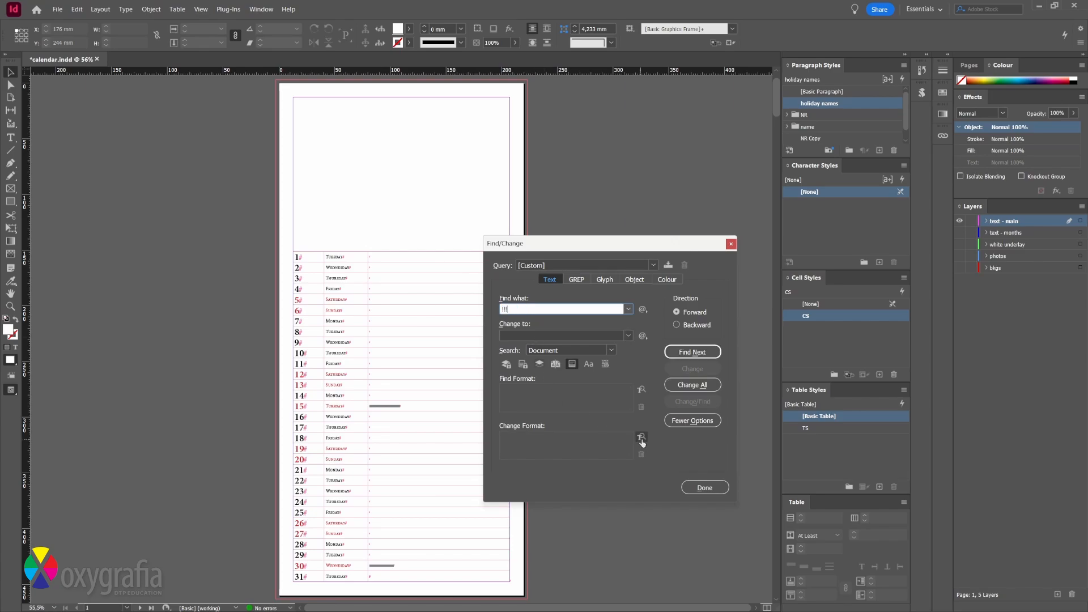
pyautogui.click(642, 439)
pyautogui.click(615, 258)
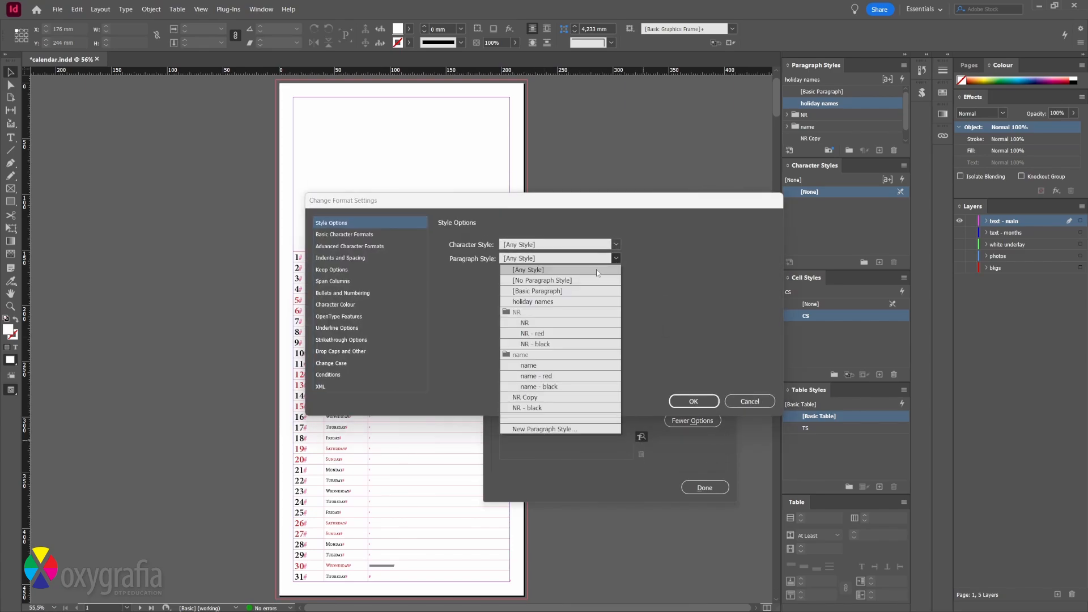
pyautogui.click(580, 302)
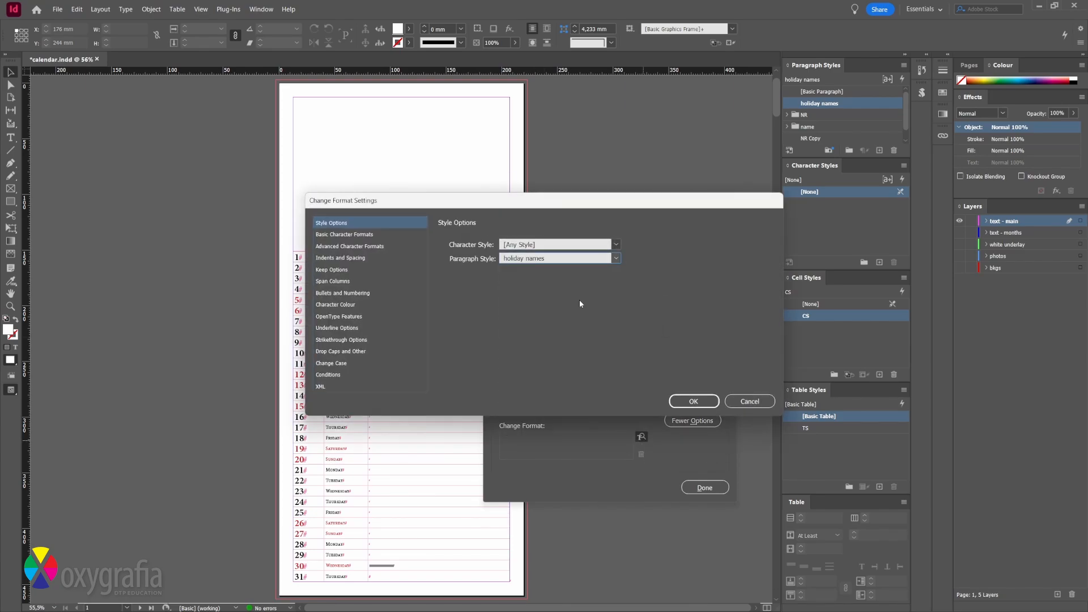
pyautogui.click(692, 402)
pyautogui.click(692, 385)
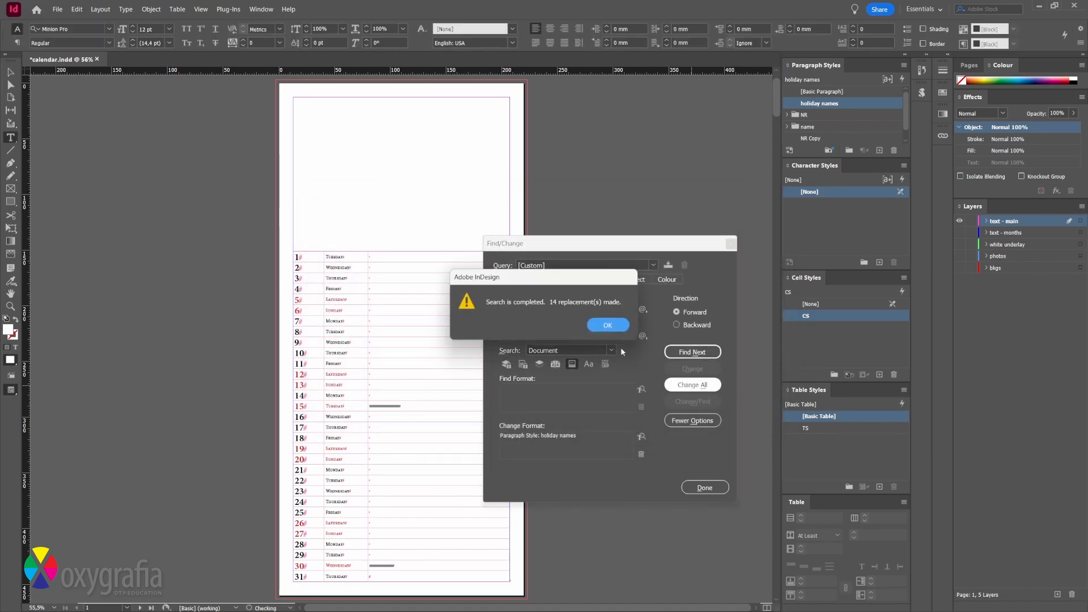
pyautogui.click(611, 330)
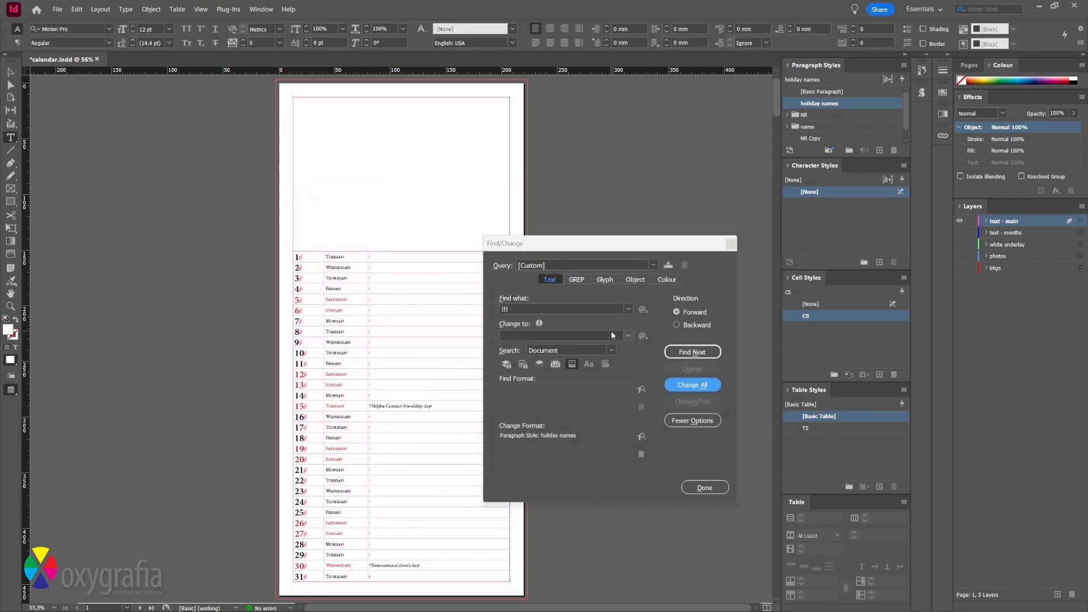
# Clear the change format, replace every "!!!" in the document with nothing, and close Find/Change
pyautogui.click(641, 454)
pyautogui.click(684, 388)
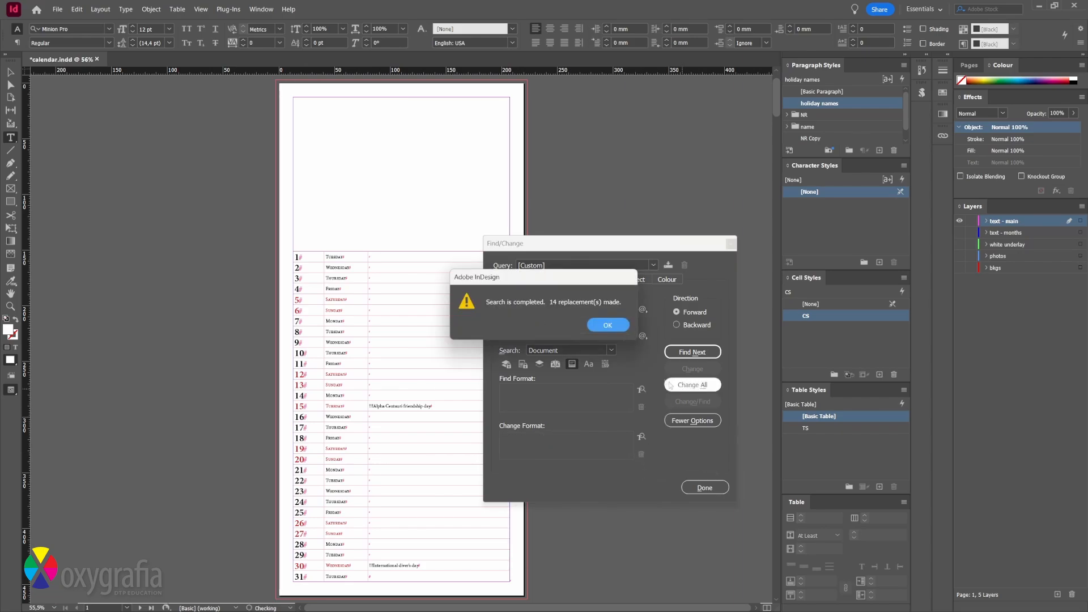
pyautogui.click(609, 327)
pyautogui.click(732, 244)
# Set the "holiday names" paragraph style to Italic with the character colour C=15 M=100 Y=100 K=0
pyautogui.hotkey('shift', 'pagedown')
pyautogui.press('v')
pyautogui.moveTo(218, 439); pyautogui.dragTo(597, 285)
pyautogui.doubleClick(876, 103)
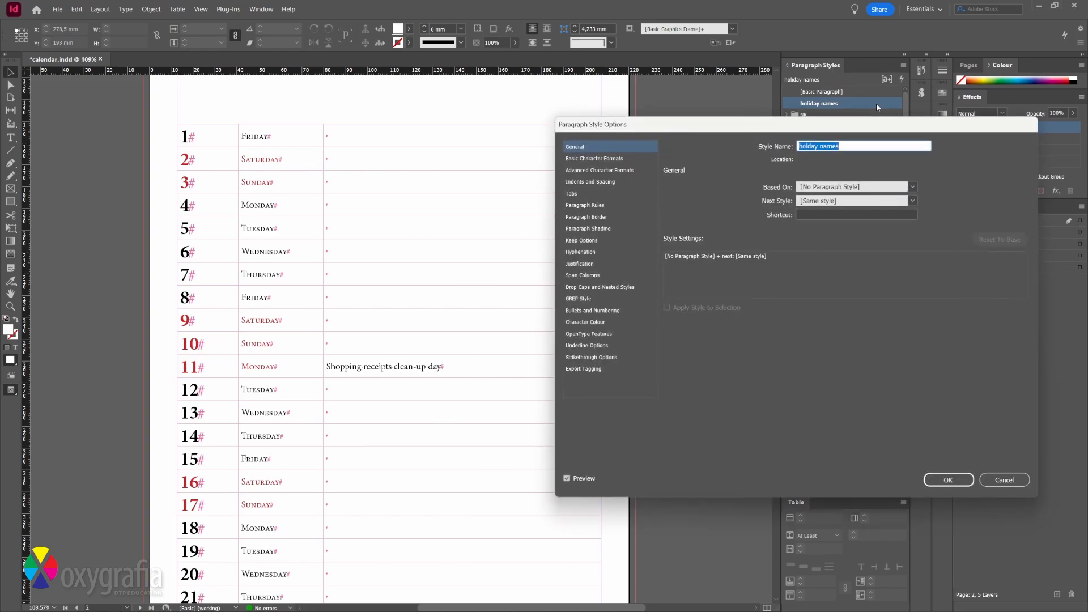
pyautogui.click(577, 161)
pyautogui.click(811, 207)
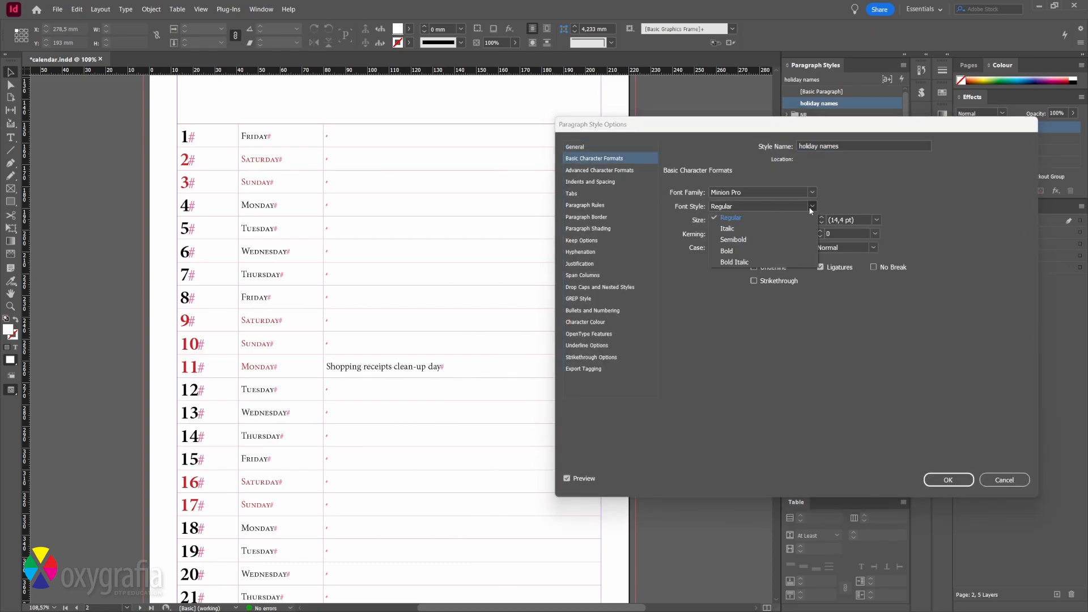
pyautogui.click(781, 229)
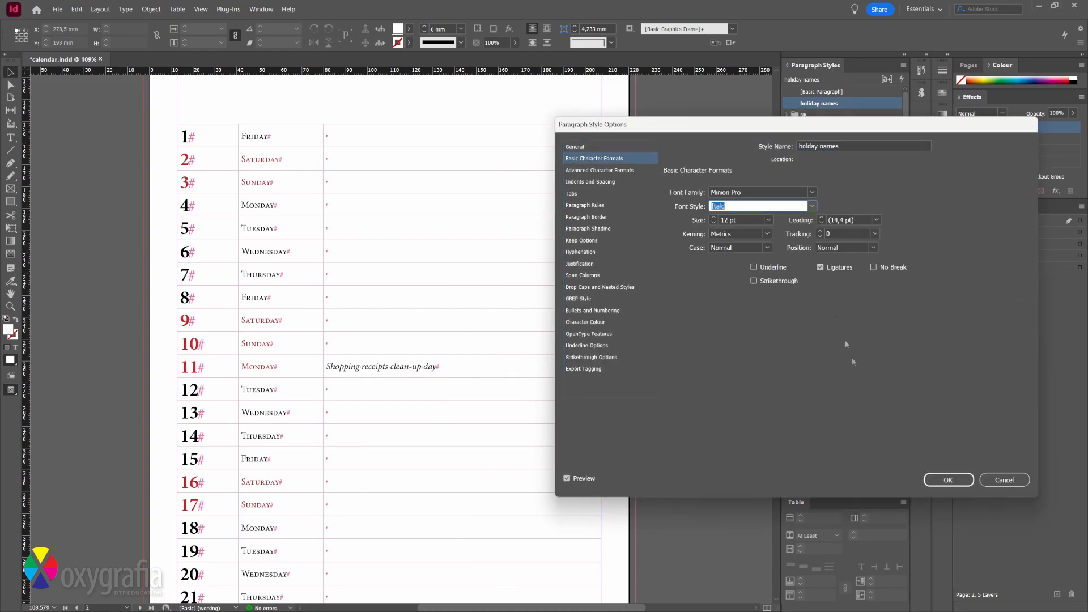
pyautogui.click(586, 323)
pyautogui.click(746, 251)
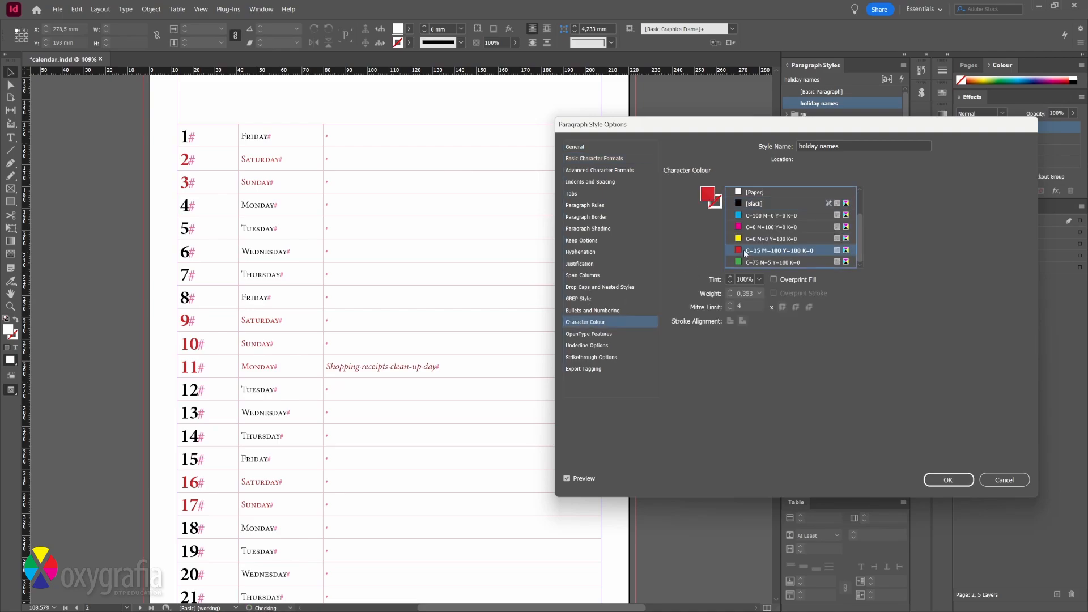
pyautogui.click(942, 486)
# Switch to the preview screen mode and show the text - months, white underlay, photos and bkgs layers
pyautogui.press('w')
pyautogui.scroll(10, 720, 329)
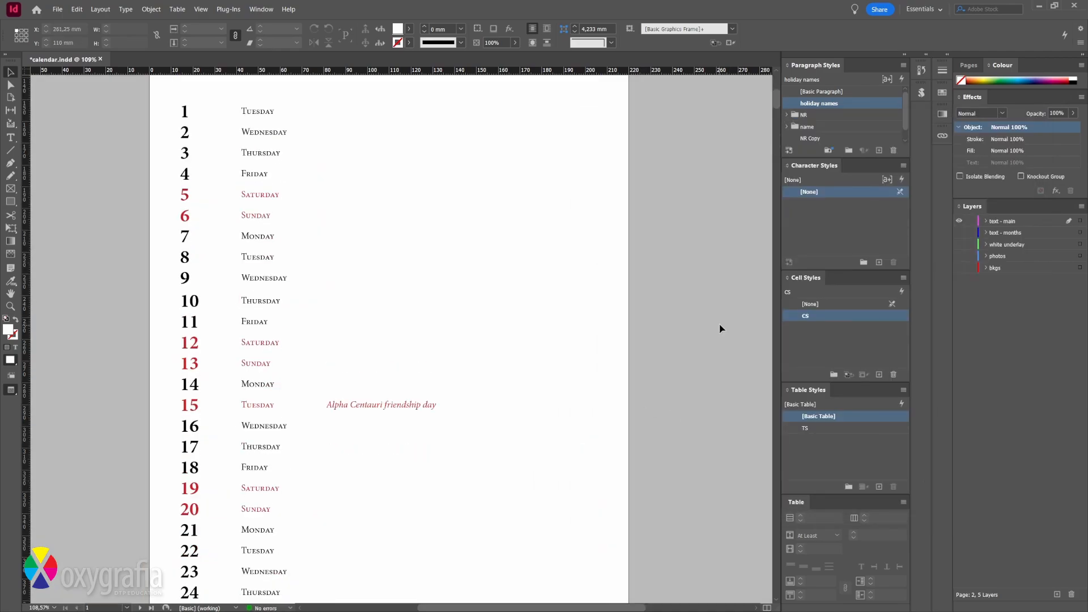
pyautogui.moveTo(958, 236); pyautogui.dragTo(959, 303)
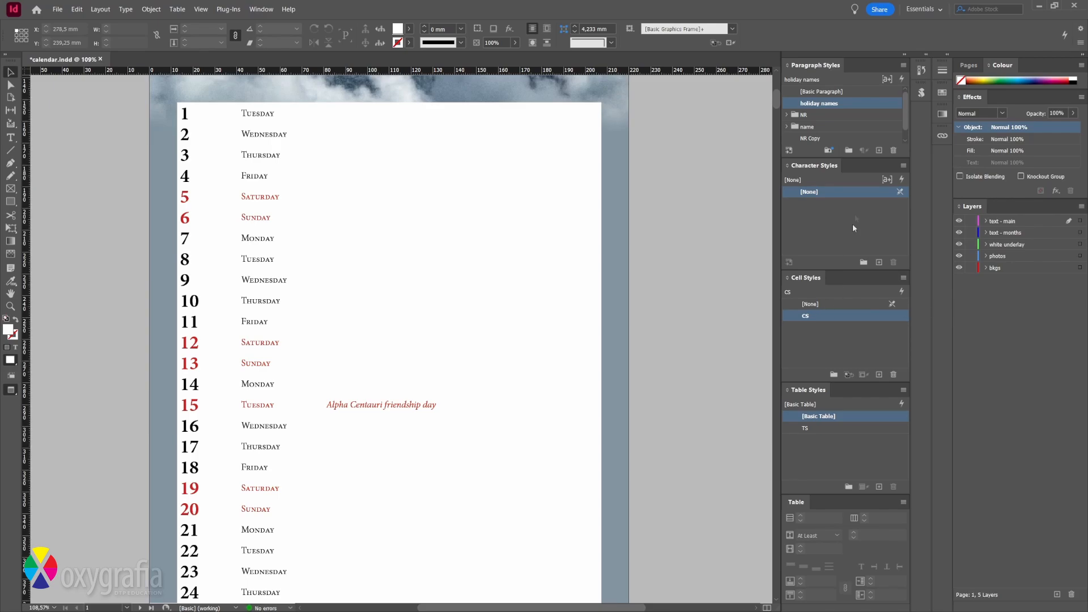
# Set the alignment of the "NR" paragraph style to Centre so the day numbers are centred in their column
pyautogui.click(786, 116)
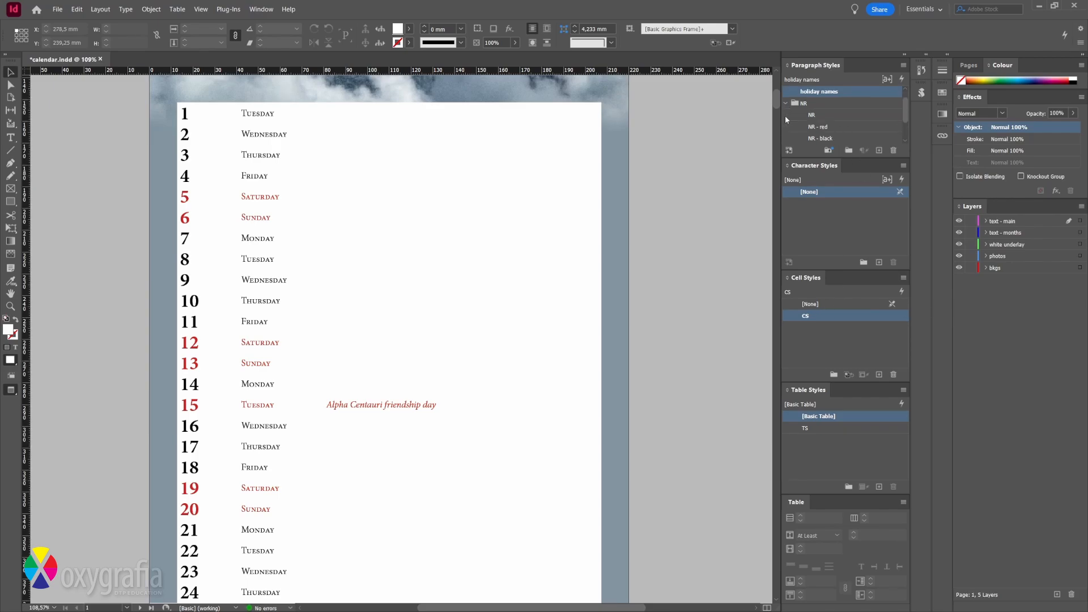
pyautogui.doubleClick(844, 118)
pyautogui.click(608, 172)
pyautogui.click(608, 183)
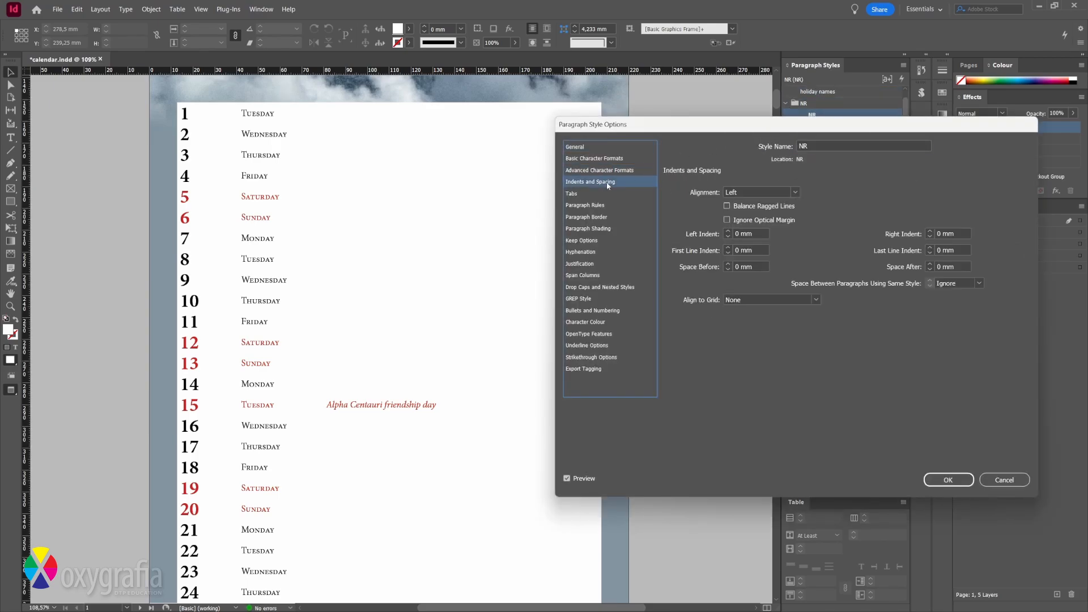
pyautogui.click(794, 193)
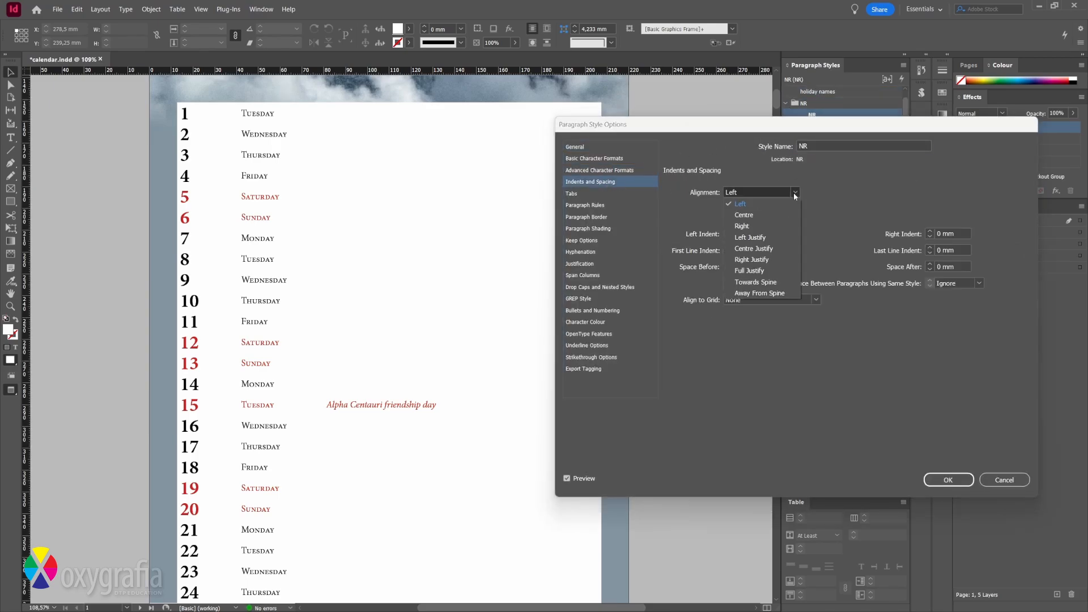
pyautogui.click(747, 215)
pyautogui.click(948, 481)
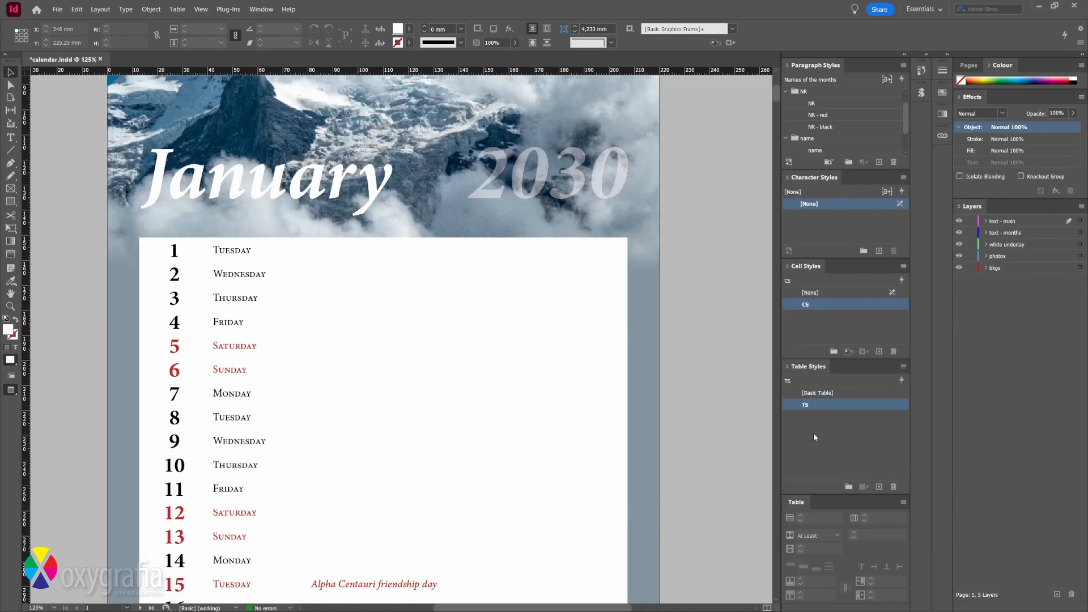
# Give the "TS" table style an Every Other Row fill in Black at 10% tint, skipping the first 1 row
pyautogui.doubleClick(835, 411)
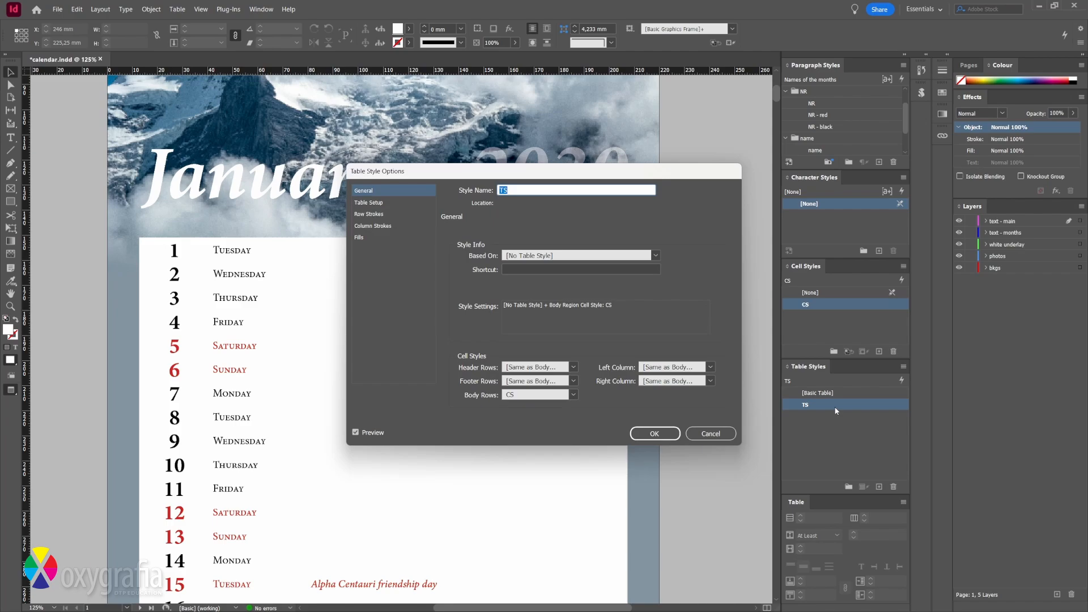
pyautogui.click(363, 239)
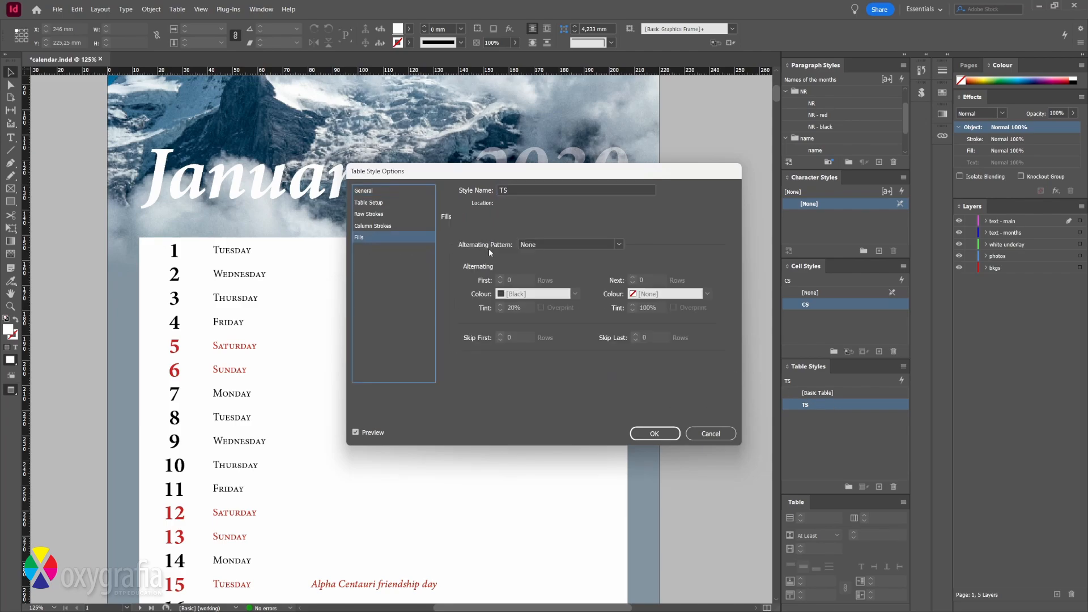
pyautogui.click(529, 245)
pyautogui.click(539, 267)
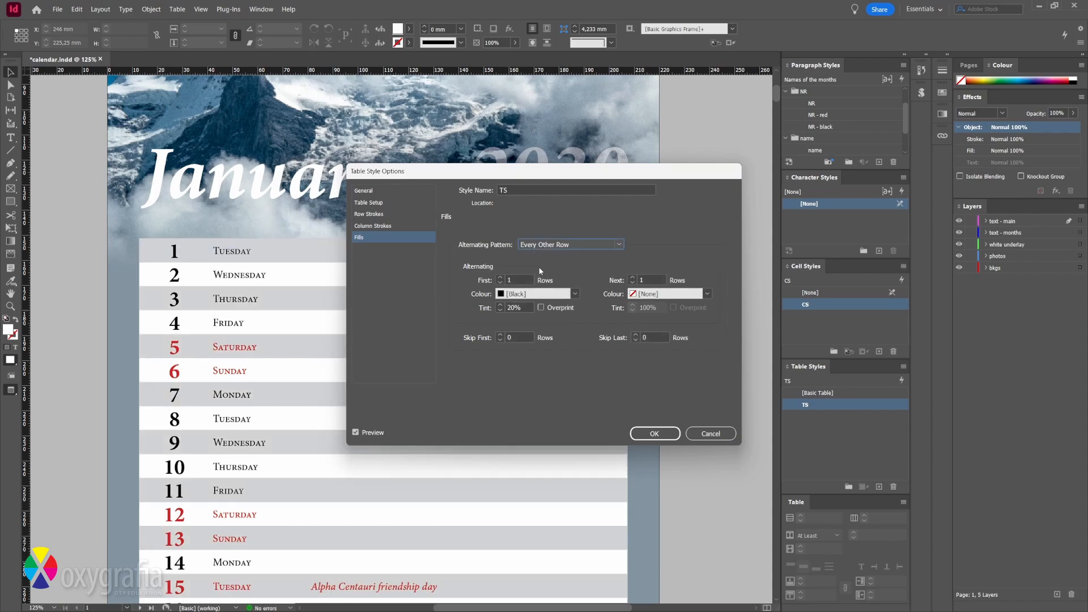
pyautogui.click(500, 334)
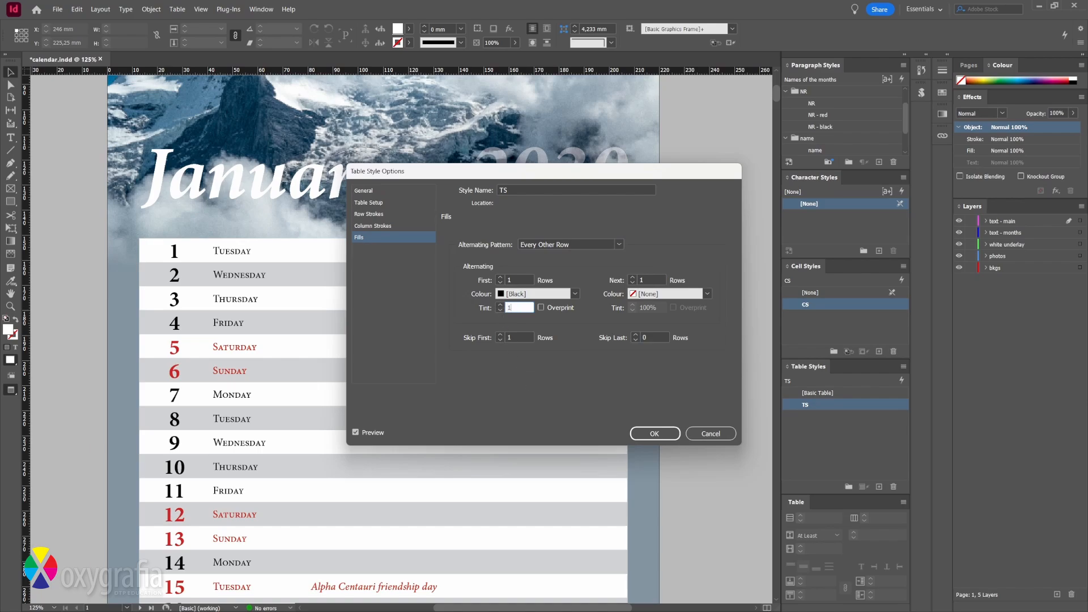
pyautogui.write('10')
pyautogui.press('Tab')
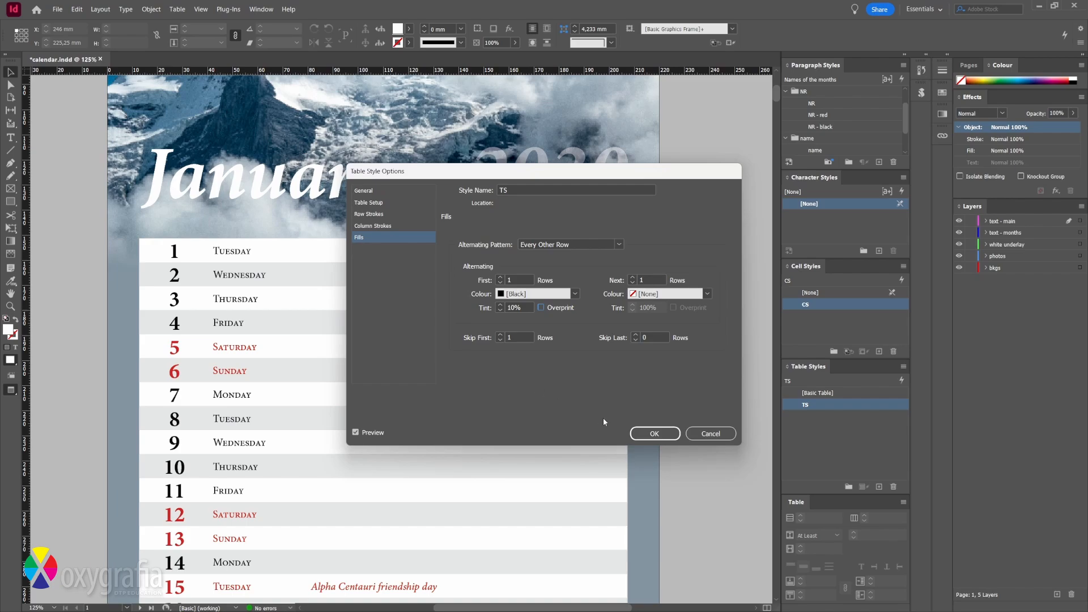
pyautogui.click(643, 435)
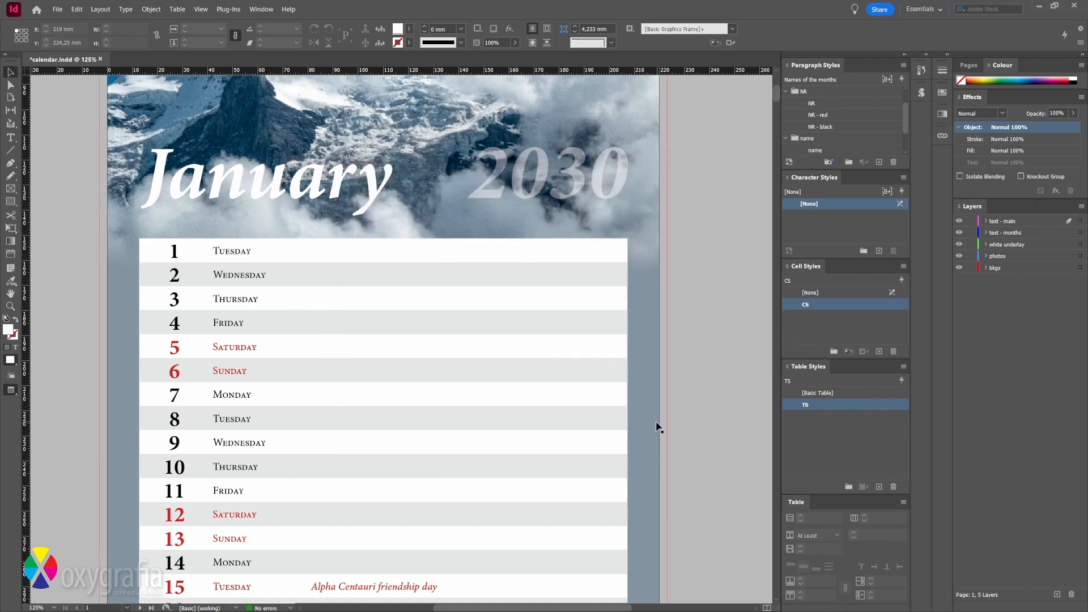
# Fit the page in the window and review the formatted day tables on the calendar pages from January to December
pyautogui.hotkey('ctrl', '0')
pyautogui.scroll(-10, 651, 418)
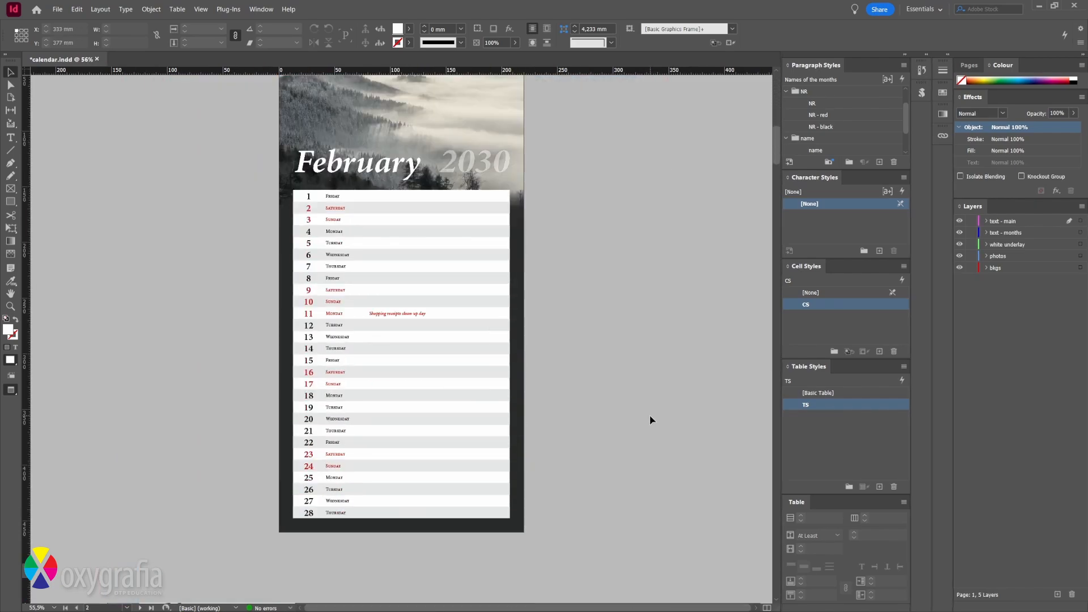
pyautogui.scroll(-20, 651, 420)
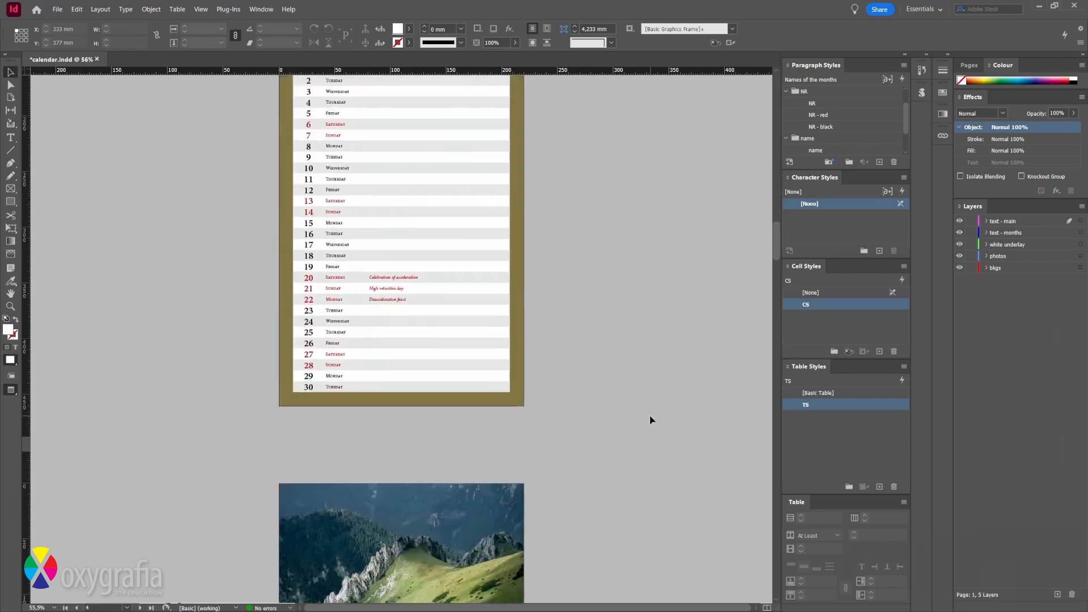
pyautogui.scroll(-15, 651, 419)
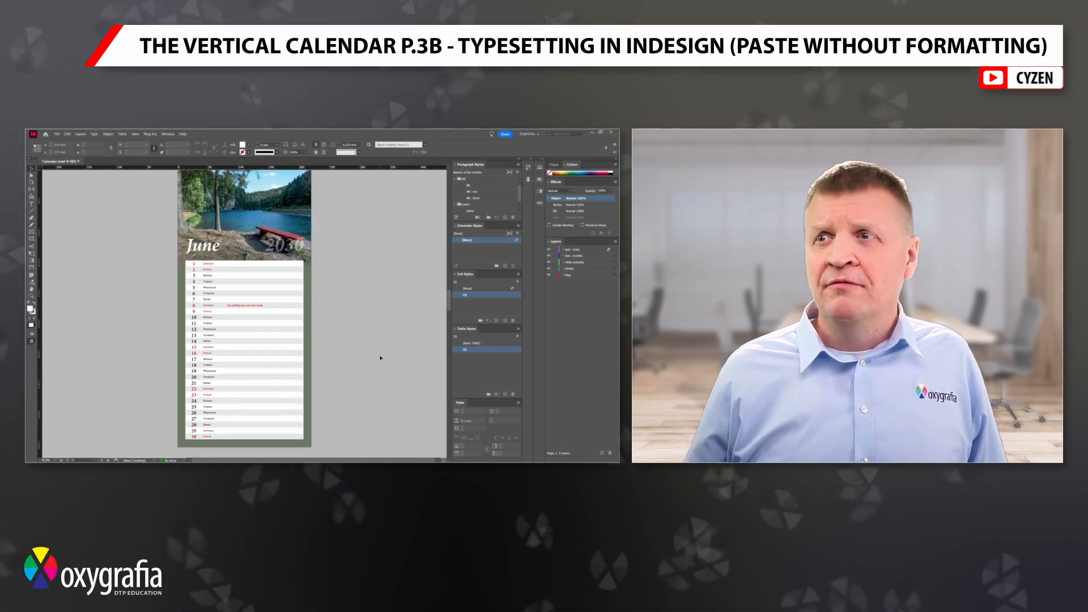
pyautogui.scroll(-10, 380, 358)
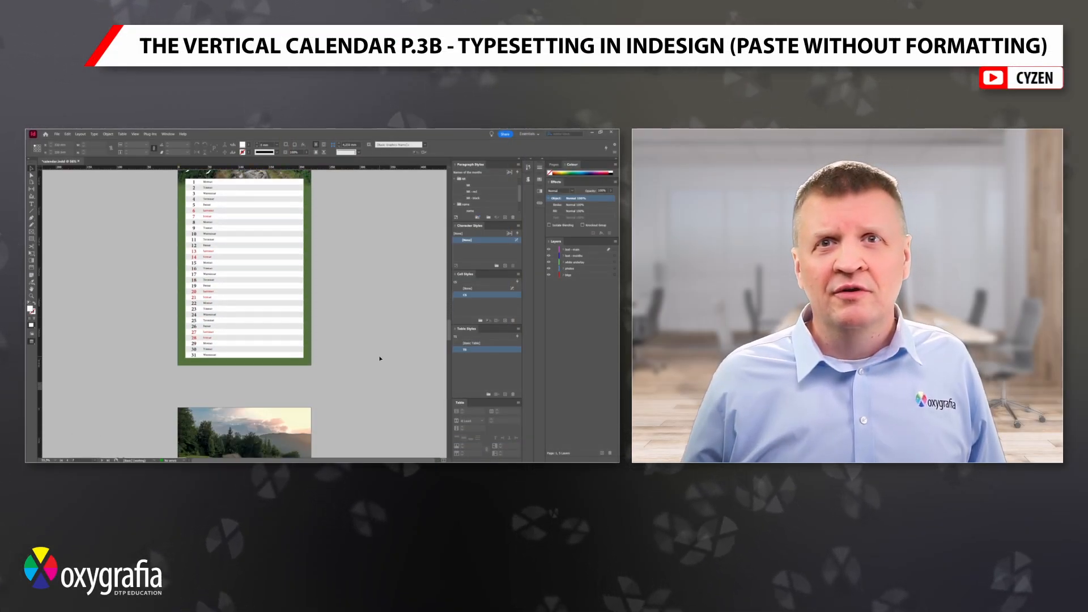
pyautogui.scroll(-12, 380, 357)
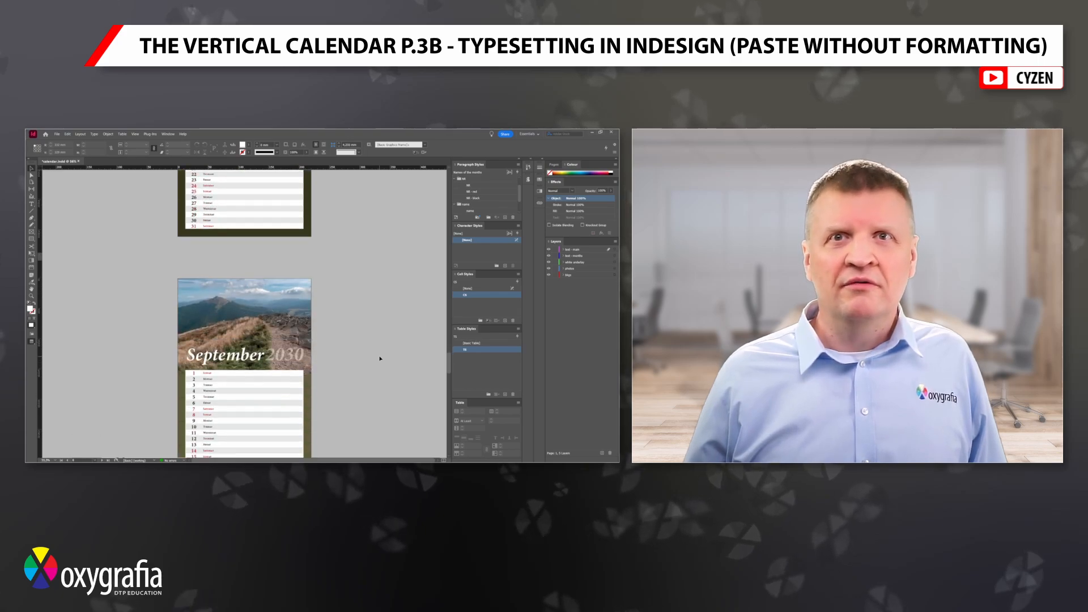
pyautogui.scroll(-12, 380, 358)
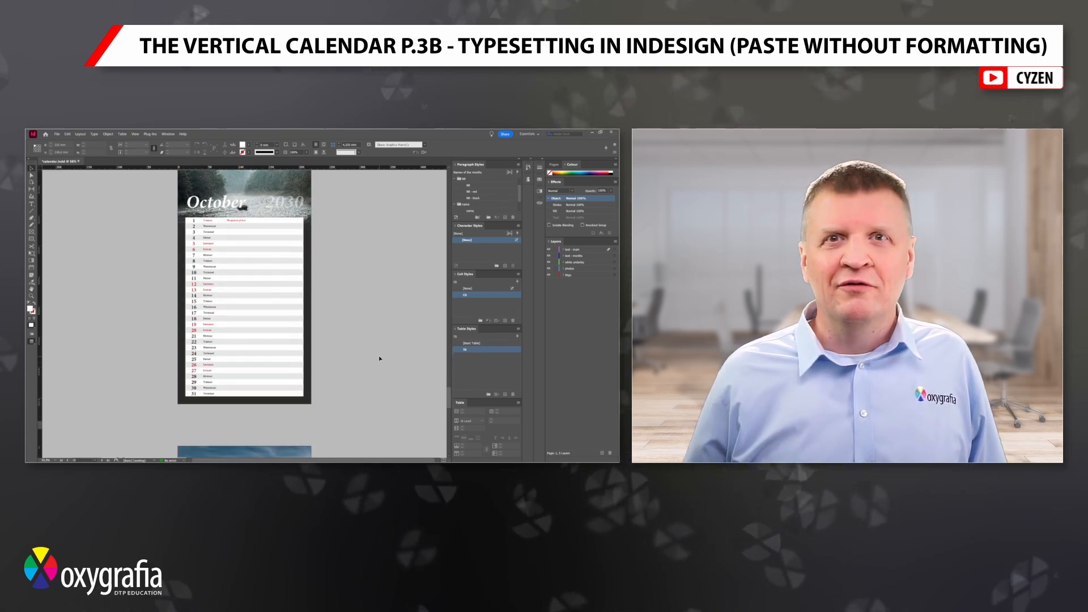
pyautogui.scroll(-12, 381, 358)
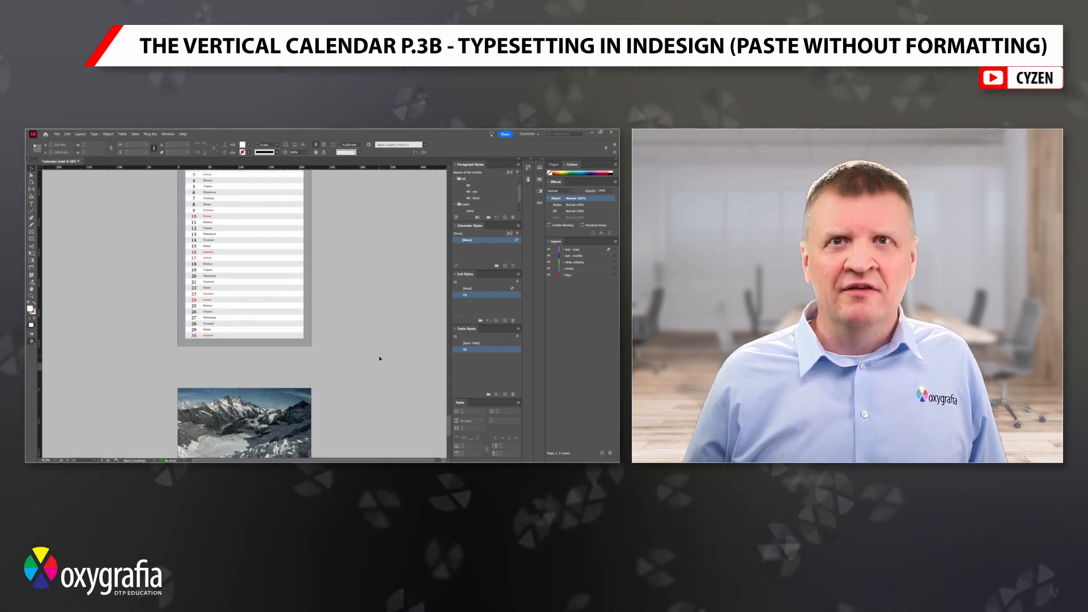
pyautogui.scroll(-7, 380, 358)
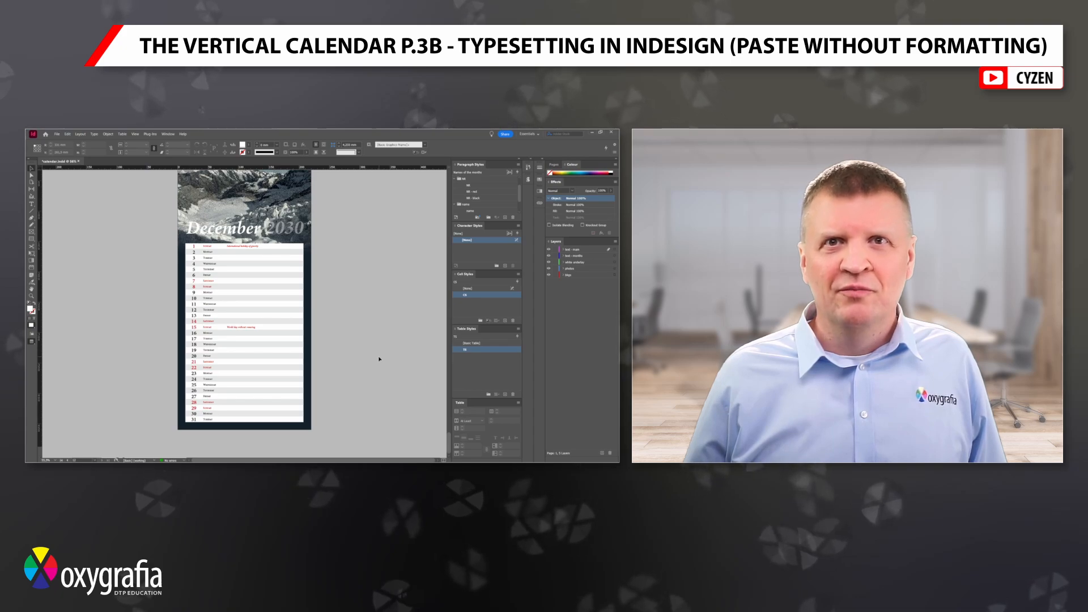
pyautogui.scroll(1, 380, 358)
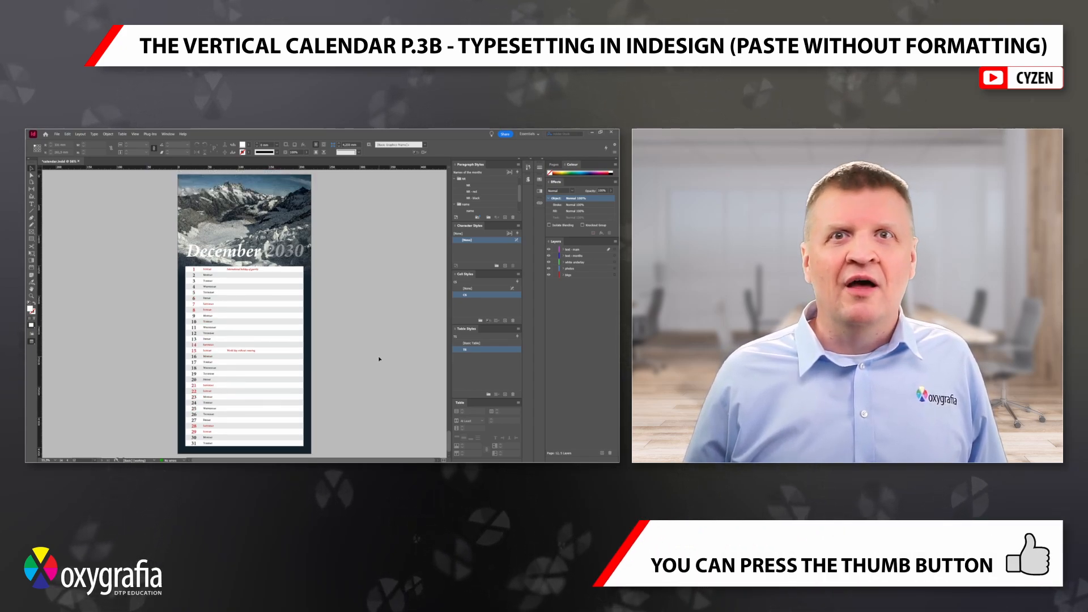
pyautogui.scroll(1, 380, 358)
pyautogui.scroll(-4, 380, 359)
pyautogui.scroll(1, 380, 359)
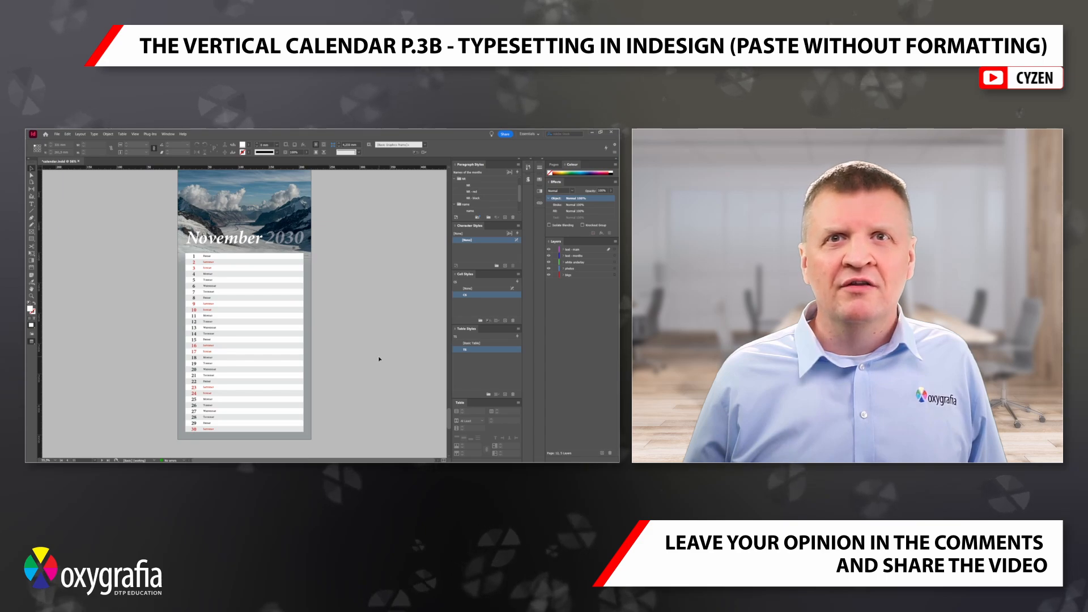
pyautogui.scroll(-4, 380, 359)
pyautogui.scroll(-20, 380, 359)
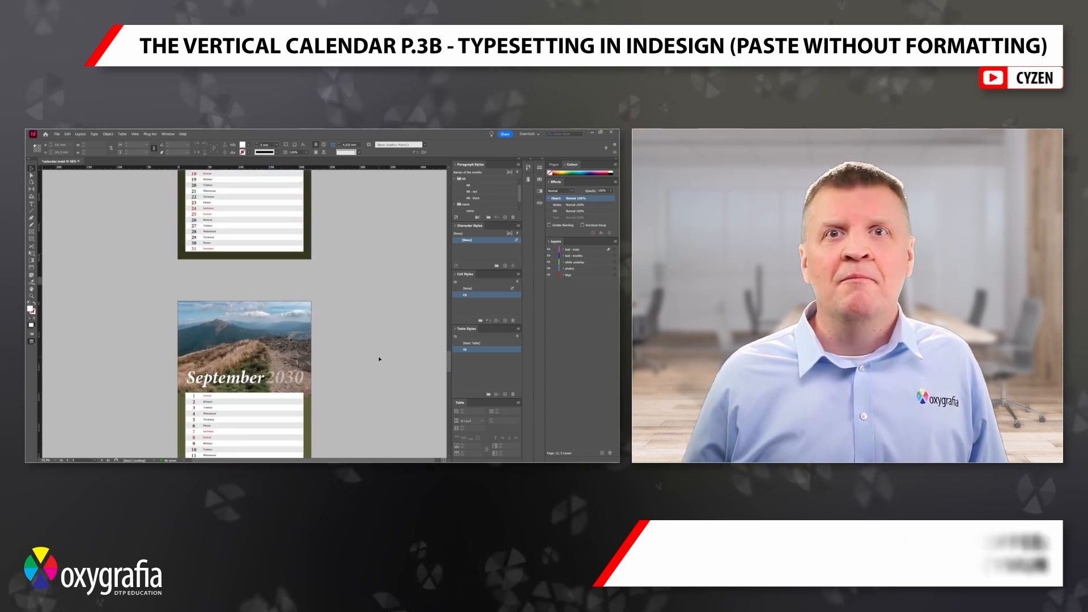
pyautogui.scroll(-20, 379, 359)
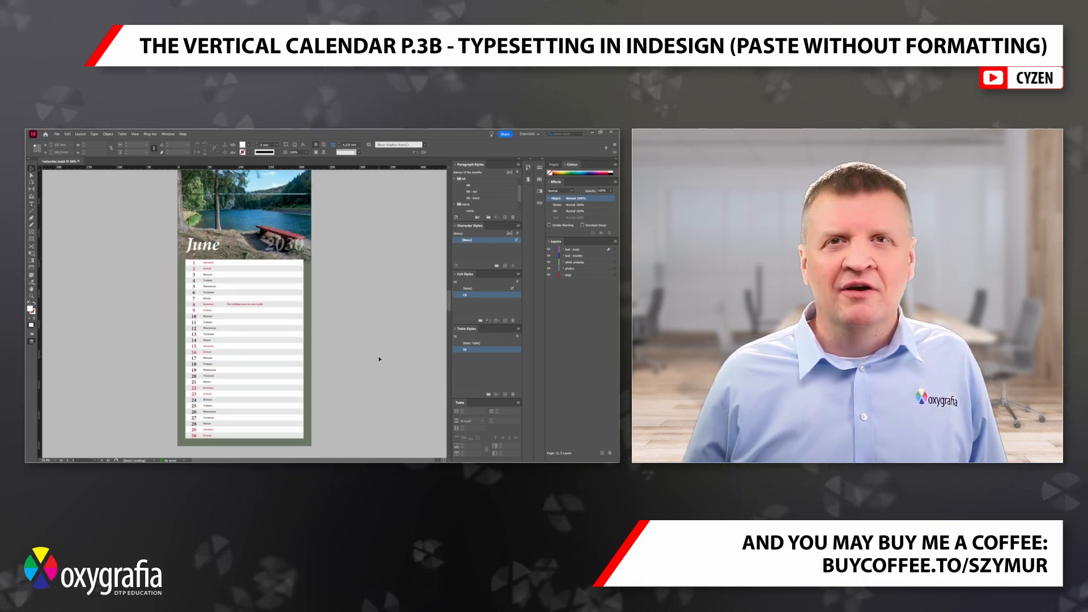
pyautogui.scroll(-20, 380, 359)
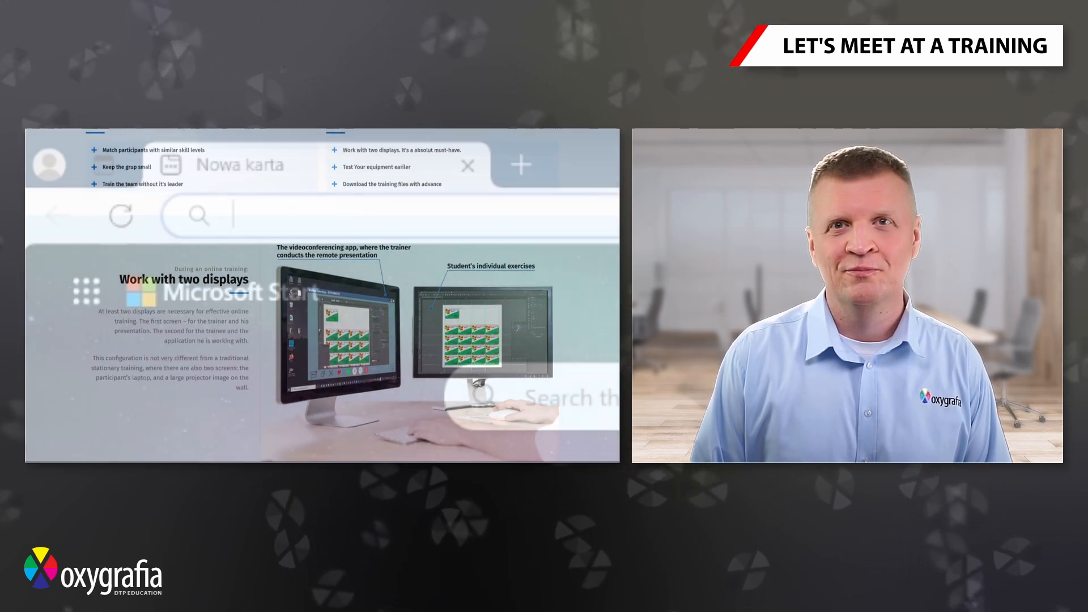
# Switch to the web browser, open oxygrafia.com and look through its online training information and list of training topics
pyautogui.write('oxygrafia.com')
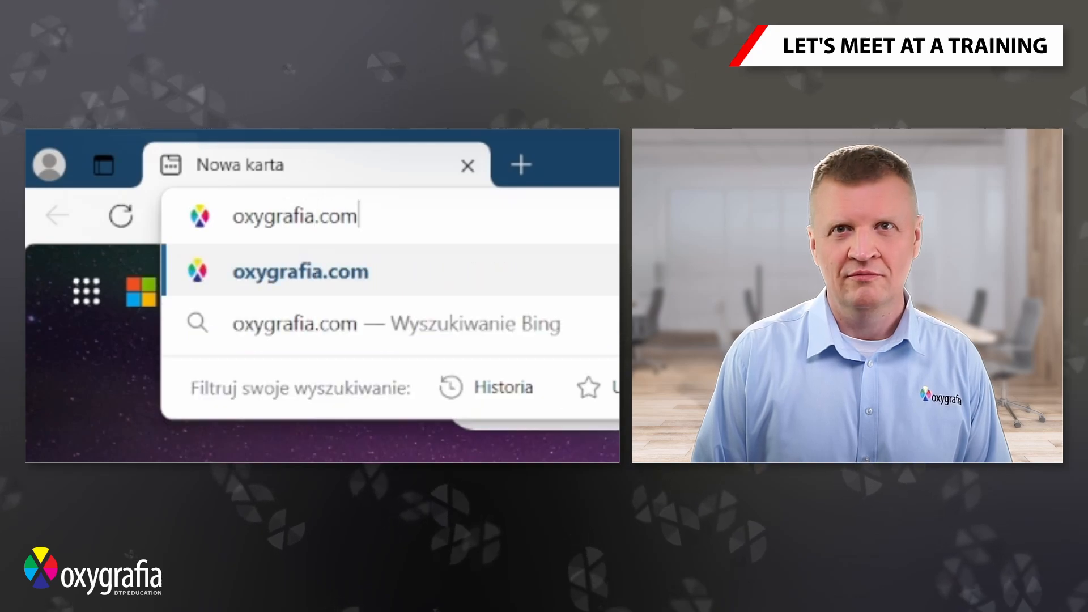
pyautogui.press('Return')
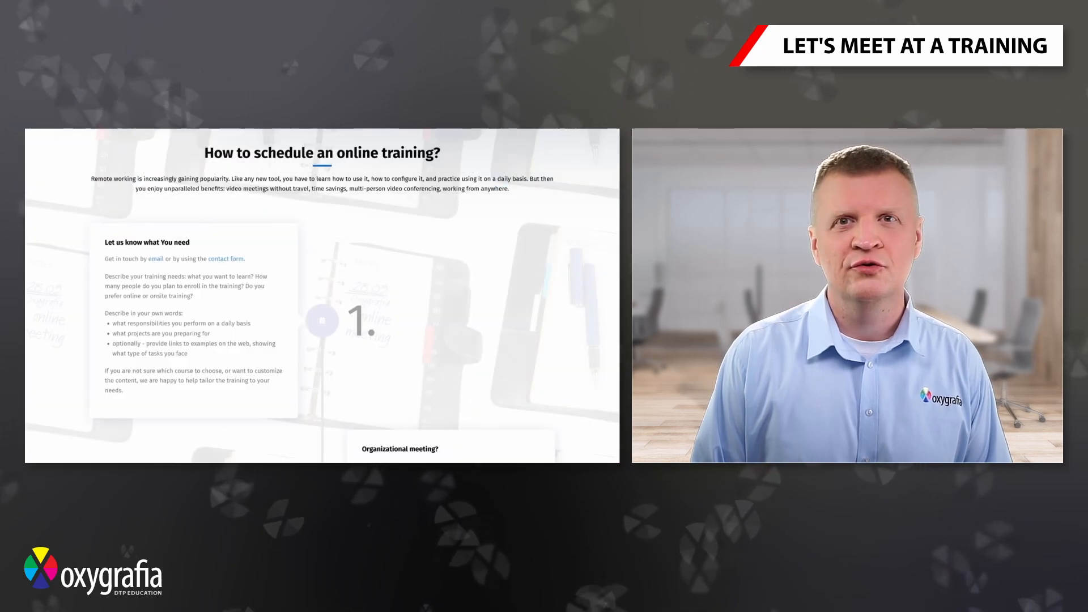
pyautogui.scroll(-4, 322, 296)
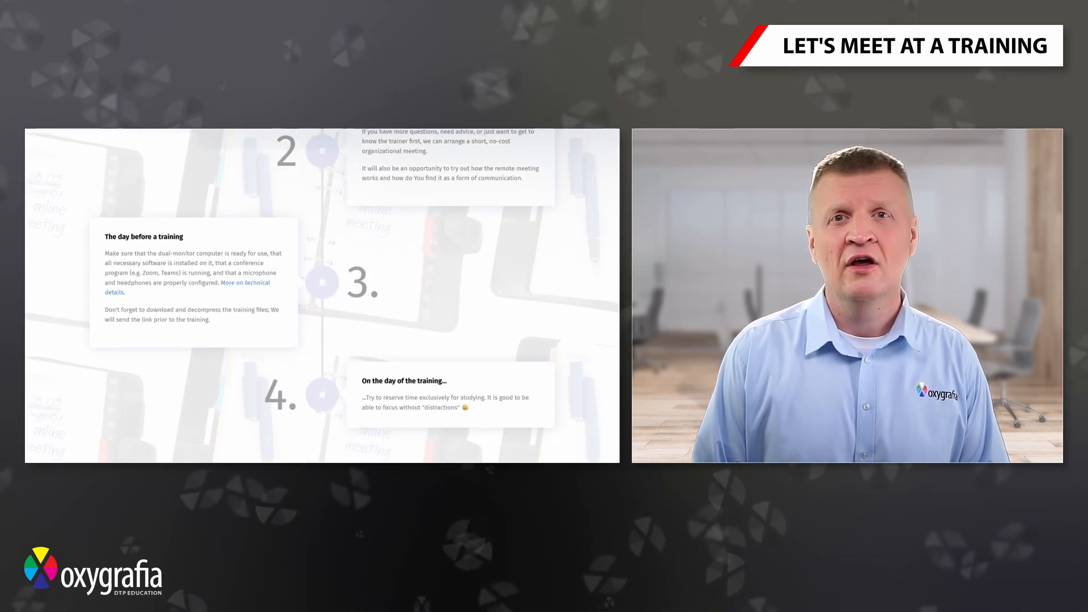
pyautogui.scroll(-3, 322, 295)
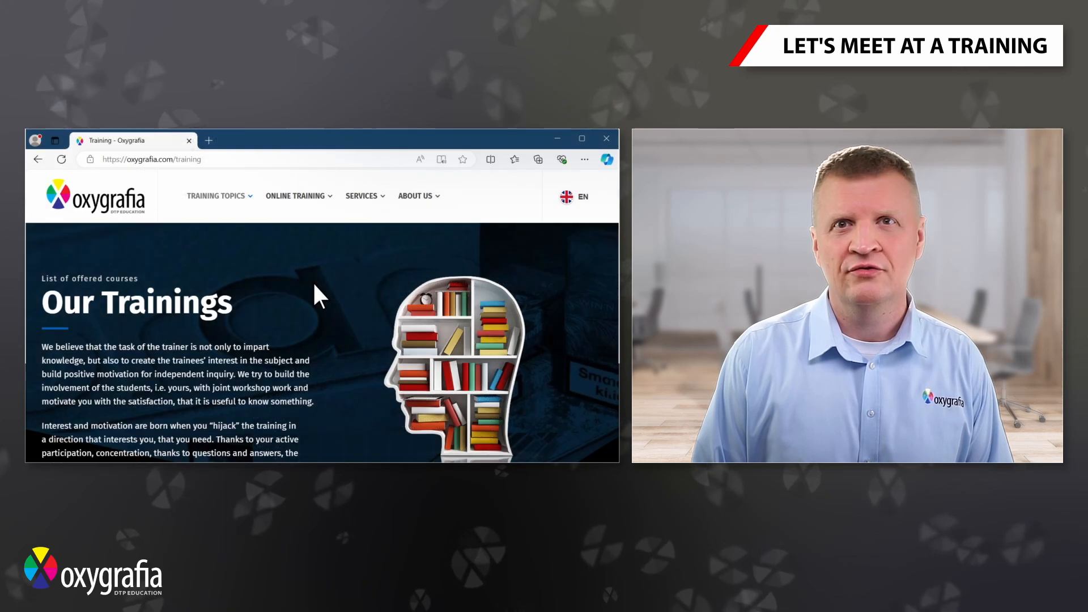
pyautogui.moveTo(223, 196)
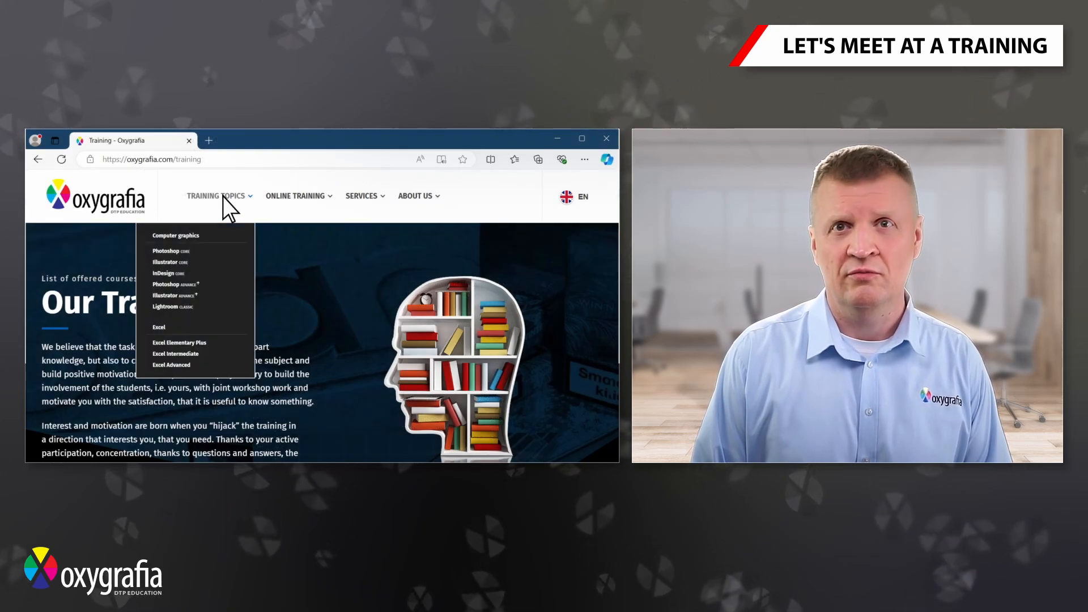